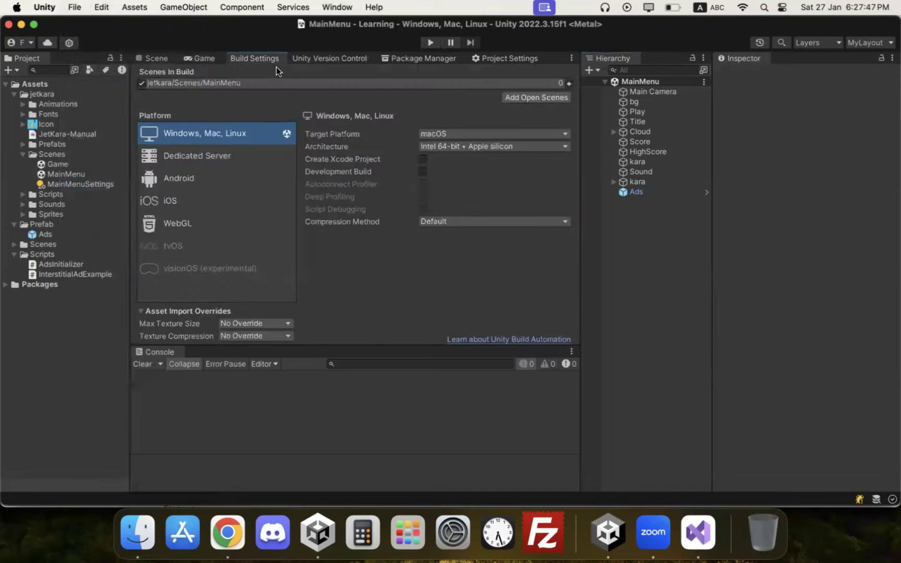
Step: Switch the build target to Android, then show the Jet Kara main menu in the Game view
{"action": "left_click_drag", "start_coordinate": [306, 344], "coordinate": [313, 437]}
{"action": "left_click", "coordinate": [216, 251]}
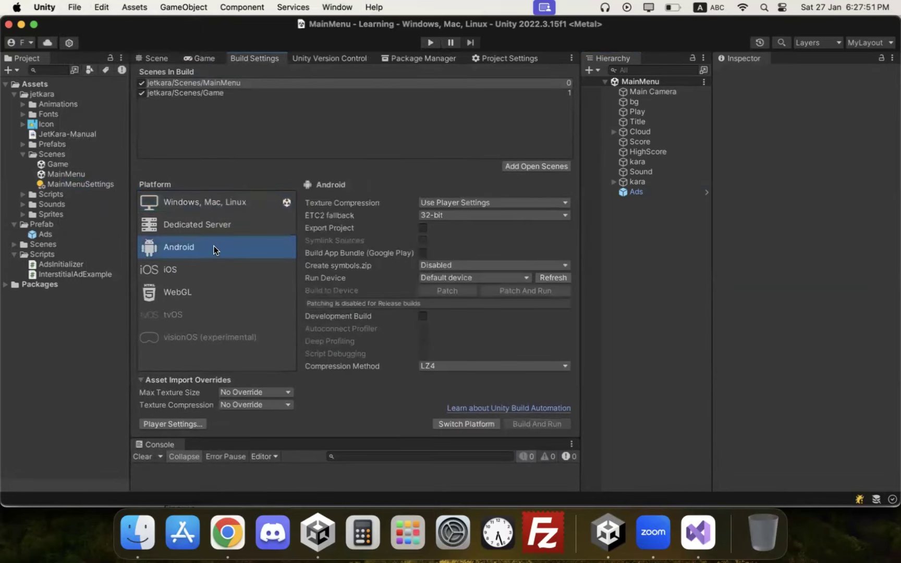
{"action": "left_click", "coordinate": [456, 424]}
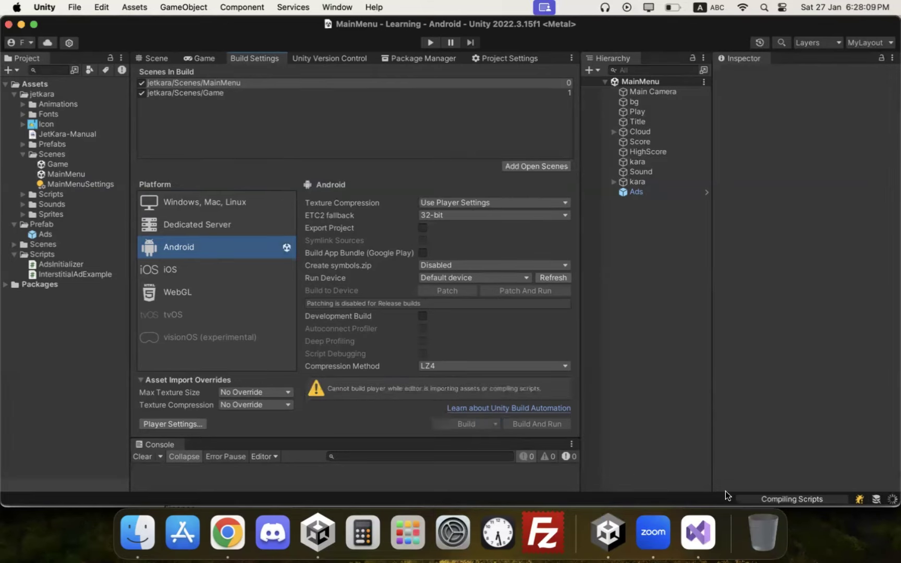
{"action": "left_click", "coordinate": [744, 498]}
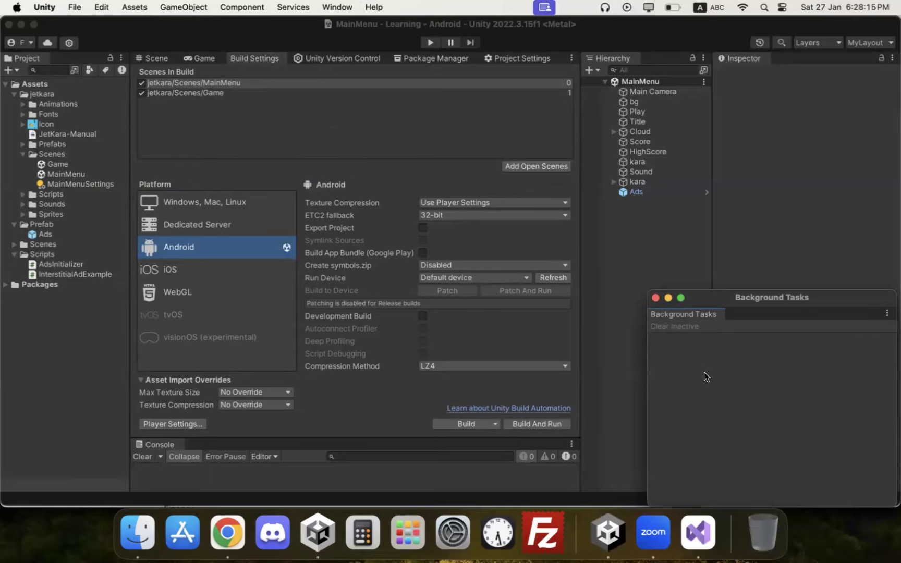
{"action": "left_click", "coordinate": [656, 298]}
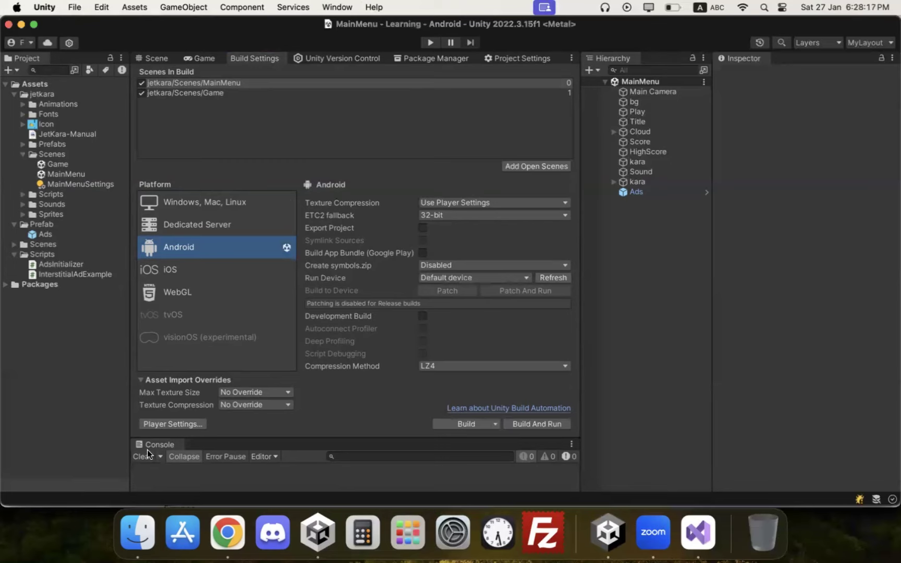
{"action": "left_click", "coordinate": [209, 58]}
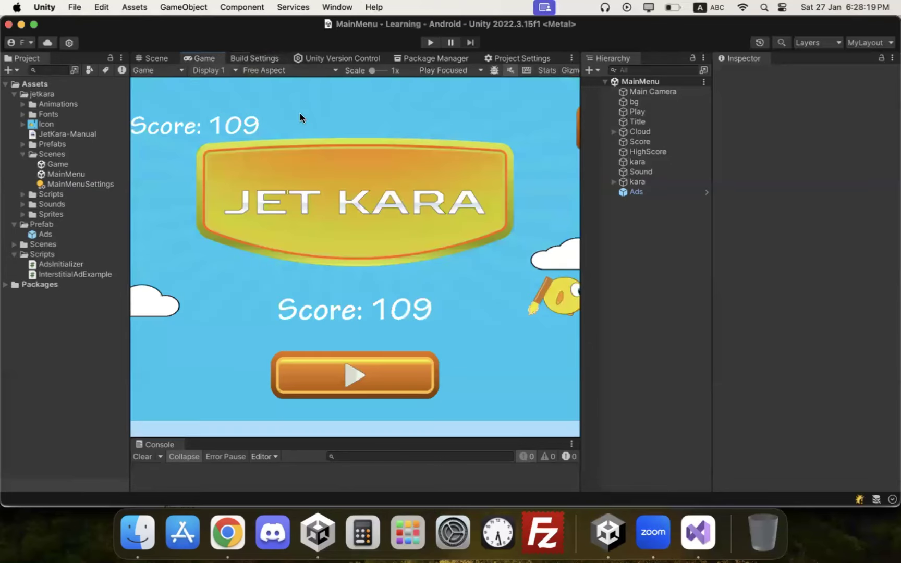
Step: Try 800x480 Portrait and Landscape, settle on 2960x1440 Landscape, then return to Build Settings
{"action": "left_click", "coordinate": [293, 72]}
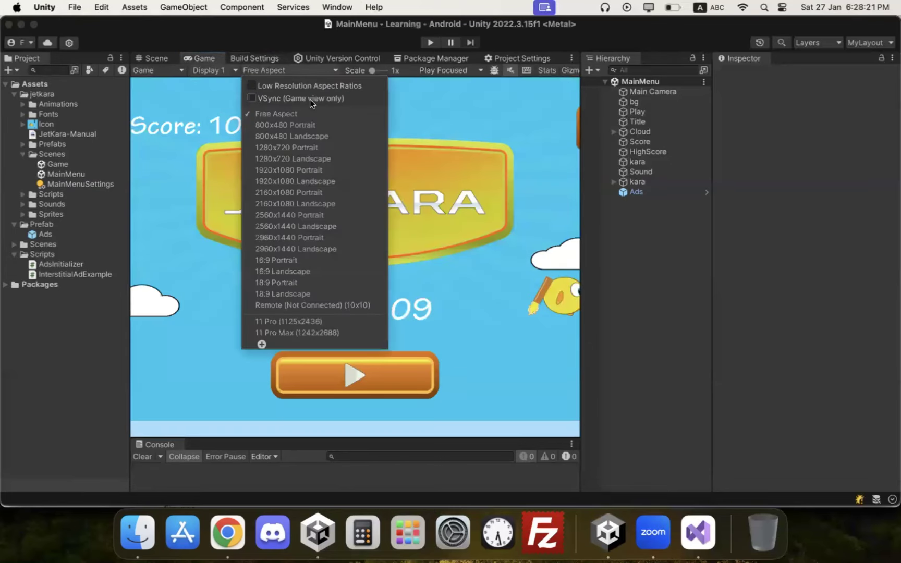
{"action": "left_click", "coordinate": [295, 127]}
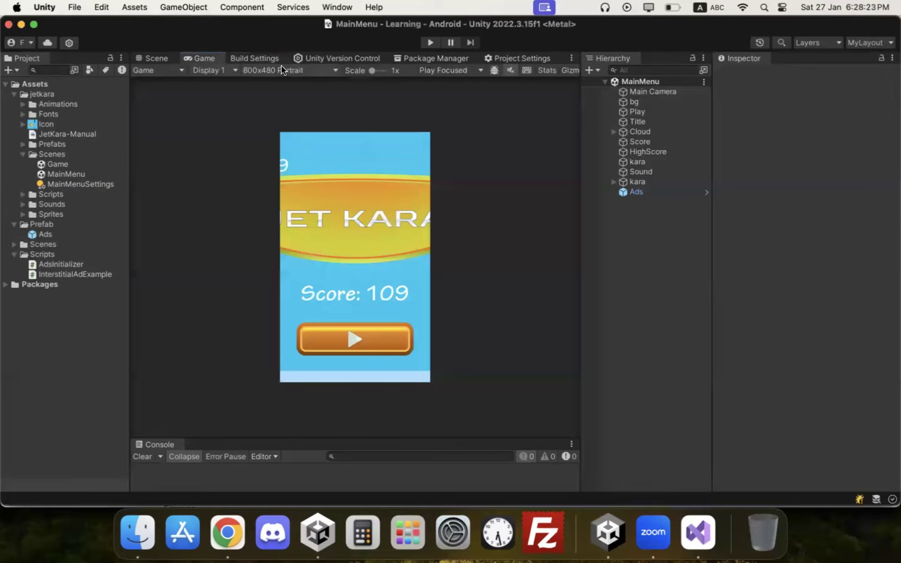
{"action": "left_click", "coordinate": [280, 70]}
{"action": "left_click", "coordinate": [291, 136]}
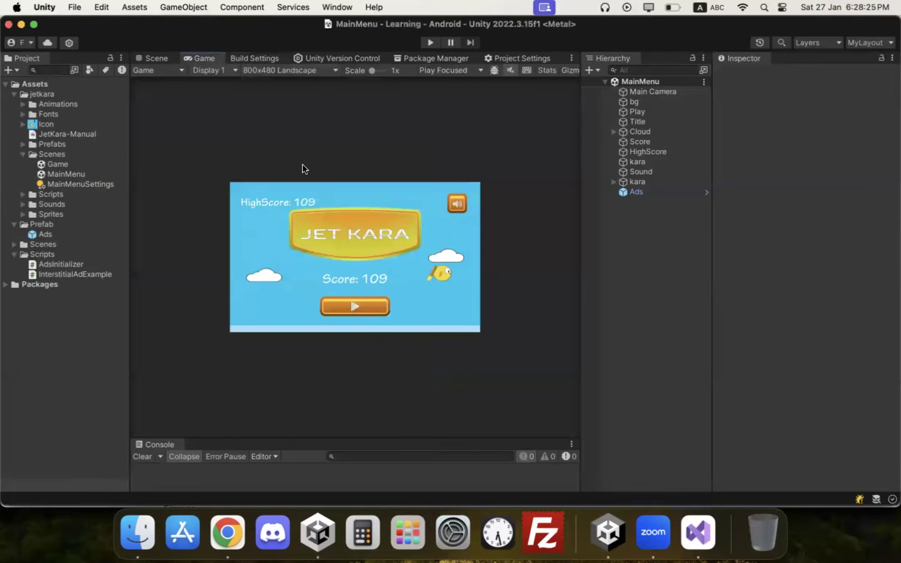
{"action": "left_click", "coordinate": [293, 74]}
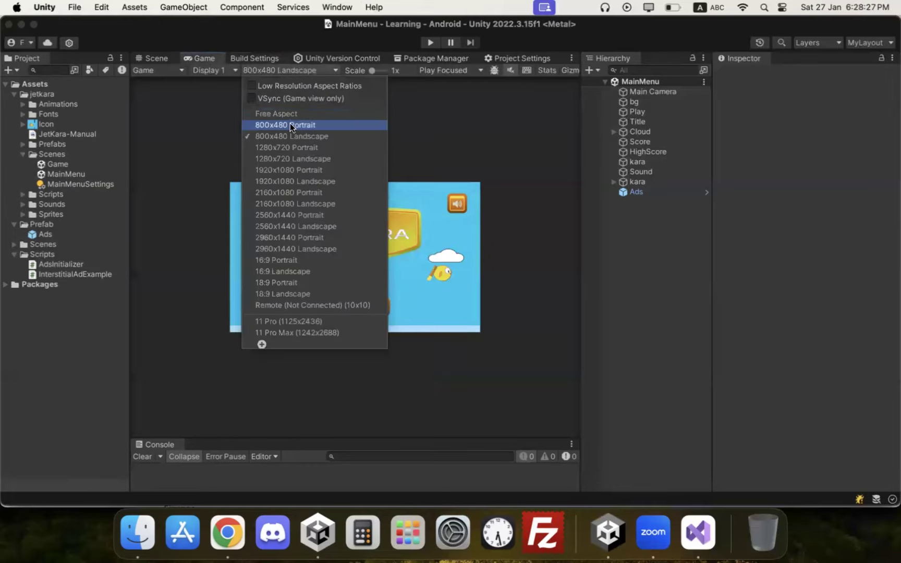
{"action": "left_click", "coordinate": [297, 134]}
{"action": "left_click", "coordinate": [273, 67]}
{"action": "left_click", "coordinate": [287, 123]}
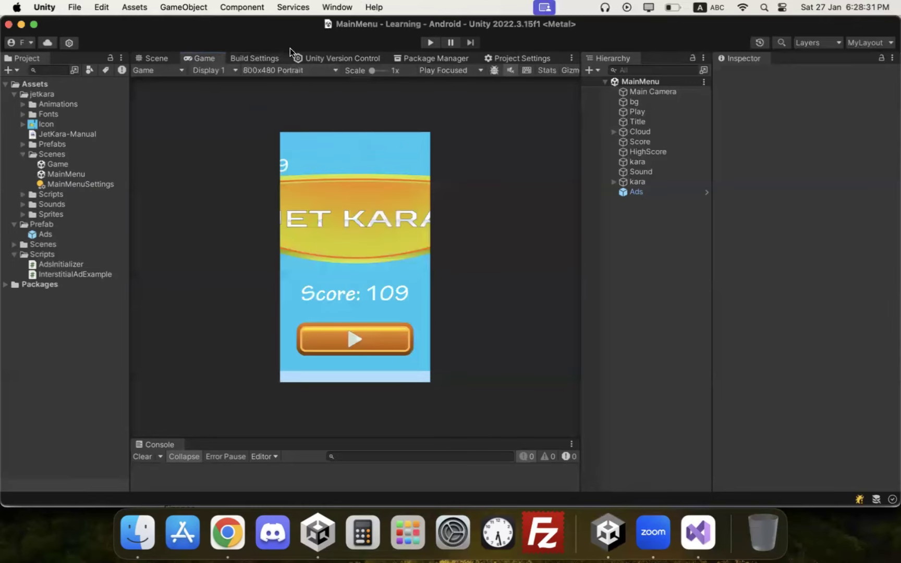
{"action": "left_click", "coordinate": [290, 70]}
{"action": "left_click", "coordinate": [316, 248]}
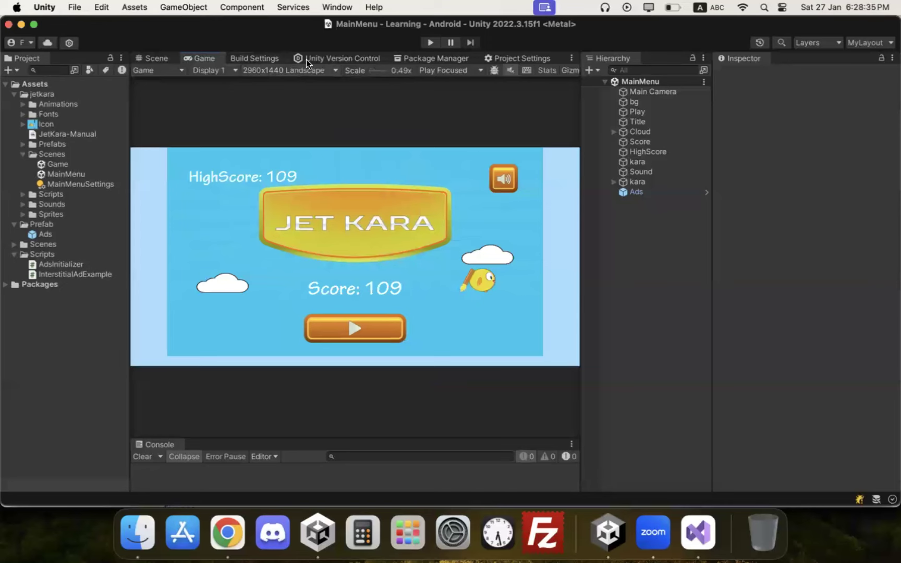
{"action": "left_click", "coordinate": [269, 58]}
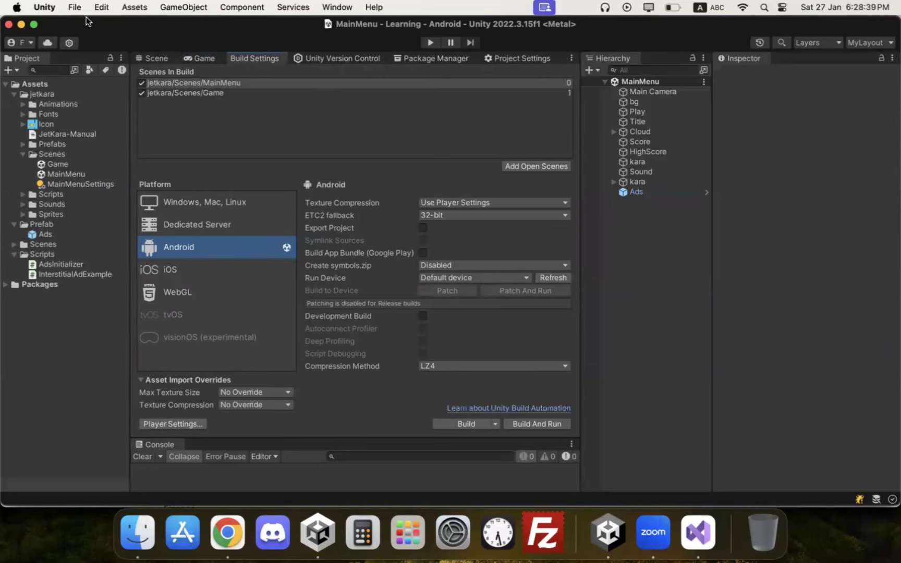
Step: Open Player Settings and set Company Name 'Caffeine Studios' and Product Name 'Jet'
{"action": "left_click", "coordinate": [77, 7]}
{"action": "left_click", "coordinate": [105, 183]}
{"action": "left_click", "coordinate": [178, 424]}
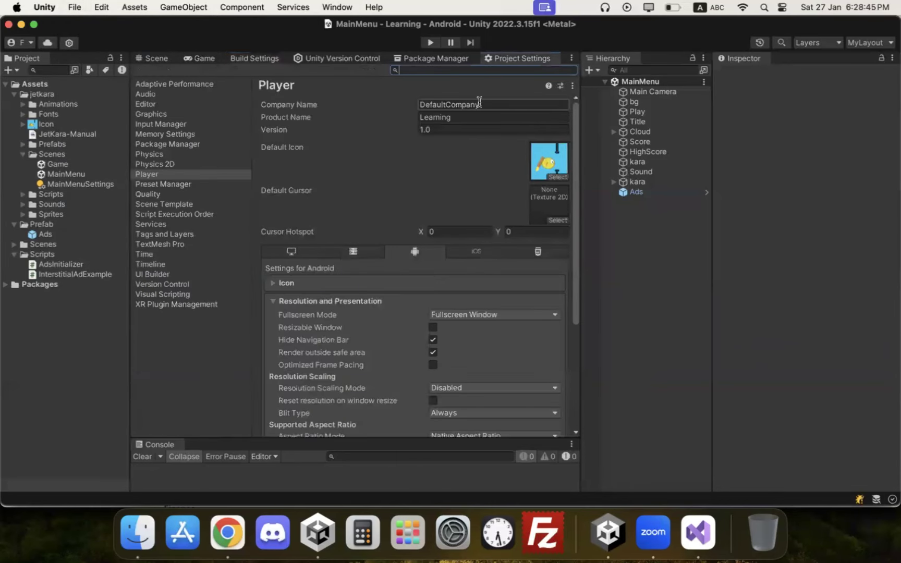
{"action": "left_click", "coordinate": [479, 104]}
{"action": "type", "text": "Caffei"}
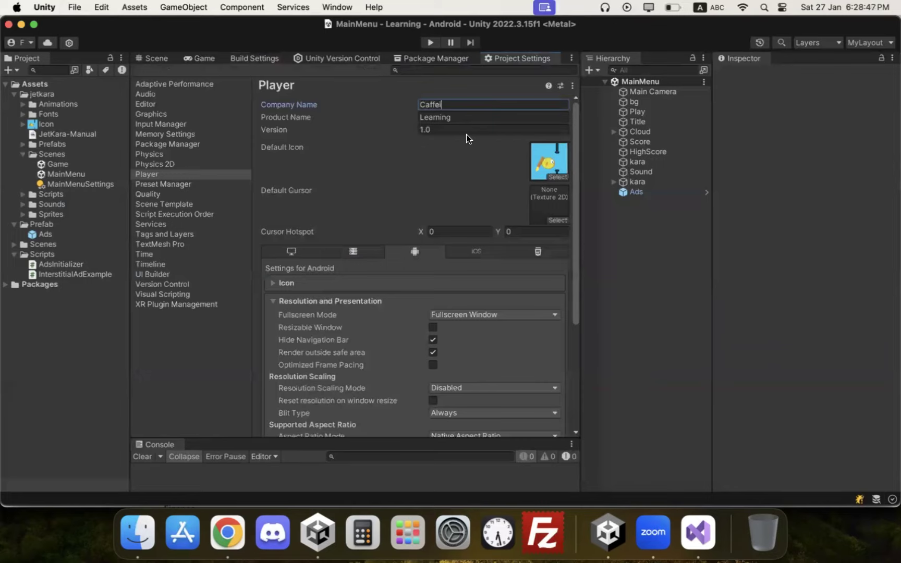
{"action": "type", "text": "ne Studios"}
{"action": "key", "text": "Tab"}
{"action": "type", "text": "Jet"}
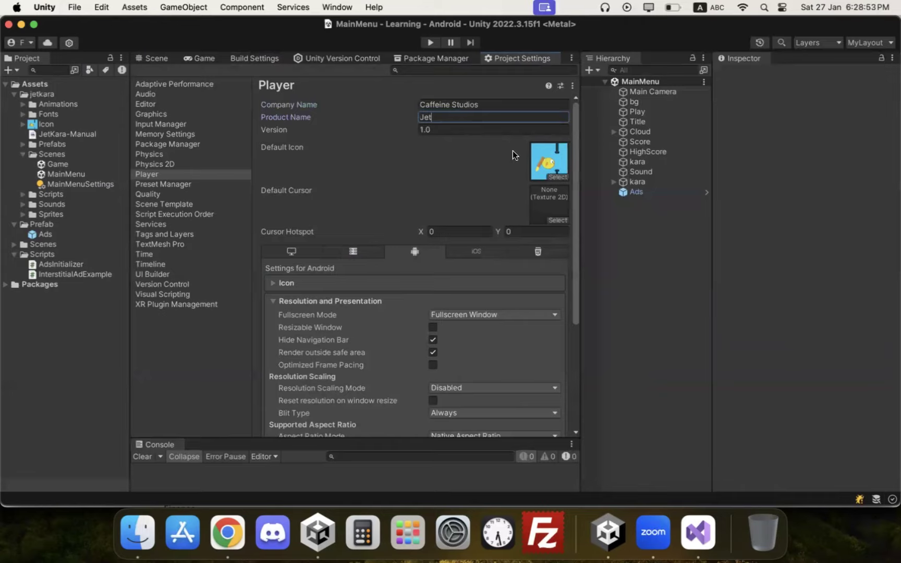
{"action": "scroll", "coordinate": [393, 225], "scroll_direction": "down", "scroll_amount": 1}
{"action": "scroll", "coordinate": [342, 267], "scroll_direction": "down", "scroll_amount": 2}
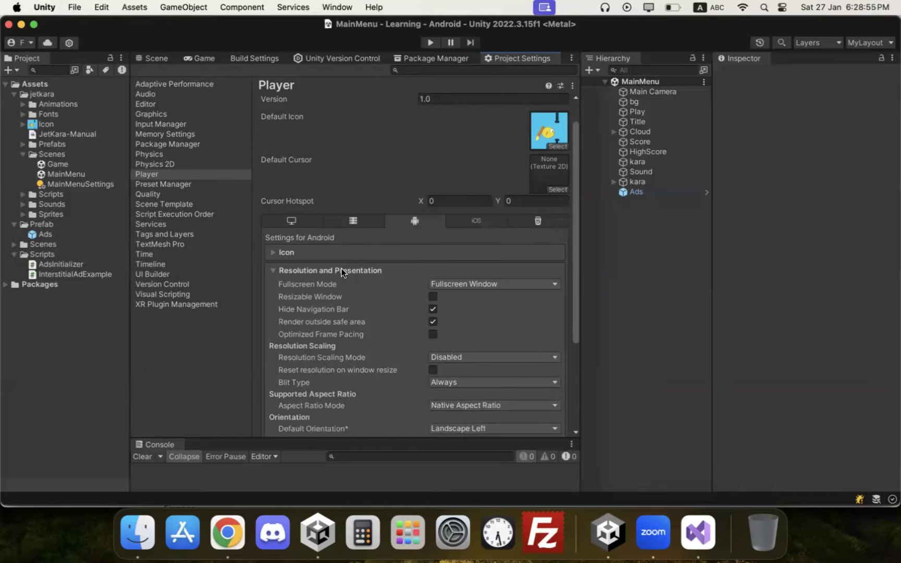
{"action": "left_click", "coordinate": [342, 267]}
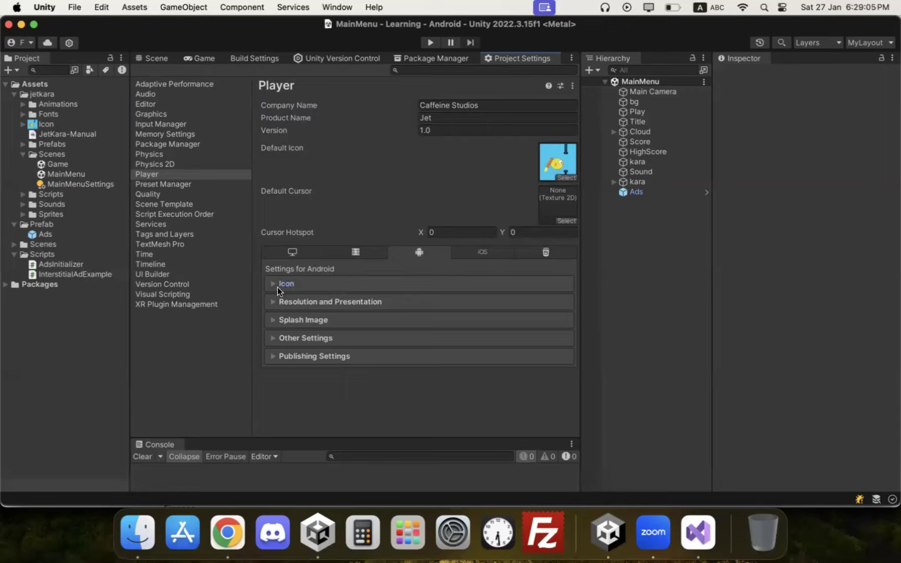
Step: Expand Resolution and Presentation, keeping Fullscreen Window mode and Native Aspect Ratio
{"action": "left_click", "coordinate": [295, 290]}
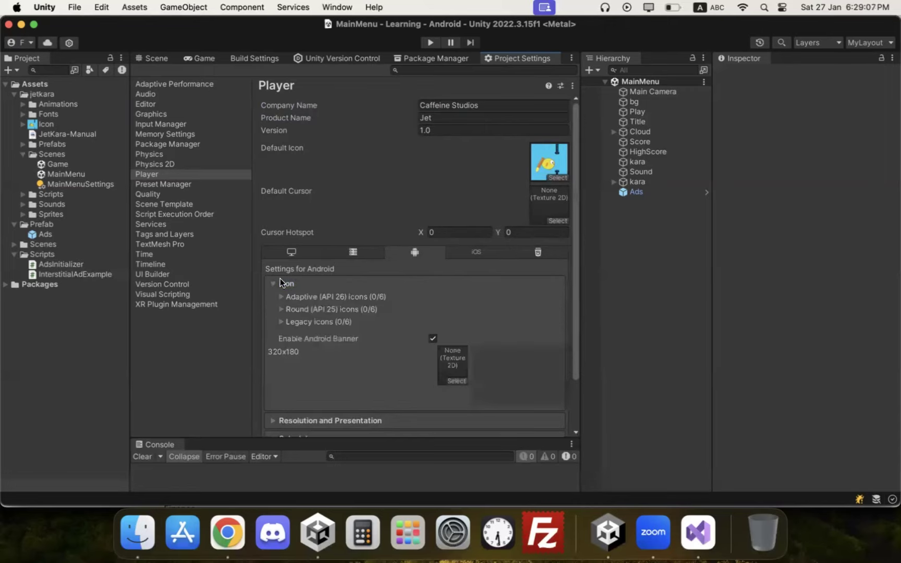
{"action": "left_click", "coordinate": [284, 283]}
{"action": "left_click", "coordinate": [315, 302]}
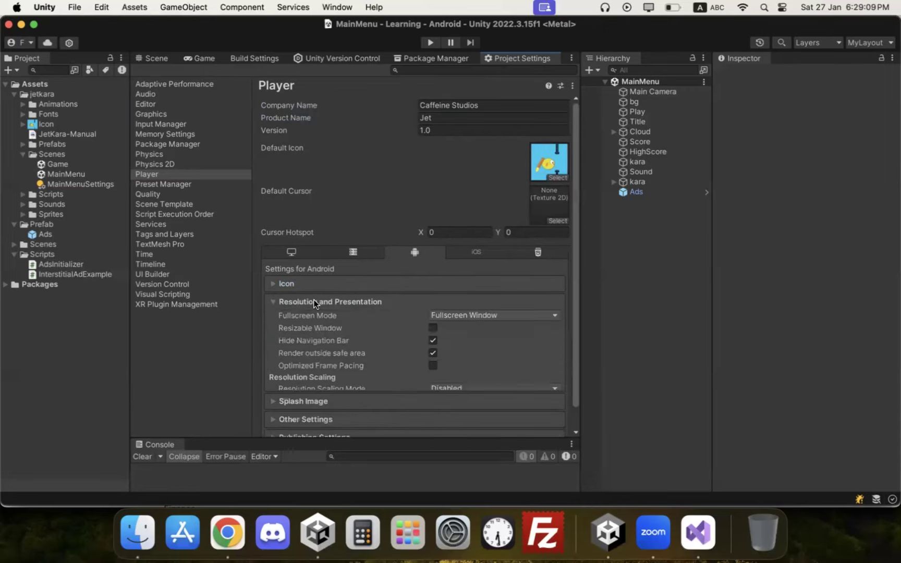
{"action": "scroll", "coordinate": [394, 298], "scroll_direction": "down", "scroll_amount": 2}
{"action": "left_click", "coordinate": [476, 270]}
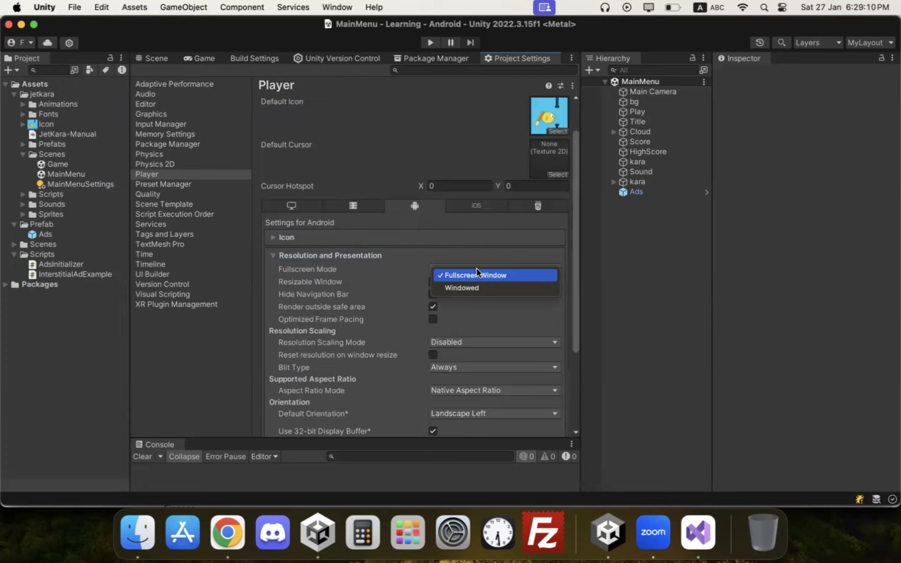
{"action": "left_click", "coordinate": [394, 262]}
{"action": "scroll", "coordinate": [415, 298], "scroll_direction": "down", "scroll_amount": 1}
{"action": "scroll", "coordinate": [425, 296], "scroll_direction": "down", "scroll_amount": 2}
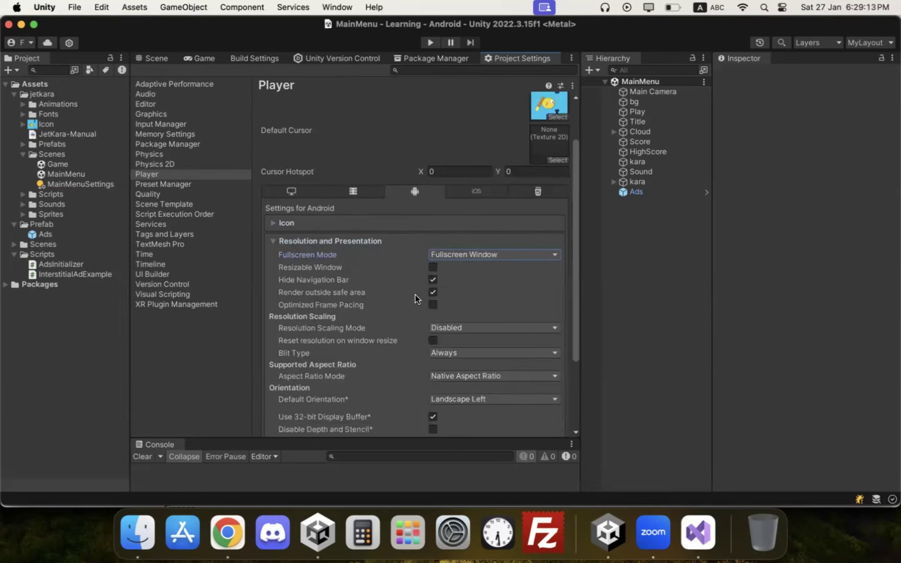
{"action": "left_click", "coordinate": [456, 364]}
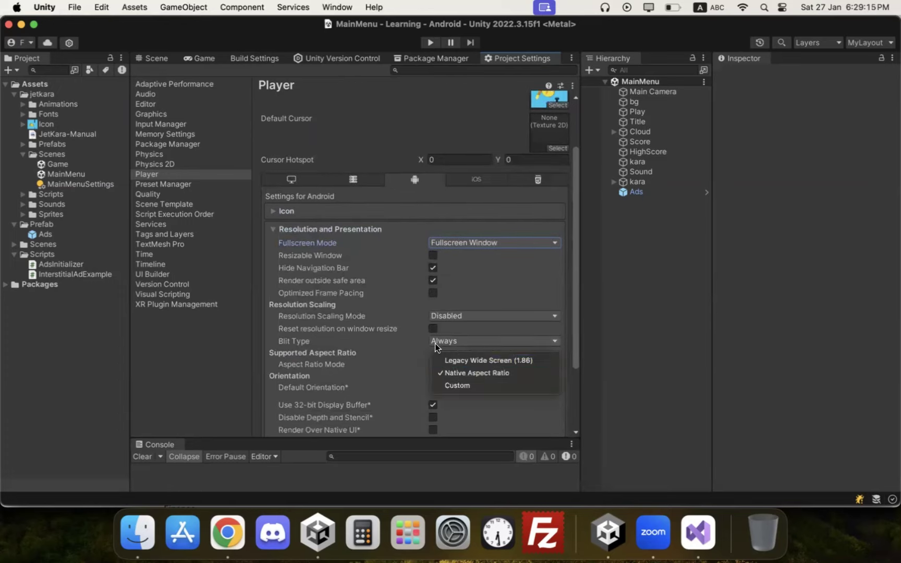
{"action": "left_click", "coordinate": [412, 347]}
{"action": "scroll", "coordinate": [438, 359], "scroll_direction": "down", "scroll_amount": 1}
Step: Set Default Orientation to Auto Rotation and disallow Portrait and Portrait Upside Down
{"action": "left_click", "coordinate": [466, 376]}
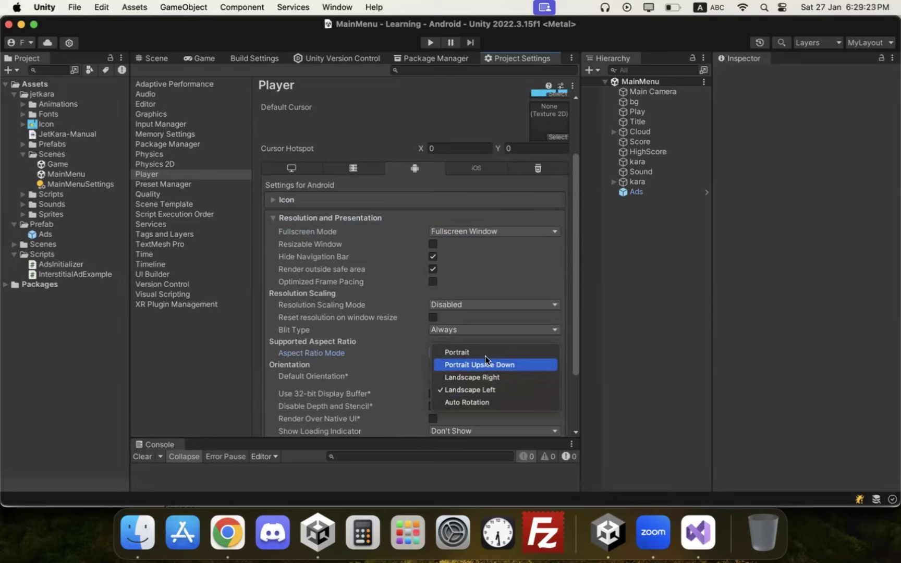
{"action": "left_click", "coordinate": [486, 378]}
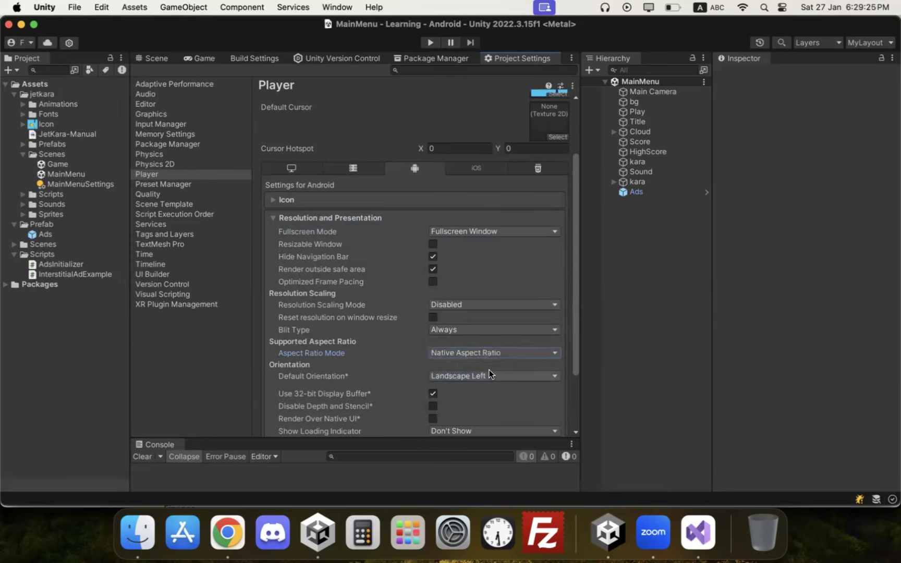
{"action": "scroll", "coordinate": [469, 355], "scroll_direction": "down", "scroll_amount": 3}
{"action": "left_click", "coordinate": [482, 319]}
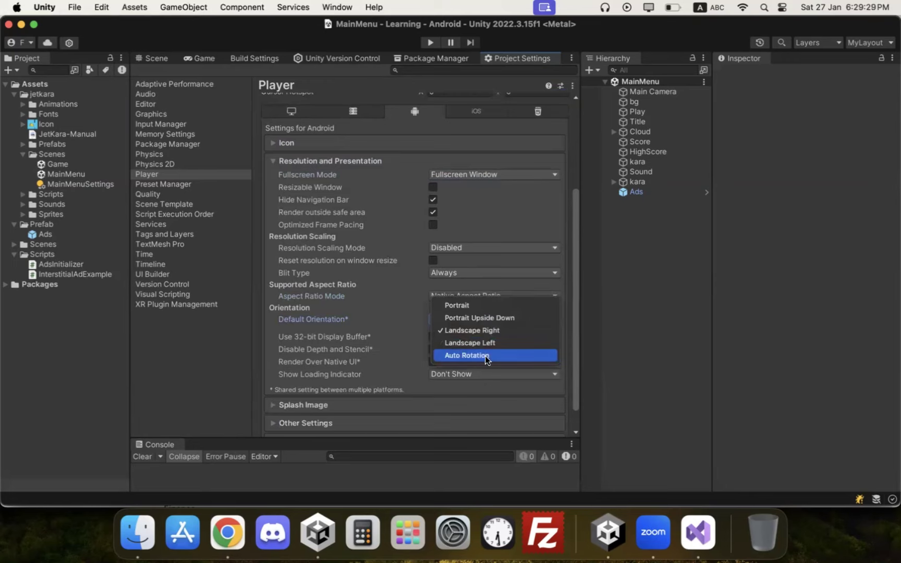
{"action": "left_click", "coordinate": [485, 356]}
{"action": "left_click", "coordinate": [478, 317]}
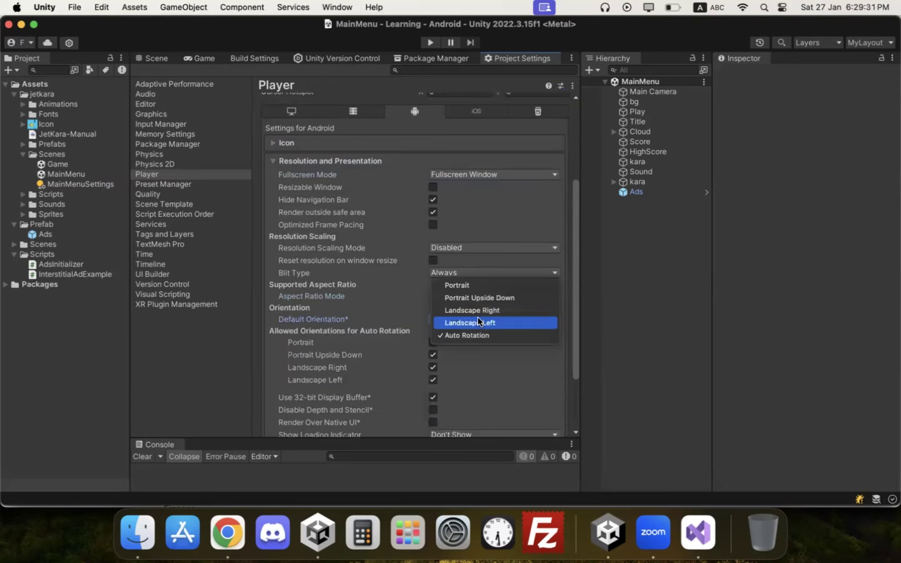
{"action": "left_click", "coordinate": [463, 355]}
{"action": "left_click", "coordinate": [433, 343]}
{"action": "left_click", "coordinate": [433, 354]}
{"action": "scroll", "coordinate": [436, 348], "scroll_direction": "down", "scroll_amount": 5}
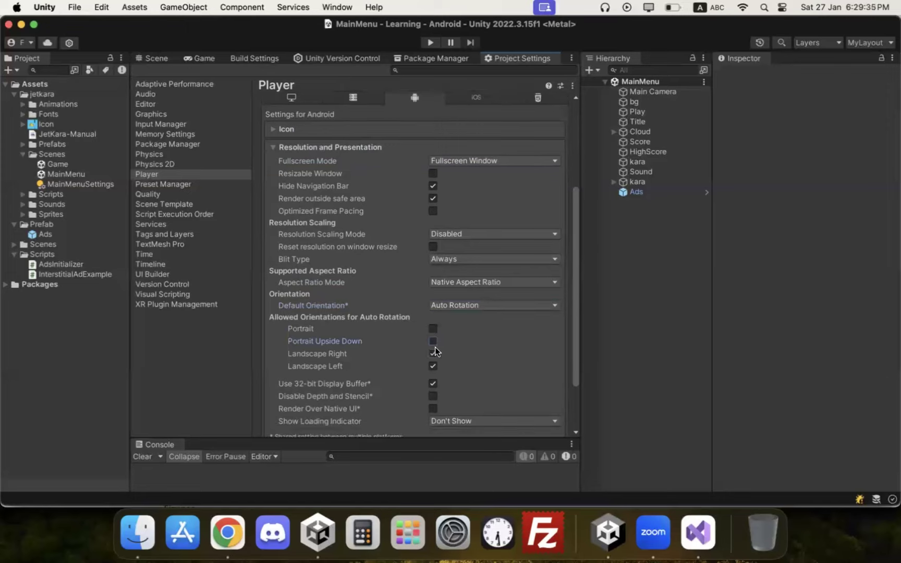
{"action": "scroll", "coordinate": [462, 337], "scroll_direction": "down", "scroll_amount": 2}
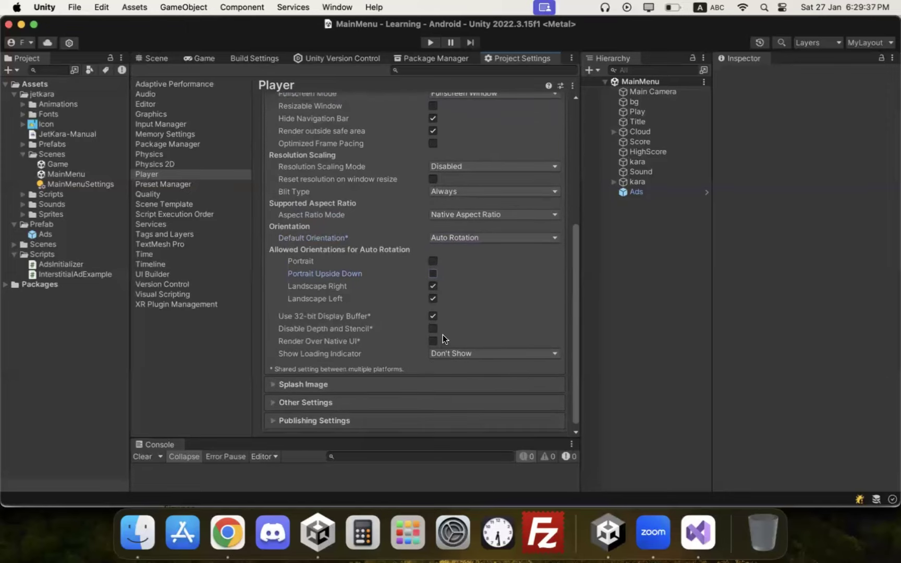
{"action": "scroll", "coordinate": [327, 324], "scroll_direction": "up", "scroll_amount": 5}
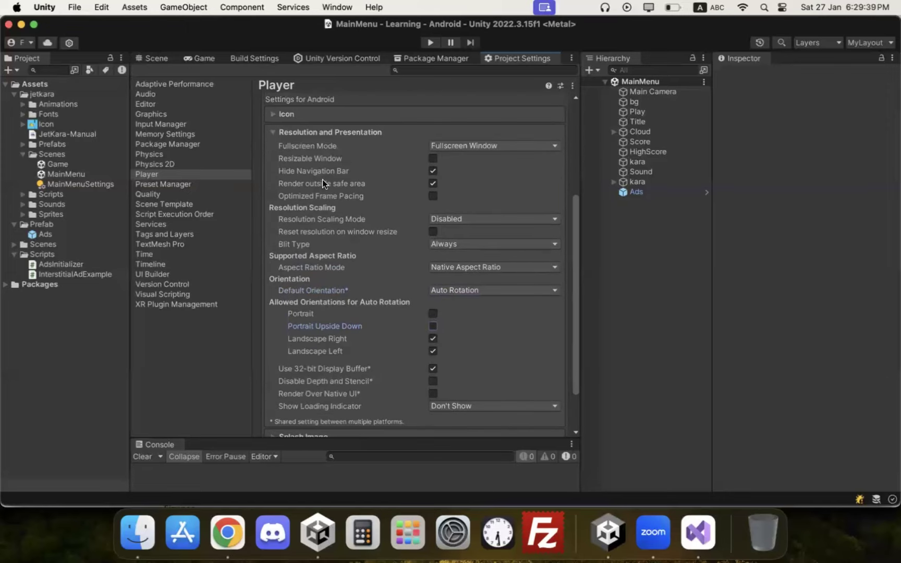
{"action": "left_click", "coordinate": [330, 131]}
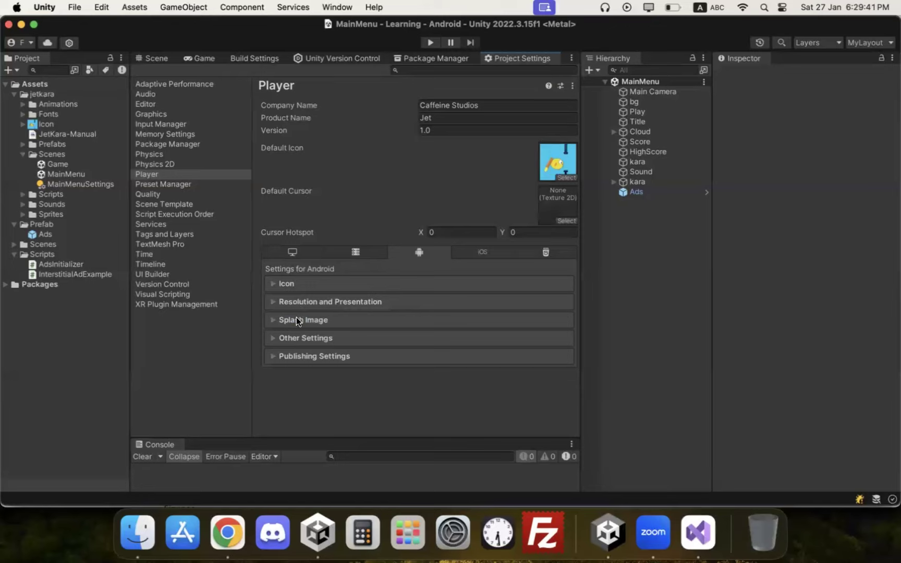
Step: Expand Splash Image, add an empty entry to the Logos list, and bring Finder forward
{"action": "left_click", "coordinate": [334, 316]}
{"action": "scroll", "coordinate": [471, 289], "scroll_direction": "down", "scroll_amount": 4}
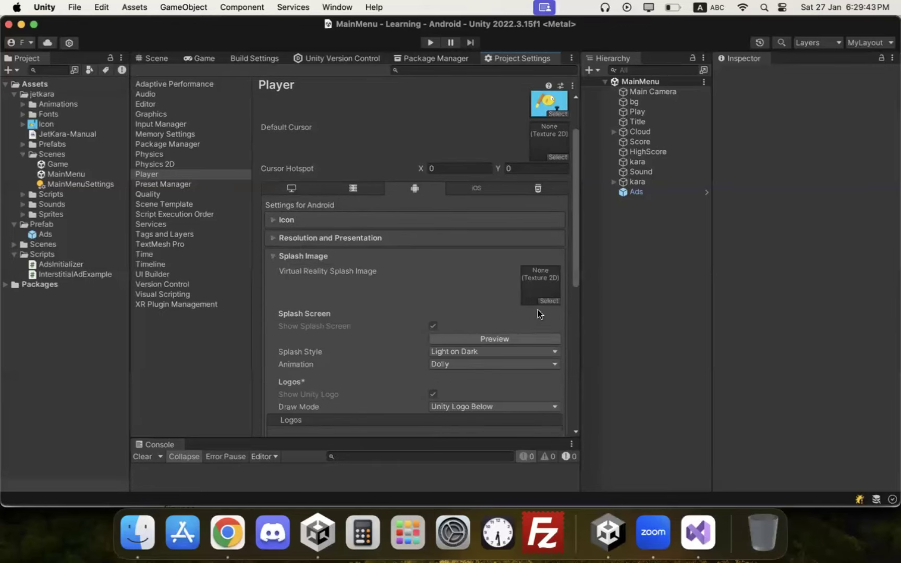
{"action": "scroll", "coordinate": [469, 322], "scroll_direction": "down", "scroll_amount": 3}
{"action": "scroll", "coordinate": [385, 358], "scroll_direction": "down", "scroll_amount": 3}
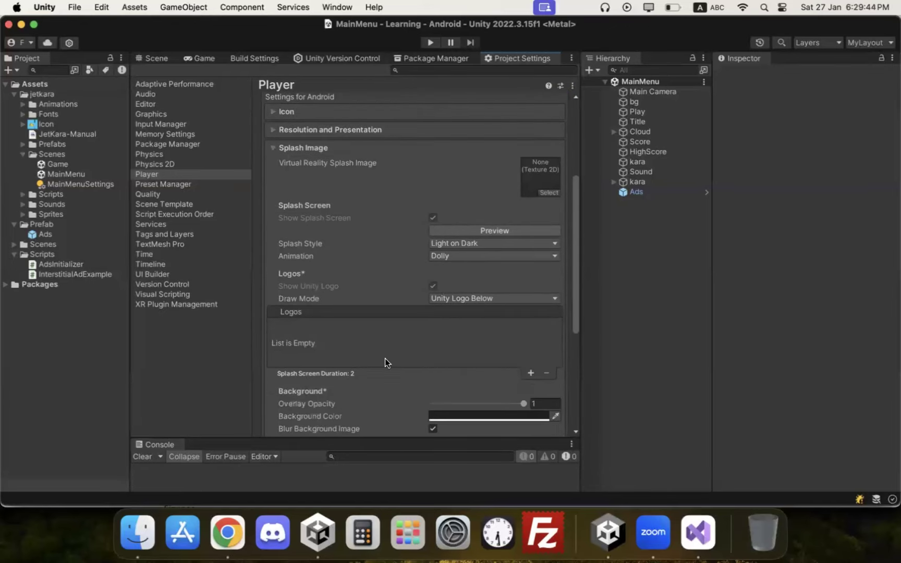
{"action": "left_click", "coordinate": [530, 373]}
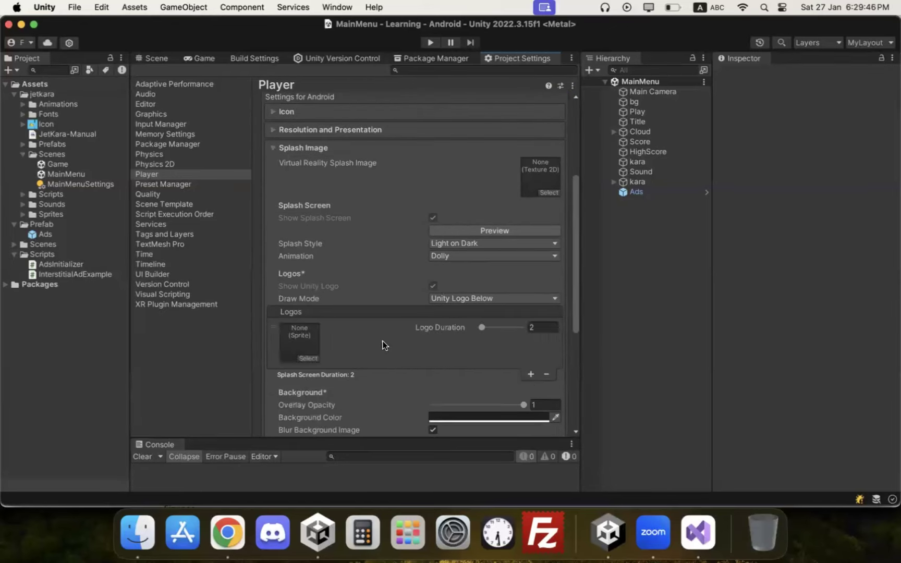
{"action": "left_click", "coordinate": [133, 546]}
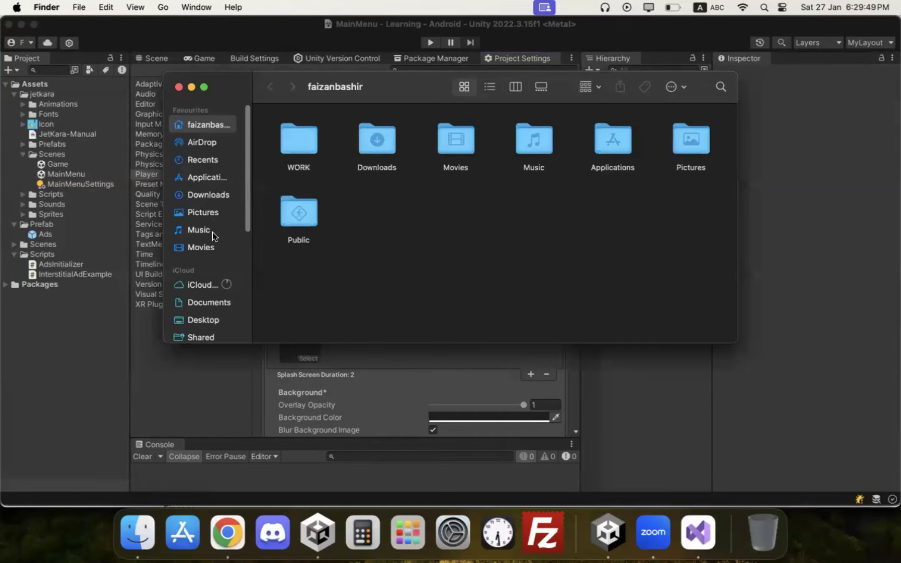
Step: Locate cs.png in the Documents folder and drag it into Unity's Assets folder
{"action": "left_click", "coordinate": [203, 285]}
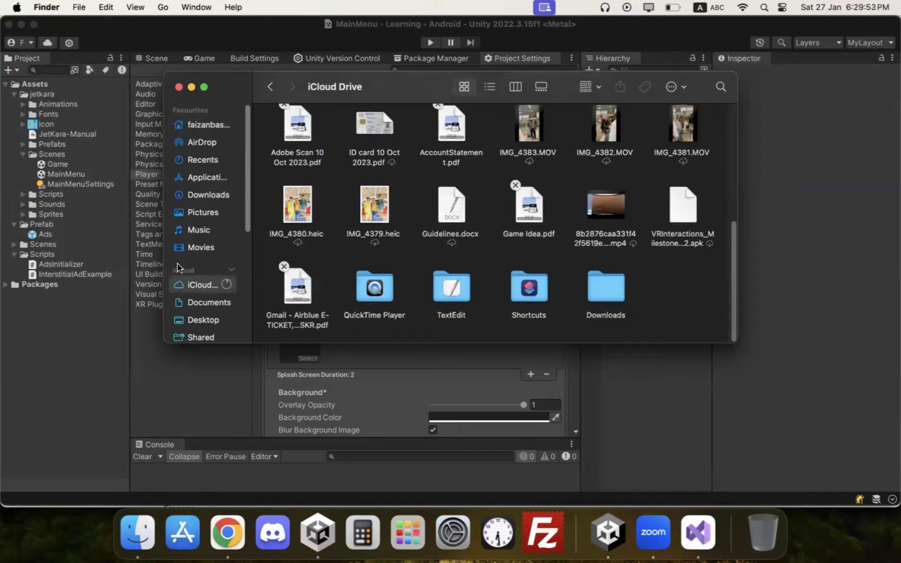
{"action": "left_click", "coordinate": [213, 212]}
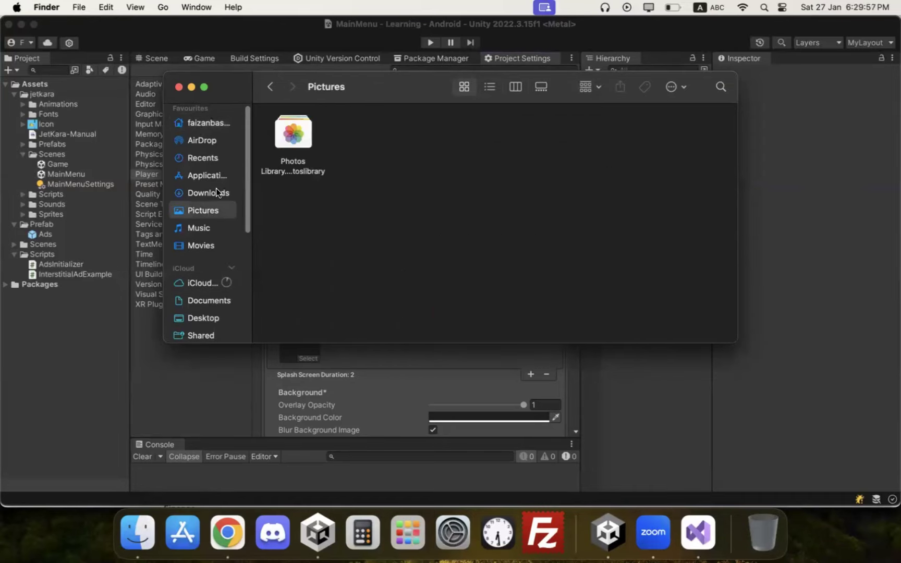
{"action": "scroll", "coordinate": [208, 264], "scroll_direction": "down", "scroll_amount": 1}
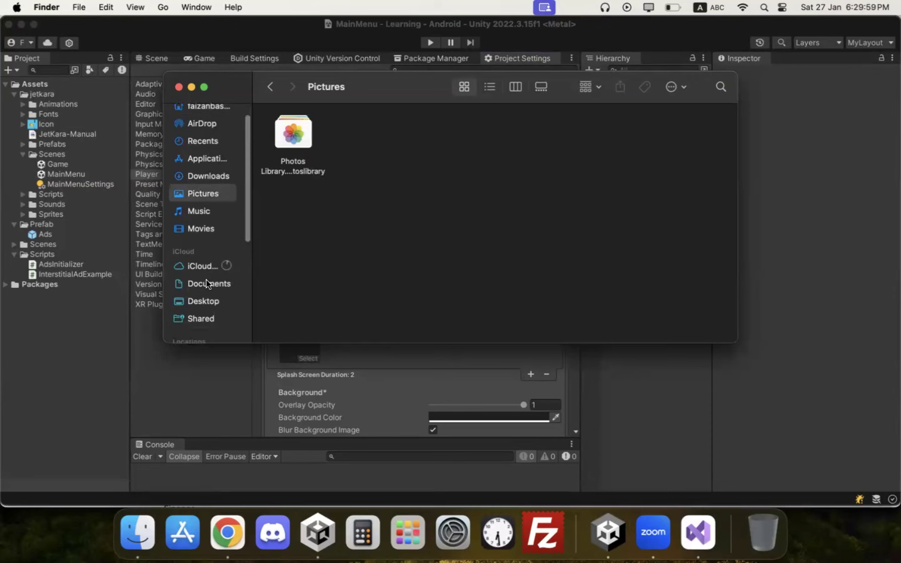
{"action": "left_click", "coordinate": [207, 282]}
{"action": "left_click_drag", "start_coordinate": [361, 132], "coordinate": [49, 82]}
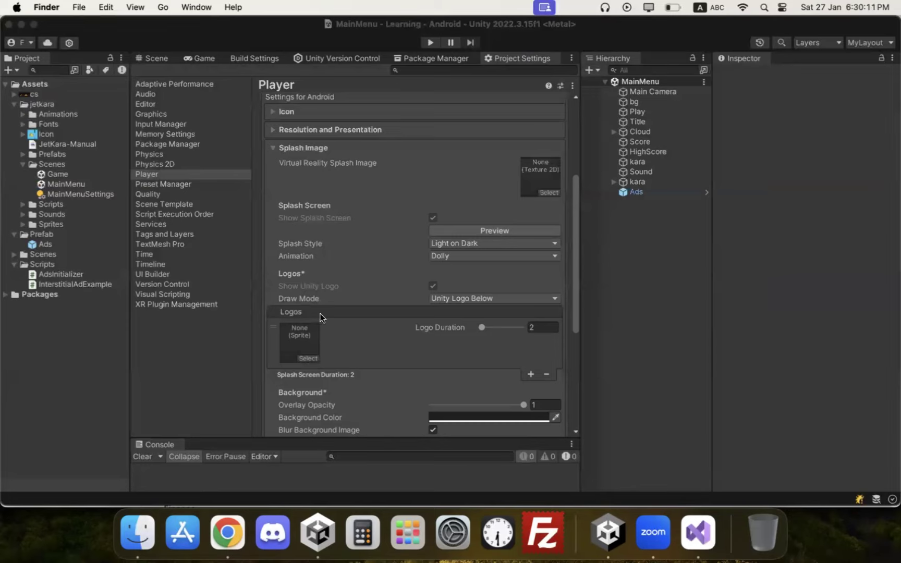
Step: Replace the empty logo entry and drop the Caffeine logo image into its sprite slot
{"action": "left_click", "coordinate": [546, 374]}
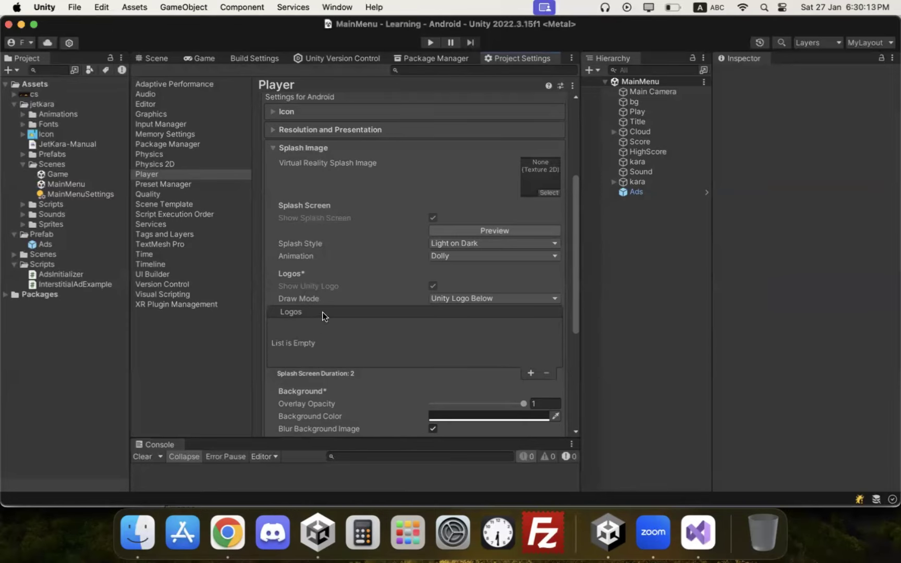
{"action": "left_click", "coordinate": [530, 373]}
{"action": "left_click_drag", "start_coordinate": [46, 134], "coordinate": [303, 337]}
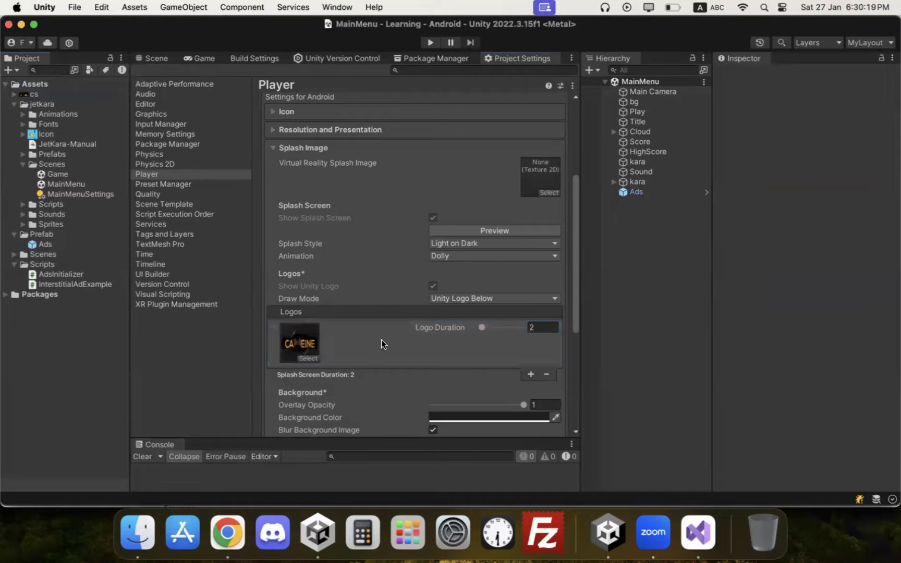
{"action": "left_click", "coordinate": [514, 232]}
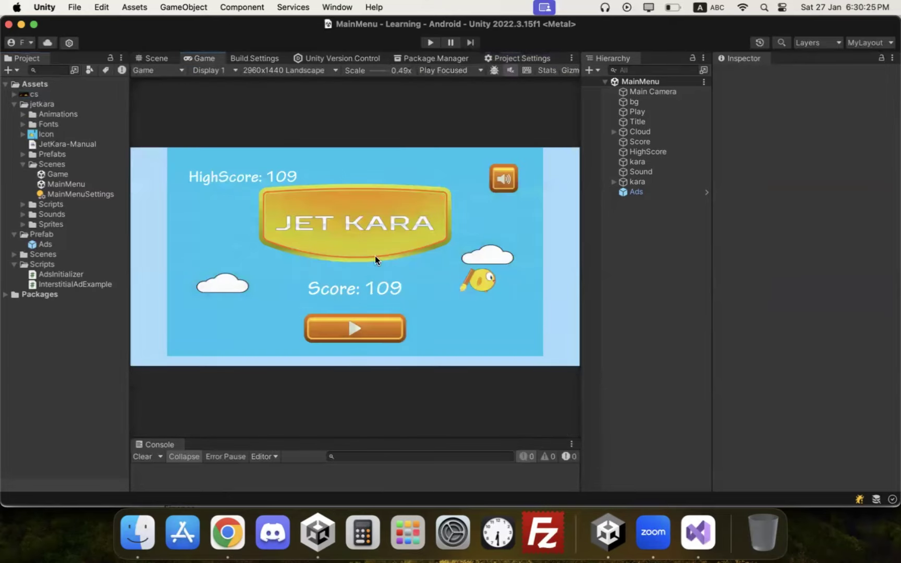
{"action": "left_click", "coordinate": [261, 59]}
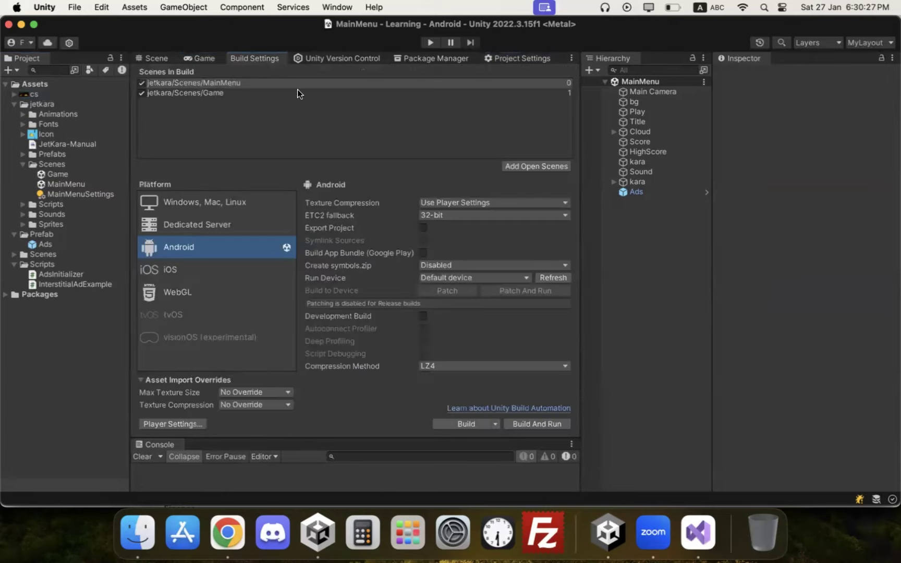
{"action": "left_click", "coordinate": [173, 423]}
{"action": "scroll", "coordinate": [391, 313], "scroll_direction": "down", "scroll_amount": 3}
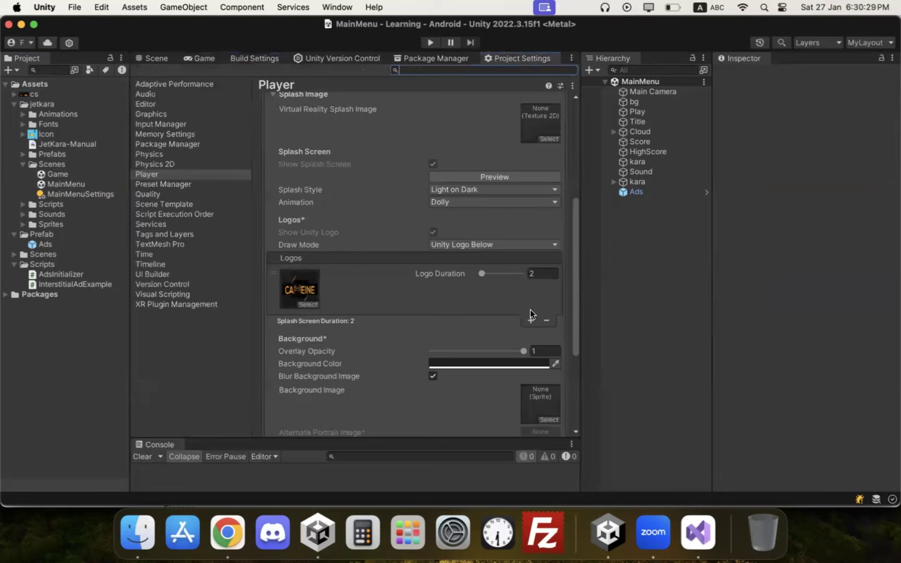
Step: Show all logos in sequence and set the Caffeine logo's duration to 3 seconds
{"action": "left_click", "coordinate": [489, 245]}
{"action": "left_click", "coordinate": [487, 260]}
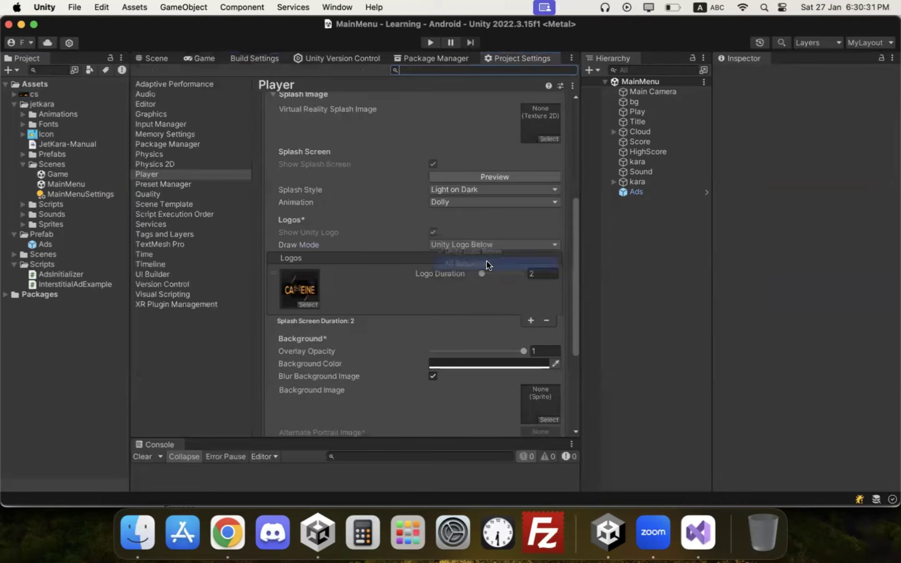
{"action": "left_click", "coordinate": [353, 291]}
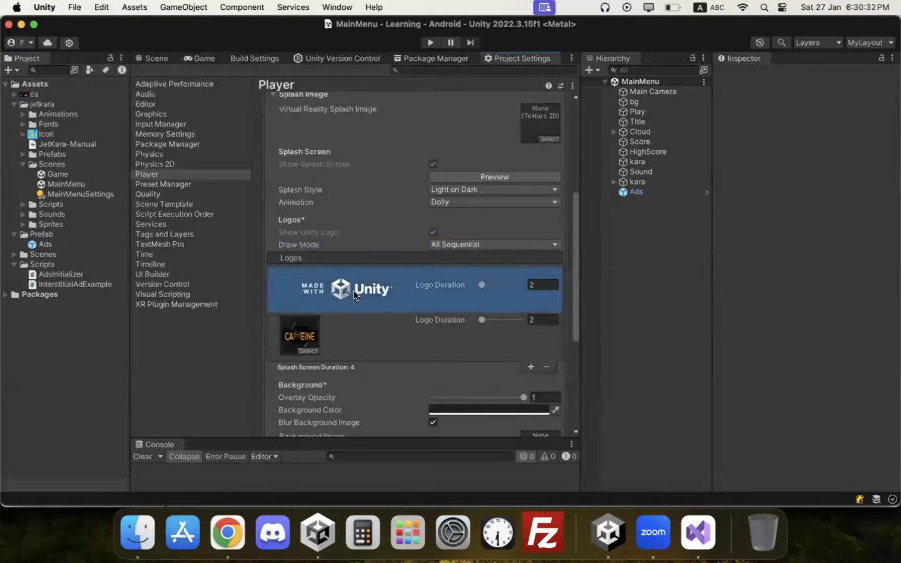
{"action": "left_click", "coordinate": [352, 327]}
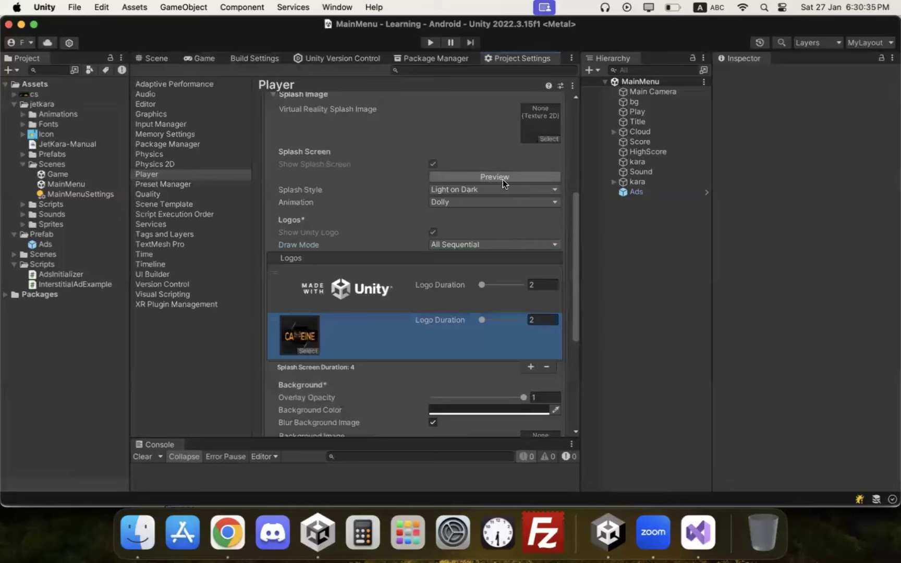
{"action": "left_click", "coordinate": [542, 284]}
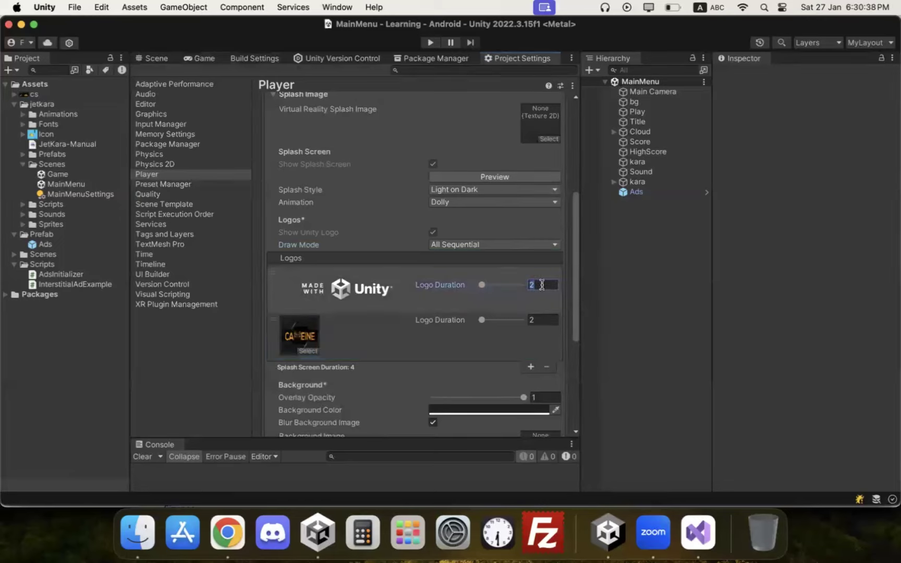
{"action": "left_click", "coordinate": [537, 319]}
{"action": "type", "text": "3"}
{"action": "left_click", "coordinate": [409, 353]}
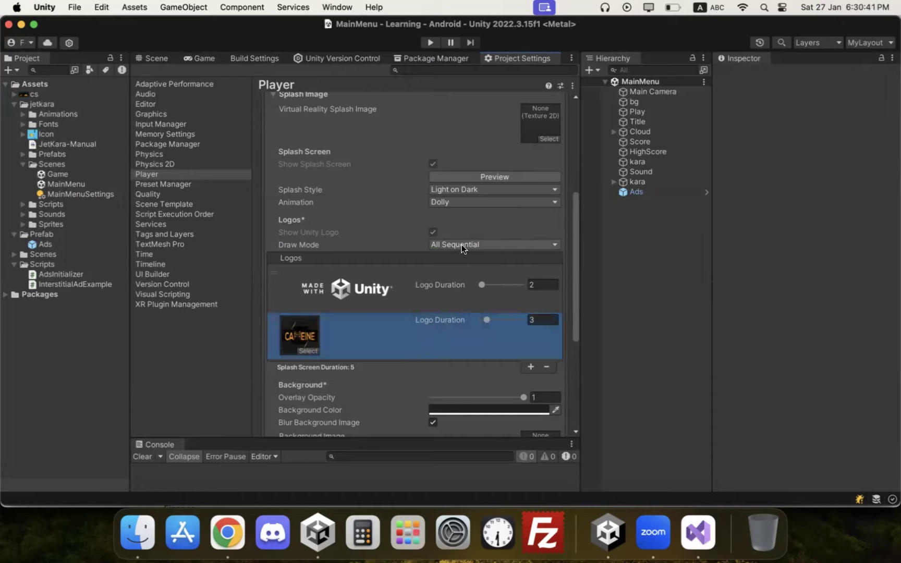
{"action": "left_click", "coordinate": [495, 177]}
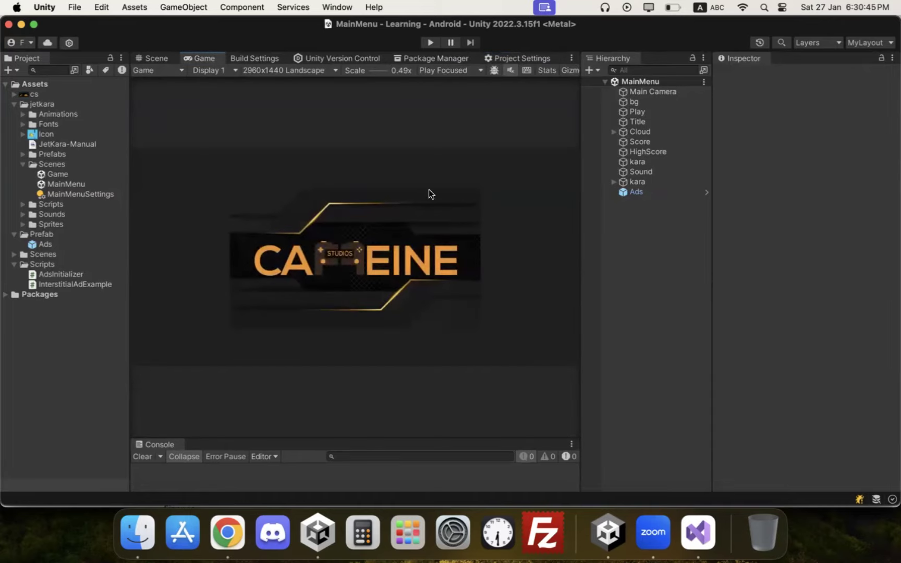
Step: Move the Caffeine logo ahead of Unity's and set Draw Mode to Unity Logo Below
{"action": "left_click", "coordinate": [440, 57]}
{"action": "left_click", "coordinate": [255, 58]}
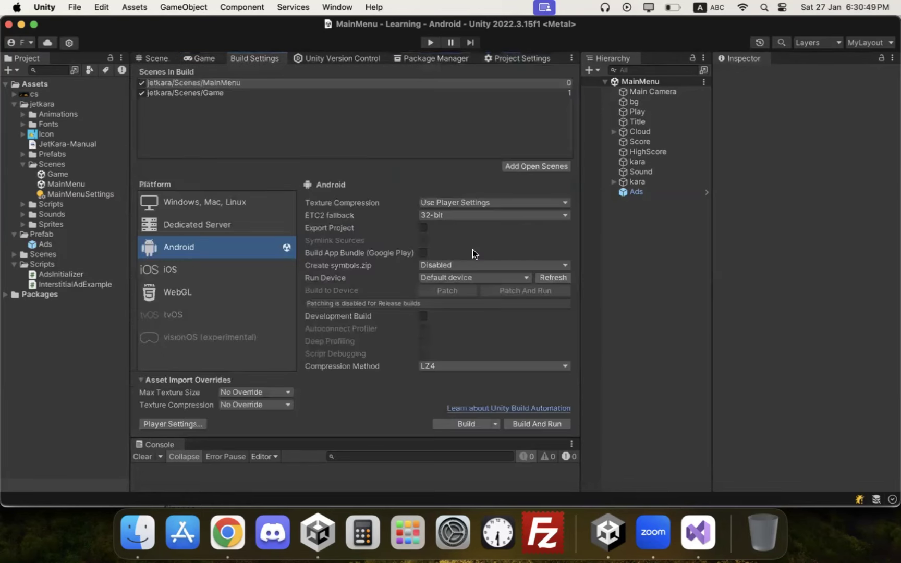
{"action": "left_click", "coordinate": [348, 58]}
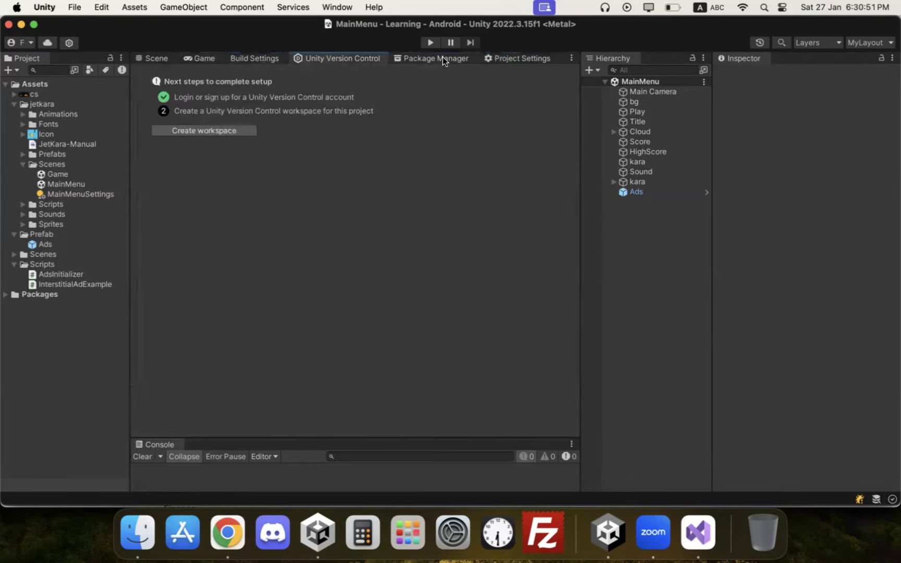
{"action": "left_click", "coordinate": [516, 57]}
{"action": "scroll", "coordinate": [396, 290], "scroll_direction": "down", "scroll_amount": 1}
{"action": "left_click_drag", "start_coordinate": [329, 320], "coordinate": [342, 273]}
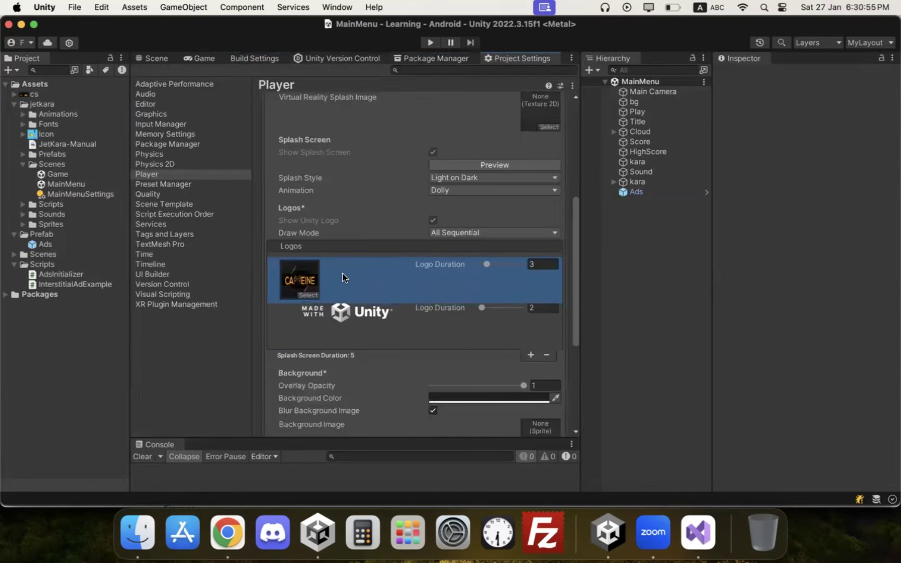
{"action": "scroll", "coordinate": [481, 274], "scroll_direction": "down", "scroll_amount": 1}
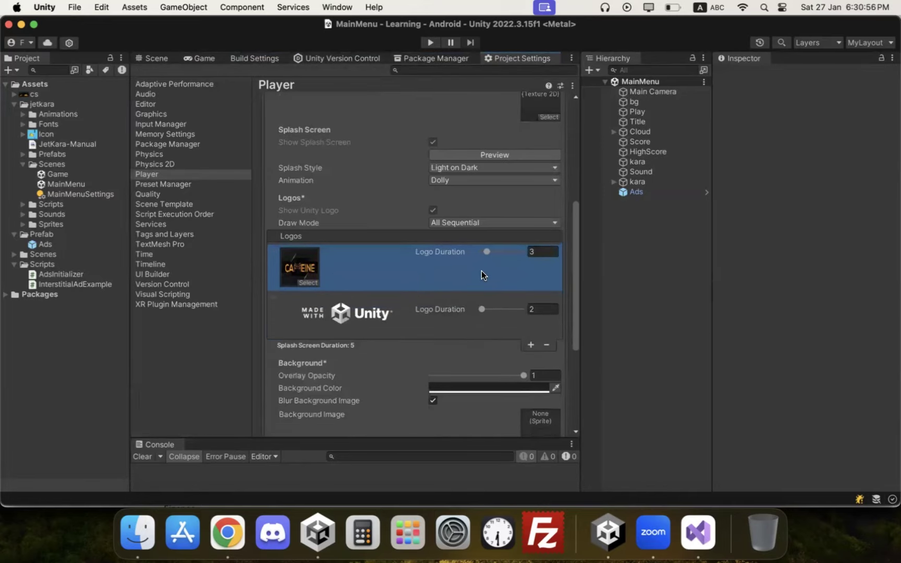
{"action": "left_click", "coordinate": [486, 224]}
{"action": "left_click", "coordinate": [485, 219]}
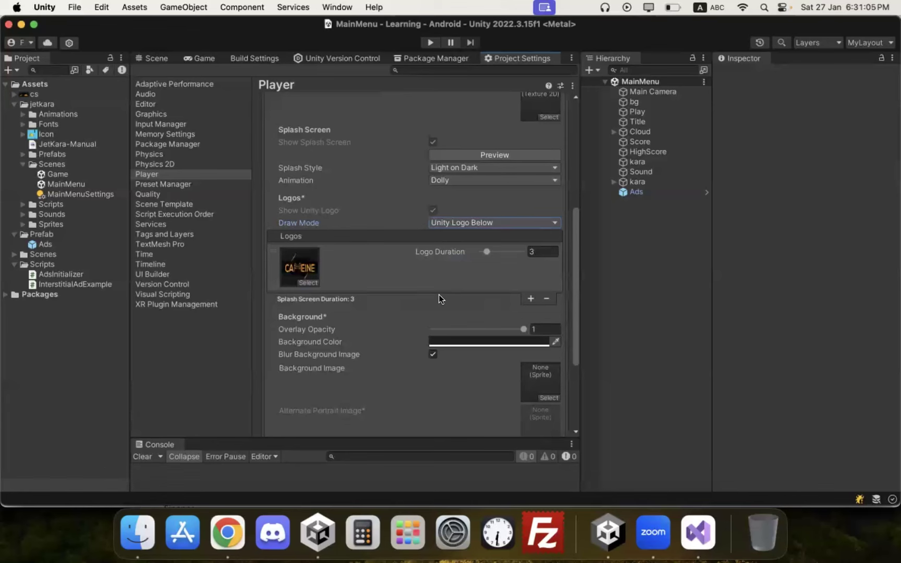
{"action": "scroll", "coordinate": [474, 281], "scroll_direction": "down", "scroll_amount": 3}
{"action": "scroll", "coordinate": [350, 169], "scroll_direction": "down", "scroll_amount": 2}
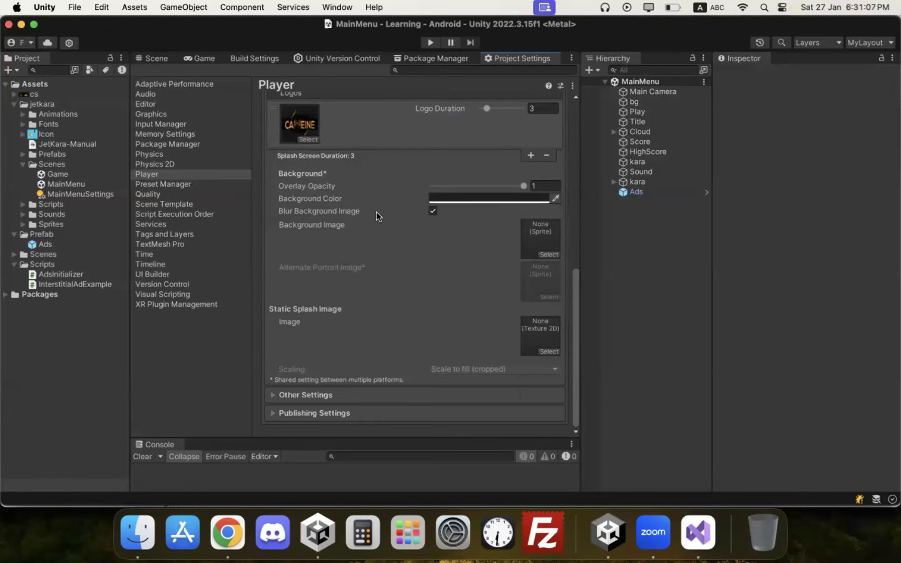
{"action": "scroll", "coordinate": [378, 213], "scroll_direction": "up", "scroll_amount": 6}
Step: Expand Other Settings and set Minimum API Level to Android 7.0 'Nougat' (API level 24)
{"action": "left_click", "coordinate": [329, 138]}
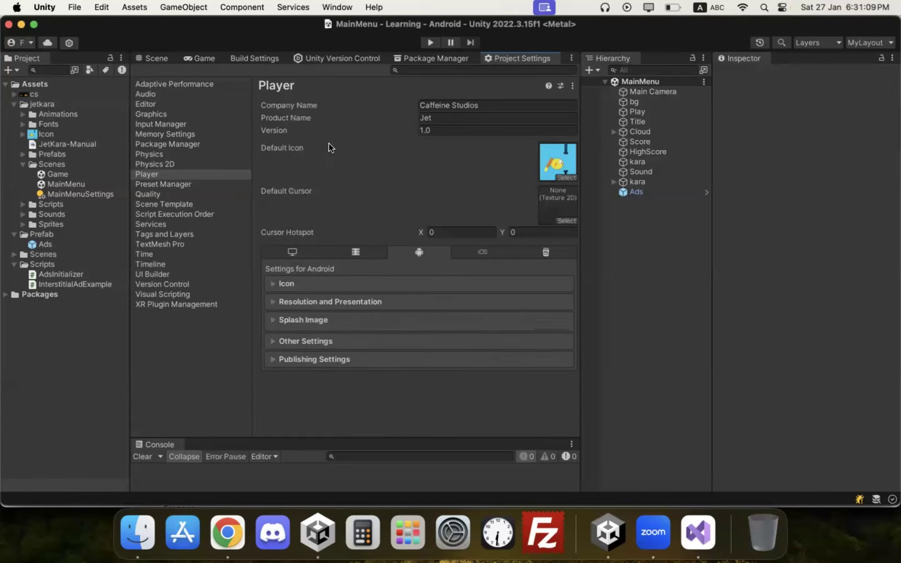
{"action": "left_click", "coordinate": [329, 339]}
{"action": "scroll", "coordinate": [443, 279], "scroll_direction": "down", "scroll_amount": 3}
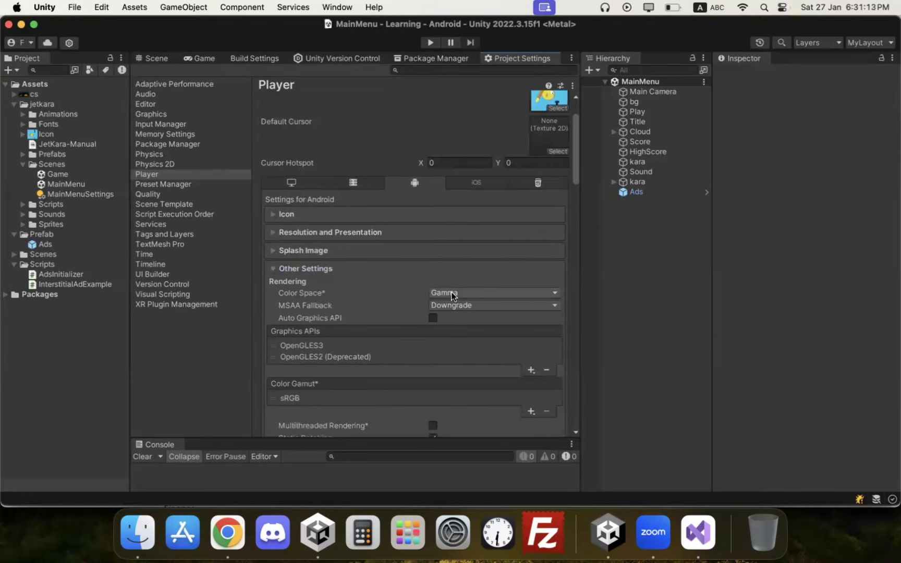
{"action": "scroll", "coordinate": [375, 281], "scroll_direction": "down", "scroll_amount": 3}
{"action": "scroll", "coordinate": [390, 282], "scroll_direction": "down", "scroll_amount": 12}
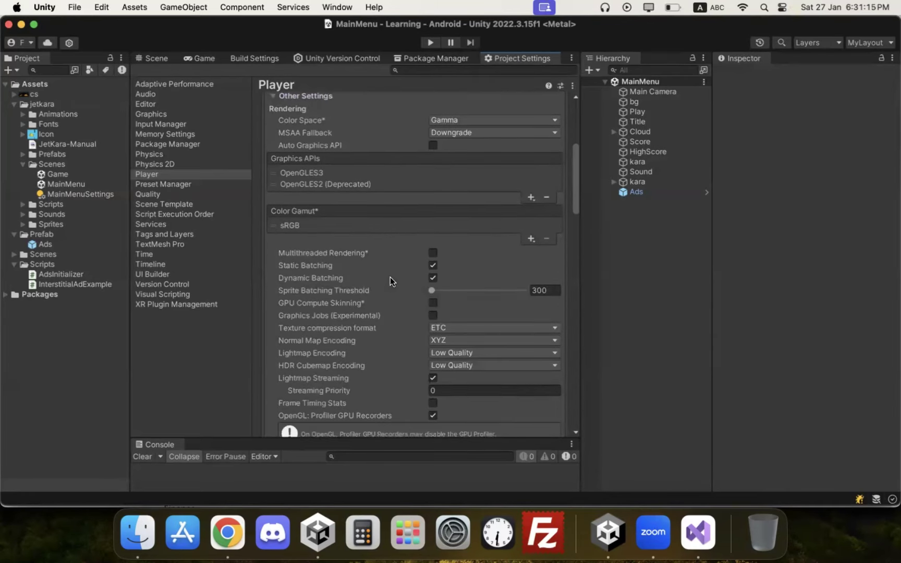
{"action": "scroll", "coordinate": [407, 280], "scroll_direction": "down", "scroll_amount": 7}
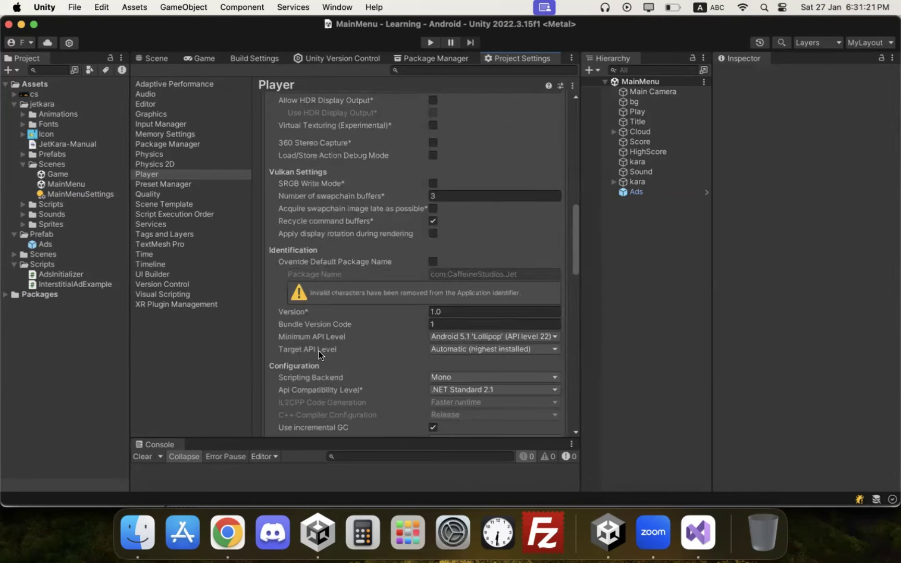
{"action": "left_click", "coordinate": [459, 336]}
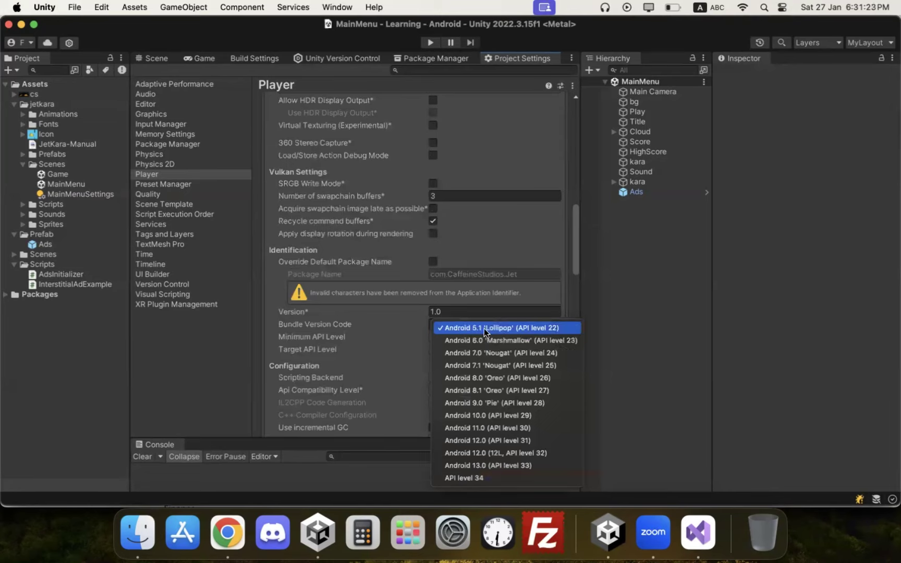
{"action": "left_click", "coordinate": [489, 354]}
Step: Set Target API Level to API level 34
{"action": "left_click", "coordinate": [466, 348]}
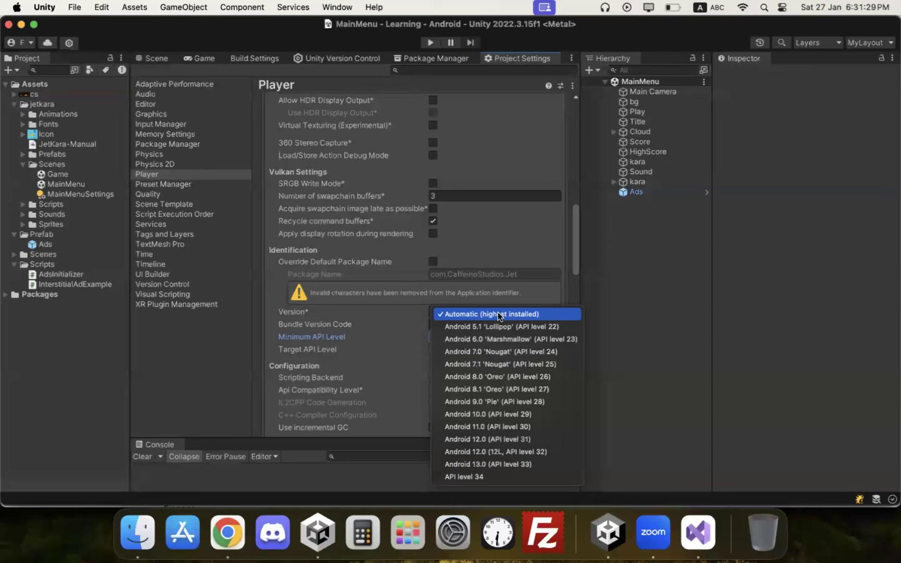
{"action": "left_click", "coordinate": [493, 476]}
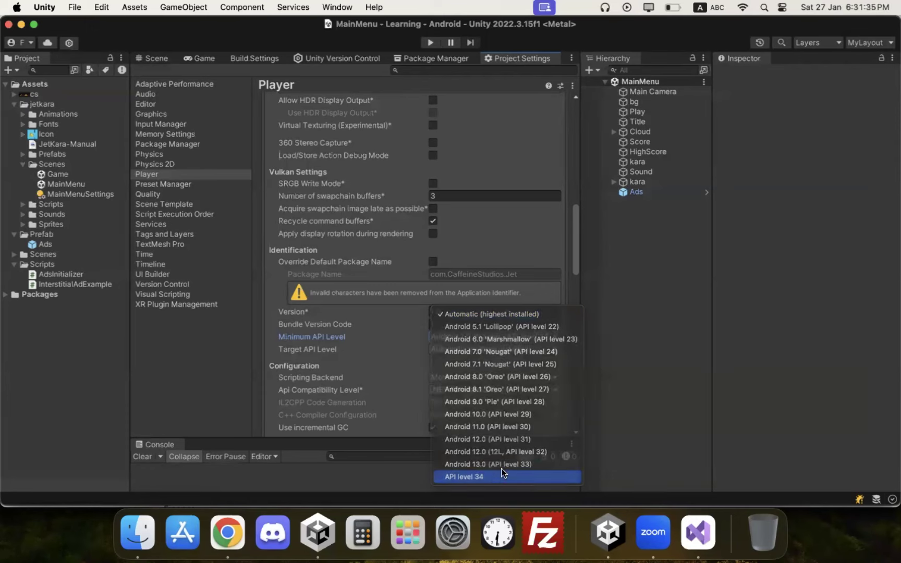
{"action": "left_click", "coordinate": [474, 351]}
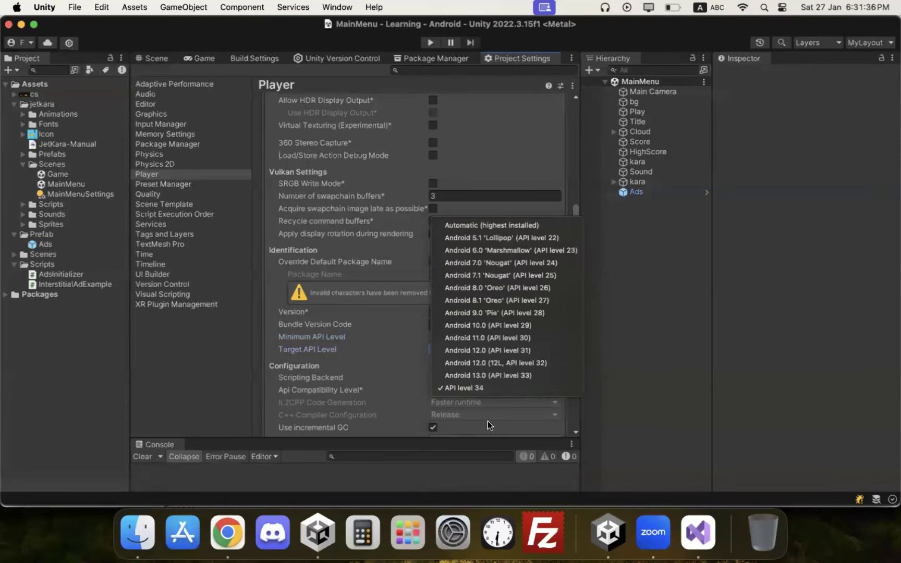
{"action": "left_click", "coordinate": [464, 388]}
{"action": "scroll", "coordinate": [405, 326], "scroll_direction": "down", "scroll_amount": 4}
{"action": "left_click", "coordinate": [462, 280]}
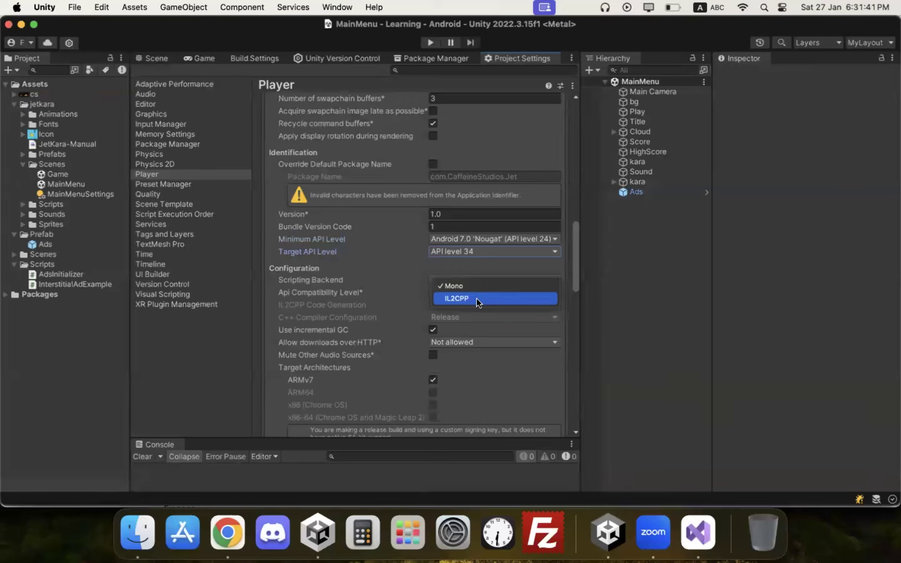
Step: Switch Scripting Backend to IL2CPP and enable ARM64 alongside ARMv7 as target architectures
{"action": "left_click", "coordinate": [476, 298]}
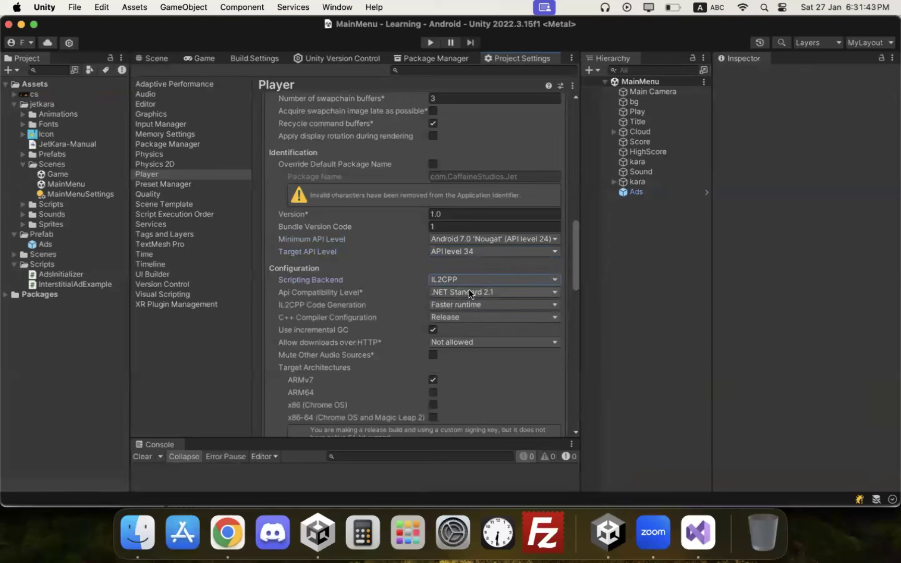
{"action": "scroll", "coordinate": [473, 305], "scroll_direction": "down", "scroll_amount": 3}
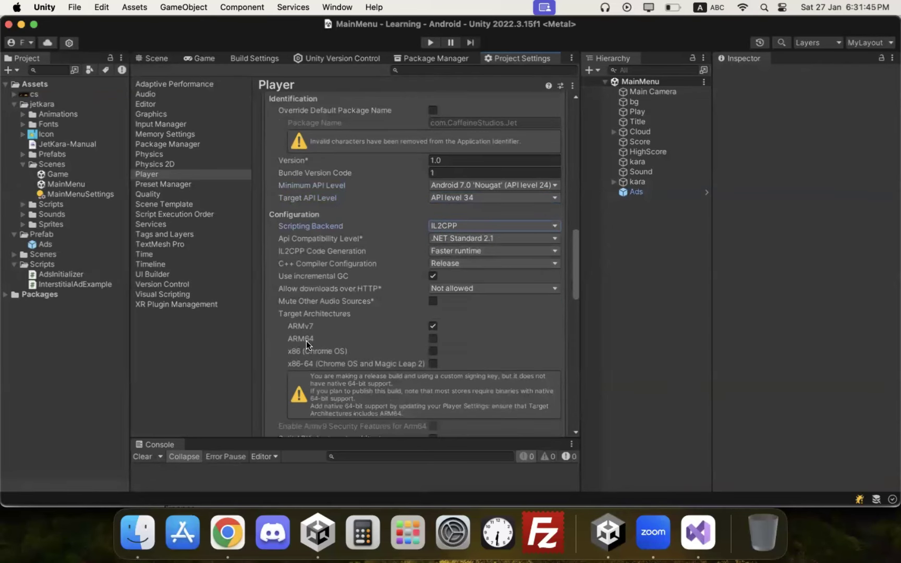
{"action": "left_click", "coordinate": [430, 338]}
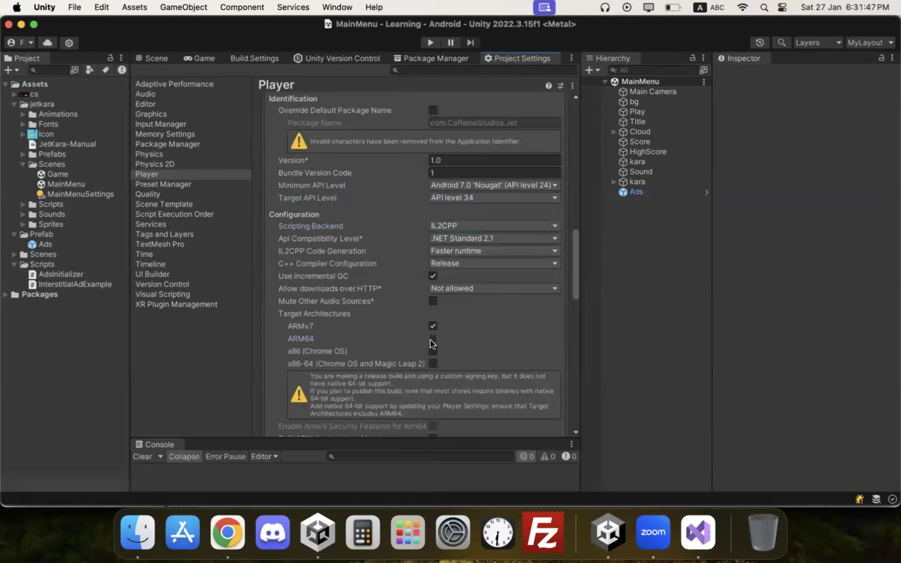
{"action": "scroll", "coordinate": [509, 281], "scroll_direction": "up", "scroll_amount": 1}
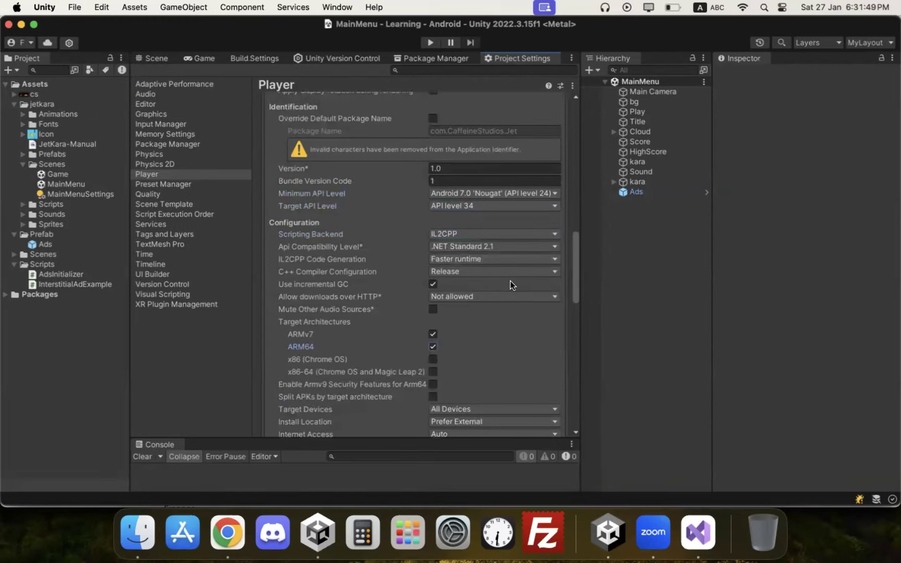
{"action": "scroll", "coordinate": [511, 301], "scroll_direction": "down", "scroll_amount": 1}
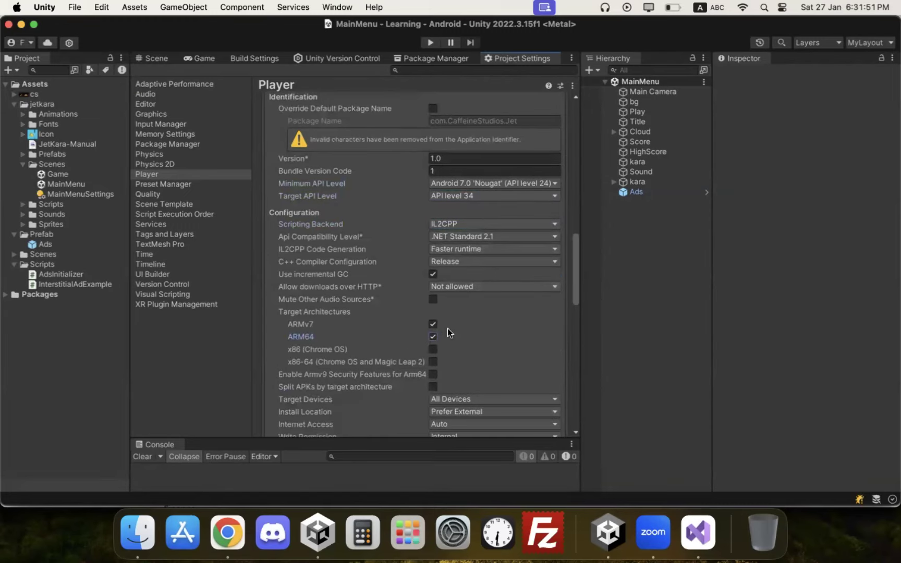
{"action": "scroll", "coordinate": [469, 318], "scroll_direction": "down", "scroll_amount": 5}
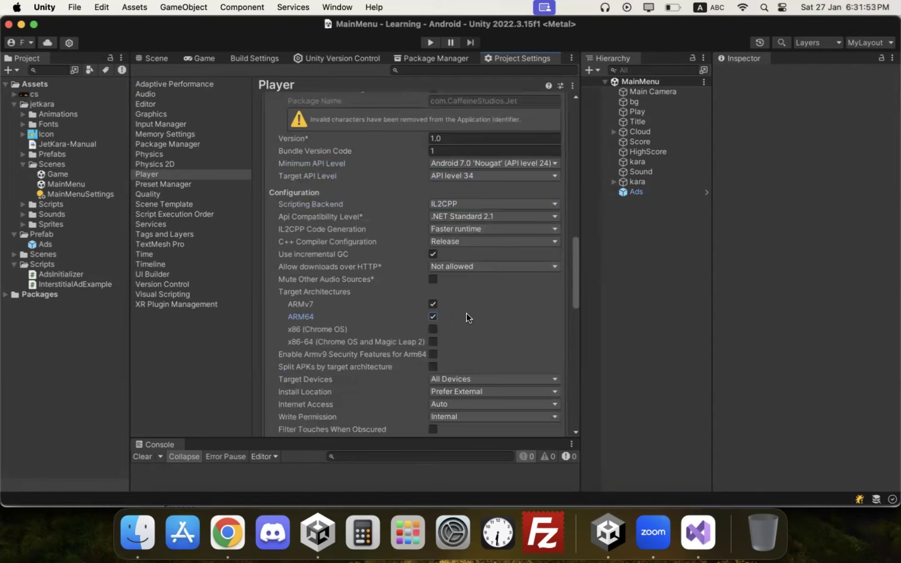
{"action": "scroll", "coordinate": [462, 316], "scroll_direction": "down", "scroll_amount": 10}
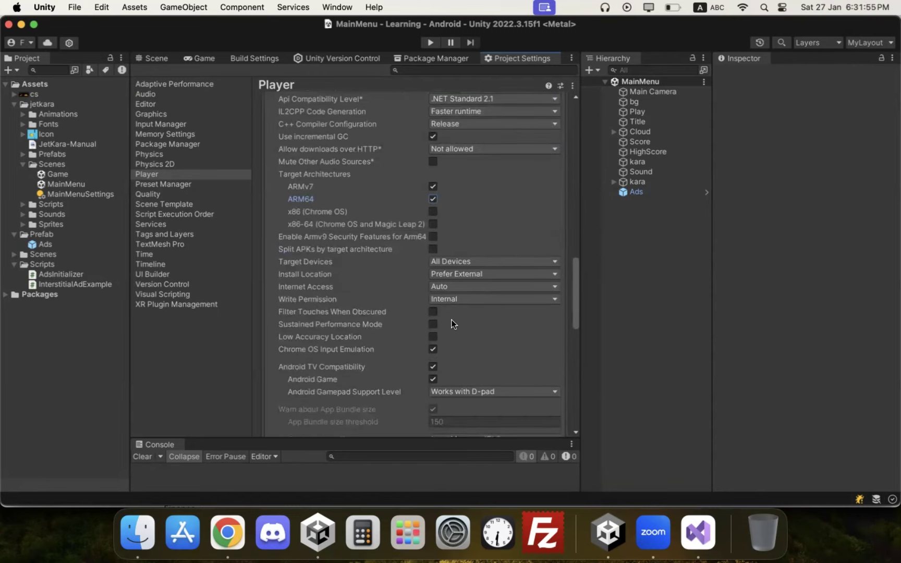
{"action": "scroll", "coordinate": [452, 324], "scroll_direction": "down", "scroll_amount": 13}
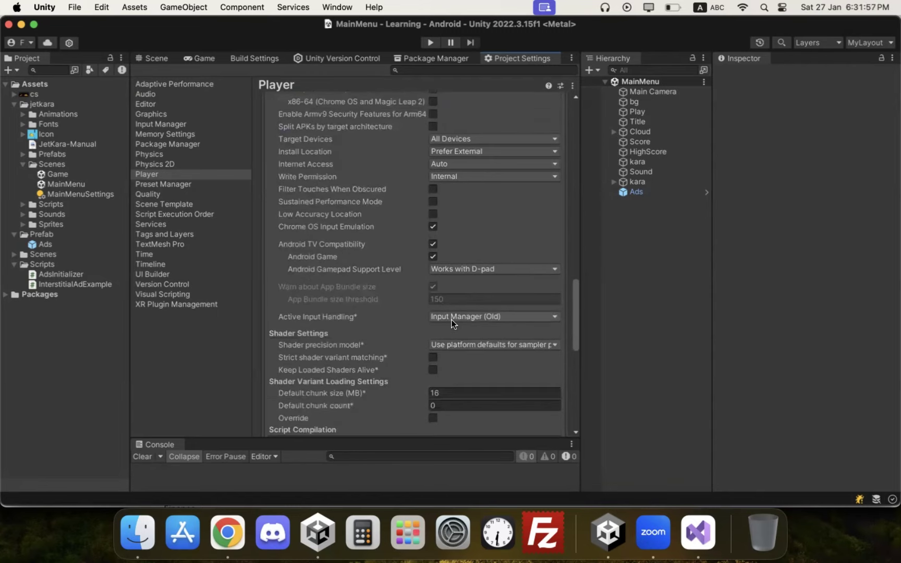
{"action": "scroll", "coordinate": [451, 324], "scroll_direction": "down", "scroll_amount": 20}
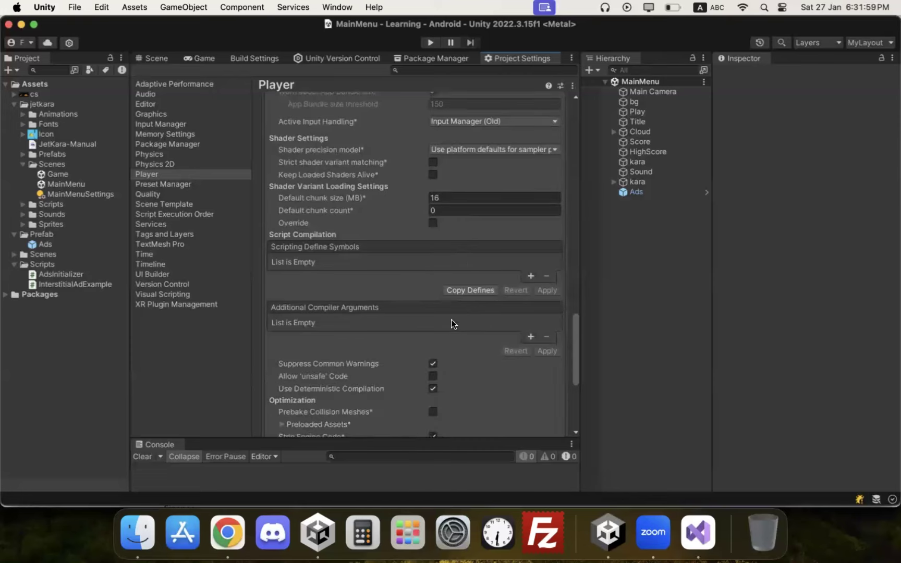
{"action": "scroll", "coordinate": [453, 324], "scroll_direction": "down", "scroll_amount": 18}
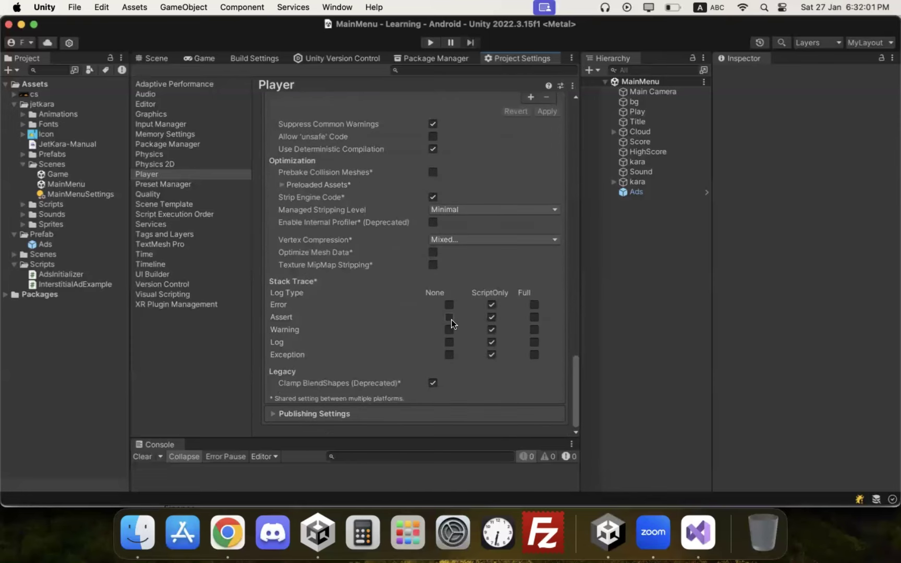
{"action": "scroll", "coordinate": [367, 322], "scroll_direction": "up", "scroll_amount": 20}
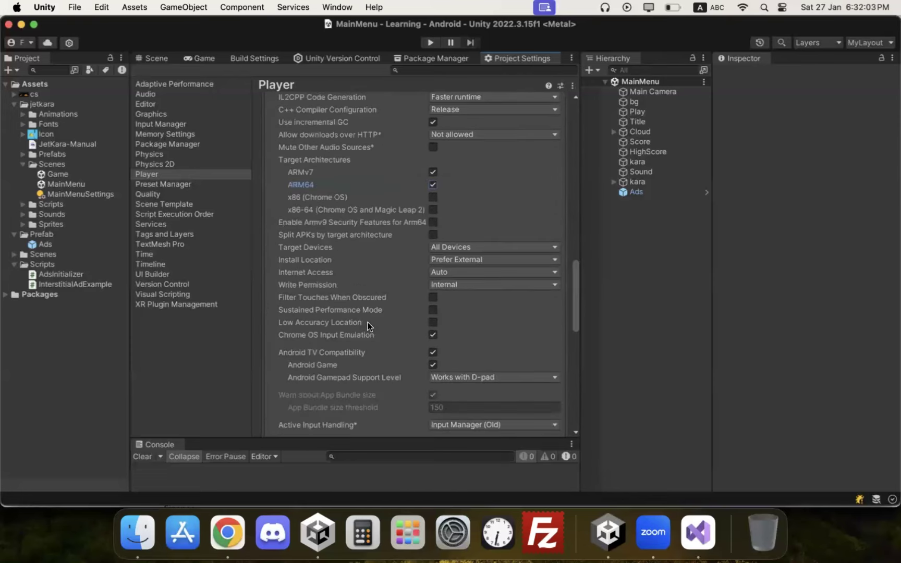
{"action": "scroll", "coordinate": [361, 244], "scroll_direction": "up", "scroll_amount": 20}
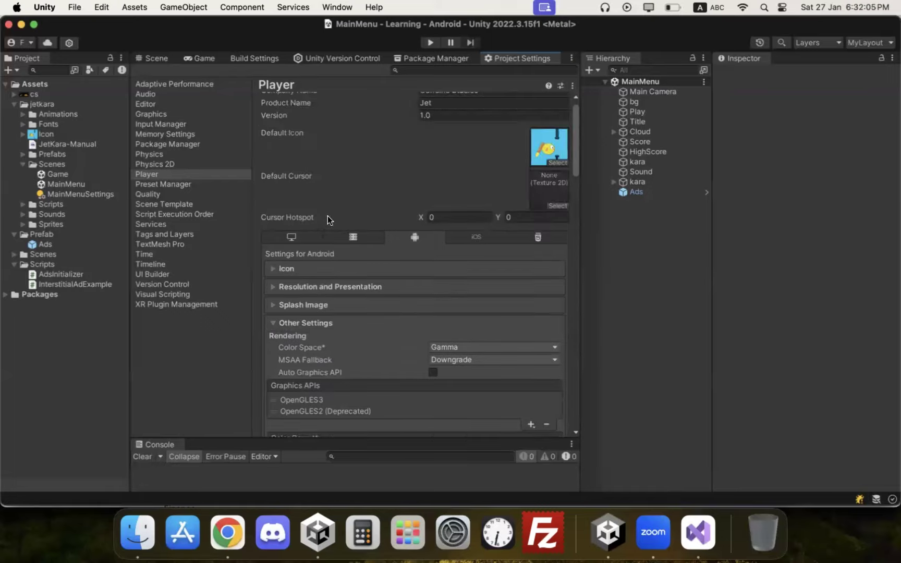
Step: Collapse Other Settings, expand Publishing Settings, and open the Keystore Manager
{"action": "left_click", "coordinate": [325, 317]}
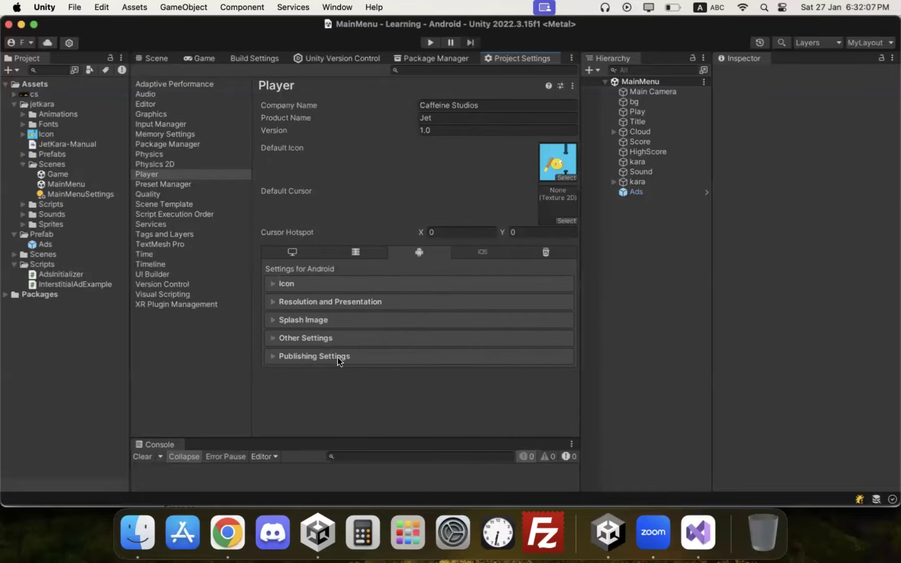
{"action": "left_click", "coordinate": [306, 355]}
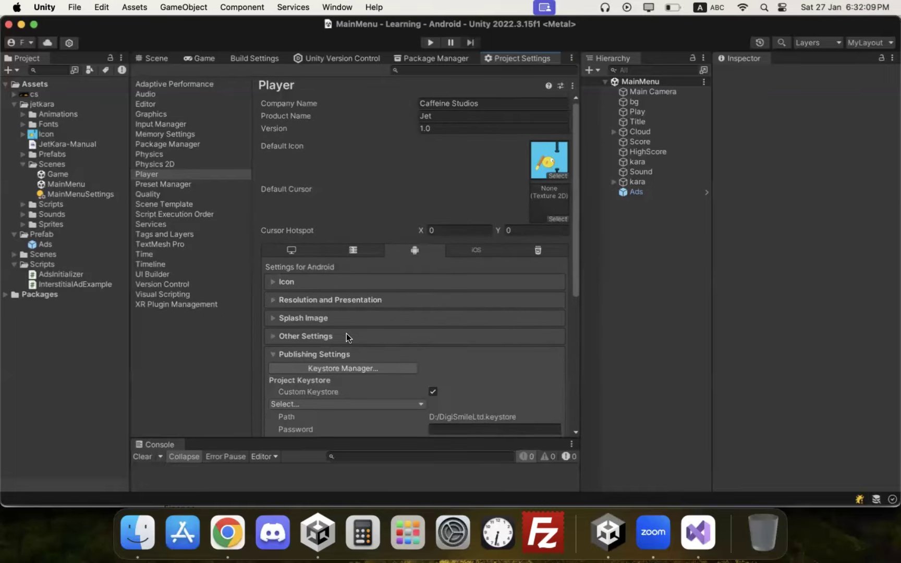
{"action": "scroll", "coordinate": [334, 330], "scroll_direction": "down", "scroll_amount": 5}
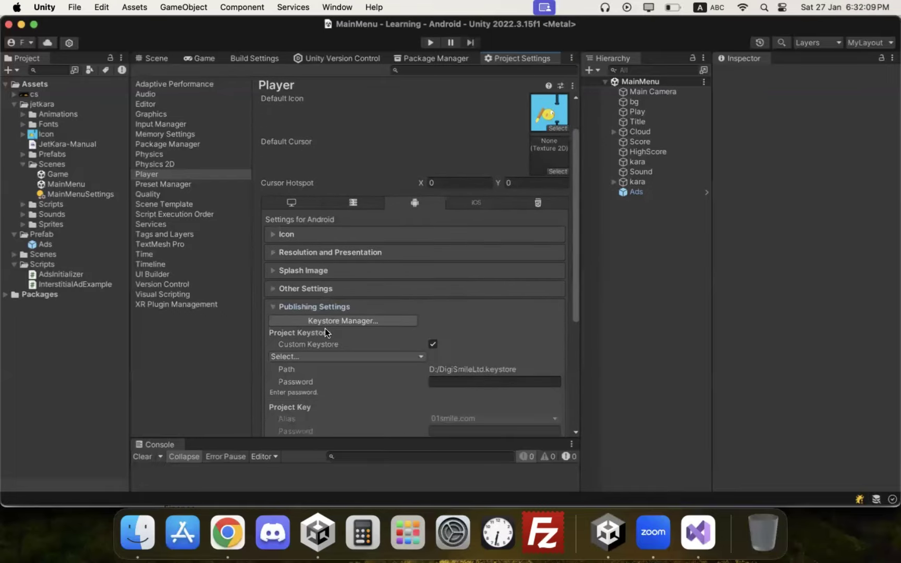
{"action": "left_click", "coordinate": [359, 323]}
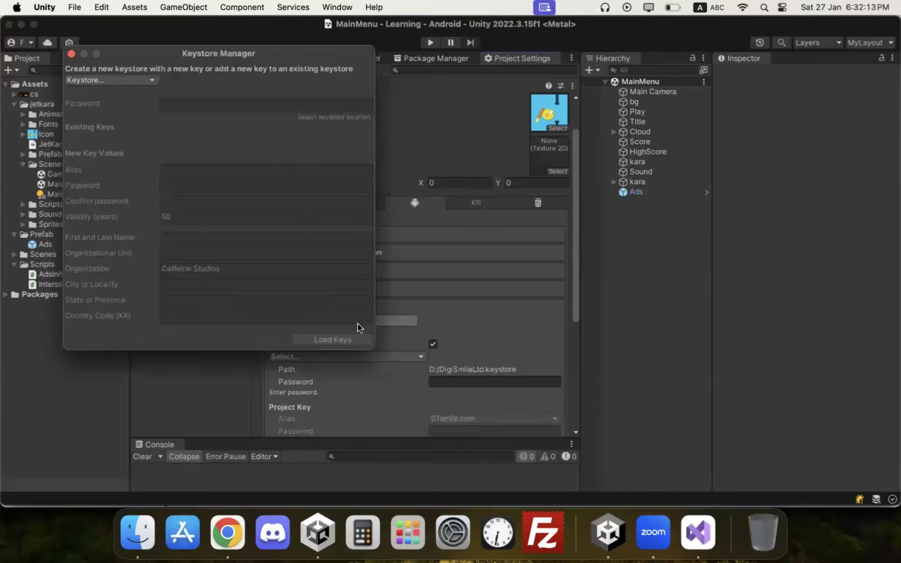
Step: Choose Keystore > Create New > Anywhere to start a new keystore
{"action": "left_click", "coordinate": [133, 80]}
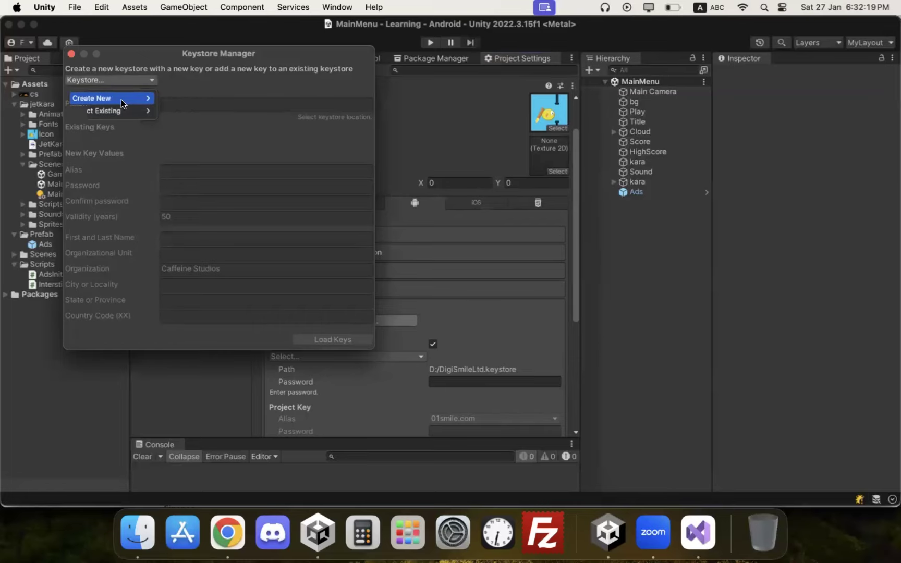
{"action": "left_click", "coordinate": [71, 54]}
{"action": "left_click", "coordinate": [335, 322]}
{"action": "left_click", "coordinate": [124, 82]}
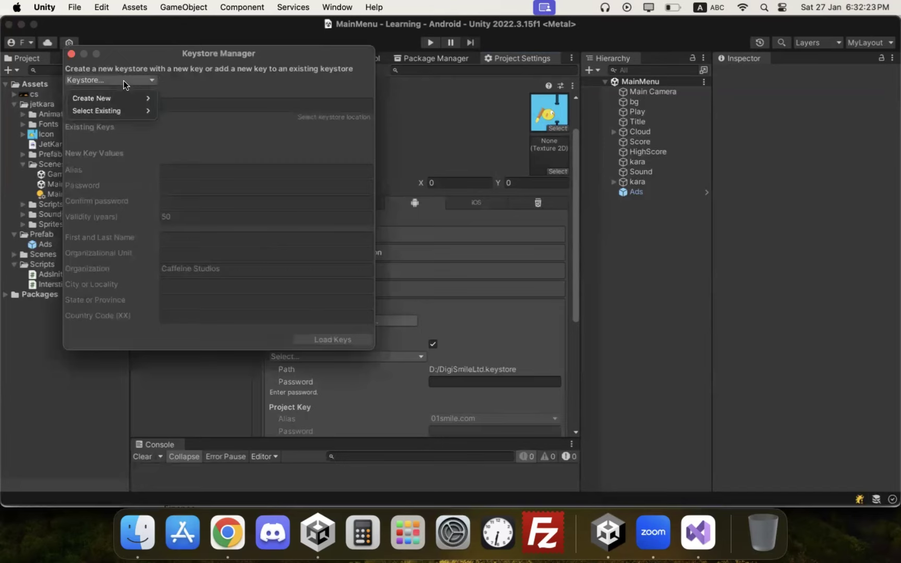
{"action": "mouse_move", "coordinate": [124, 98]}
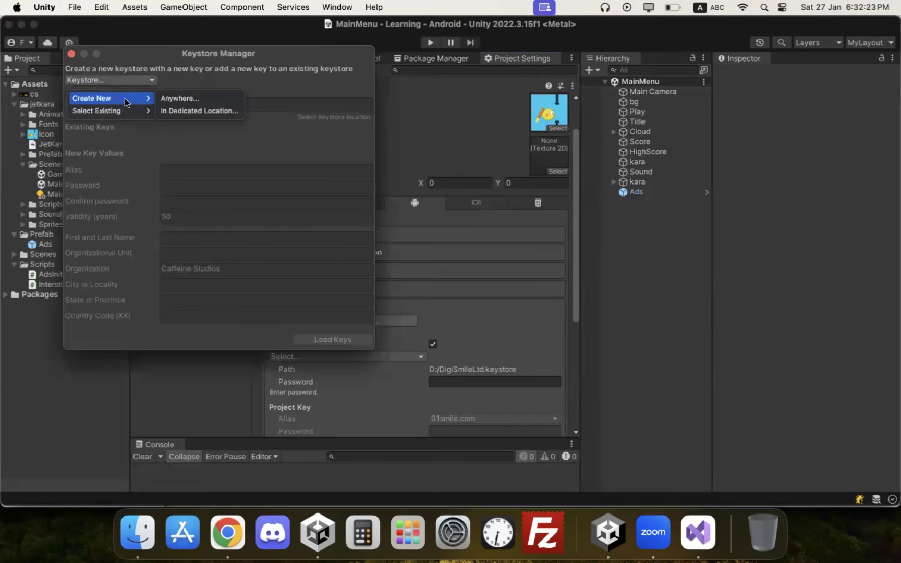
{"action": "left_click", "coordinate": [174, 98]}
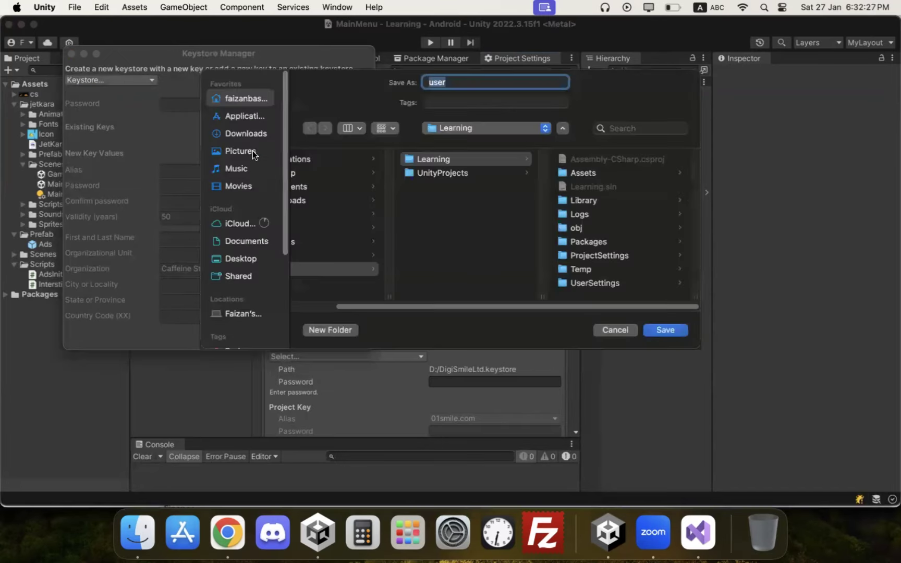
Step: Save the new keystore as user.keystore inside the Learning project folder
{"action": "left_click", "coordinate": [453, 162]}
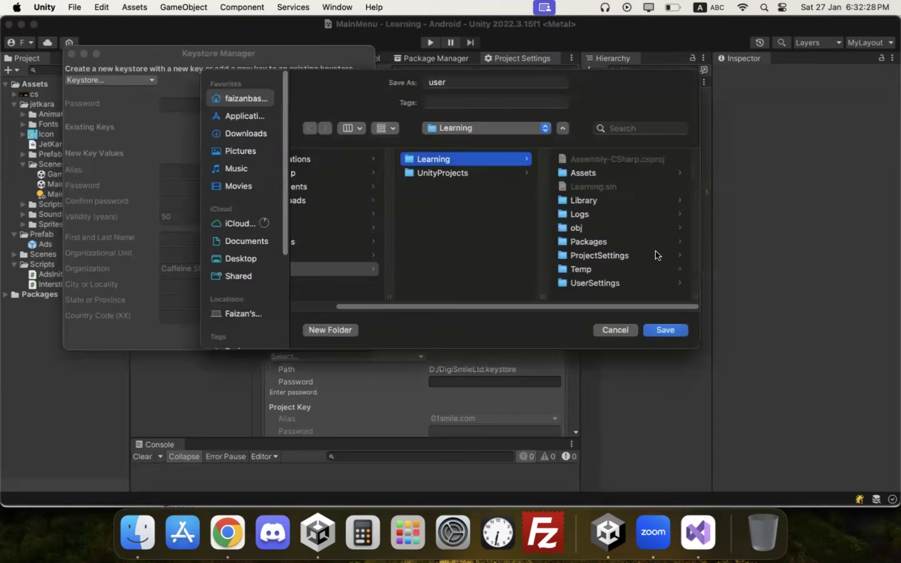
{"action": "left_click", "coordinate": [465, 83]}
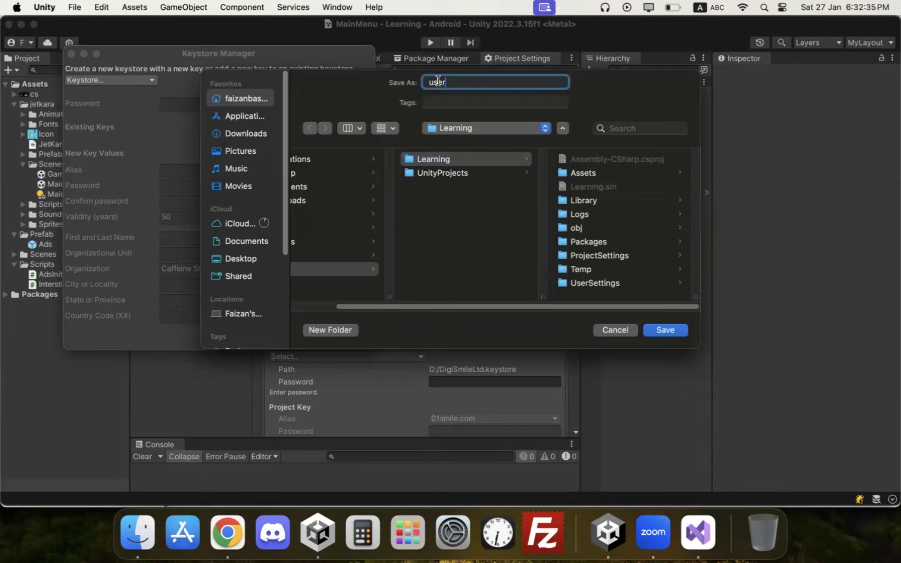
{"action": "left_click", "coordinate": [468, 159]}
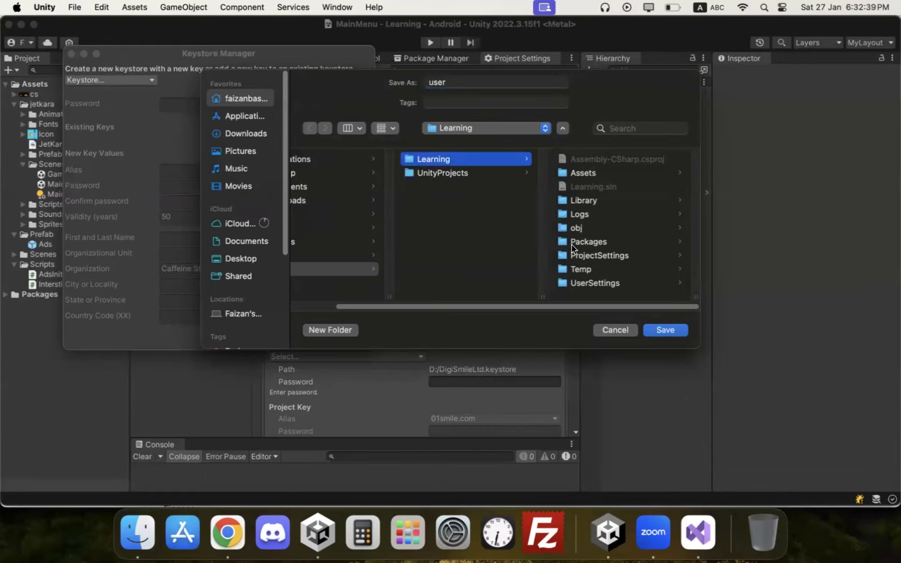
{"action": "left_click", "coordinate": [652, 332]}
Step: Enter and confirm the password for the new user keystore
{"action": "left_click", "coordinate": [296, 106]}
{"action": "left_click", "coordinate": [295, 104]}
{"action": "type", "text": "******"}
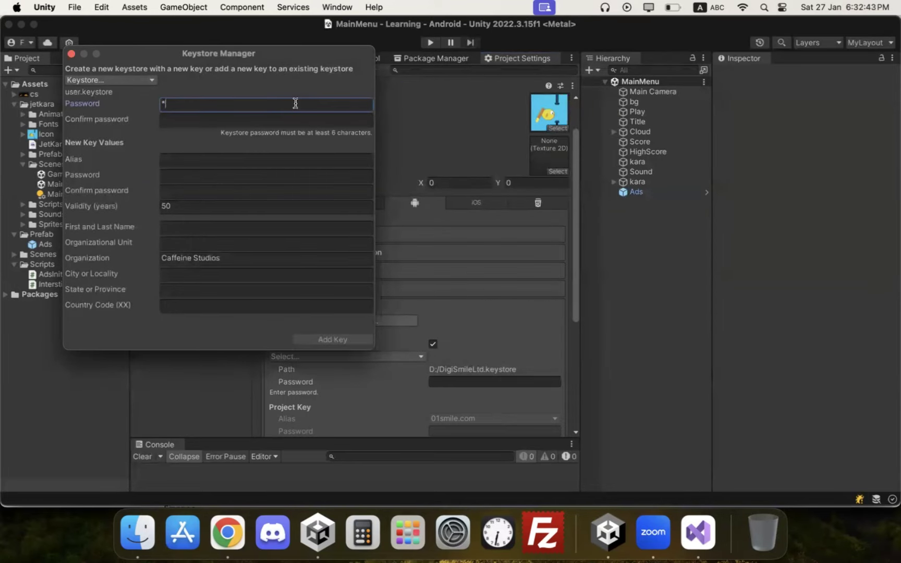
{"action": "key", "text": "Tab"}
{"action": "type", "text": "******"}
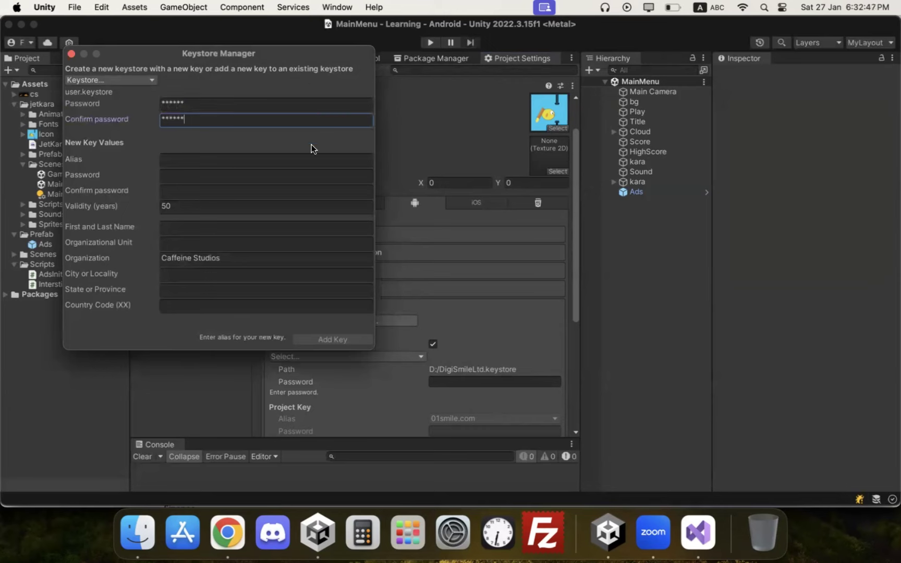
Step: Give the new key an alias (the owner's first name), then enter and confirm its password
{"action": "left_click", "coordinate": [212, 161]}
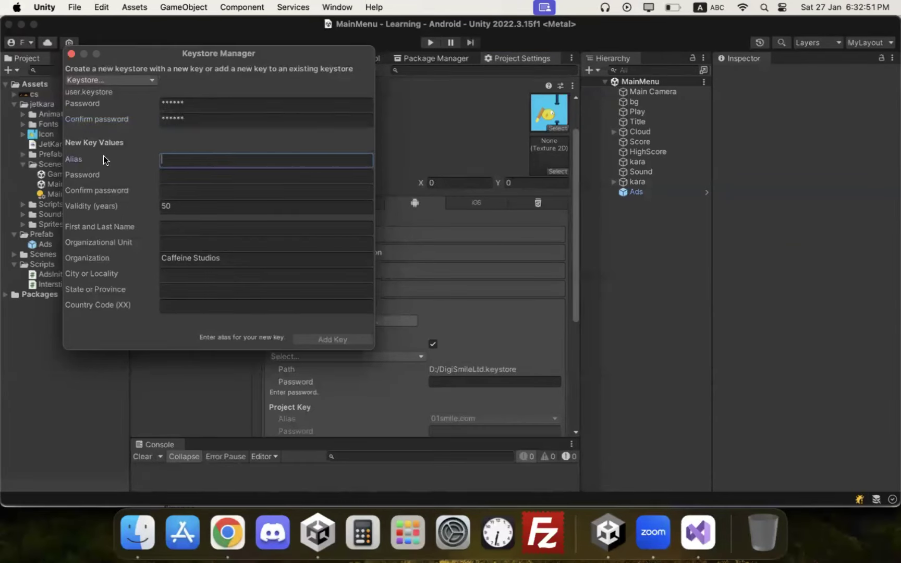
{"action": "type", "text": "faizan"}
{"action": "key", "text": "Tab"}
{"action": "type", "text": "******"}
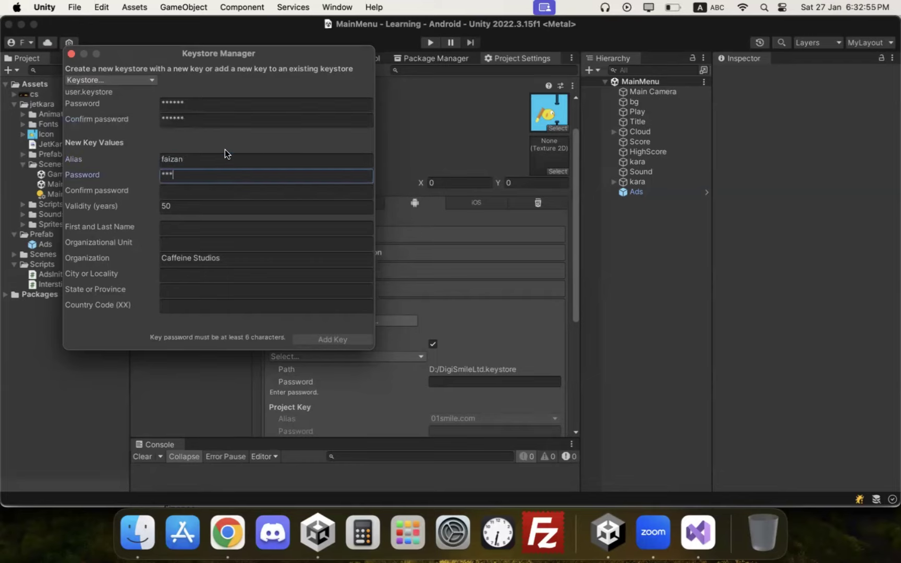
{"action": "key", "text": "Tab"}
{"action": "type", "text": "******"}
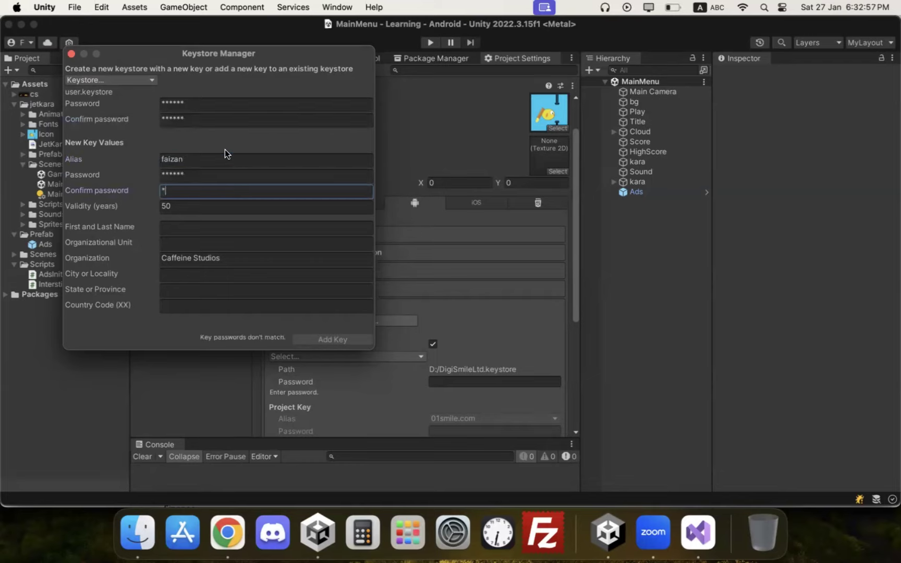
{"action": "key", "text": "Tab"}
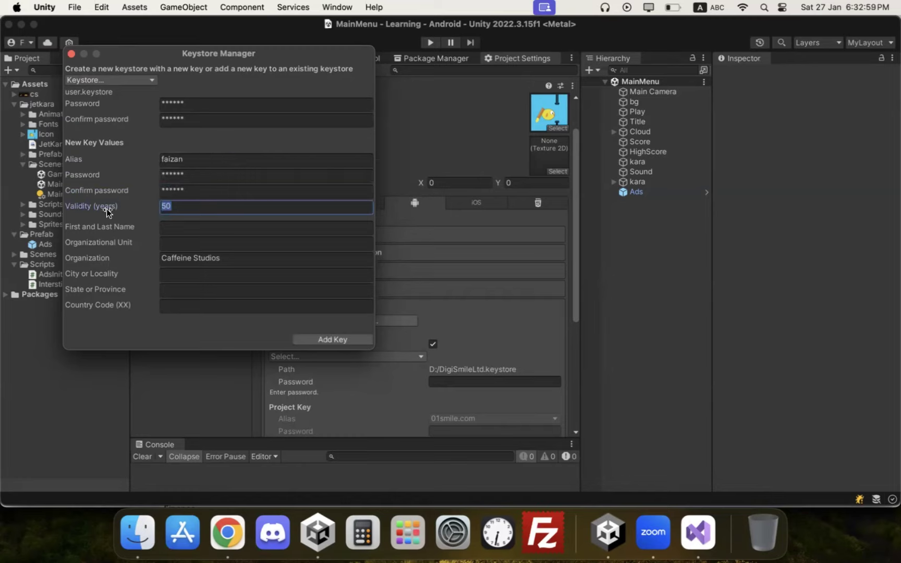
Step: Fill in the key owner's full name in the First and Last Name field
{"action": "left_click", "coordinate": [166, 225]}
{"action": "type", "text": "Faizan A"}
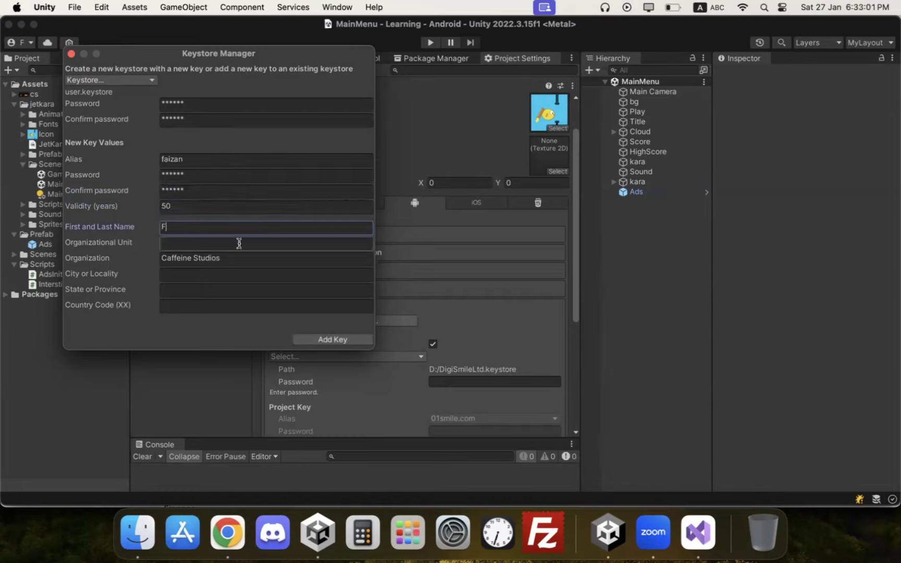
{"action": "key", "text": "BackSpace"}
{"action": "type", "text": "Bashir"}
{"action": "key", "text": "super+a"}
{"action": "type", "text": "C"}
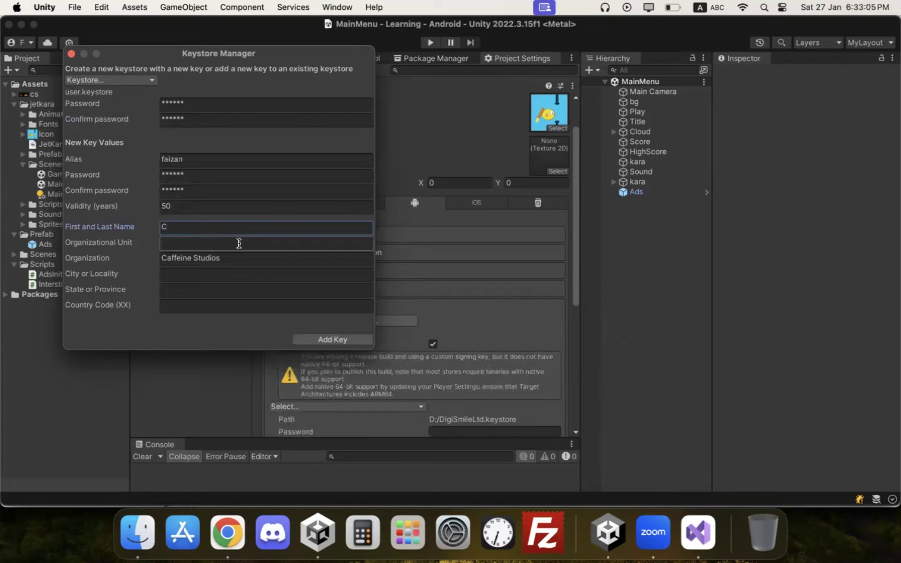
{"action": "left_click", "coordinate": [255, 242]}
{"action": "left_click", "coordinate": [256, 232]}
{"action": "type", "text": "Faizan Bashi"}
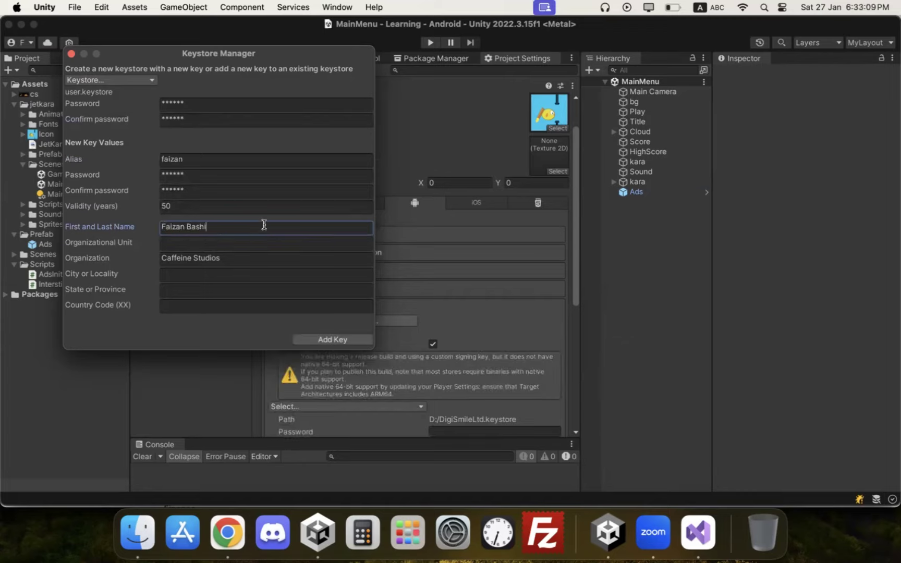
{"action": "type", "text": "r"}
Step: Set organizational unit FB, city Lahore, state Punjab, country code 92, and add the key
{"action": "left_click", "coordinate": [243, 241]}
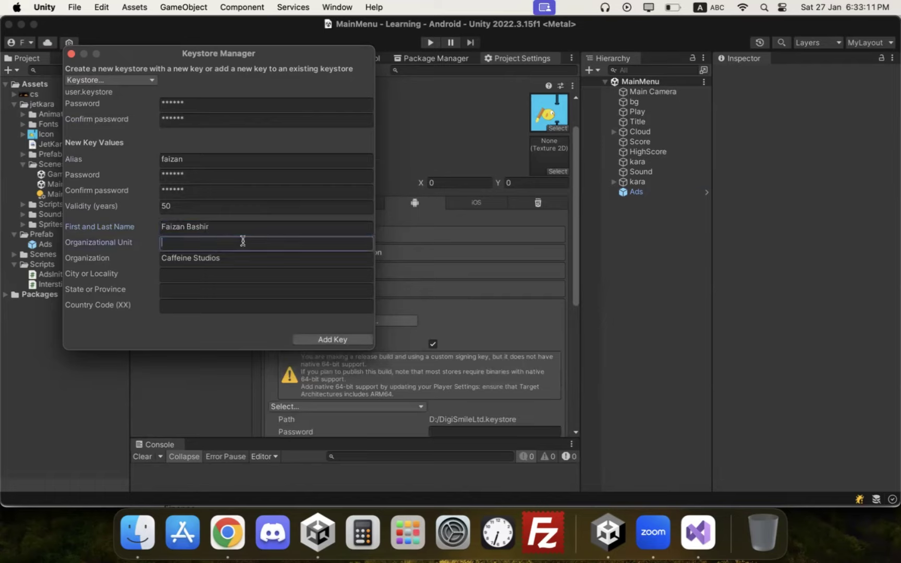
{"action": "type", "text": "FB"}
{"action": "left_click", "coordinate": [219, 275]}
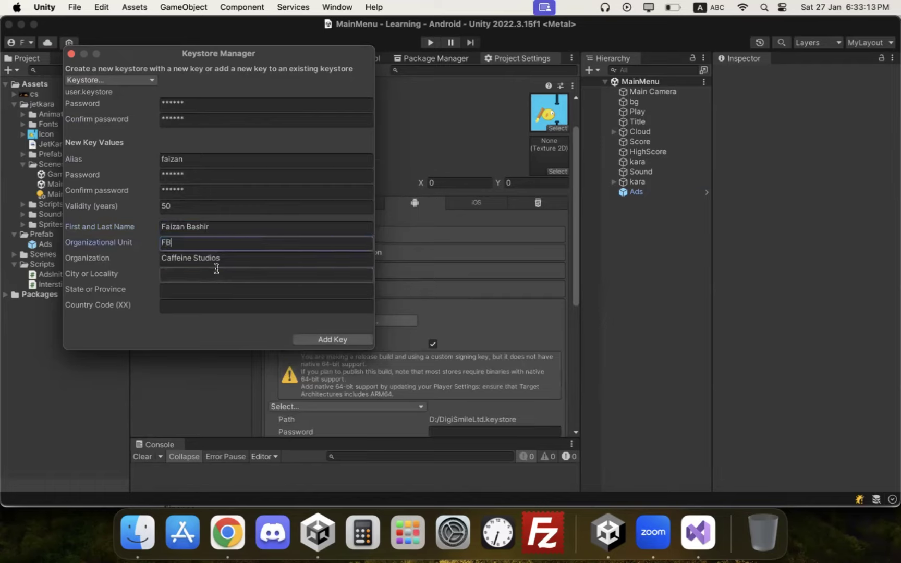
{"action": "type", "text": "Lahore"}
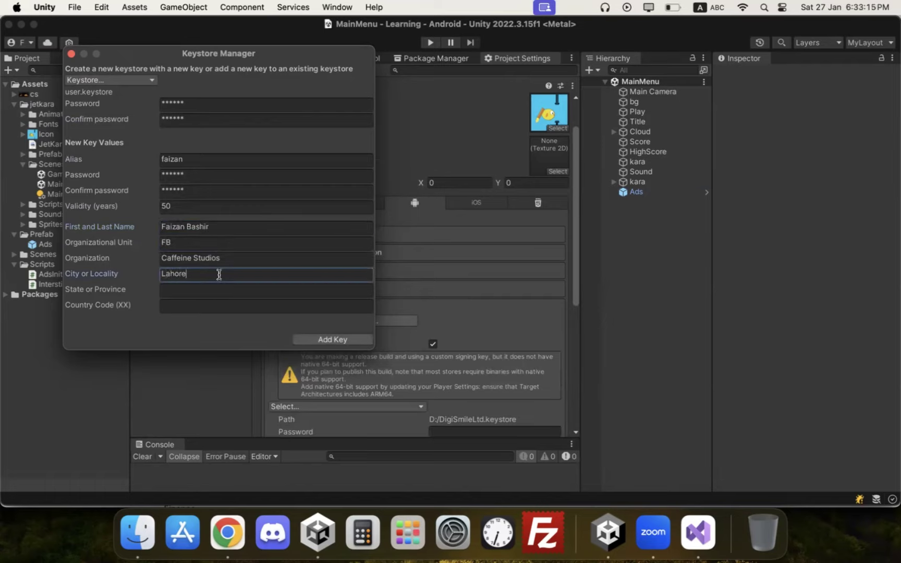
{"action": "key", "text": "Tab"}
{"action": "type", "text": "Punjab"}
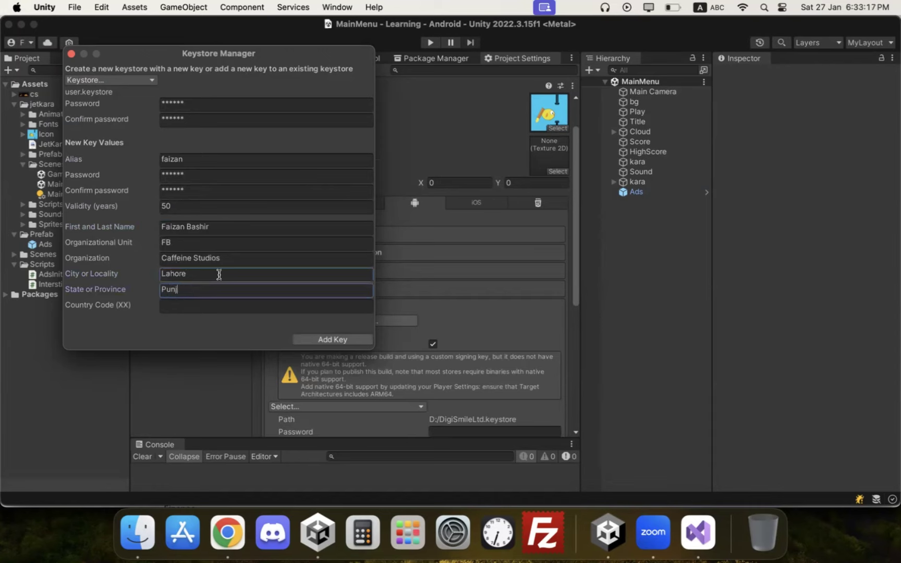
{"action": "key", "text": "Tab"}
{"action": "type", "text": "92"}
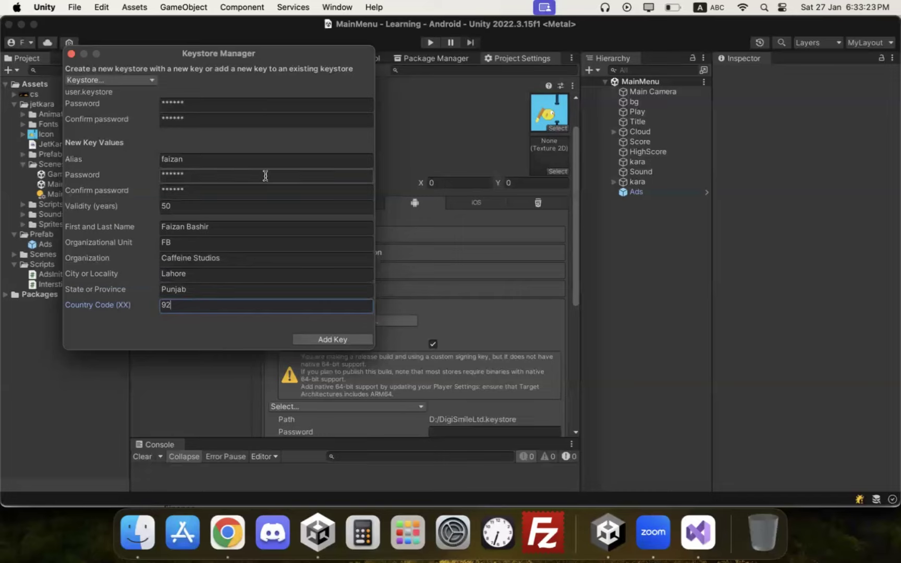
{"action": "left_click", "coordinate": [327, 339]}
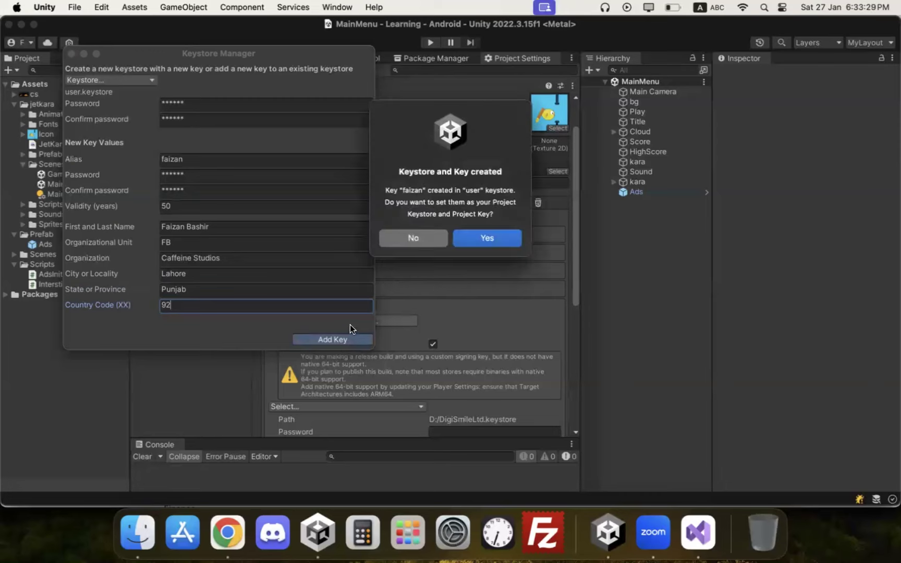
Step: Accept the new keystore for the project, with Custom Keystore on and its password entered
{"action": "left_click", "coordinate": [474, 238]}
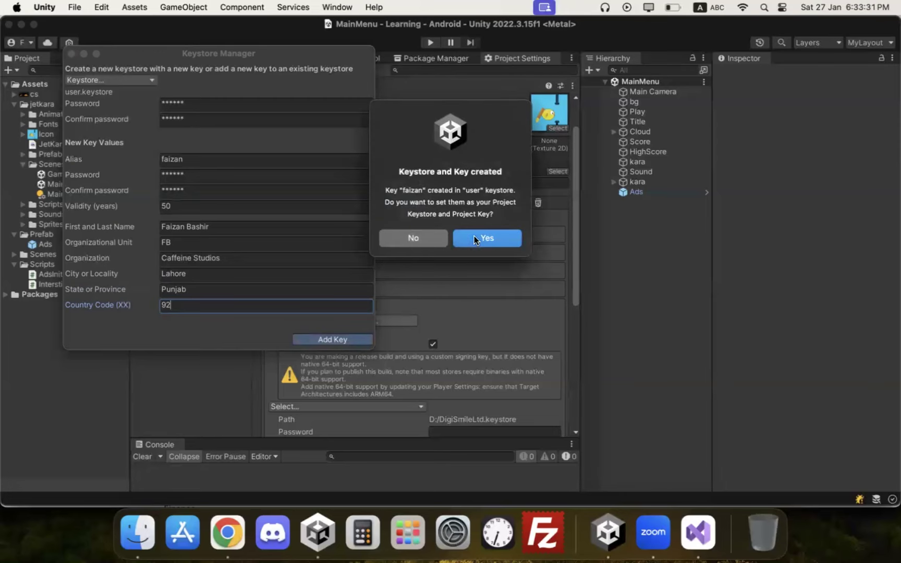
{"action": "scroll", "coordinate": [422, 281], "scroll_direction": "down", "scroll_amount": 3}
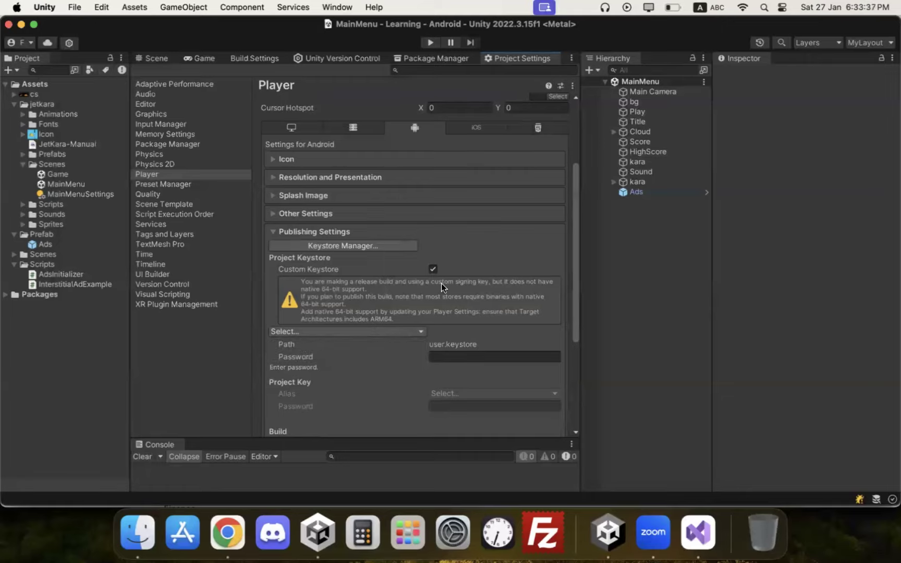
{"action": "right_click", "coordinate": [432, 271]}
{"action": "key", "text": "Escape"}
{"action": "left_click", "coordinate": [433, 270]}
{"action": "left_click", "coordinate": [432, 270]}
{"action": "left_click", "coordinate": [495, 357]}
{"action": "type", "text": "******"}
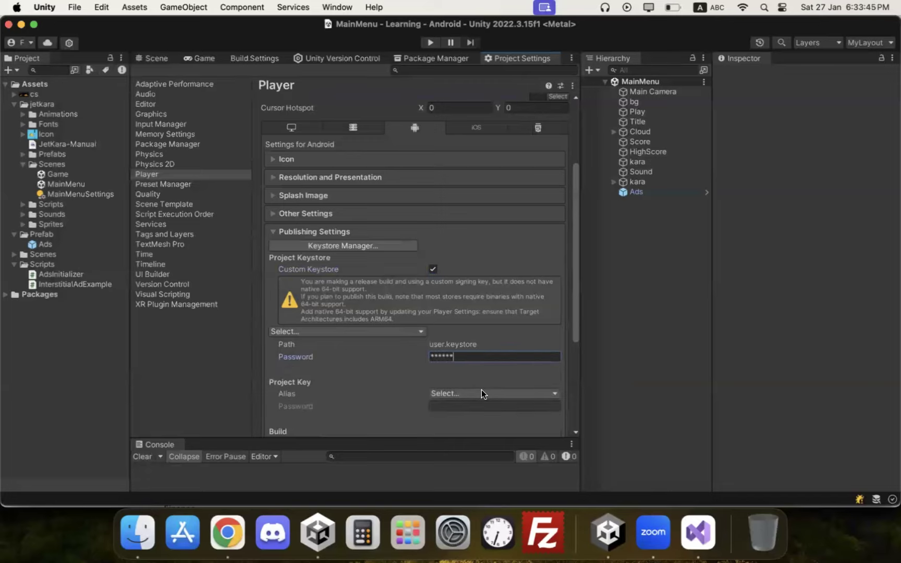
Step: Select the newly created alias under Project Key and enter its password
{"action": "left_click", "coordinate": [478, 395]}
{"action": "left_click", "coordinate": [471, 406]}
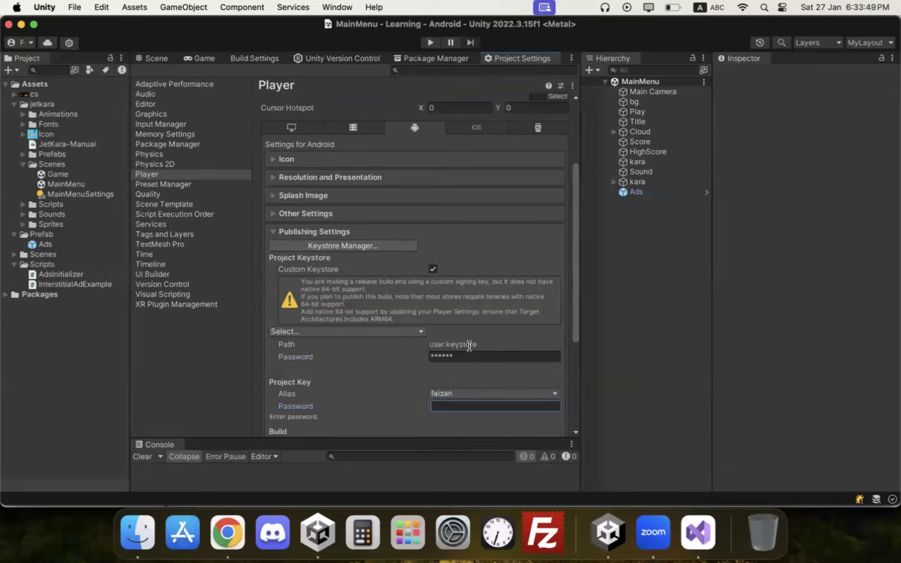
{"action": "left_click", "coordinate": [472, 393]}
{"action": "left_click", "coordinate": [466, 400]}
{"action": "type", "text": "***"}
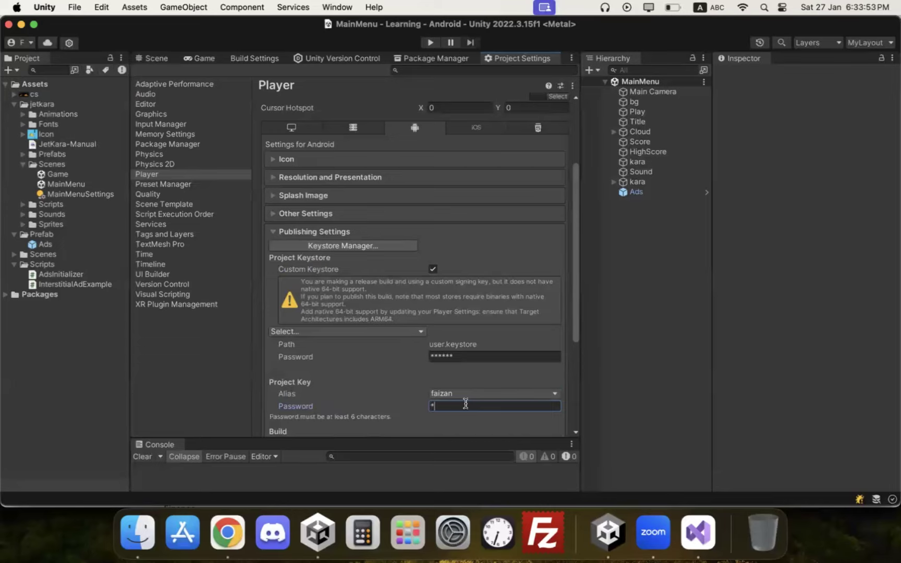
{"action": "type", "text": "***"}
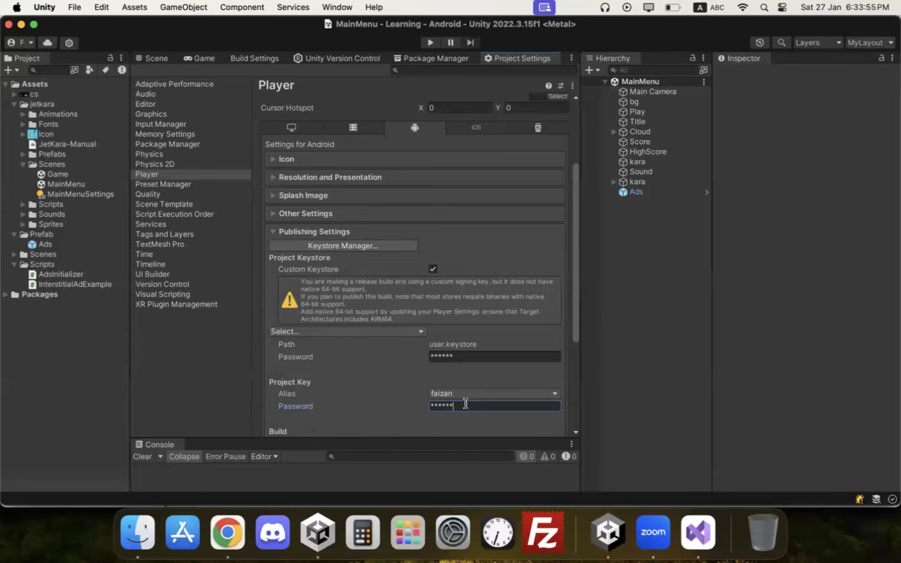
Step: Leave the keystore choice unchanged and collapse the Publishing Settings section
{"action": "scroll", "coordinate": [493, 321], "scroll_direction": "down", "scroll_amount": 5}
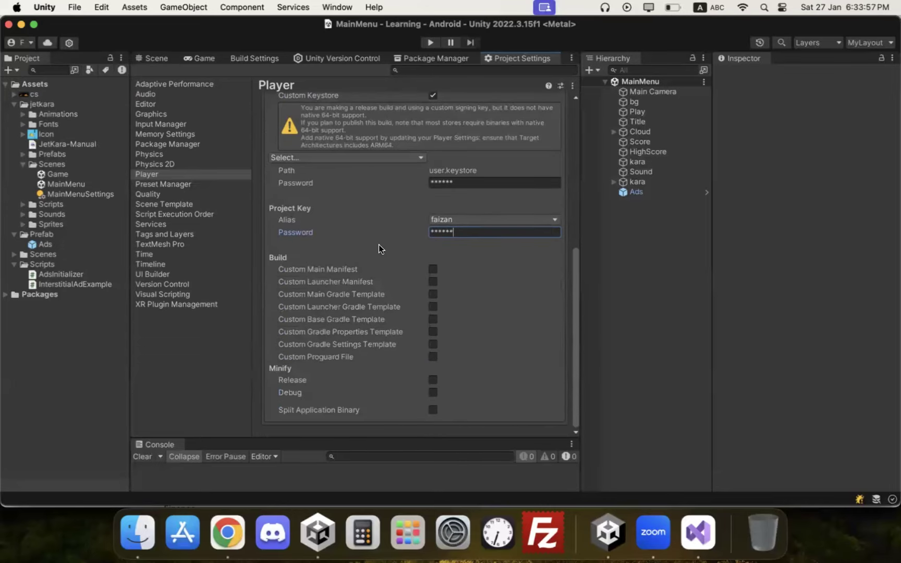
{"action": "scroll", "coordinate": [380, 246], "scroll_direction": "up", "scroll_amount": 3}
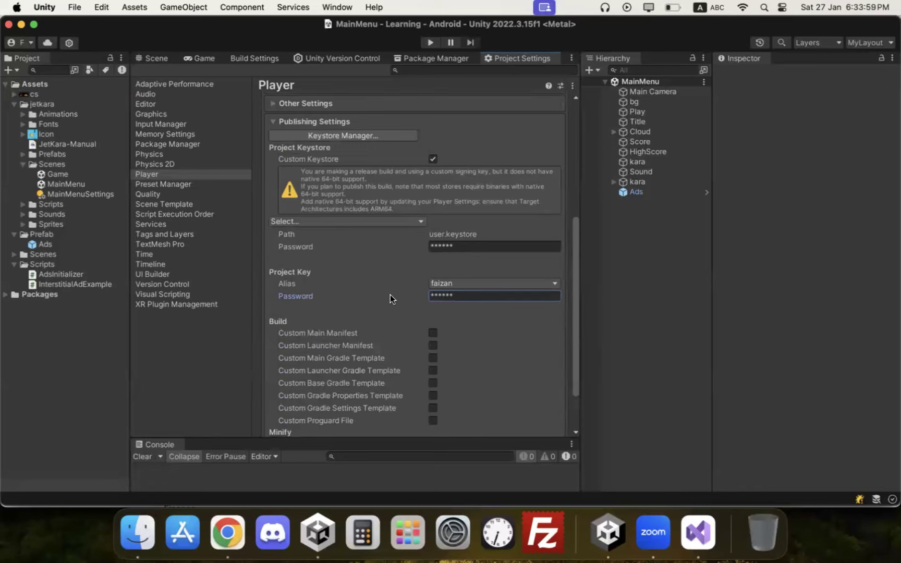
{"action": "scroll", "coordinate": [387, 321], "scroll_direction": "down", "scroll_amount": 3}
{"action": "scroll", "coordinate": [387, 360], "scroll_direction": "up", "scroll_amount": 2}
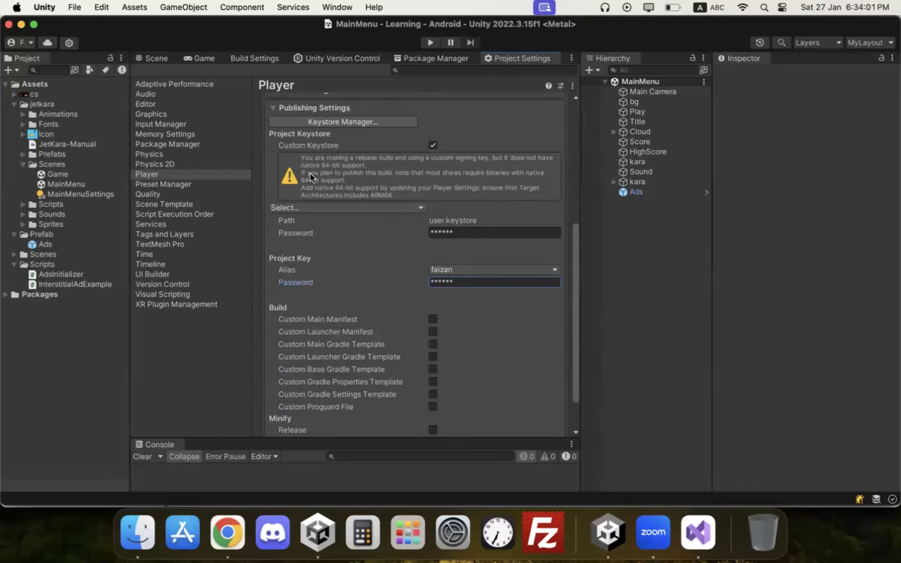
{"action": "left_click", "coordinate": [322, 208]}
{"action": "left_click", "coordinate": [333, 199]}
{"action": "scroll", "coordinate": [326, 188], "scroll_direction": "up", "scroll_amount": 3}
{"action": "left_click", "coordinate": [313, 167]}
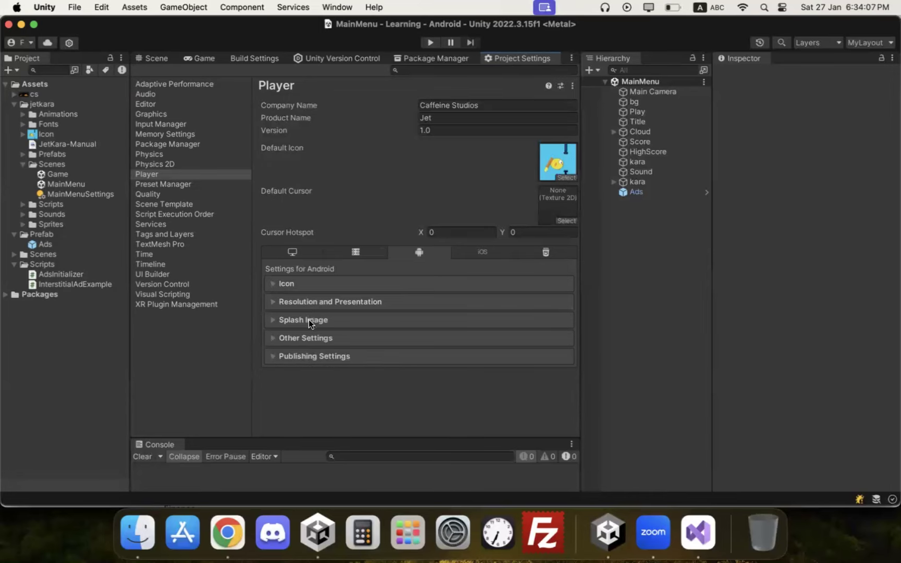
Step: Expand Other Settings and check Version 1.0 and Bundle Version Code 1, leaving them unchanged
{"action": "left_click", "coordinate": [306, 338]}
{"action": "scroll", "coordinate": [381, 305], "scroll_direction": "down", "scroll_amount": 8}
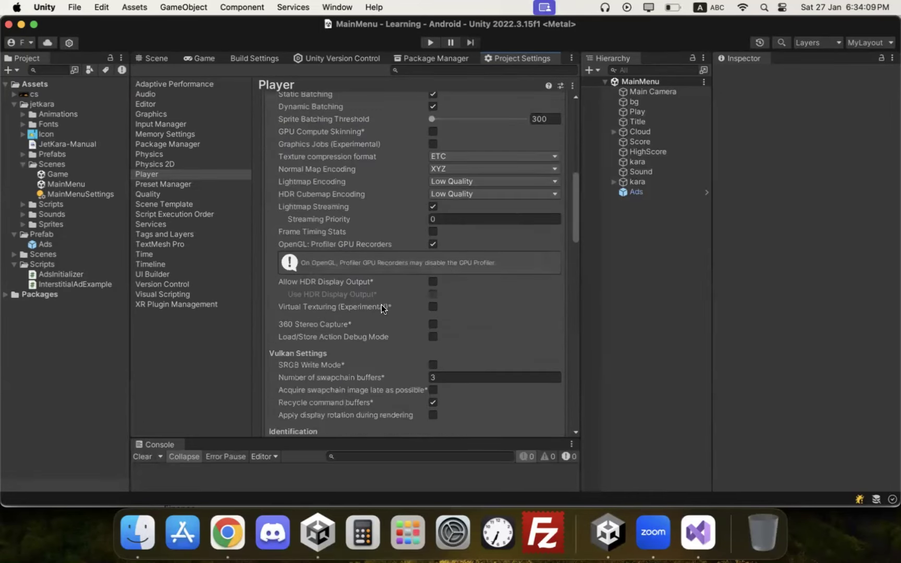
{"action": "scroll", "coordinate": [380, 305], "scroll_direction": "down", "scroll_amount": 10}
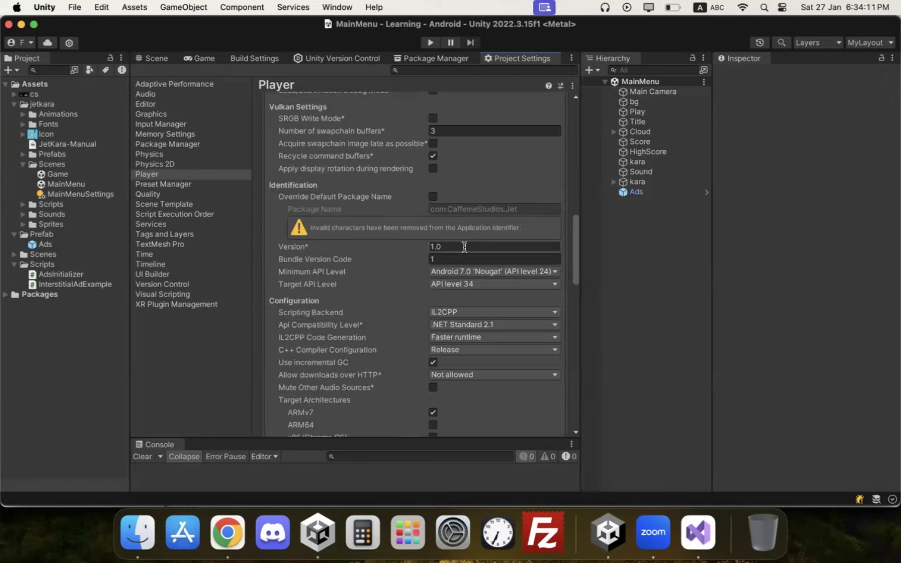
{"action": "left_click", "coordinate": [464, 246]}
{"action": "left_click", "coordinate": [464, 258]}
{"action": "key", "text": "shift+Tab"}
{"action": "type", "text": "1.1"}
{"action": "left_click", "coordinate": [455, 257]}
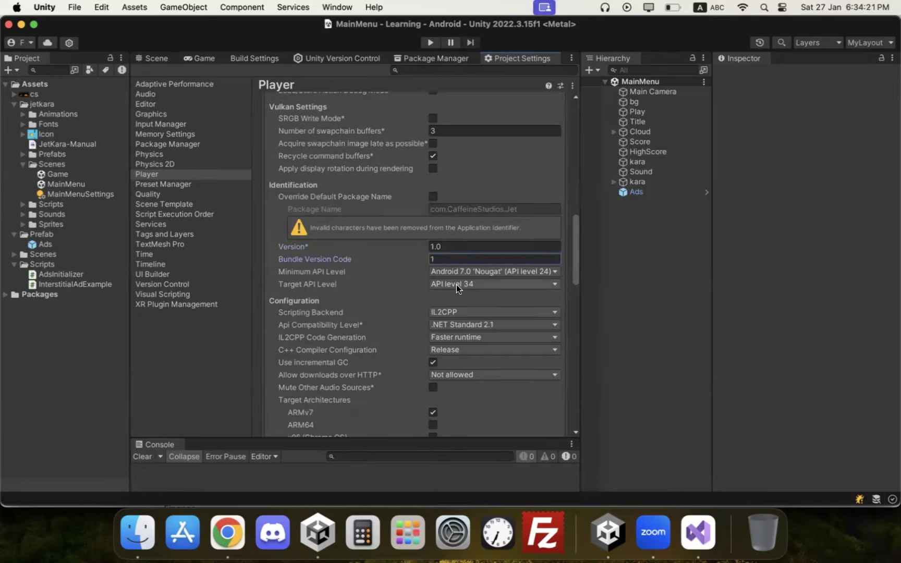
{"action": "scroll", "coordinate": [338, 284], "scroll_direction": "up", "scroll_amount": 10}
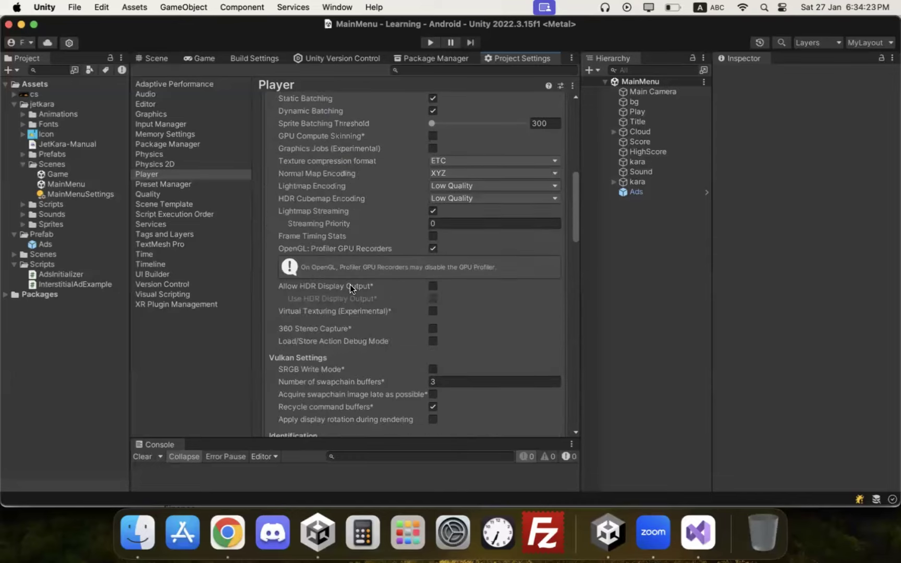
{"action": "scroll", "coordinate": [350, 284], "scroll_direction": "down", "scroll_amount": 5}
{"action": "scroll", "coordinate": [309, 295], "scroll_direction": "up", "scroll_amount": 13}
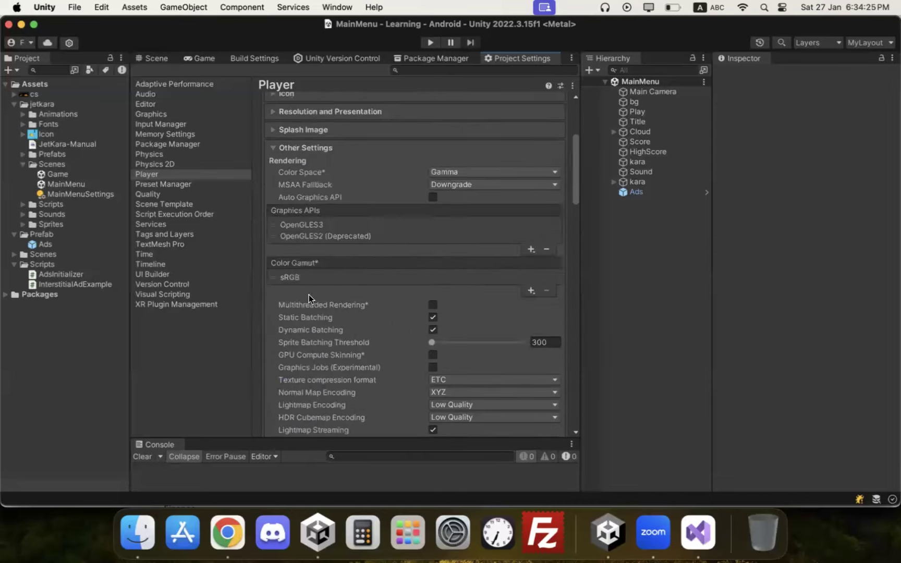
{"action": "scroll", "coordinate": [309, 295], "scroll_direction": "up", "scroll_amount": 7}
Step: Build an Android App Bundle named JET_AAB, saved into the WORK folder
{"action": "left_click", "coordinate": [269, 100]}
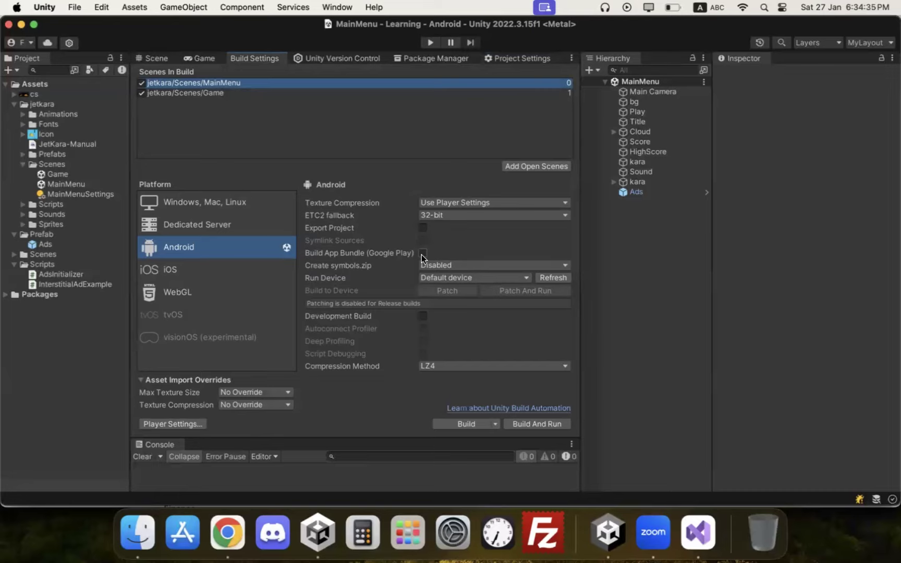
{"action": "left_click", "coordinate": [423, 253]}
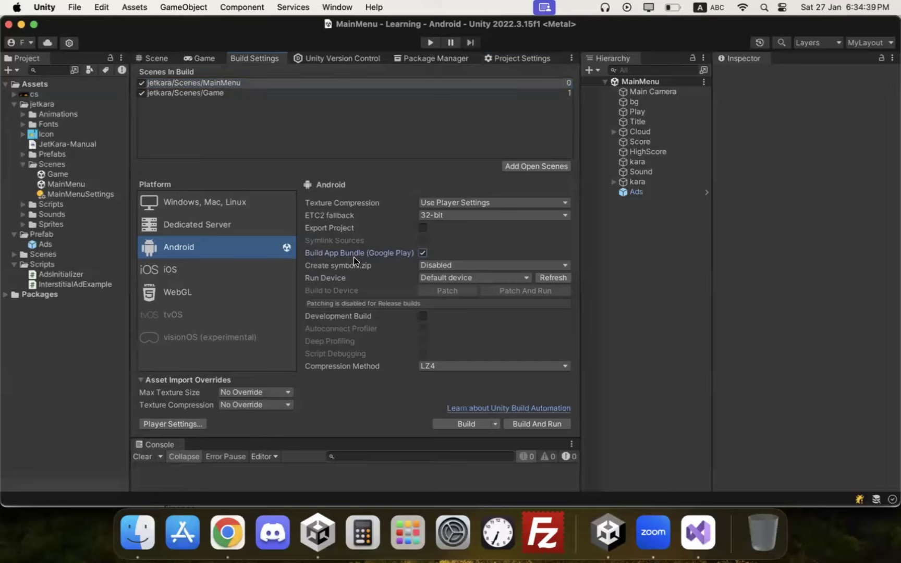
{"action": "left_click", "coordinate": [466, 424]}
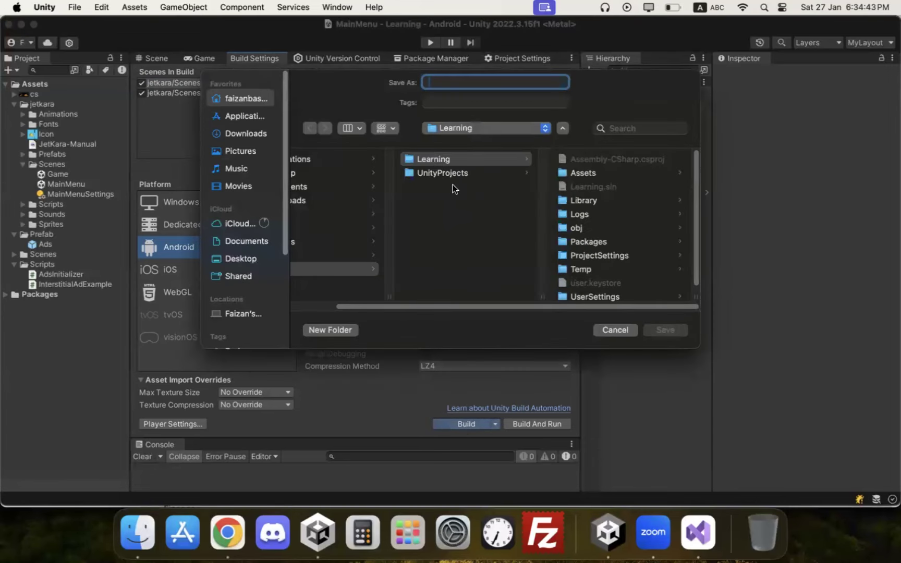
{"action": "scroll", "coordinate": [406, 276], "scroll_direction": "left", "scroll_amount": 5}
{"action": "left_click", "coordinate": [367, 267]}
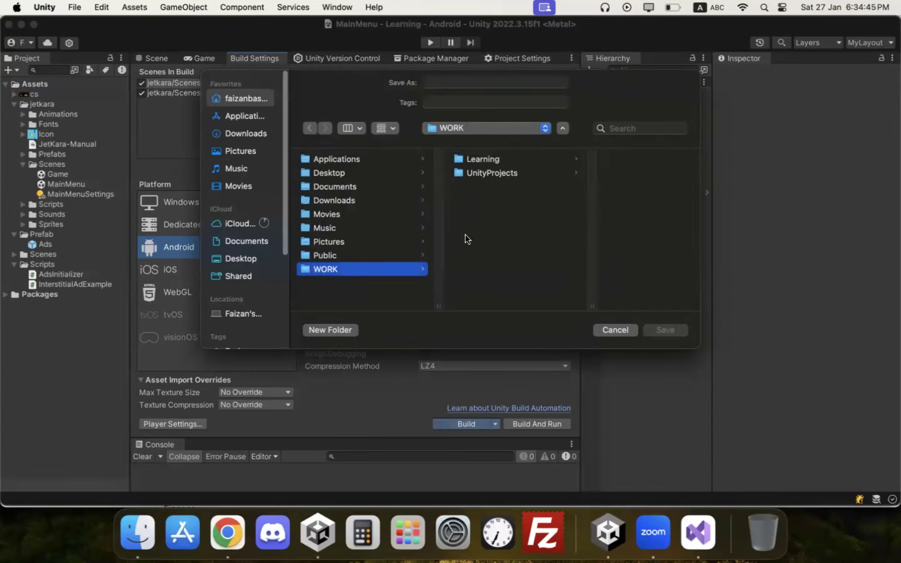
{"action": "left_click", "coordinate": [478, 82]}
{"action": "type", "text": "JET"}
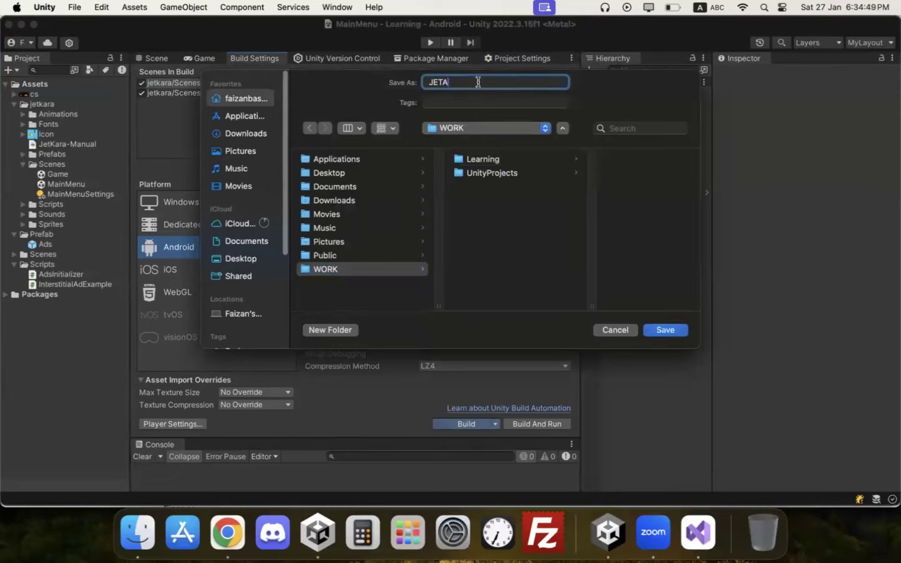
{"action": "type", "text": "_AAB"}
{"action": "left_click", "coordinate": [664, 331]}
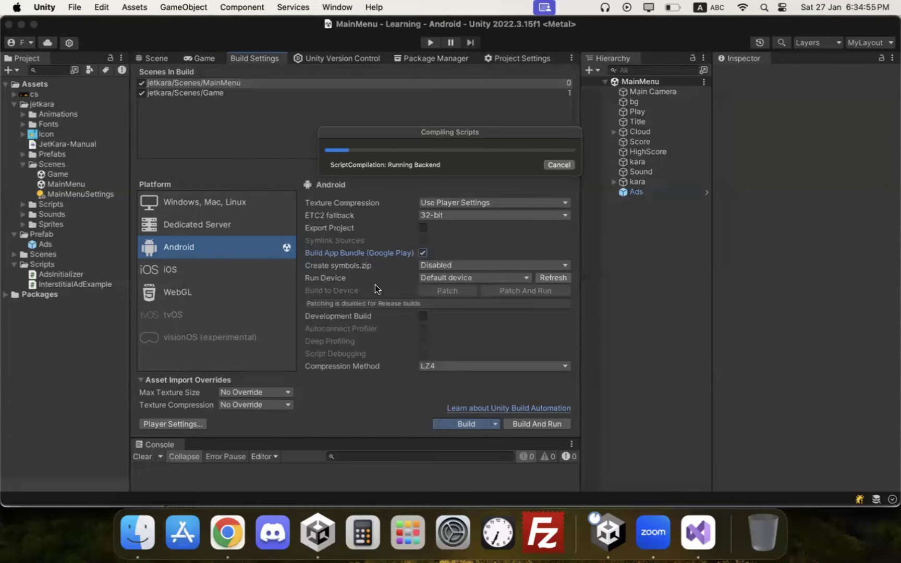
Step: In Chrome, close the old Unity tabs and start a new blank tab
{"action": "left_click", "coordinate": [227, 529]}
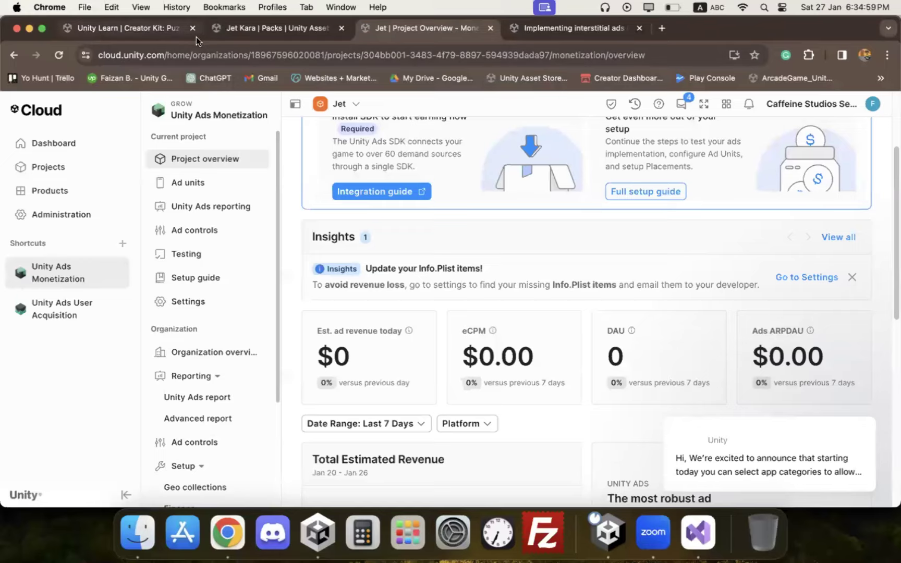
{"action": "left_click", "coordinate": [184, 32]}
{"action": "left_click", "coordinate": [192, 28]}
{"action": "left_click", "coordinate": [192, 28]}
{"action": "left_click", "coordinate": [191, 28]}
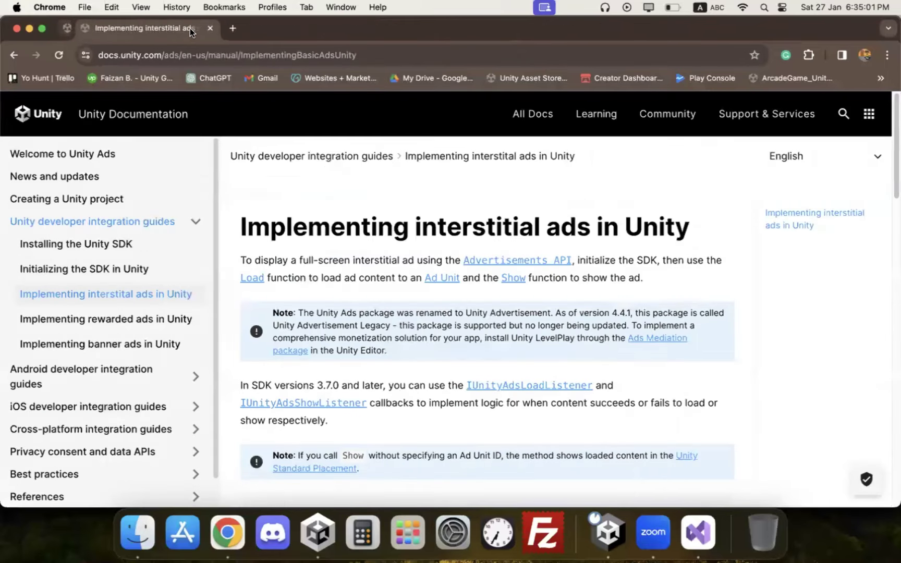
{"action": "left_click", "coordinate": [210, 29]}
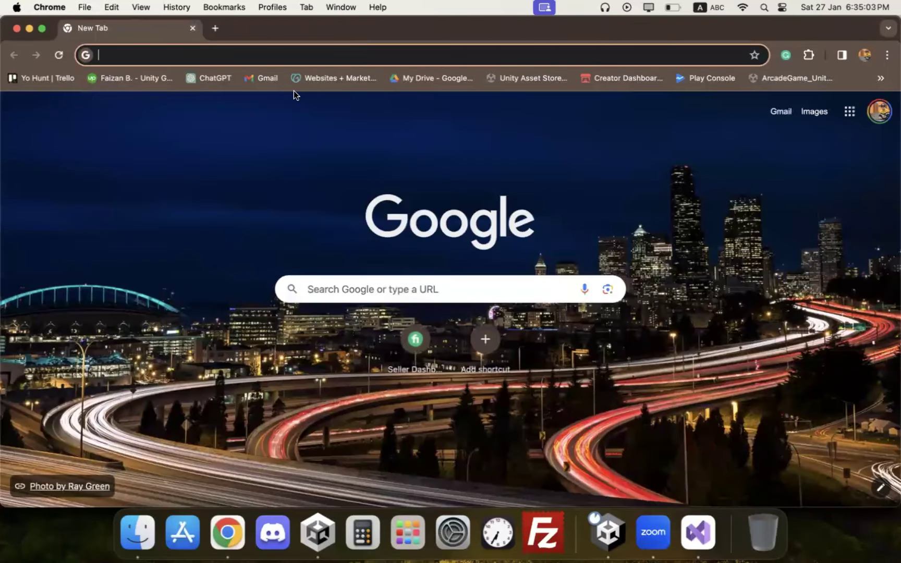
Step: Search 'google playstore developer account' and look through the results
{"action": "type", "text": "google plats"}
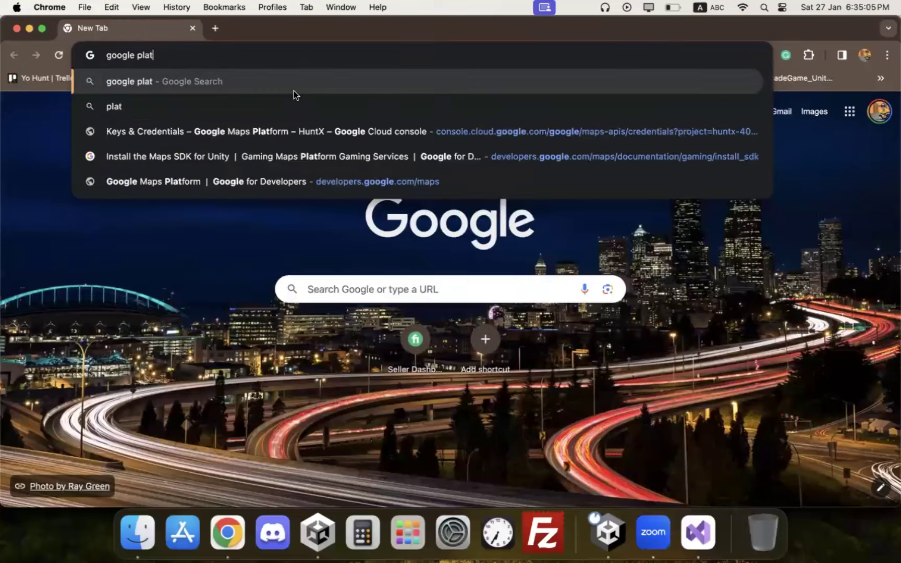
{"action": "key", "text": "BackSpace"}
{"action": "key", "text": "BackSpace"}
{"action": "type", "text": "ystr"}
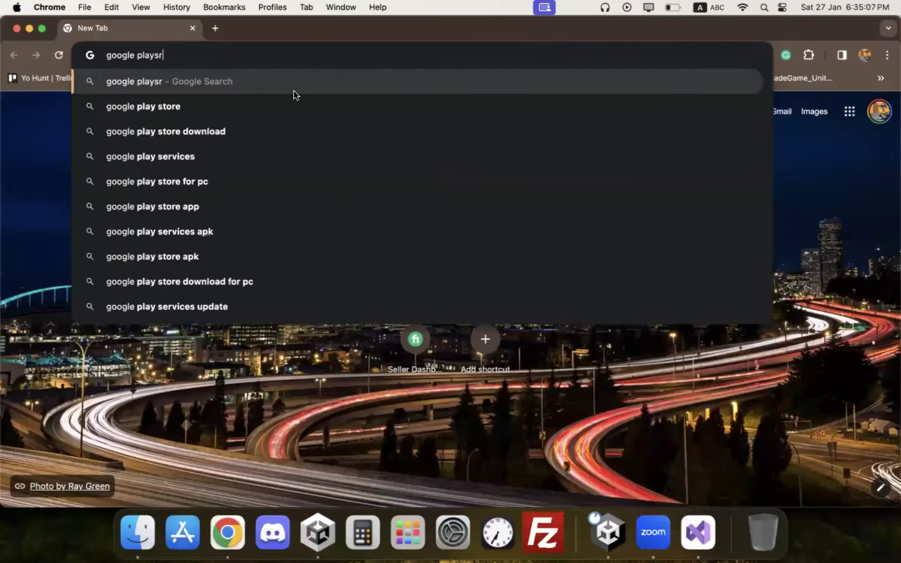
{"action": "type", "text": "ore devel"}
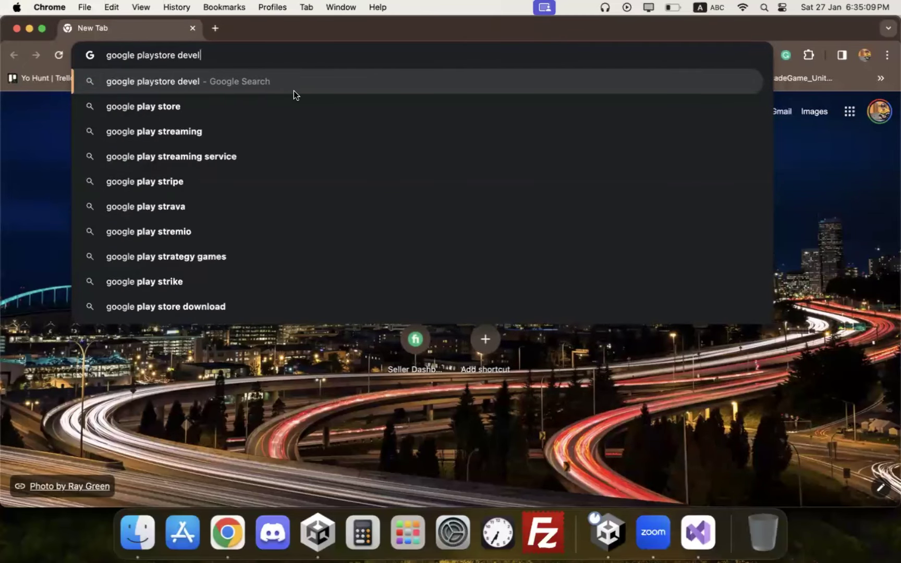
{"action": "type", "text": "oper acoun"}
{"action": "key", "text": "BackSpace"}
{"action": "key", "text": "BackSpace"}
{"action": "key", "text": "BackSpace"}
{"action": "type", "text": "ciu"}
{"action": "key", "text": "BackSpace"}
{"action": "key", "text": "BackSpace"}
{"action": "type", "text": "ount"}
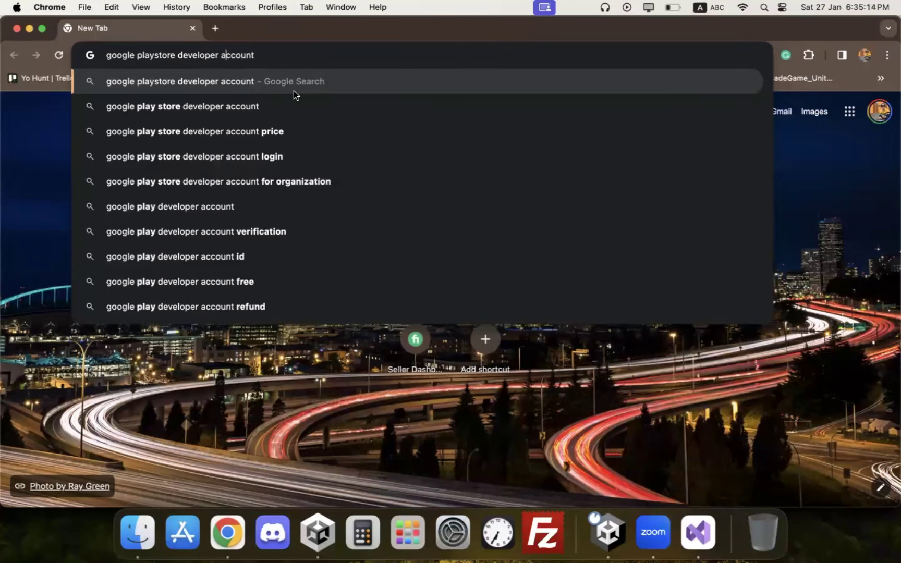
{"action": "key", "text": "Return"}
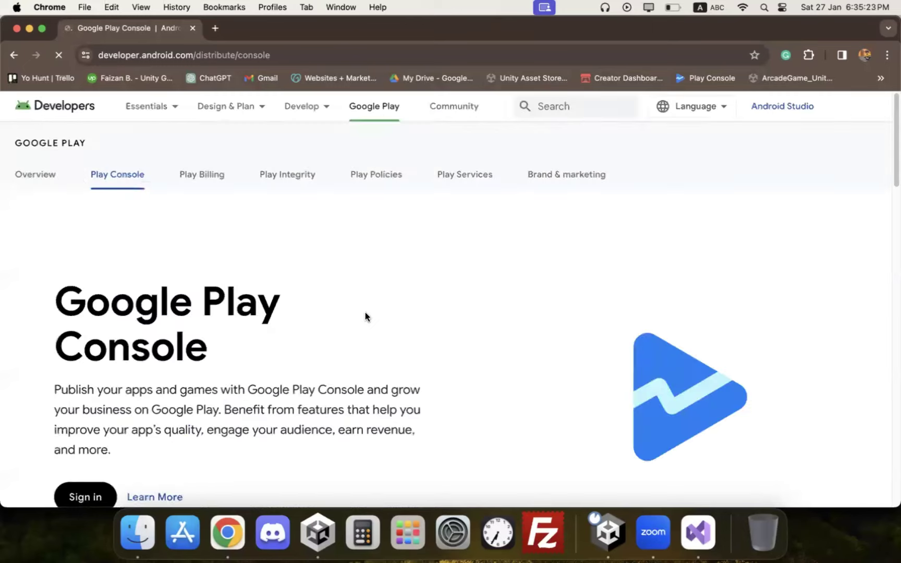
{"action": "scroll", "coordinate": [365, 316], "scroll_direction": "down", "scroll_amount": 4}
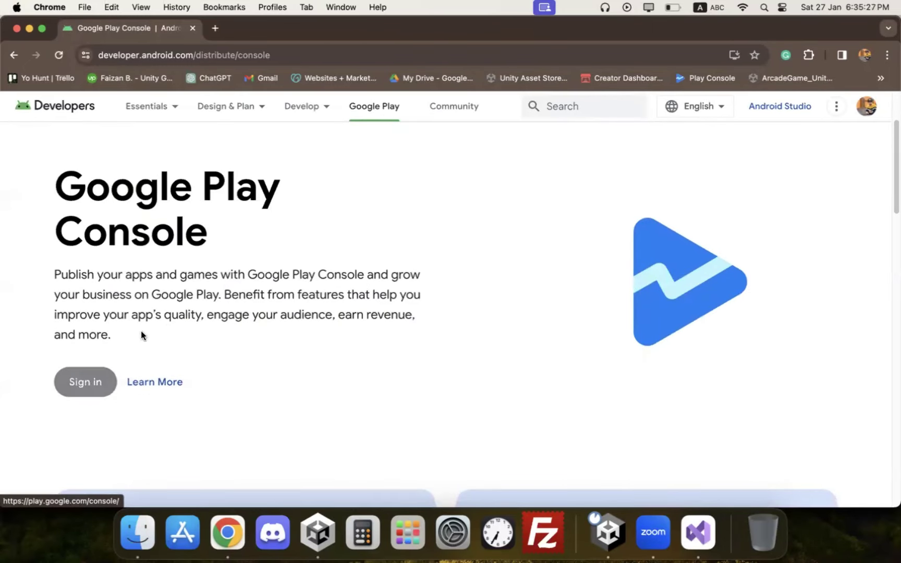
{"action": "scroll", "coordinate": [156, 313], "scroll_direction": "down", "scroll_amount": 8}
{"action": "scroll", "coordinate": [176, 292], "scroll_direction": "down", "scroll_amount": 12}
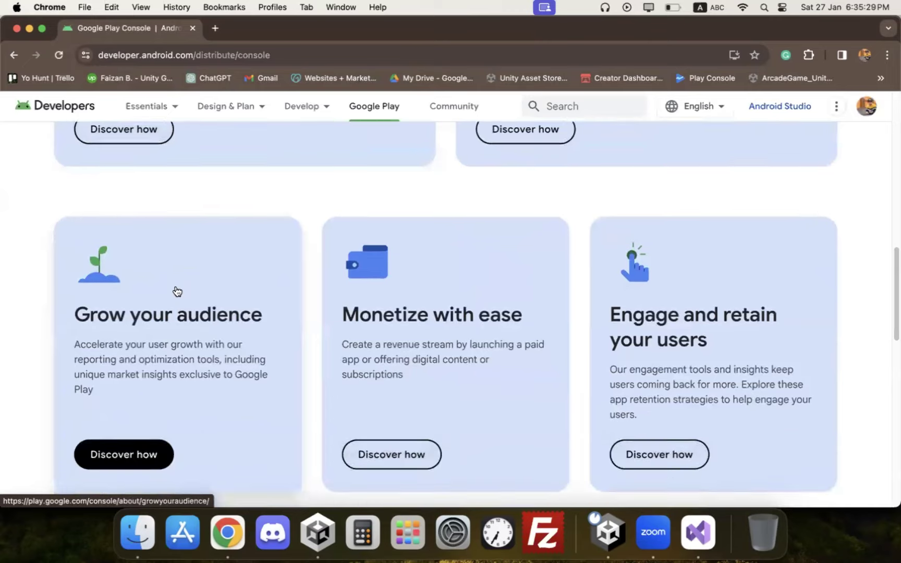
{"action": "scroll", "coordinate": [211, 258], "scroll_direction": "up", "scroll_amount": 20}
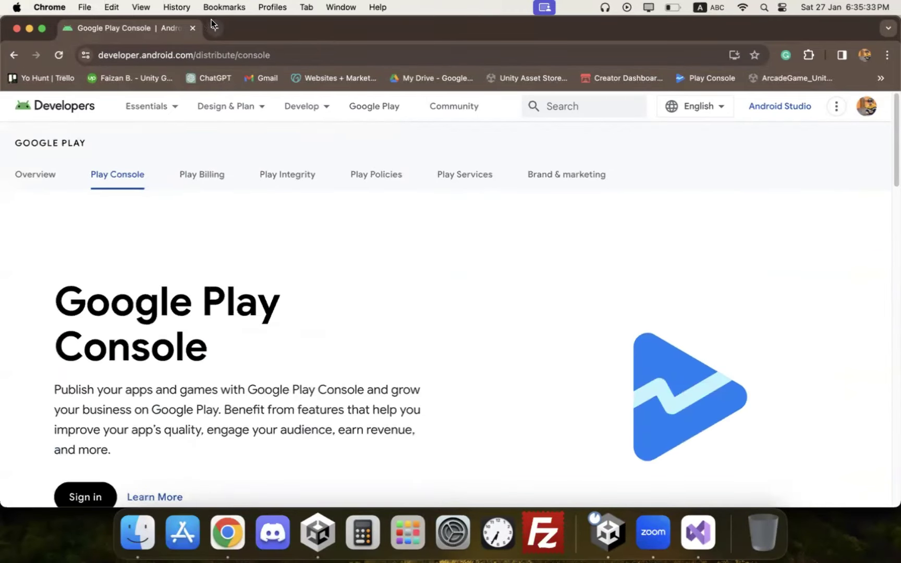
Step: Convert 25 USD to PKR in a new tab, then close that tab
{"action": "left_click", "coordinate": [211, 20]}
{"action": "type", "text": "usd"}
{"action": "key", "text": "Return"}
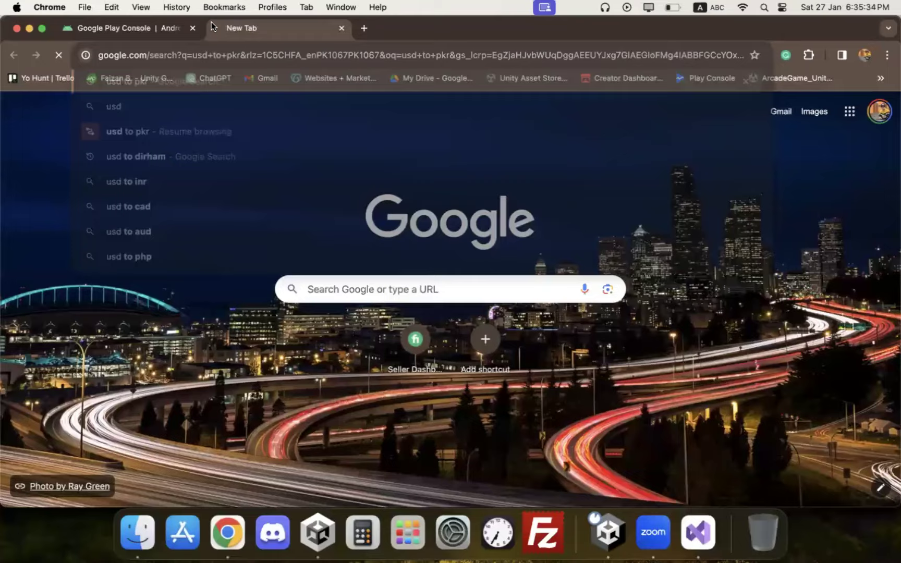
{"action": "left_click", "coordinate": [114, 337]}
{"action": "key", "text": "BackSpace"}
{"action": "type", "text": "25"}
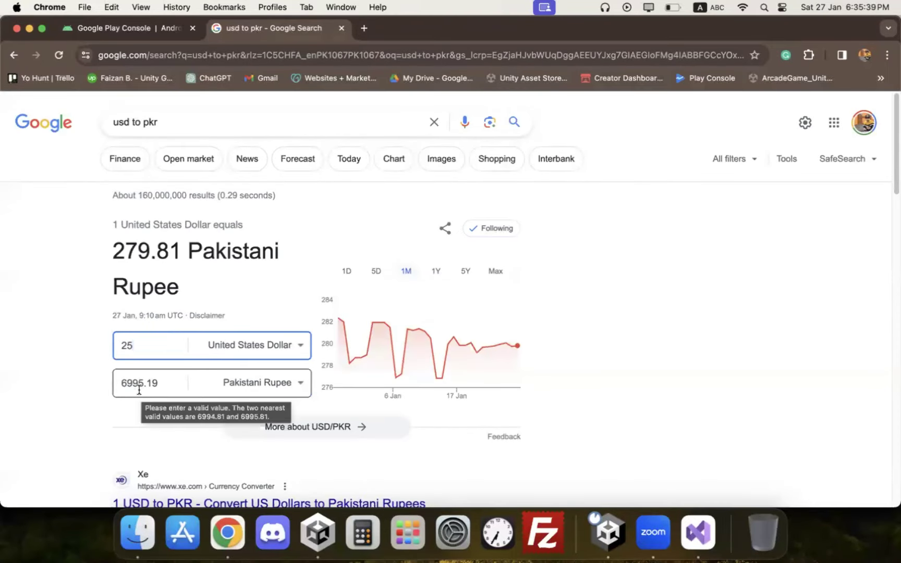
{"action": "left_click", "coordinate": [342, 28]}
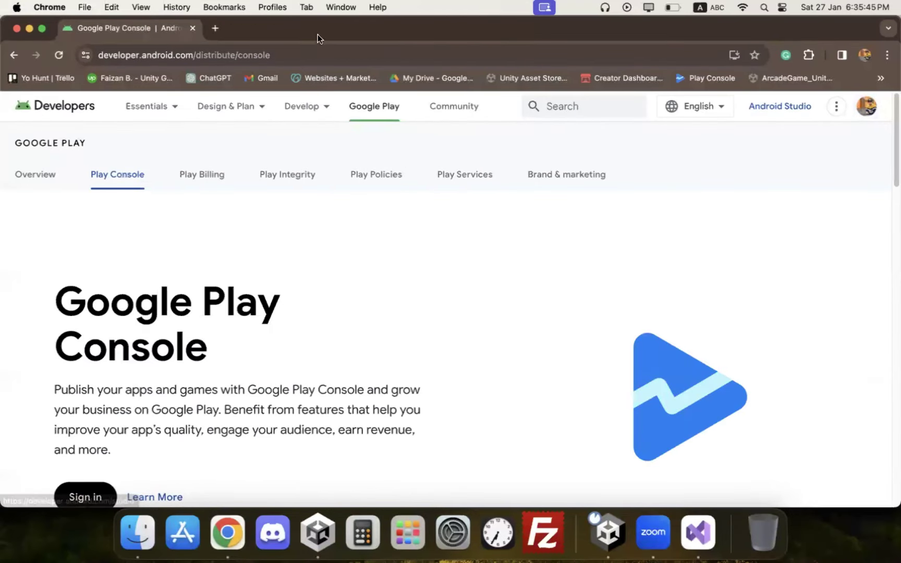
Step: Check the Google account menu and scroll the Play Console overview page
{"action": "left_click", "coordinate": [867, 107]}
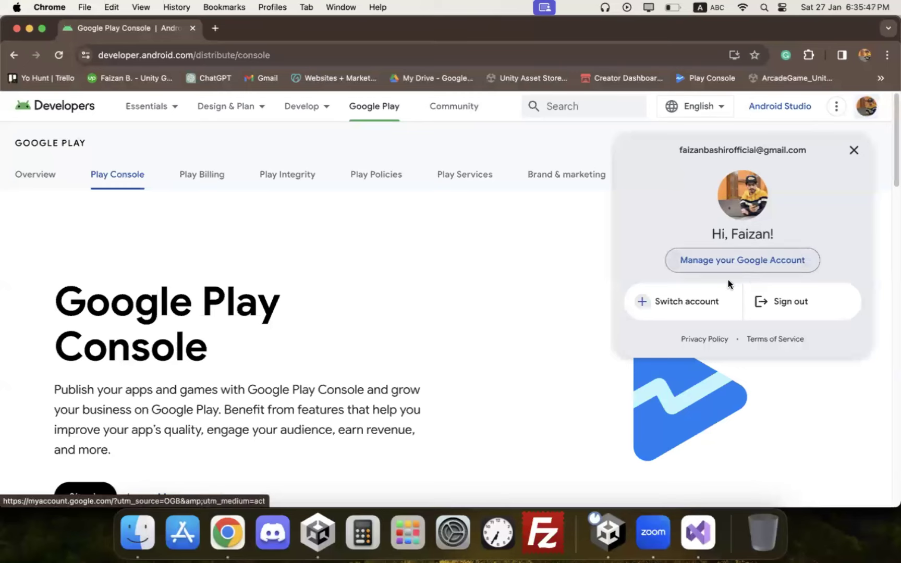
{"action": "left_click", "coordinate": [535, 234]}
{"action": "scroll", "coordinate": [436, 217], "scroll_direction": "down", "scroll_amount": 8}
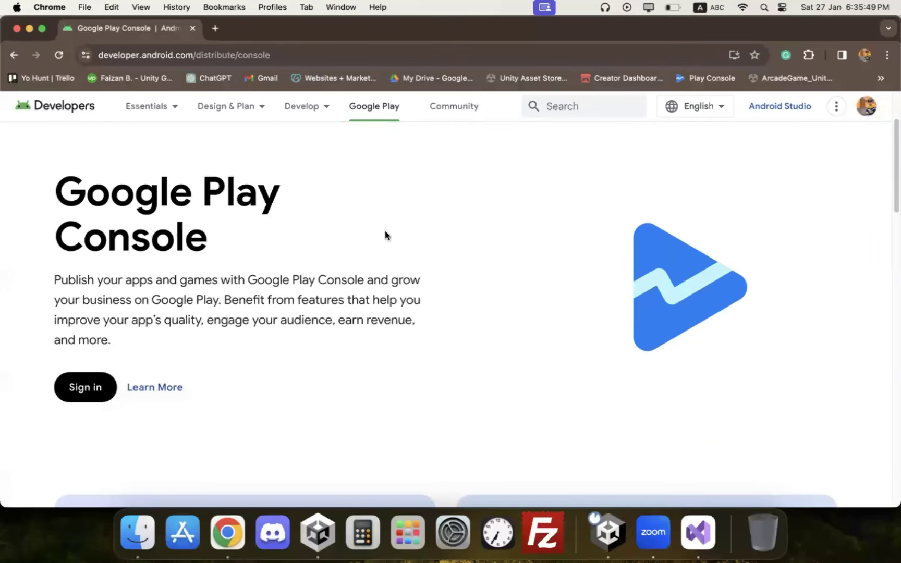
{"action": "scroll", "coordinate": [327, 261], "scroll_direction": "down", "scroll_amount": 5}
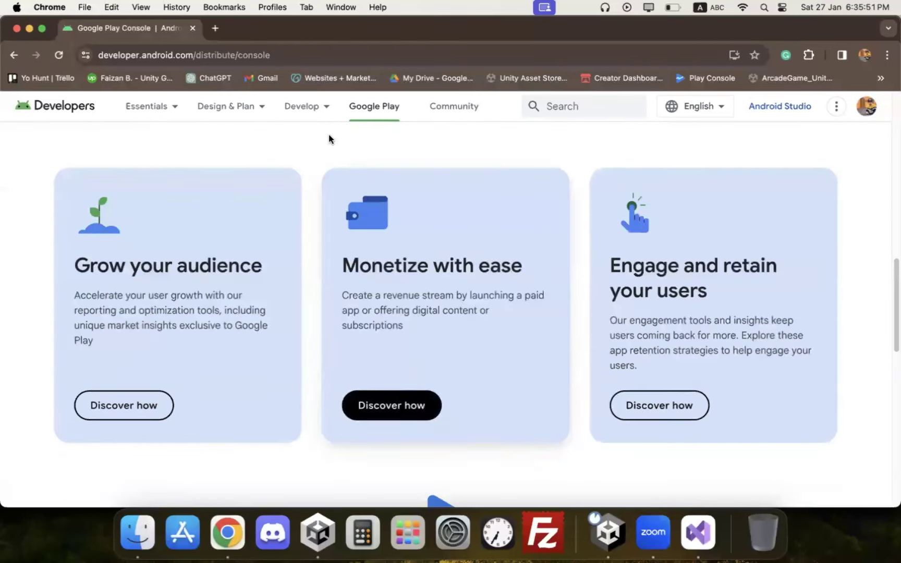
{"action": "left_click", "coordinate": [281, 50]}
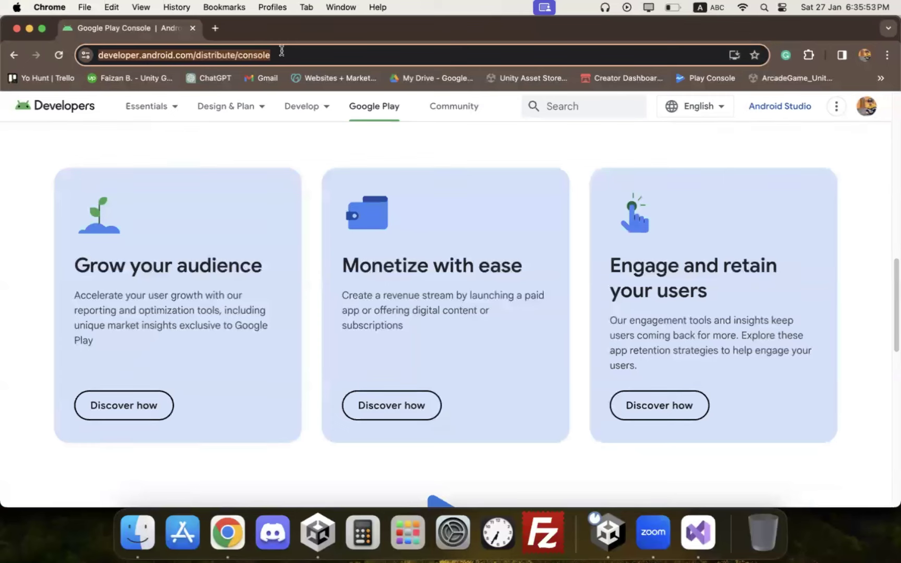
Step: Search 'create google developer account' and go to the Play Console
{"action": "type", "text": "create "}
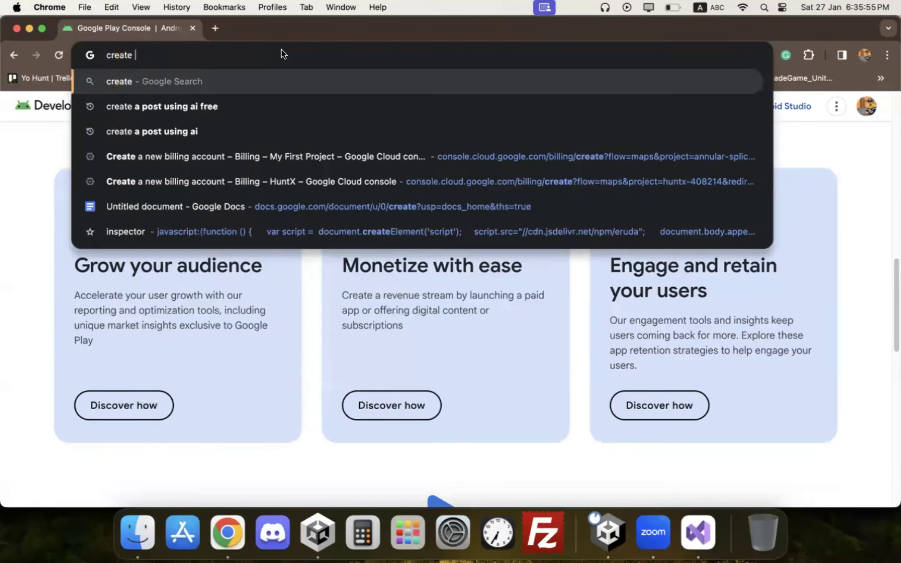
{"action": "type", "text": "google p"}
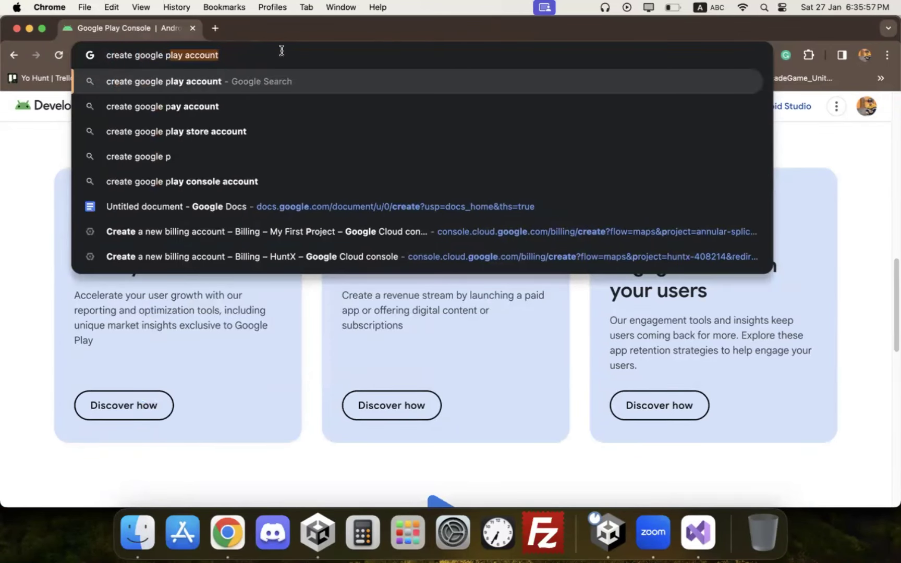
{"action": "key", "text": "BackSpace"}
{"action": "type", "text": "de"}
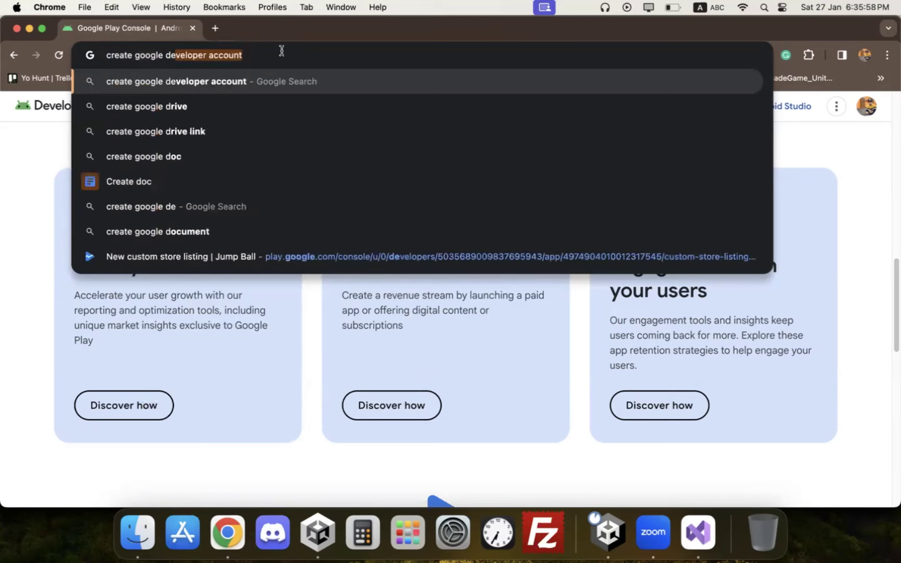
{"action": "key", "text": "Return"}
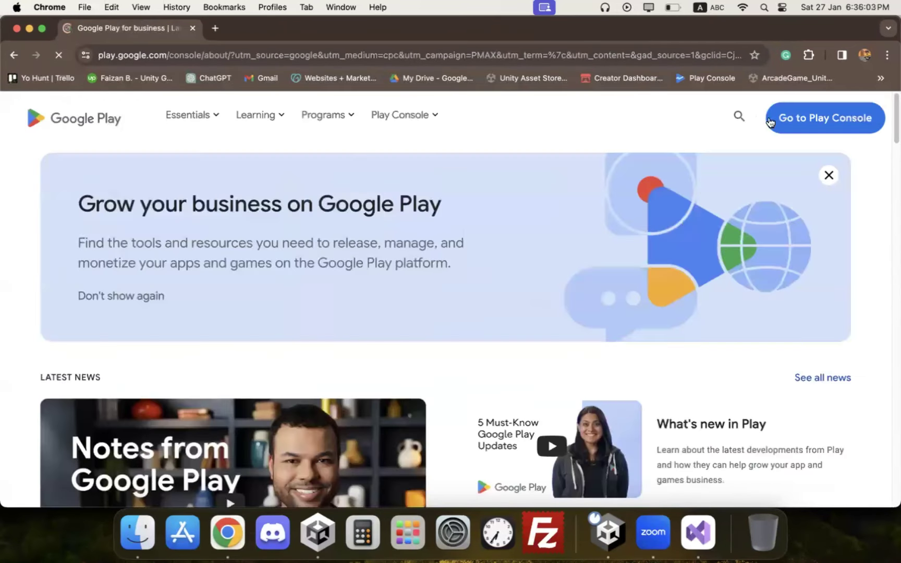
{"action": "left_click", "coordinate": [797, 116]}
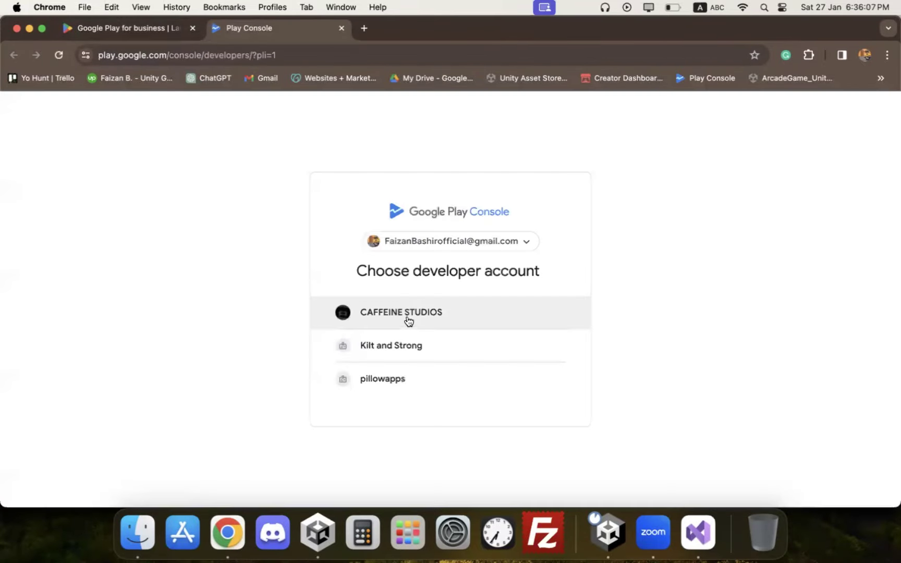
Step: Sign in and open the studio's developer account
{"action": "left_click", "coordinate": [402, 318]}
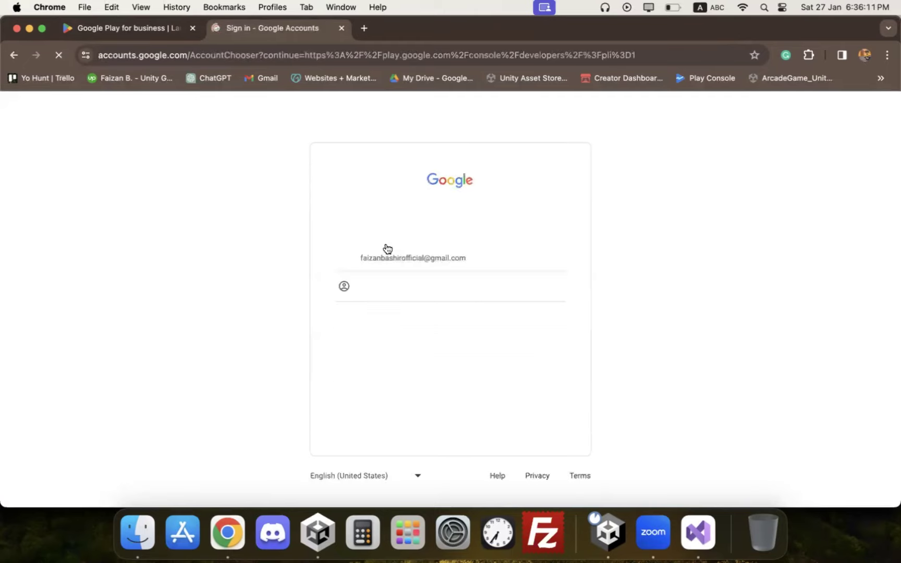
{"action": "key", "text": "super+bracketleft"}
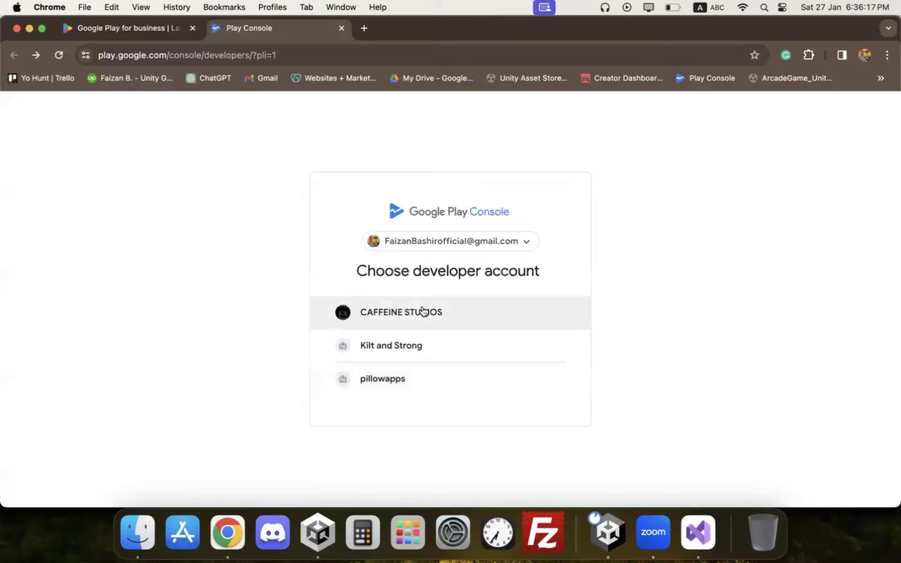
{"action": "left_click", "coordinate": [427, 312]}
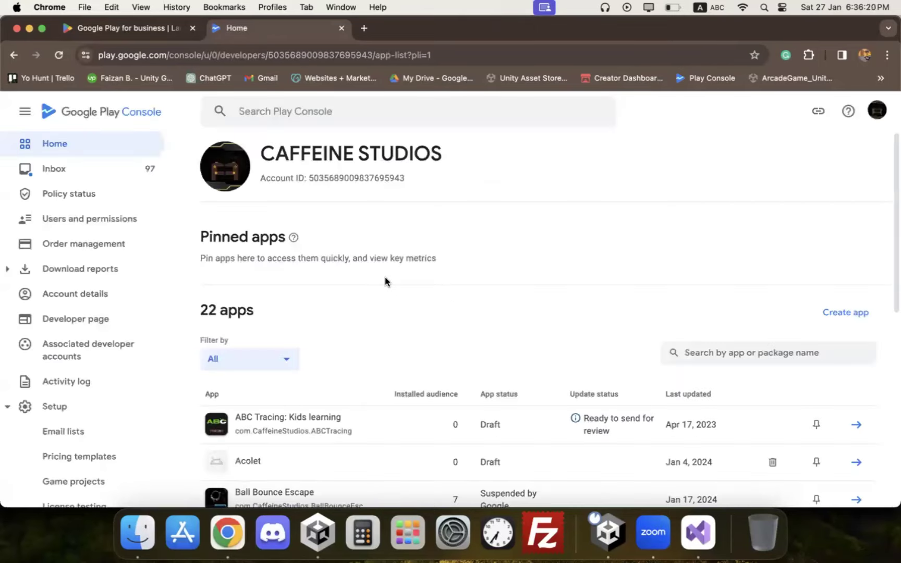
{"action": "key", "text": "XF86AudioRaiseVolume"}
Step: Name the app Jet, make it a free Game, and tick both Developer Program Policies and US export laws declarations
{"action": "scroll", "coordinate": [435, 336], "scroll_direction": "down", "scroll_amount": 5}
{"action": "scroll", "coordinate": [803, 311], "scroll_direction": "up", "scroll_amount": 5}
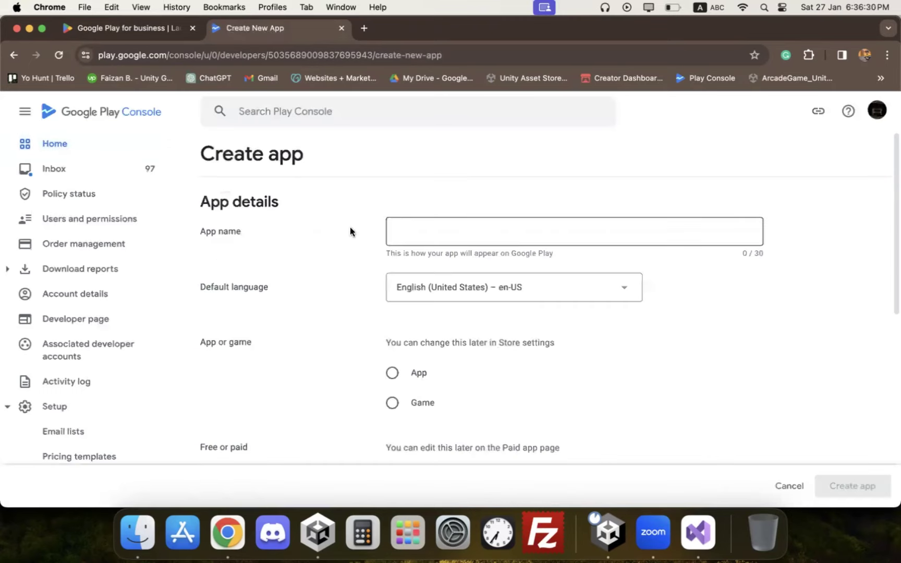
{"action": "type", "text": "Jet"}
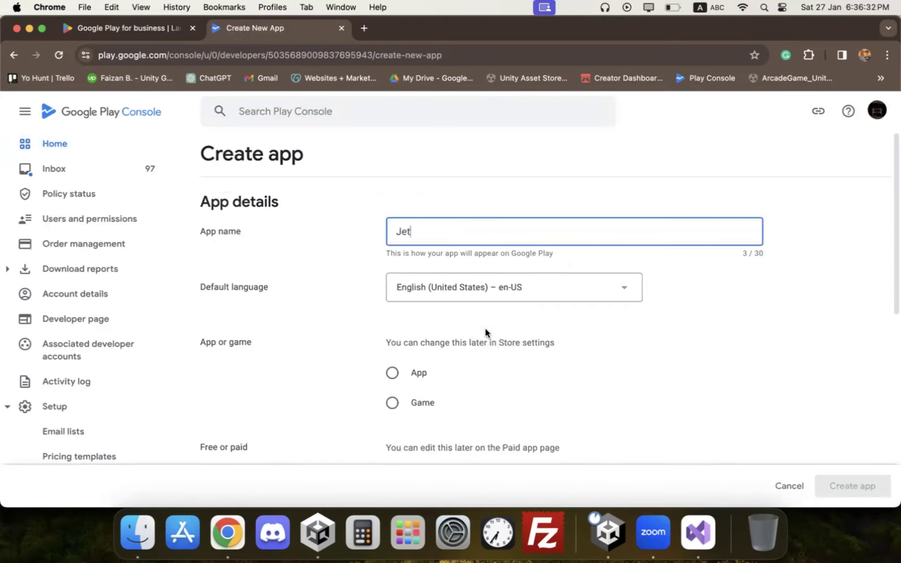
{"action": "left_click", "coordinate": [417, 401]}
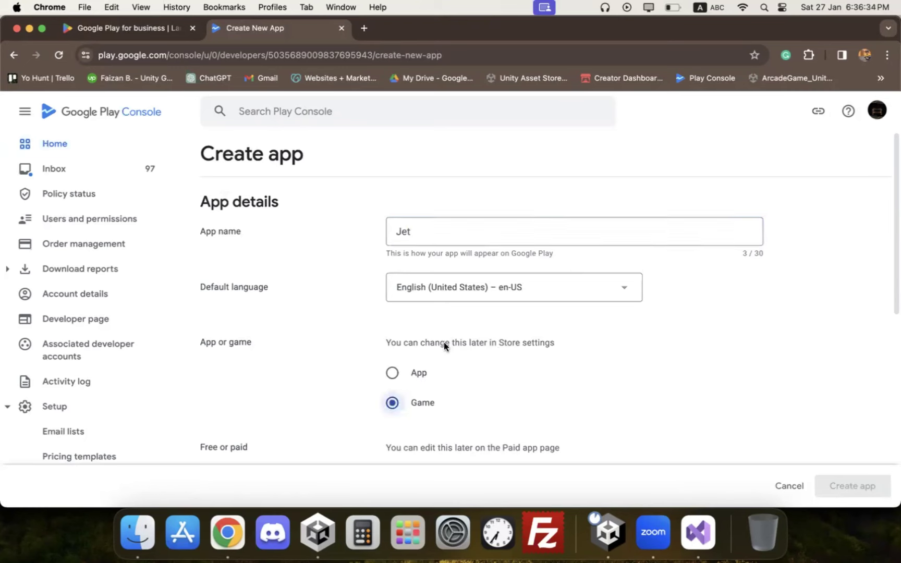
{"action": "scroll", "coordinate": [443, 344], "scroll_direction": "down", "scroll_amount": 3}
{"action": "left_click", "coordinate": [411, 363]}
{"action": "scroll", "coordinate": [412, 359], "scroll_direction": "down", "scroll_amount": 5}
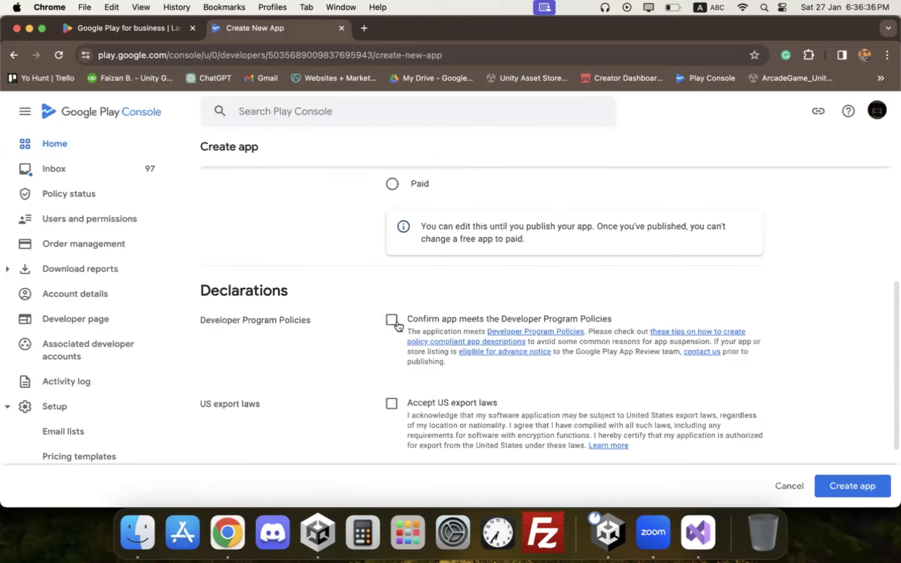
{"action": "left_click", "coordinate": [409, 340]}
{"action": "left_click", "coordinate": [391, 403]}
{"action": "scroll", "coordinate": [784, 449], "scroll_direction": "down", "scroll_amount": 3}
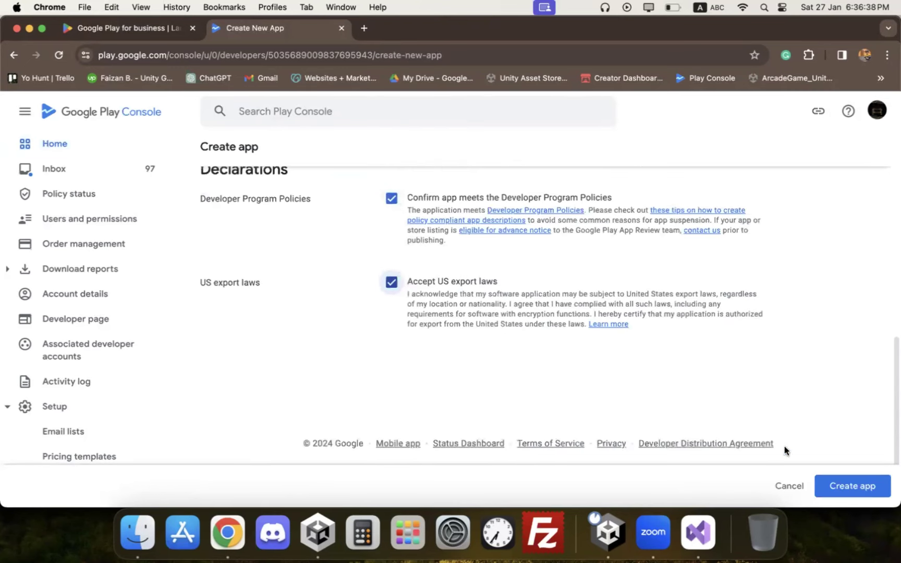
Step: Create the Jet app and open Set privacy policy from the dashboard's Set up your app tasks
{"action": "left_click", "coordinate": [849, 486]}
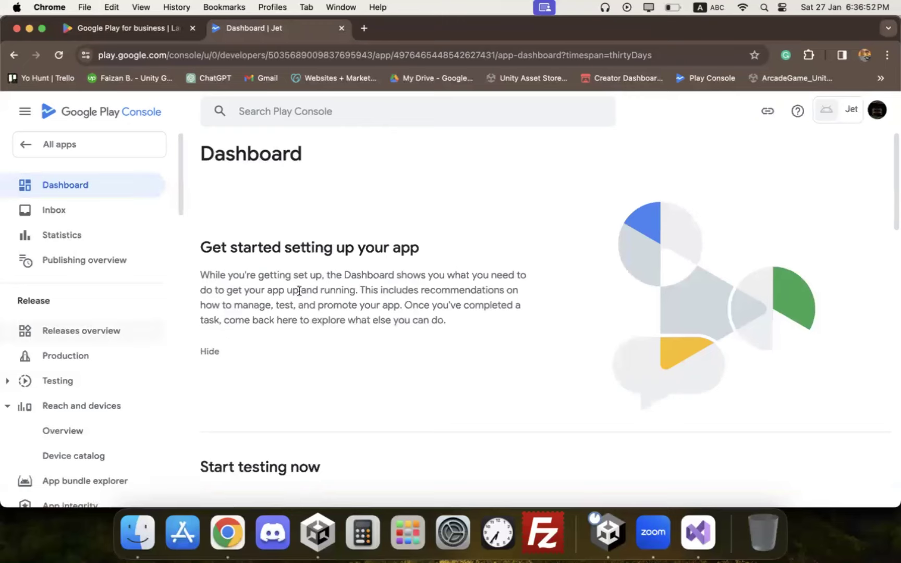
{"action": "scroll", "coordinate": [307, 295], "scroll_direction": "down", "scroll_amount": 2}
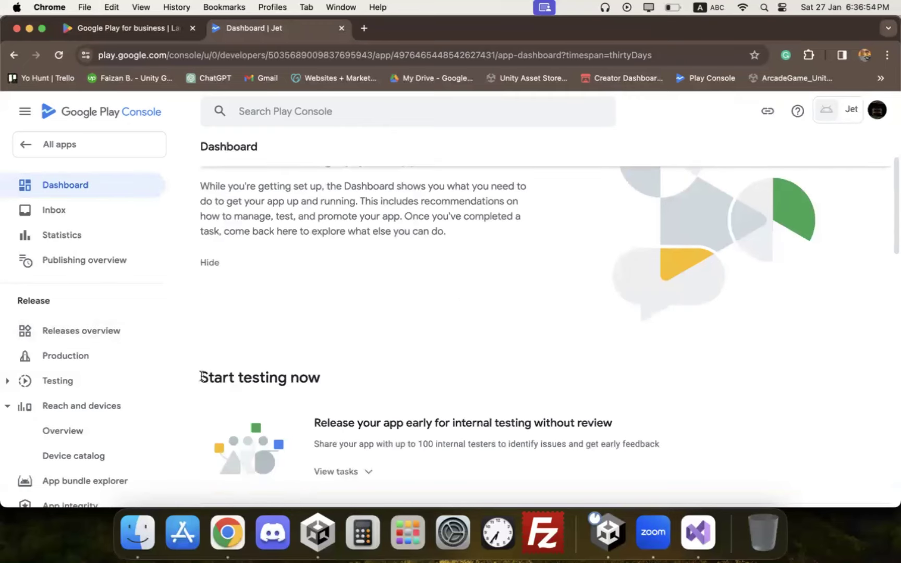
{"action": "triple_click", "coordinate": [343, 384]}
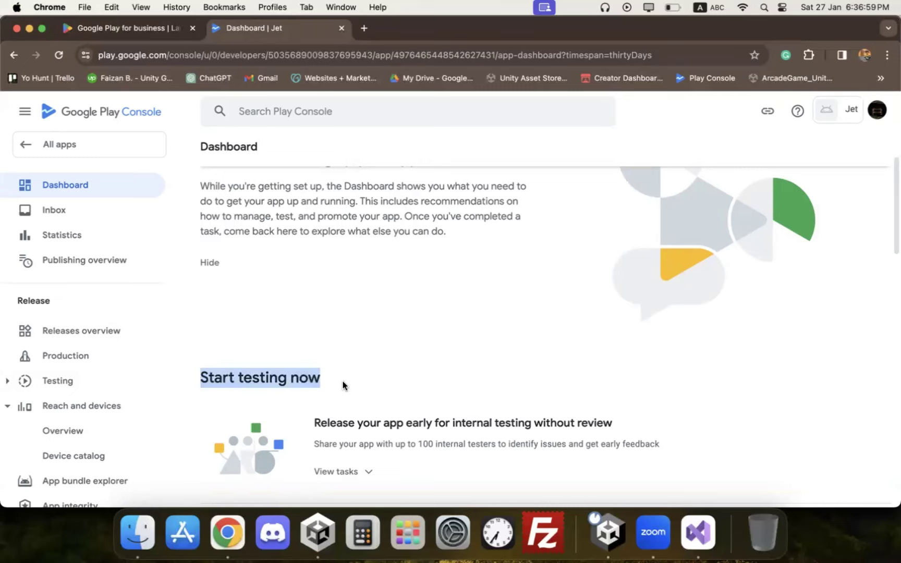
{"action": "scroll", "coordinate": [339, 378], "scroll_direction": "down", "scroll_amount": 3}
{"action": "scroll", "coordinate": [196, 290], "scroll_direction": "down", "scroll_amount": 2}
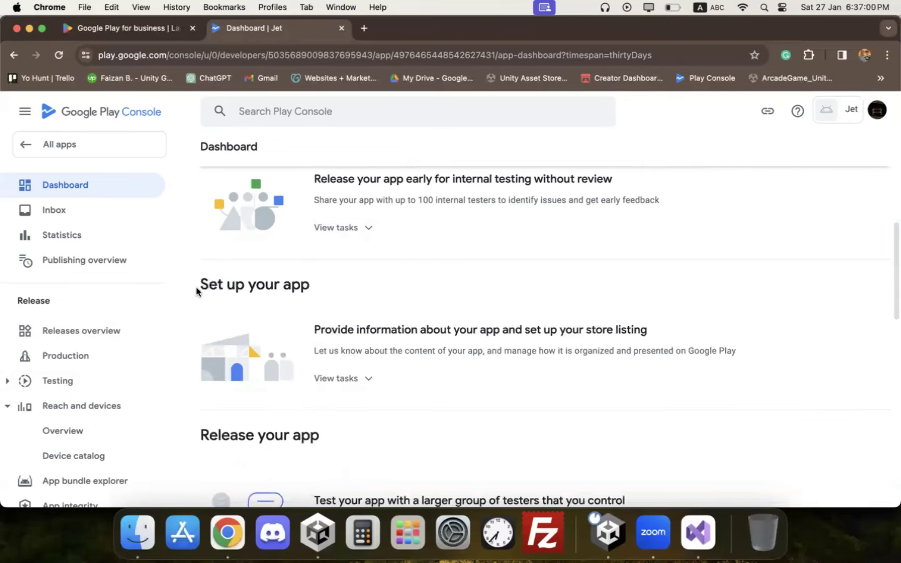
{"action": "triple_click", "coordinate": [322, 288]}
{"action": "left_click", "coordinate": [362, 378]}
{"action": "left_click", "coordinate": [362, 378]}
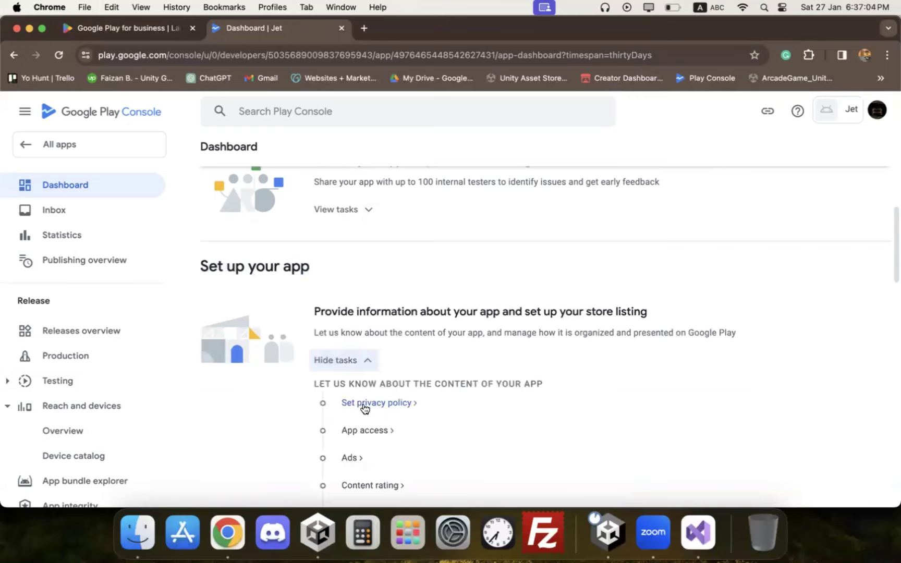
{"action": "left_click", "coordinate": [364, 405]}
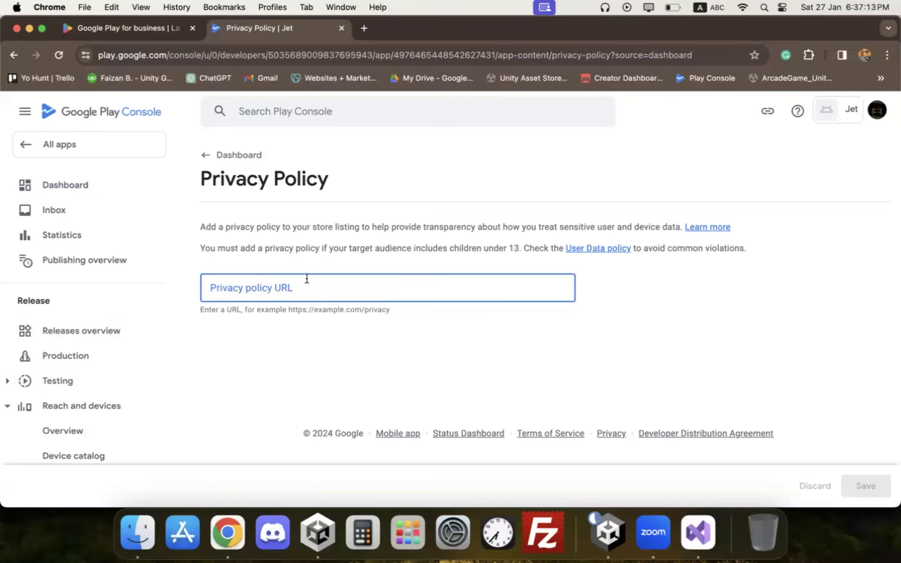
Step: Look up a free online privacy policy generator, then close its tabs
{"action": "left_click", "coordinate": [368, 29]}
{"action": "type", "text": "f"}
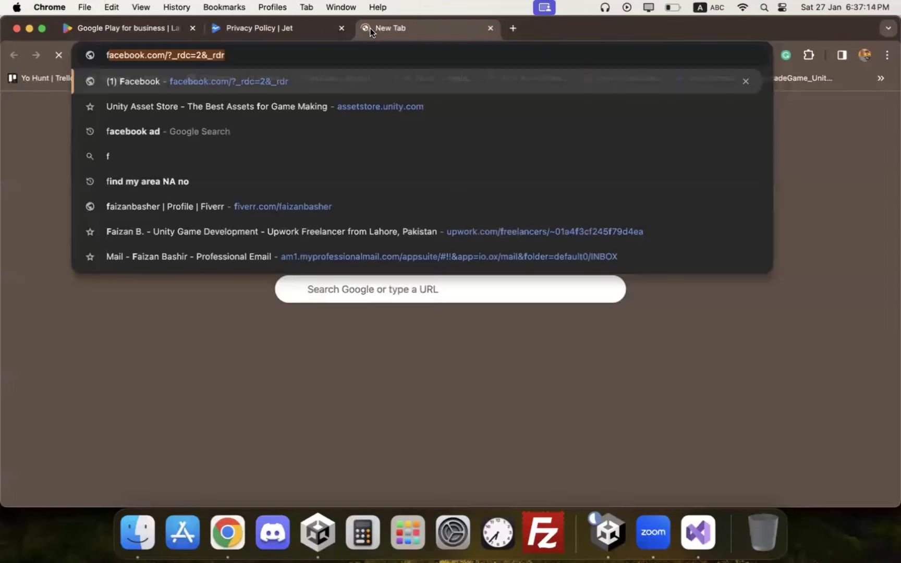
{"action": "type", "text": "ree"}
{"action": "type", "text": "online"}
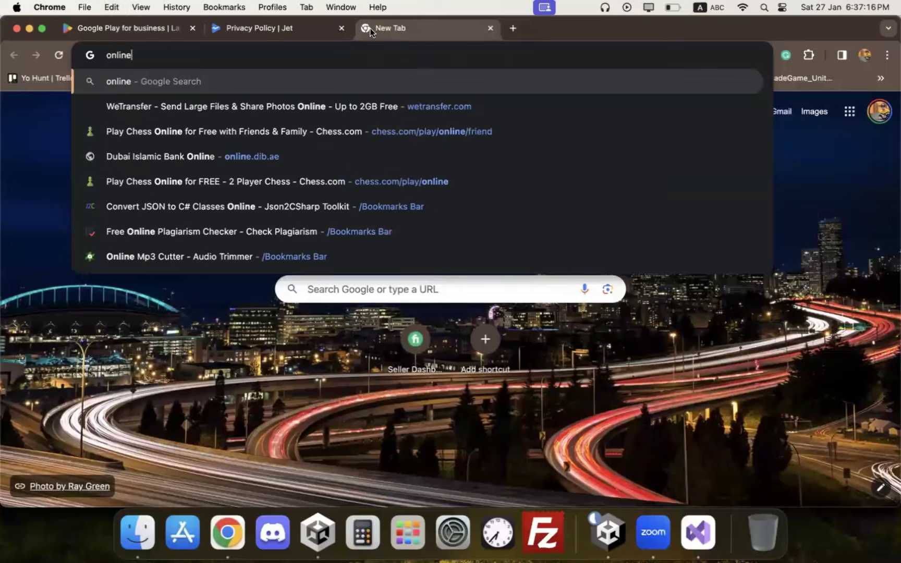
{"action": "type", "text": " free priv"}
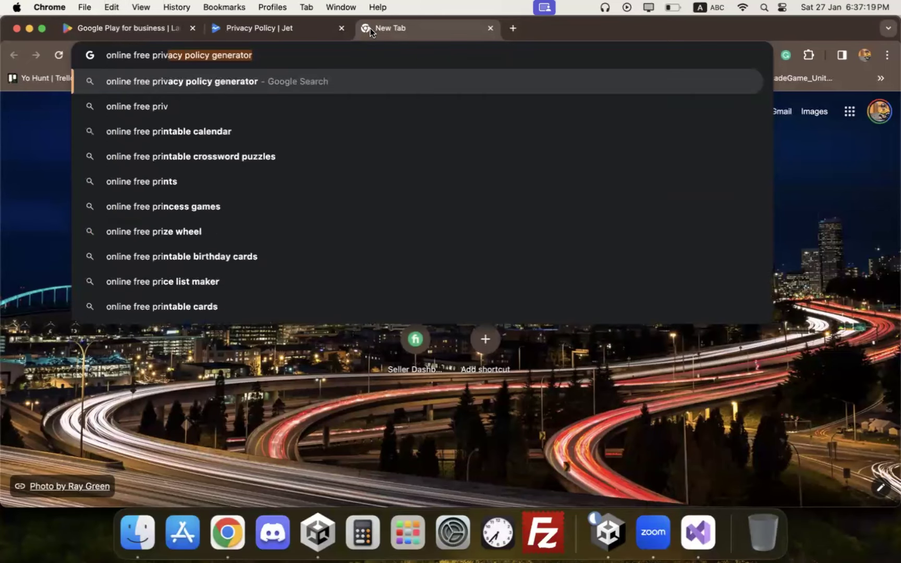
{"action": "key", "text": "Right"}
{"action": "key", "text": "Return"}
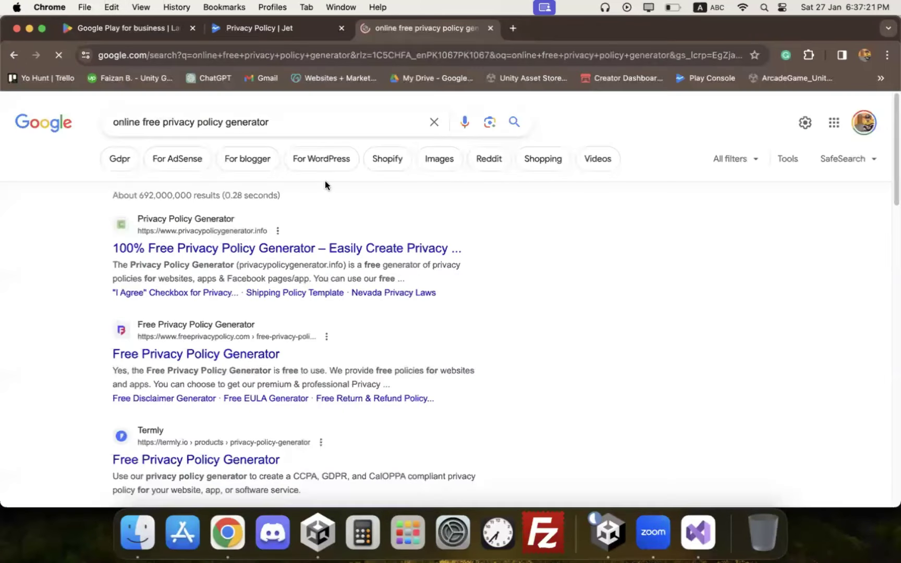
{"action": "left_click", "coordinate": [436, 249]}
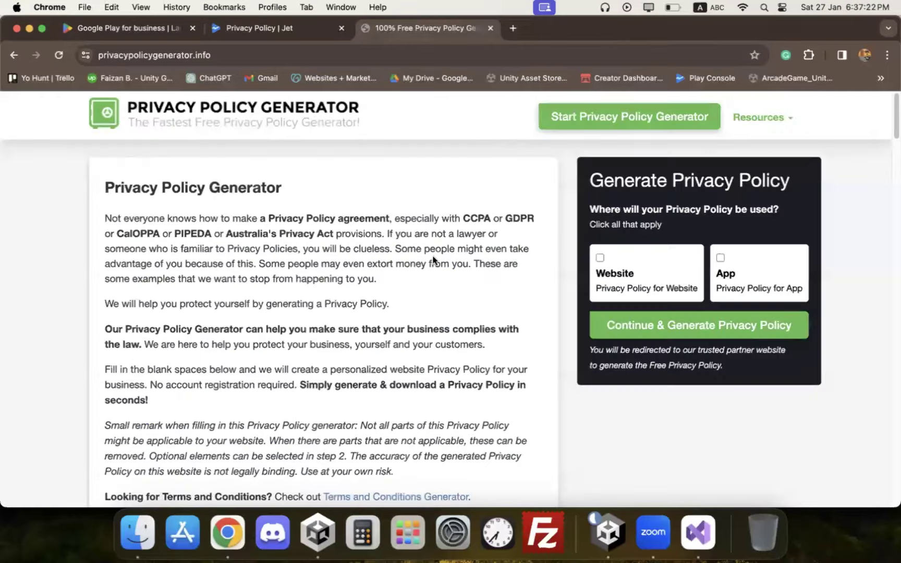
{"action": "scroll", "coordinate": [436, 251], "scroll_direction": "down", "scroll_amount": 2}
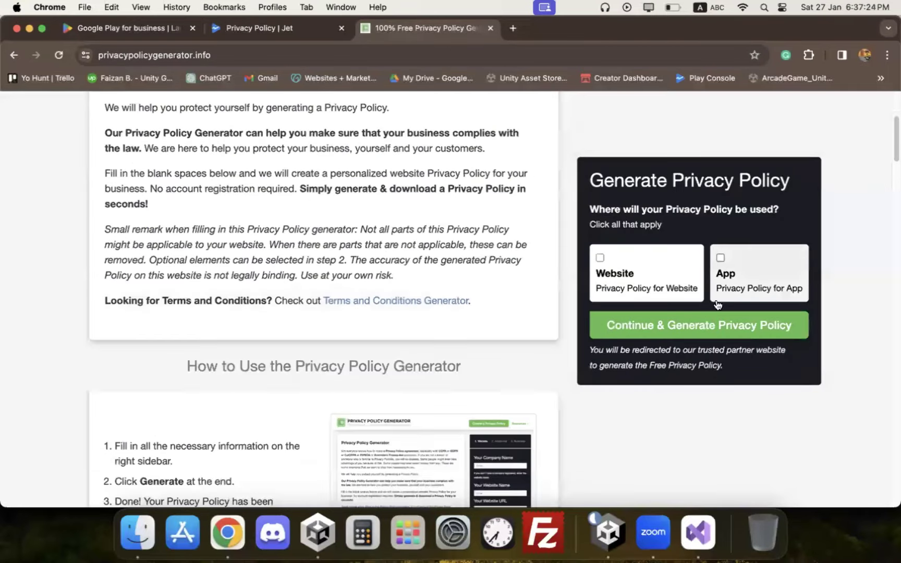
{"action": "left_click", "coordinate": [636, 319]}
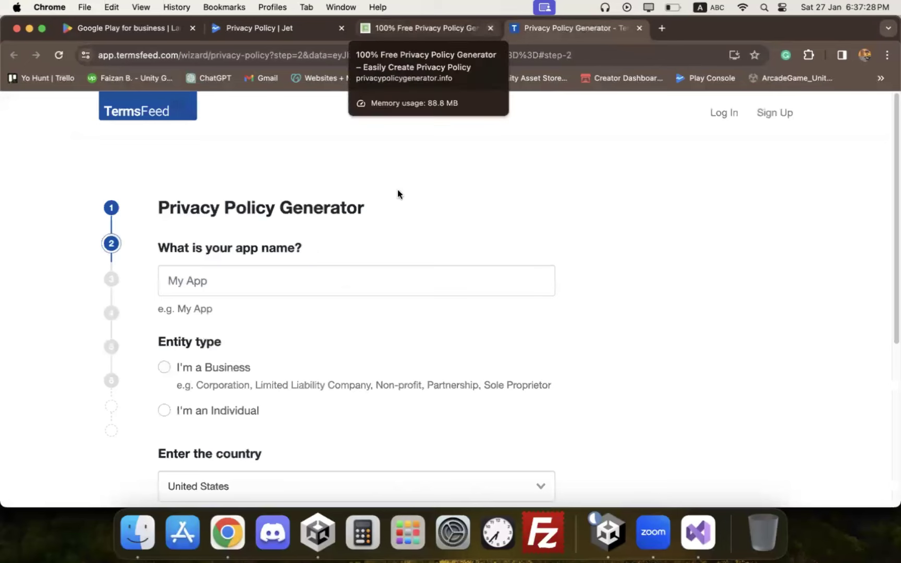
{"action": "left_click", "coordinate": [491, 30]}
{"action": "left_click", "coordinate": [491, 31]}
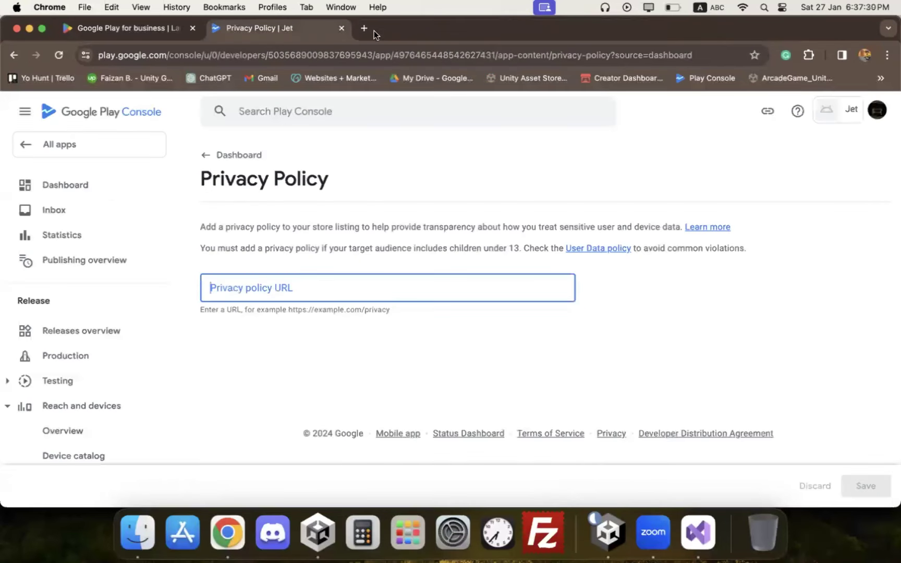
Step: Go to the caffeine-studios website's privacy policy page
{"action": "left_click", "coordinate": [364, 29]}
{"action": "type", "text": "we"}
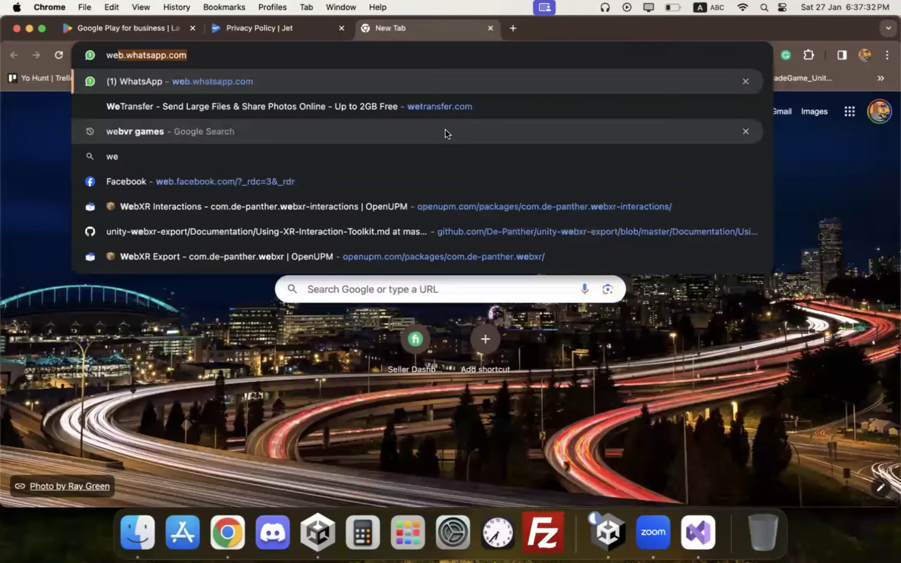
{"action": "key", "text": "BackSpace"}
{"action": "key", "text": "BackSpace"}
{"action": "key", "text": "BackSpace"}
{"action": "type", "text": "ca"}
{"action": "key", "text": "Return"}
{"action": "left_click", "coordinate": [727, 135]}
{"action": "left_click", "coordinate": [338, 57]}
{"action": "key", "text": "super+c"}
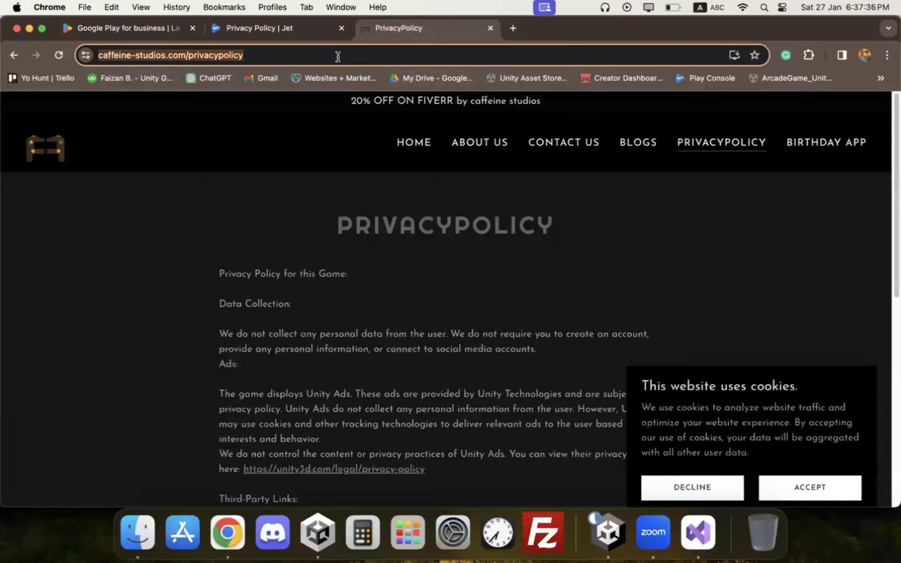
{"action": "key", "text": "ctrl+shift+Tab"}
{"action": "key", "text": "super+v"}
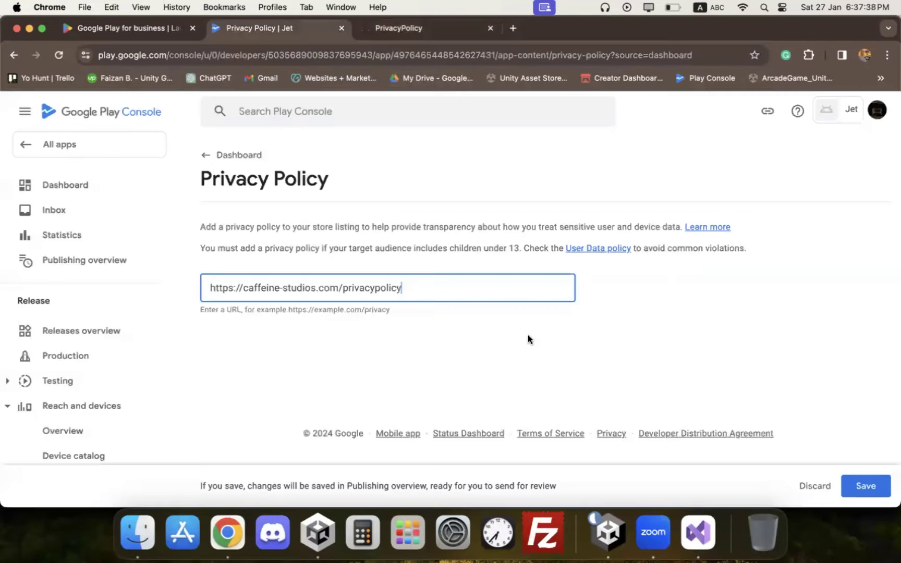
{"action": "left_click", "coordinate": [843, 484]}
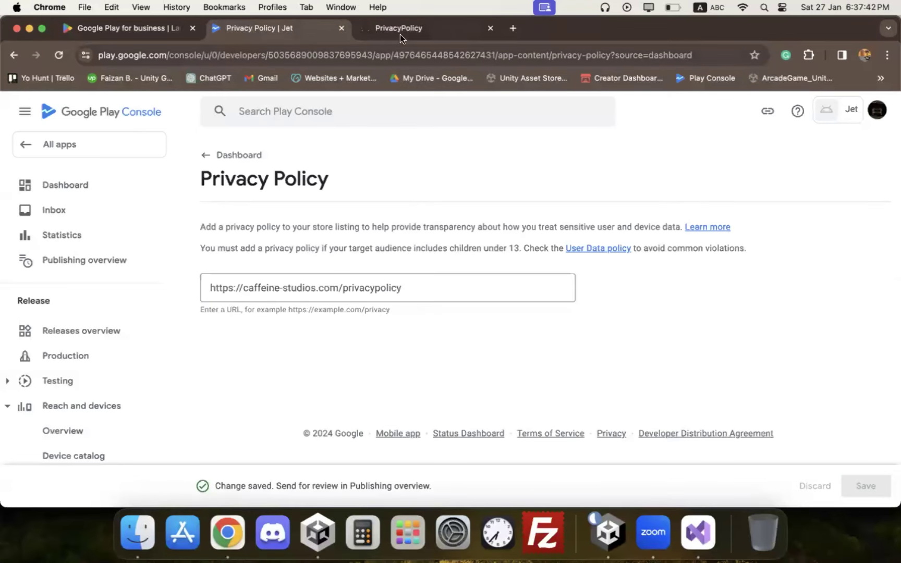
Step: Review the caffeine-studios policy page, close the extra tabs, and return to the dashboard
{"action": "key", "text": "ctrl+Tab"}
{"action": "scroll", "coordinate": [298, 318], "scroll_direction": "down", "scroll_amount": 1}
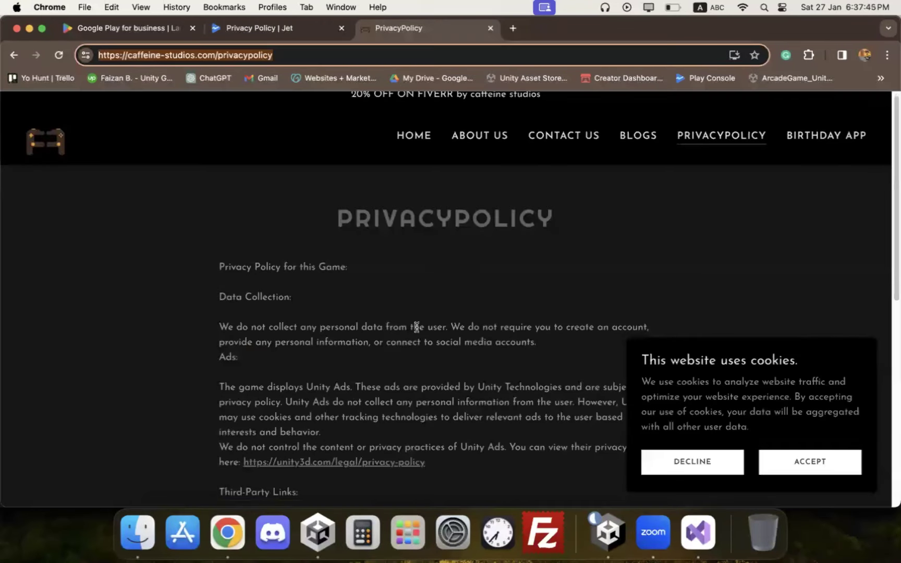
{"action": "scroll", "coordinate": [519, 324], "scroll_direction": "down", "scroll_amount": 1}
{"action": "scroll", "coordinate": [287, 240], "scroll_direction": "down", "scroll_amount": 1}
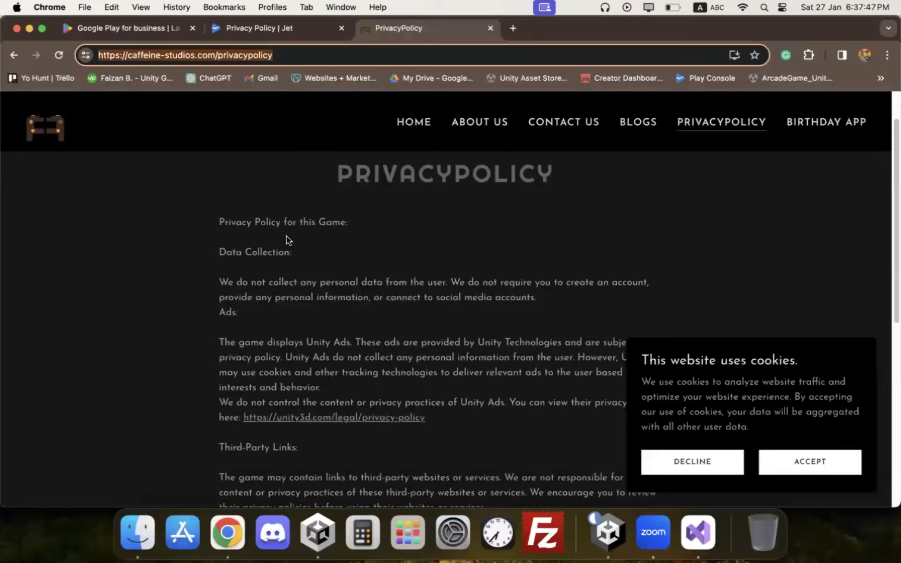
{"action": "scroll", "coordinate": [321, 321], "scroll_direction": "down", "scroll_amount": 5}
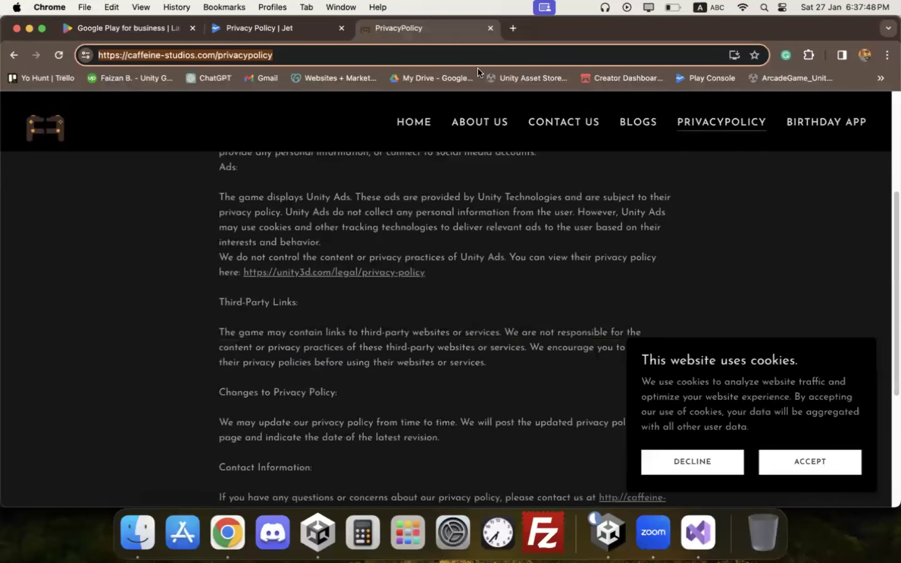
{"action": "key", "text": "super+w"}
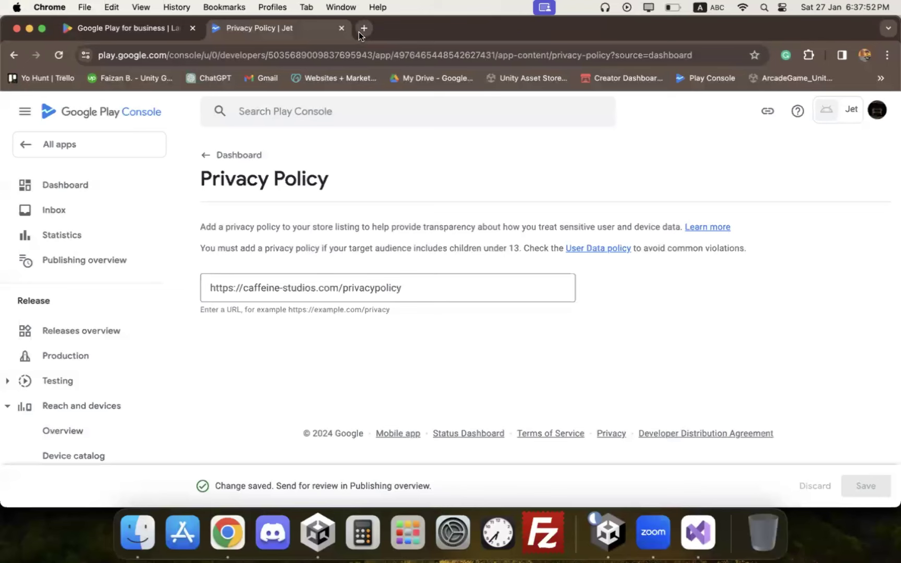
{"action": "key", "text": "super+t"}
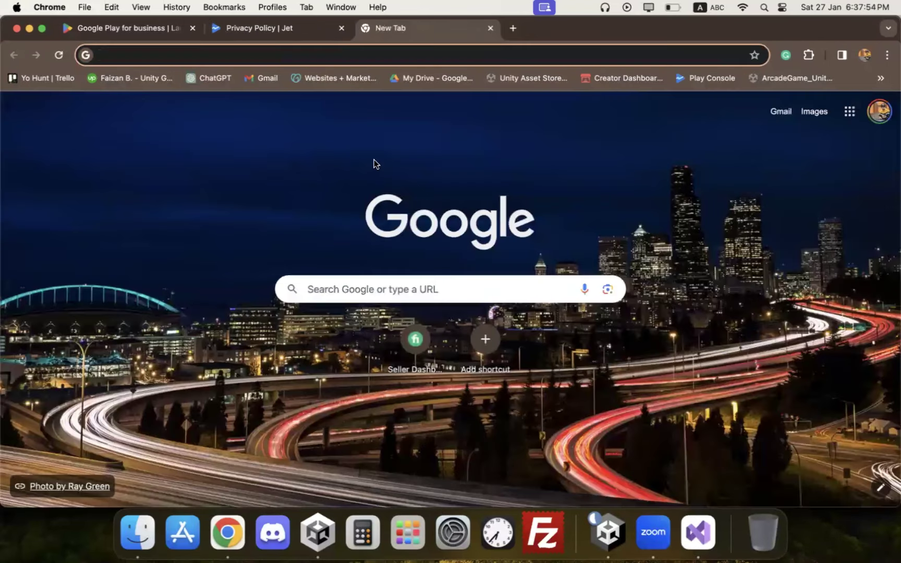
{"action": "left_click", "coordinate": [490, 29]}
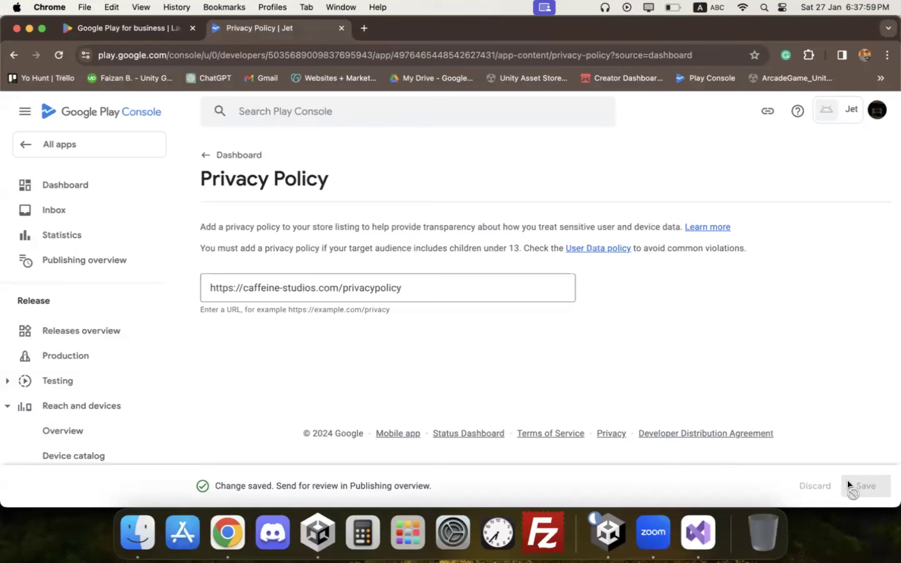
{"action": "left_click", "coordinate": [85, 183]}
{"action": "scroll", "coordinate": [460, 261], "scroll_direction": "down", "scroll_amount": 4}
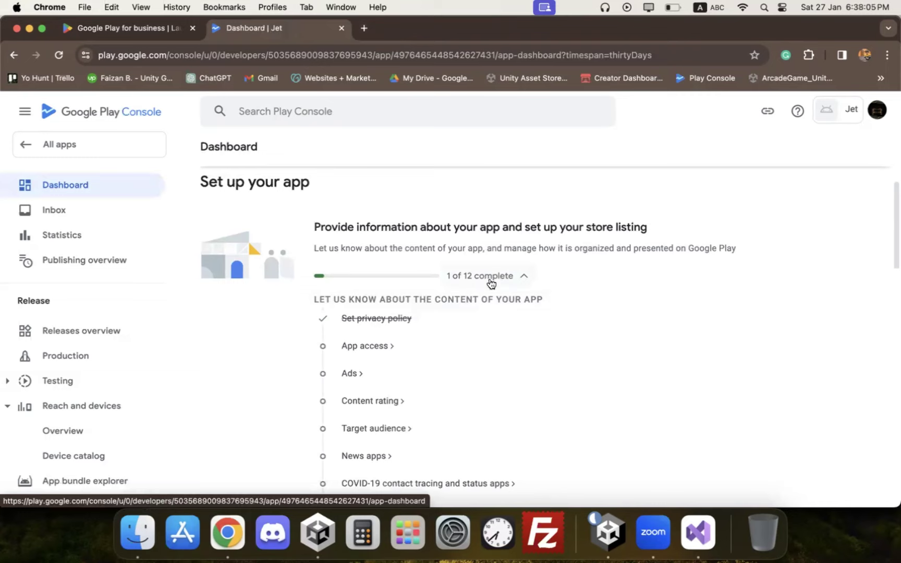
Step: Save App access as 'All functionality is available' without restrictions
{"action": "left_click", "coordinate": [378, 345]}
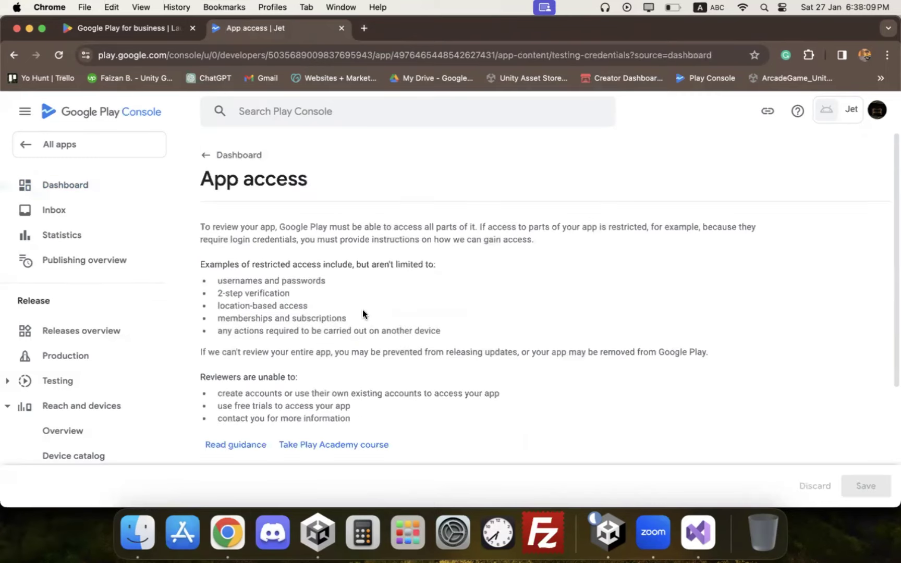
{"action": "scroll", "coordinate": [362, 312], "scroll_direction": "down", "scroll_amount": 5}
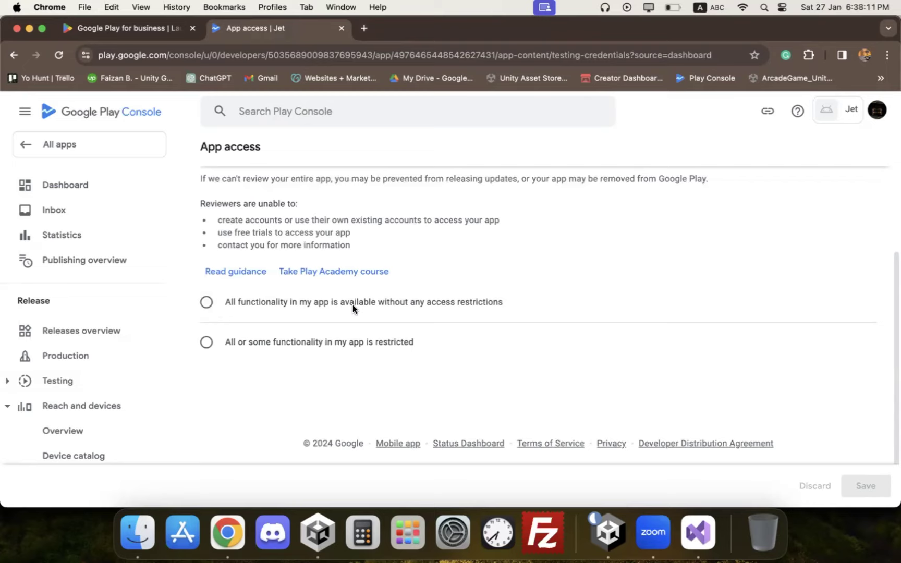
{"action": "left_click", "coordinate": [269, 303]}
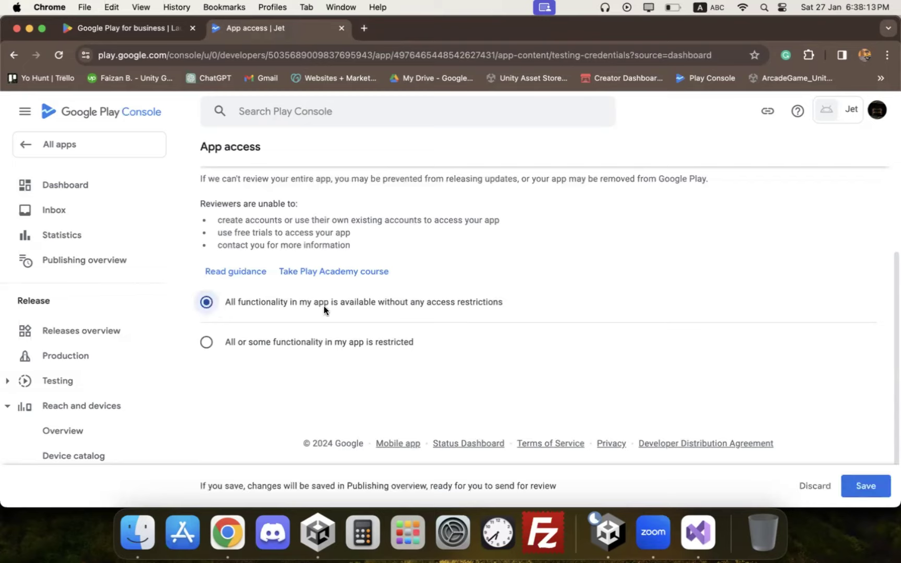
{"action": "left_click", "coordinate": [841, 477]}
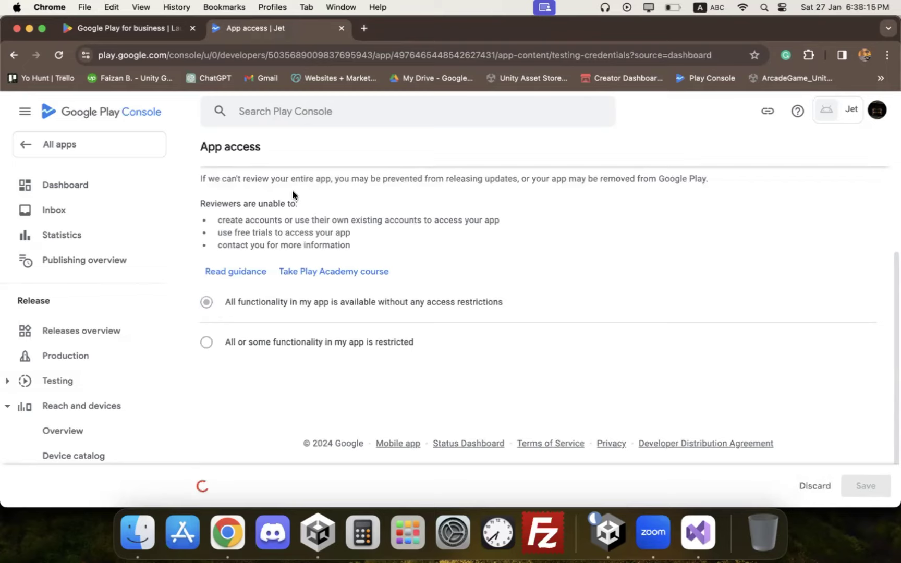
{"action": "left_click", "coordinate": [99, 183]}
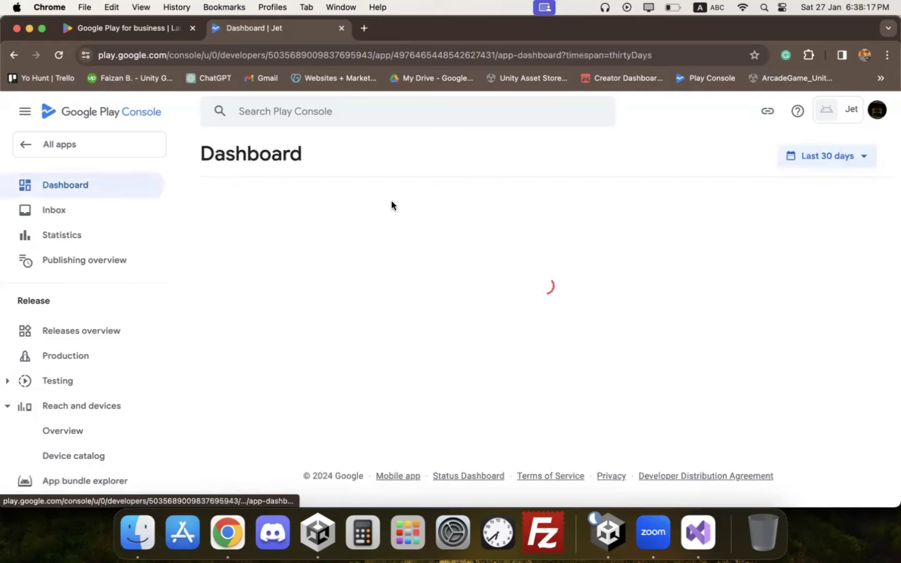
Step: Save the Ads declaration as 'Yes, my app contains ads'
{"action": "scroll", "coordinate": [395, 219], "scroll_direction": "down", "scroll_amount": 5}
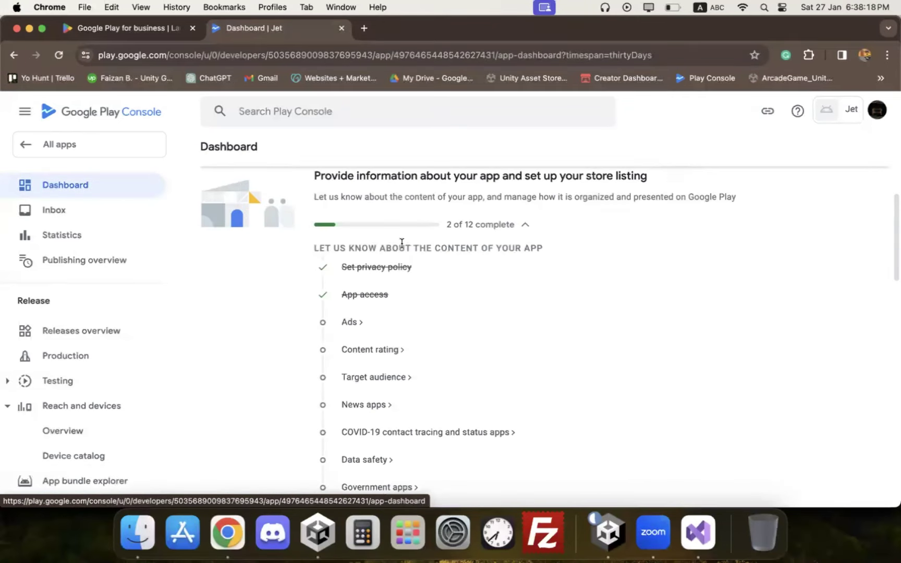
{"action": "left_click", "coordinate": [350, 322]}
{"action": "left_click", "coordinate": [420, 301]}
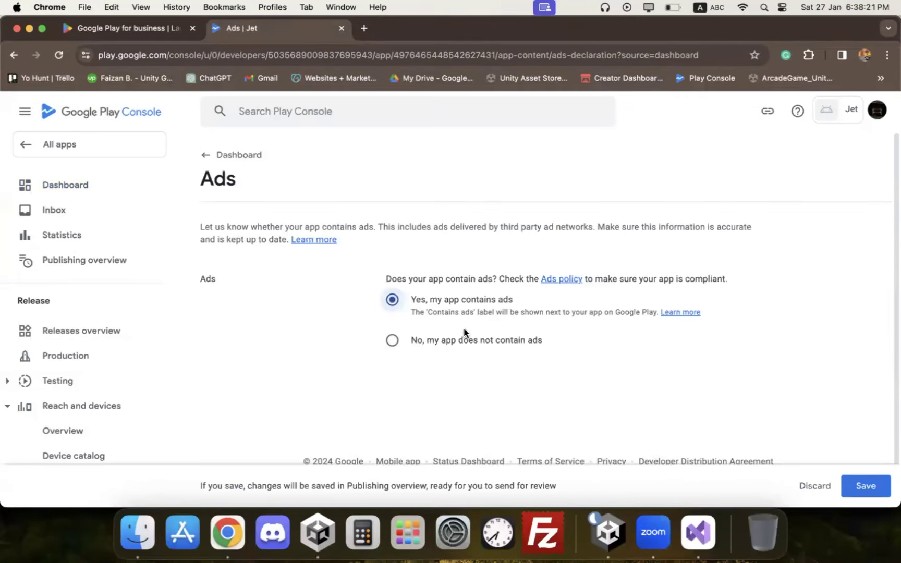
{"action": "left_click", "coordinate": [886, 493]}
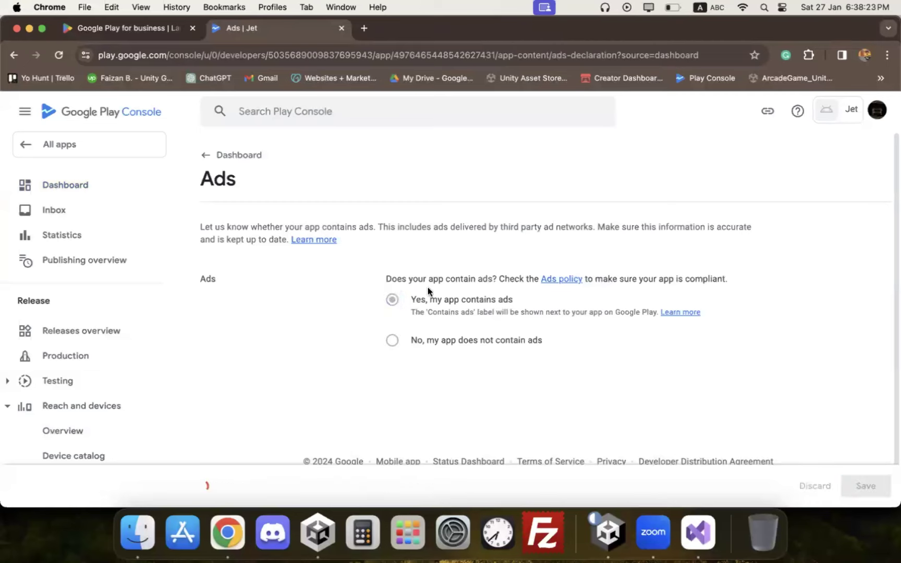
{"action": "left_click", "coordinate": [164, 197]}
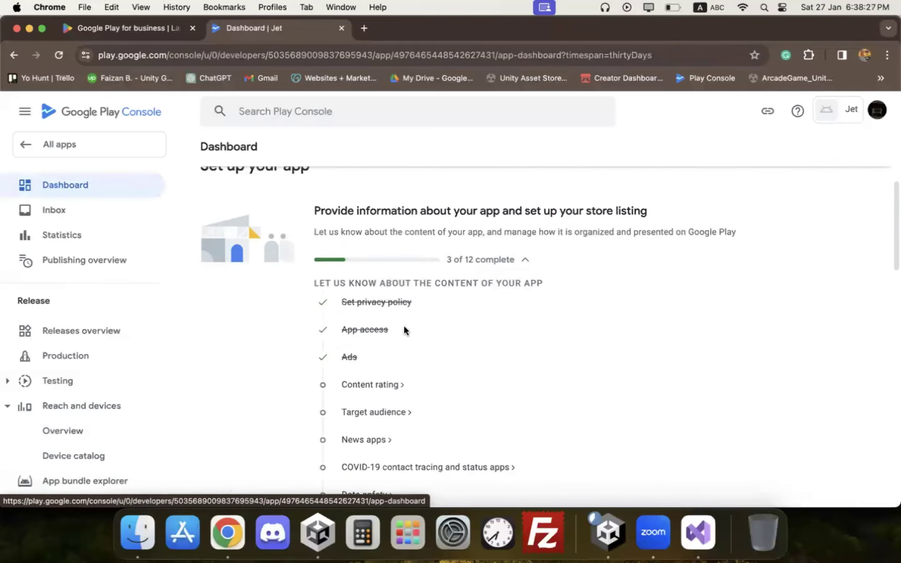
Step: Start the content rating questionnaire with the contact e-mail and Game as the category
{"action": "left_click", "coordinate": [368, 383]}
{"action": "scroll", "coordinate": [365, 286], "scroll_direction": "down", "scroll_amount": 3}
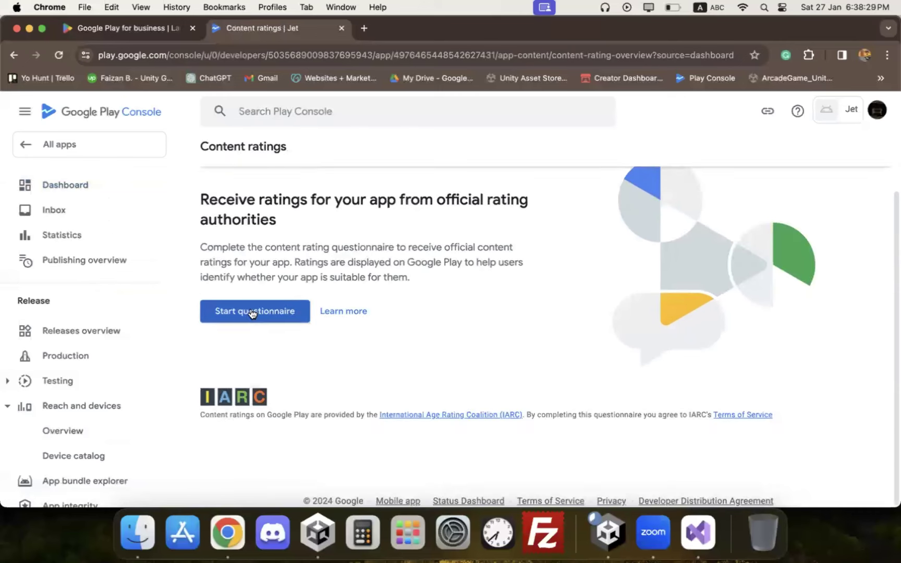
{"action": "left_click", "coordinate": [255, 312]}
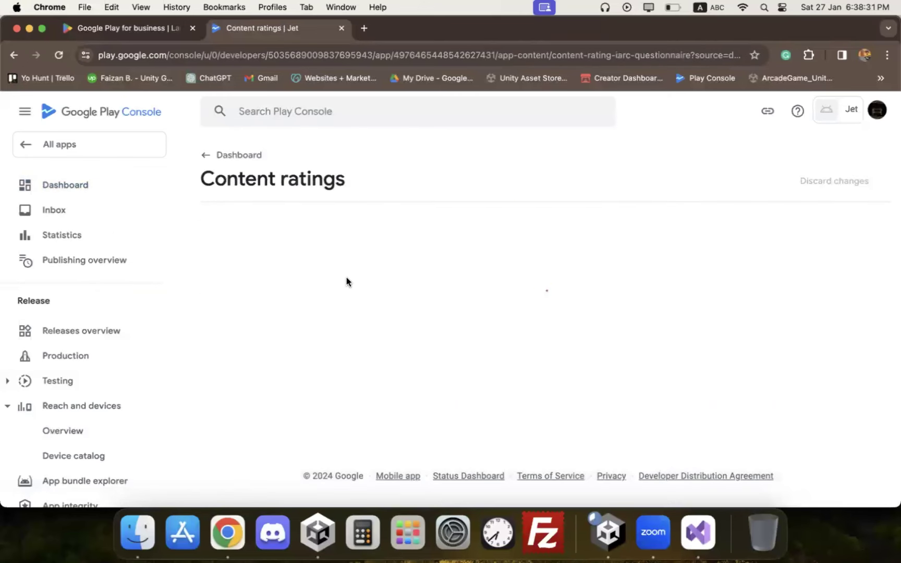
{"action": "left_click", "coordinate": [446, 283]}
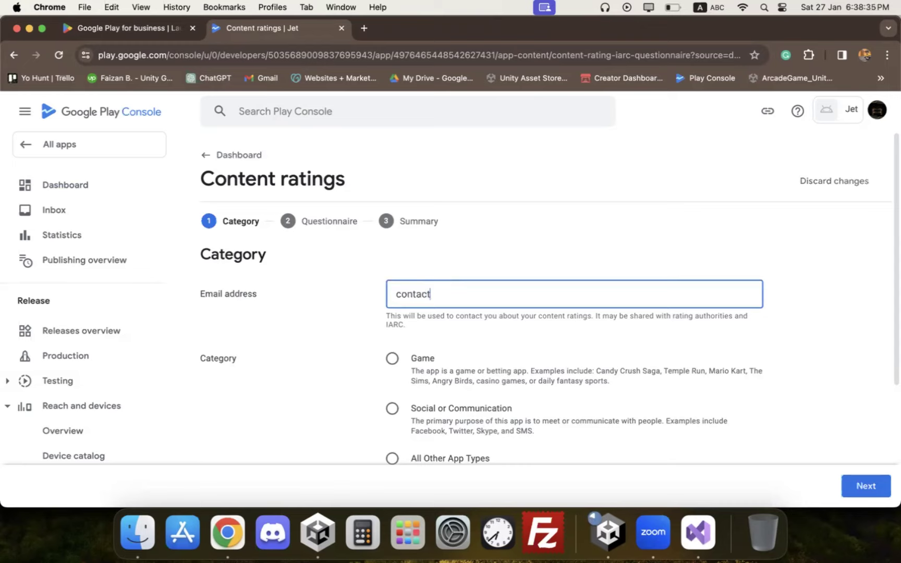
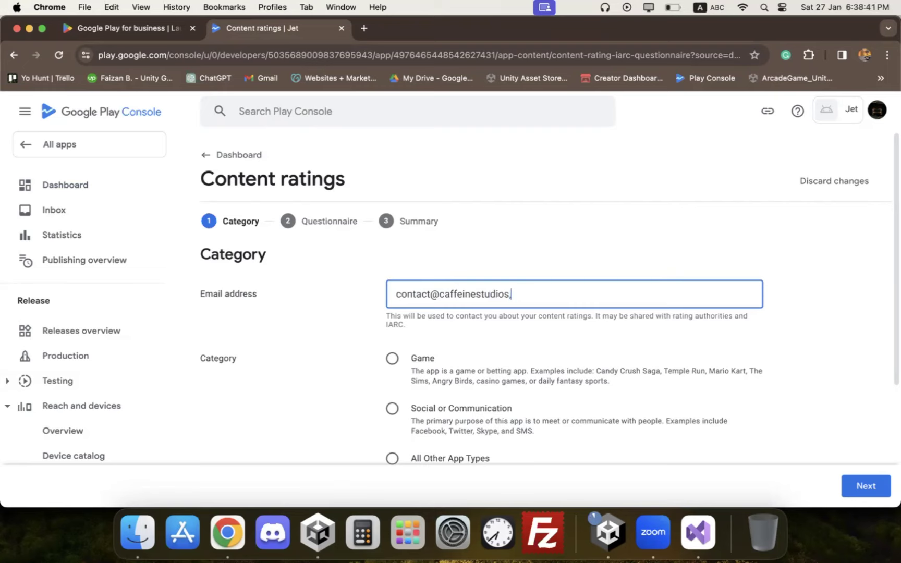
{"action": "left_click", "coordinate": [446, 362]}
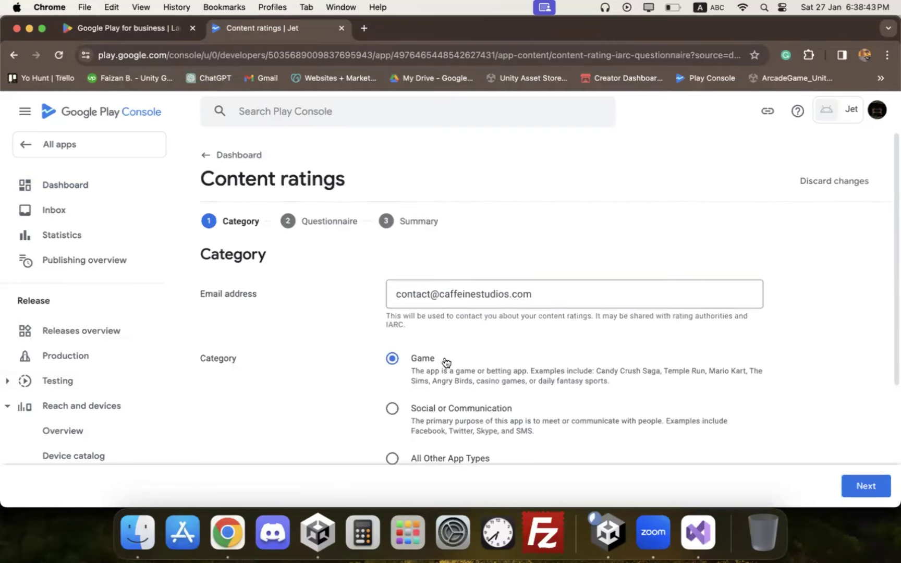
{"action": "scroll", "coordinate": [441, 355], "scroll_direction": "down", "scroll_amount": 3}
{"action": "scroll", "coordinate": [440, 352], "scroll_direction": "down", "scroll_amount": 2}
{"action": "left_click", "coordinate": [843, 483]}
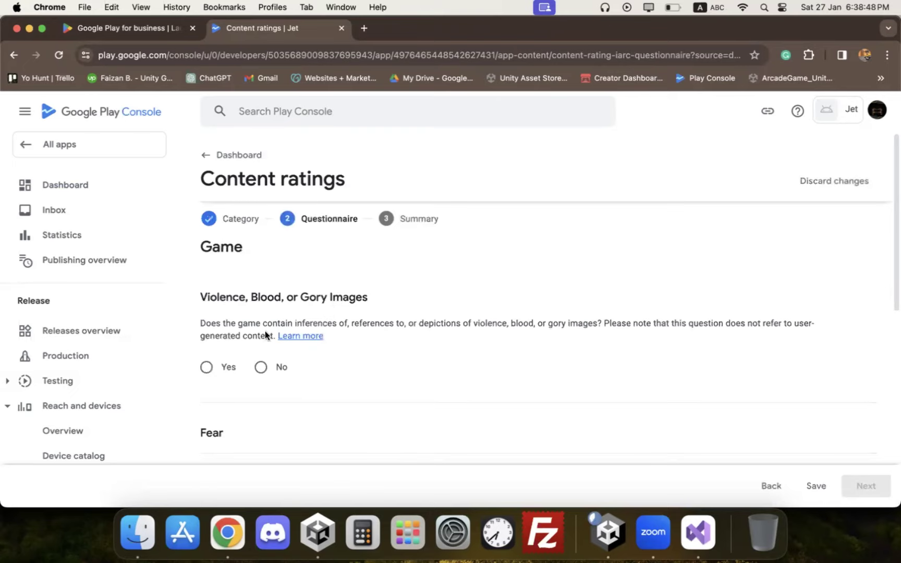
Step: Answer No to violence, fear, sexuality, gambling, language, controlled substance and crude humor questions
{"action": "scroll", "coordinate": [263, 342], "scroll_direction": "down", "scroll_amount": 1}
{"action": "left_click", "coordinate": [261, 353]}
{"action": "scroll", "coordinate": [260, 365], "scroll_direction": "down", "scroll_amount": 3}
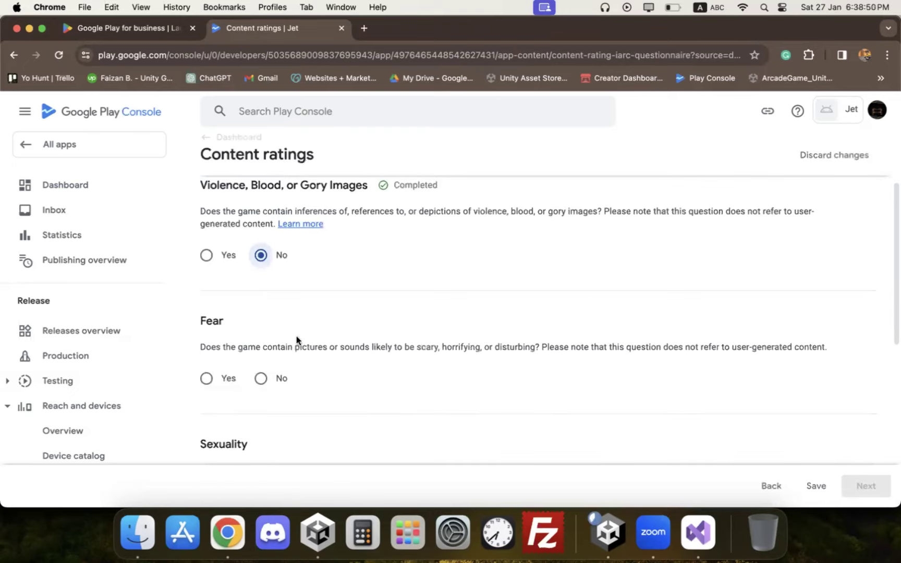
{"action": "left_click", "coordinate": [261, 376]}
{"action": "scroll", "coordinate": [260, 396], "scroll_direction": "down", "scroll_amount": 3}
{"action": "scroll", "coordinate": [302, 318], "scroll_direction": "down", "scroll_amount": 3}
{"action": "left_click", "coordinate": [284, 305]}
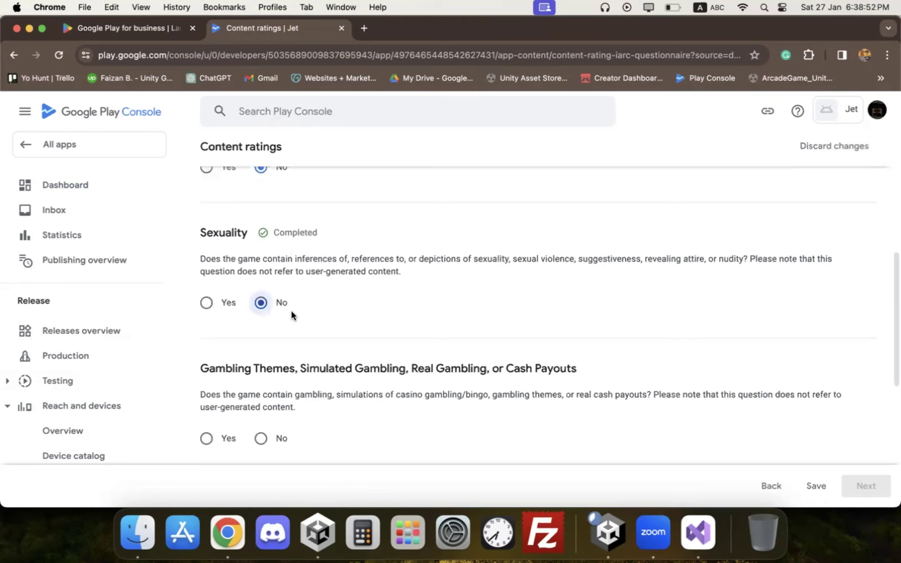
{"action": "left_click", "coordinate": [265, 430]}
{"action": "scroll", "coordinate": [264, 425], "scroll_direction": "down", "scroll_amount": 1}
{"action": "scroll", "coordinate": [265, 425], "scroll_direction": "down", "scroll_amount": 5}
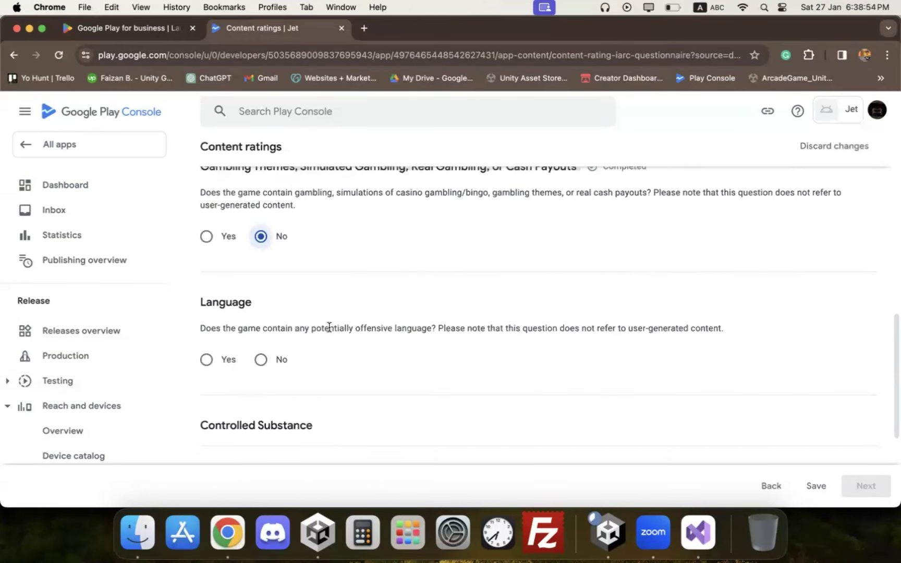
{"action": "left_click", "coordinate": [282, 362]}
{"action": "scroll", "coordinate": [267, 282], "scroll_direction": "down", "scroll_amount": 5}
{"action": "left_click", "coordinate": [290, 265]}
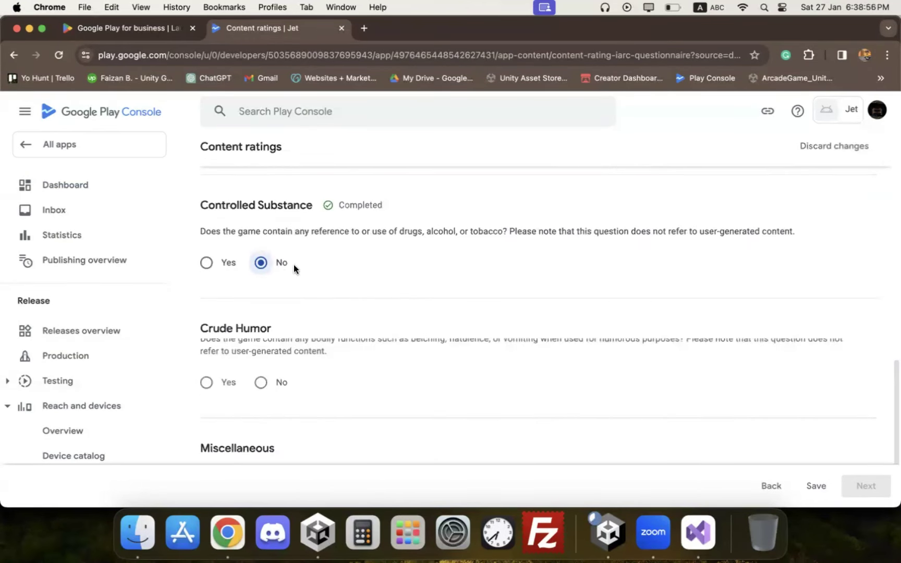
{"action": "left_click", "coordinate": [267, 364]}
Step: Answer No to user interaction, location sharing, digital purchases, Nazi symbols, Korean identity, criminal techniques and terrorism
{"action": "scroll", "coordinate": [315, 305], "scroll_direction": "down", "scroll_amount": 1}
{"action": "scroll", "coordinate": [266, 387], "scroll_direction": "down", "scroll_amount": 3}
{"action": "left_click", "coordinate": [265, 399]}
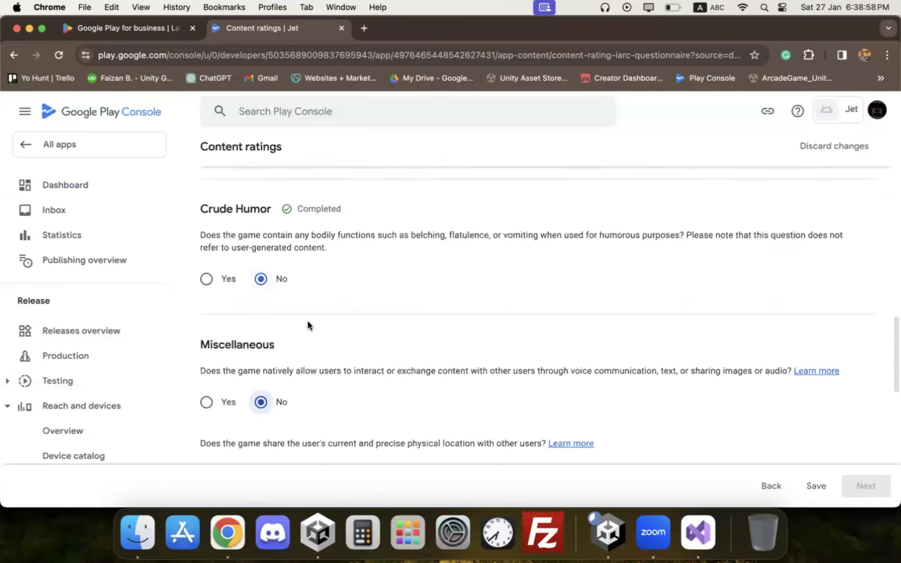
{"action": "scroll", "coordinate": [268, 380], "scroll_direction": "down", "scroll_amount": 3}
{"action": "left_click", "coordinate": [267, 381]}
{"action": "scroll", "coordinate": [307, 355], "scroll_direction": "down", "scroll_amount": 4}
{"action": "left_click", "coordinate": [307, 355]}
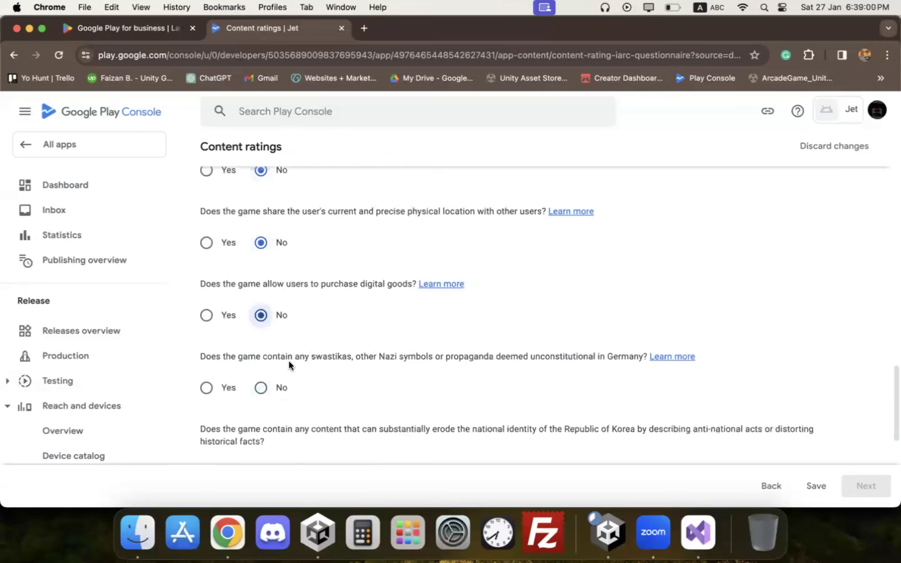
{"action": "scroll", "coordinate": [281, 344], "scroll_direction": "down", "scroll_amount": 8}
{"action": "left_click", "coordinate": [263, 219]}
{"action": "left_click", "coordinate": [264, 289]}
{"action": "double_click", "coordinate": [271, 371]}
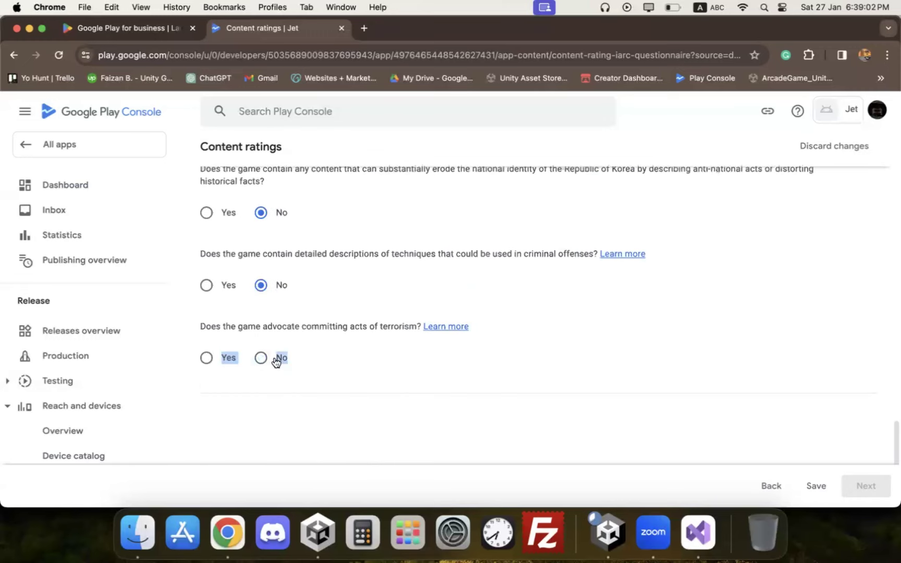
{"action": "left_click", "coordinate": [275, 361]}
{"action": "scroll", "coordinate": [327, 307], "scroll_direction": "up", "scroll_amount": 3}
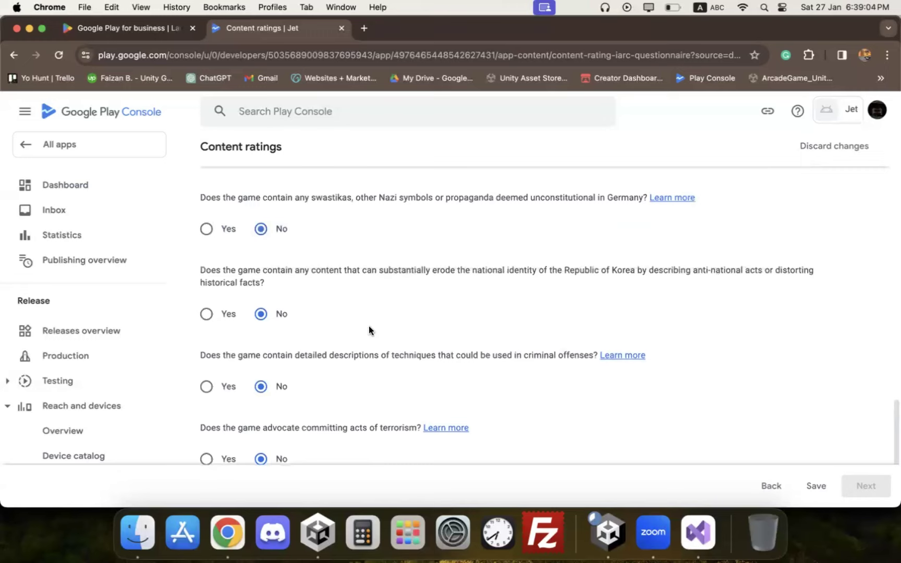
{"action": "scroll", "coordinate": [790, 433], "scroll_direction": "down", "scroll_amount": 4}
Step: Submit the questionnaire and save the resulting ratings: ESRB Everyone, IARC 3+
{"action": "left_click", "coordinate": [817, 484]}
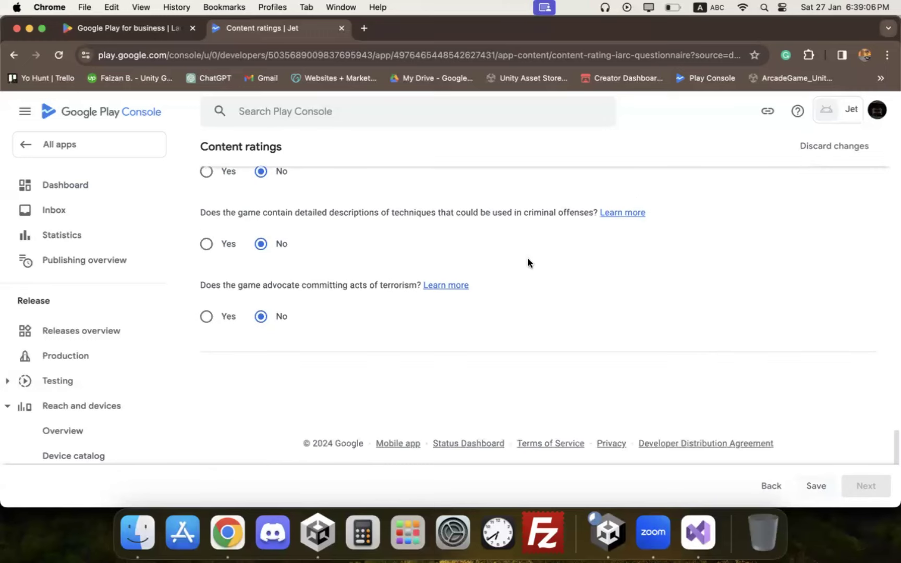
{"action": "left_click", "coordinate": [866, 485]}
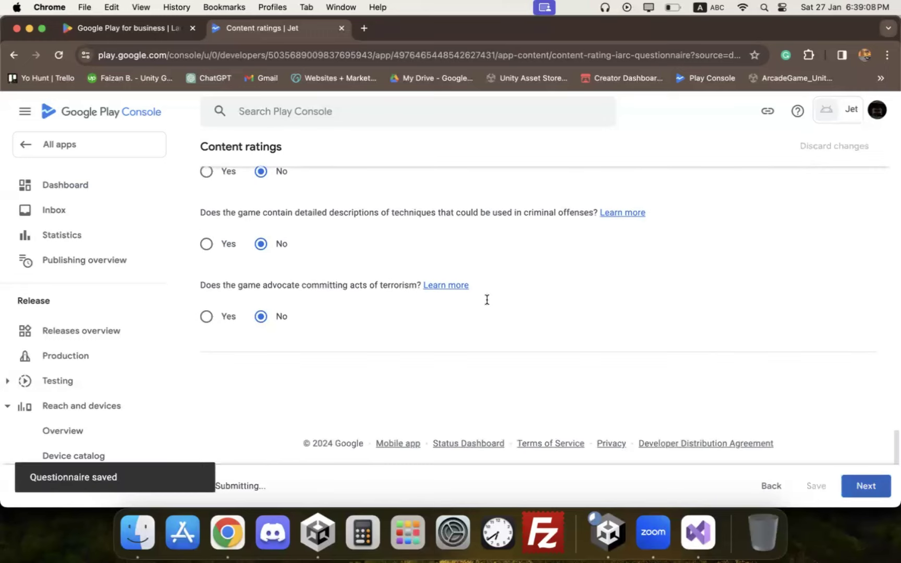
{"action": "scroll", "coordinate": [457, 299], "scroll_direction": "down", "scroll_amount": 6}
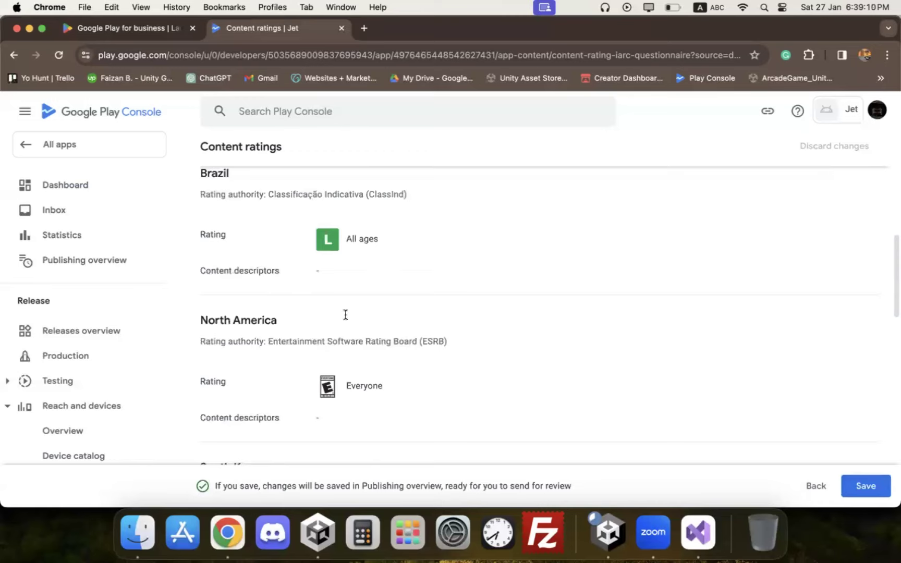
{"action": "scroll", "coordinate": [365, 323], "scroll_direction": "down", "scroll_amount": 3}
{"action": "scroll", "coordinate": [892, 476], "scroll_direction": "down", "scroll_amount": 5}
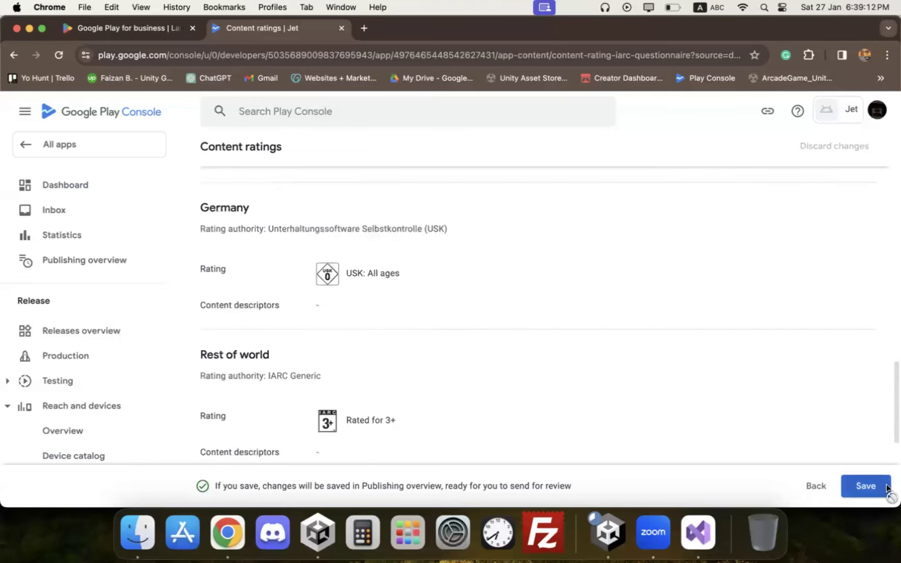
{"action": "left_click", "coordinate": [883, 487]}
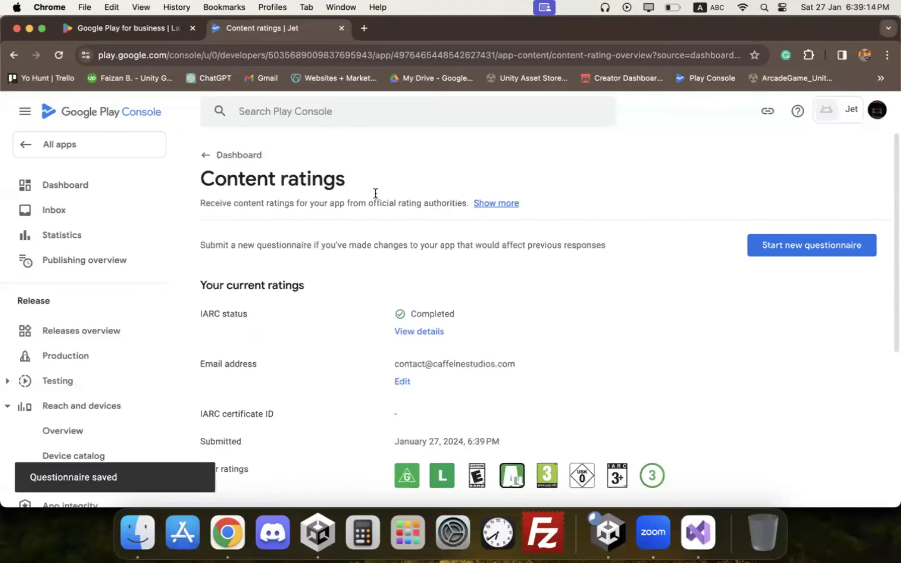
{"action": "left_click", "coordinate": [232, 155]}
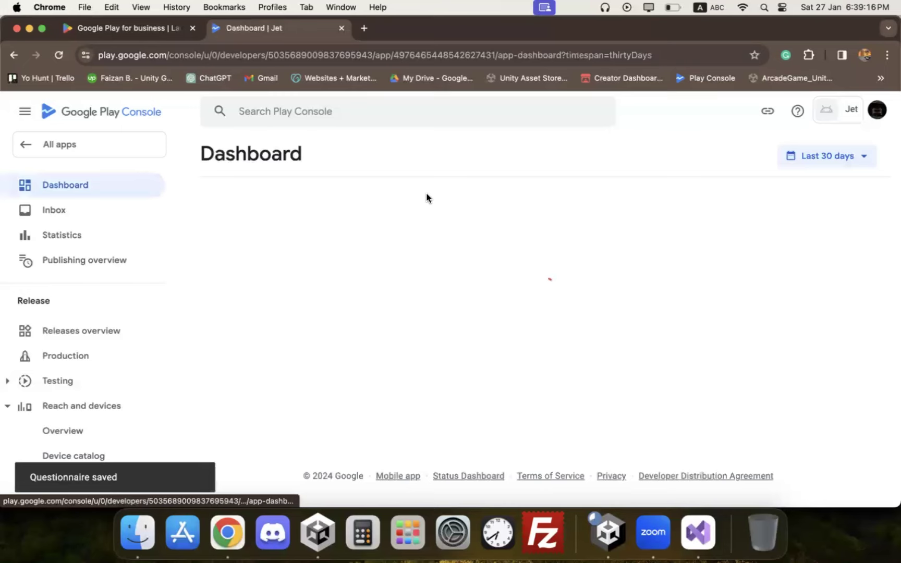
Step: Add the 13-15 and 16-17 age groups to Jet's target audience
{"action": "scroll", "coordinate": [484, 216], "scroll_direction": "down", "scroll_amount": 5}
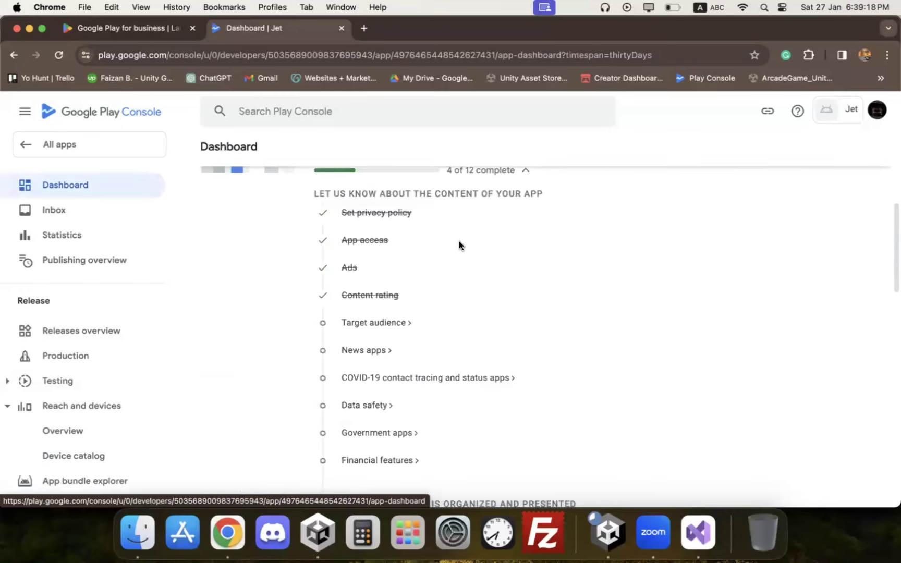
{"action": "scroll", "coordinate": [458, 241], "scroll_direction": "down", "scroll_amount": 2}
{"action": "left_click", "coordinate": [365, 236]}
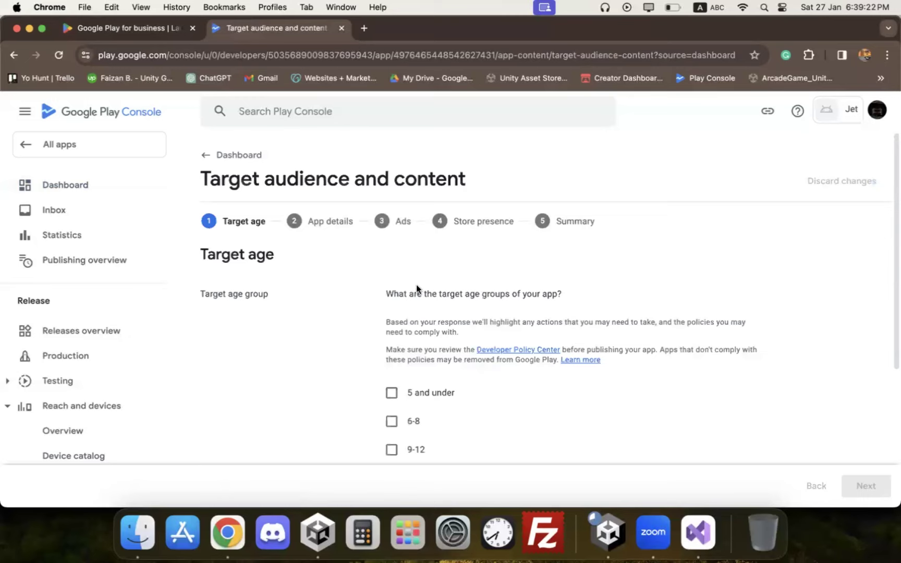
{"action": "scroll", "coordinate": [415, 313], "scroll_direction": "down", "scroll_amount": 3}
{"action": "scroll", "coordinate": [392, 415], "scroll_direction": "down", "scroll_amount": 1}
{"action": "left_click", "coordinate": [391, 404]}
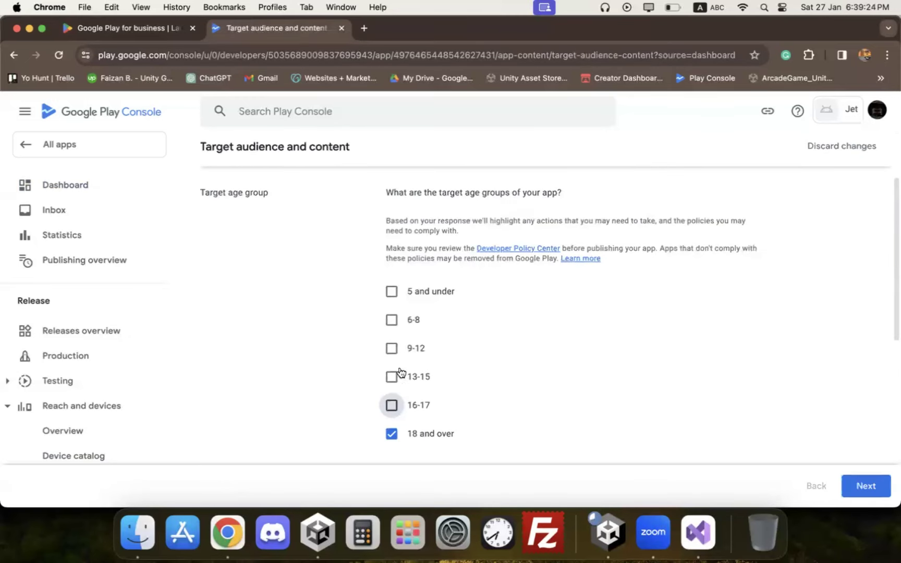
{"action": "left_click", "coordinate": [398, 377]}
{"action": "right_click", "coordinate": [467, 376]}
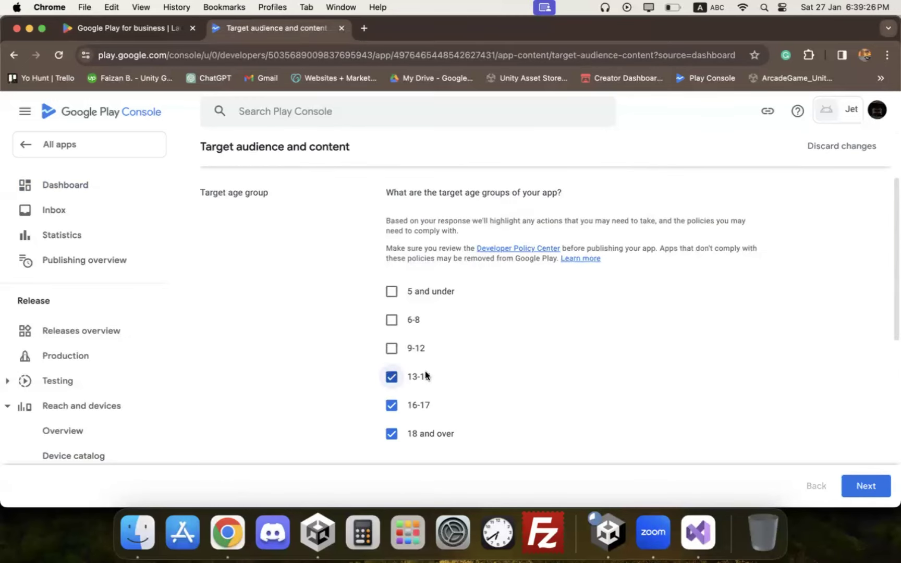
{"action": "left_click", "coordinate": [417, 360]}
Step: State the listing doesn't appeal to children and save the target audience
{"action": "left_click", "coordinate": [847, 481]}
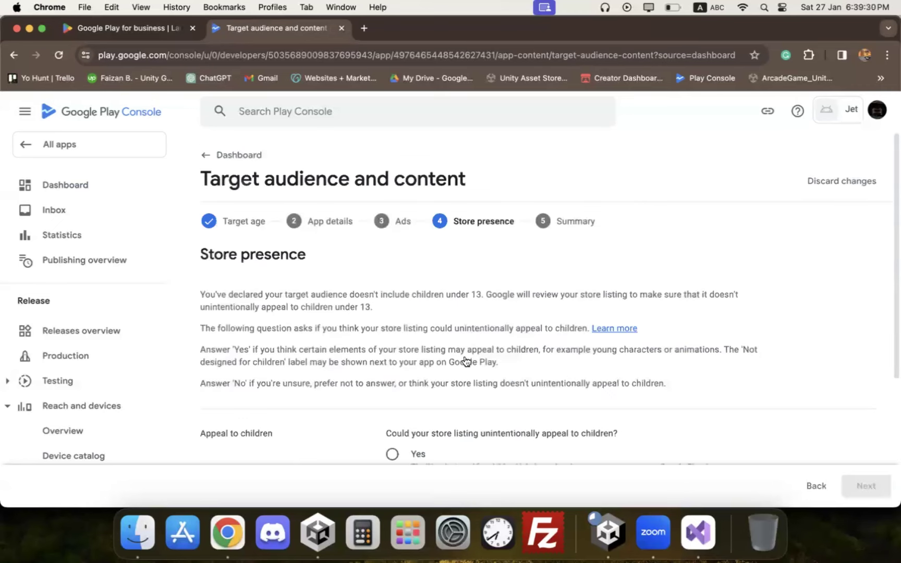
{"action": "scroll", "coordinate": [432, 334], "scroll_direction": "down", "scroll_amount": 3}
{"action": "left_click", "coordinate": [415, 375]}
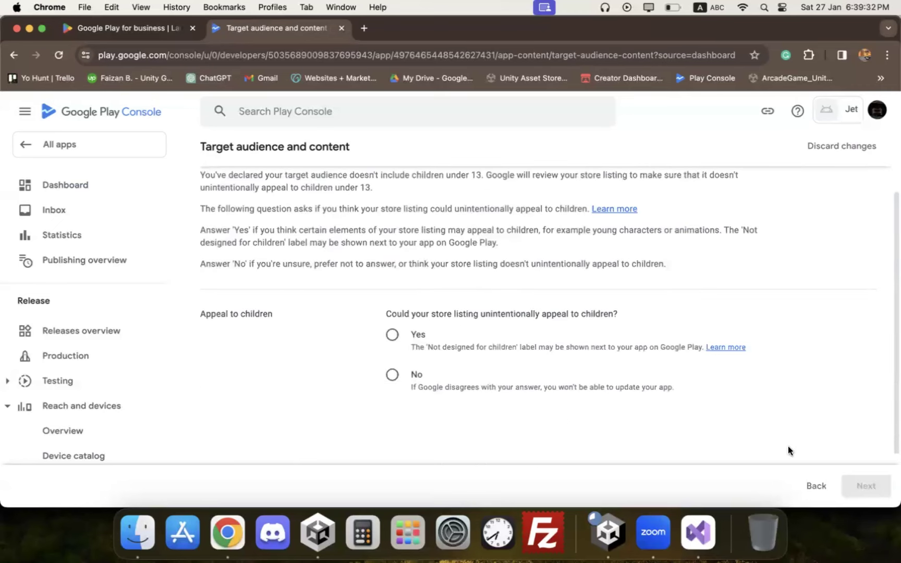
{"action": "left_click", "coordinate": [863, 485]}
{"action": "scroll", "coordinate": [584, 376], "scroll_direction": "down", "scroll_amount": 1}
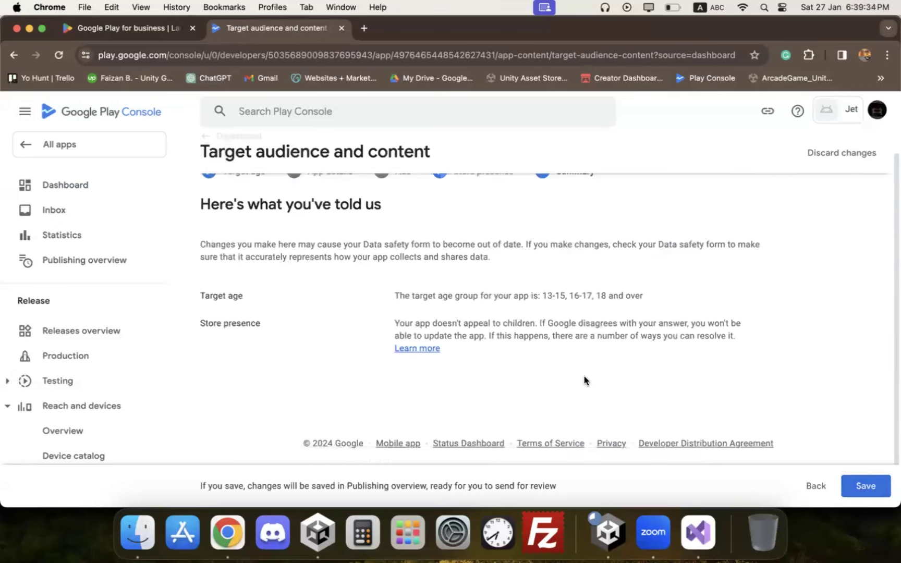
{"action": "left_click", "coordinate": [846, 479]}
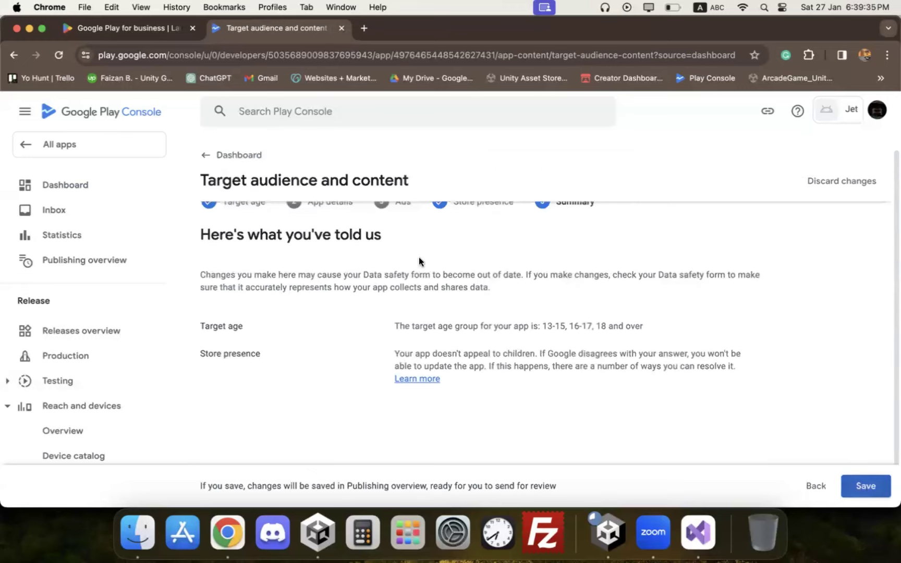
{"action": "left_click", "coordinate": [120, 192]}
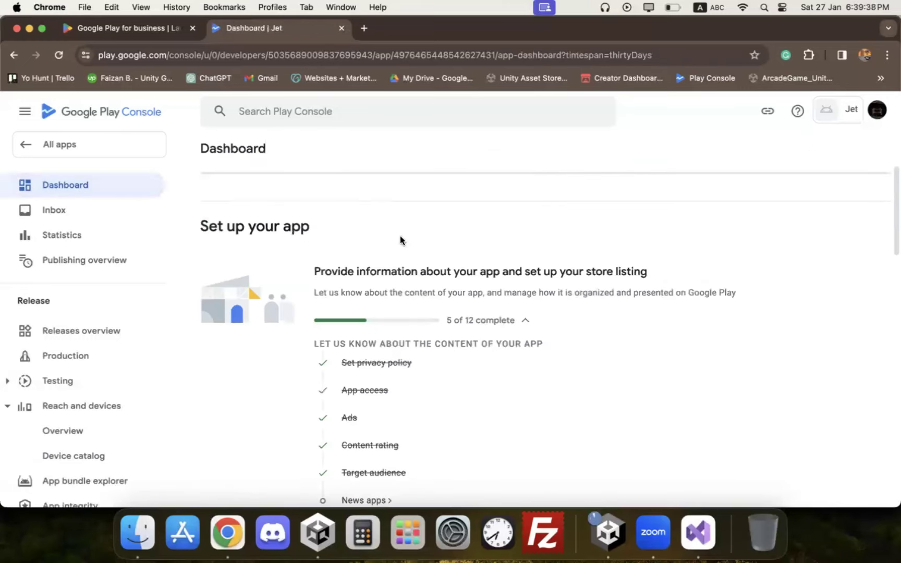
Step: Save the News apps declaration, then go to the COVID-19 declaration
{"action": "scroll", "coordinate": [386, 245], "scroll_direction": "down", "scroll_amount": 5}
{"action": "left_click", "coordinate": [372, 251]}
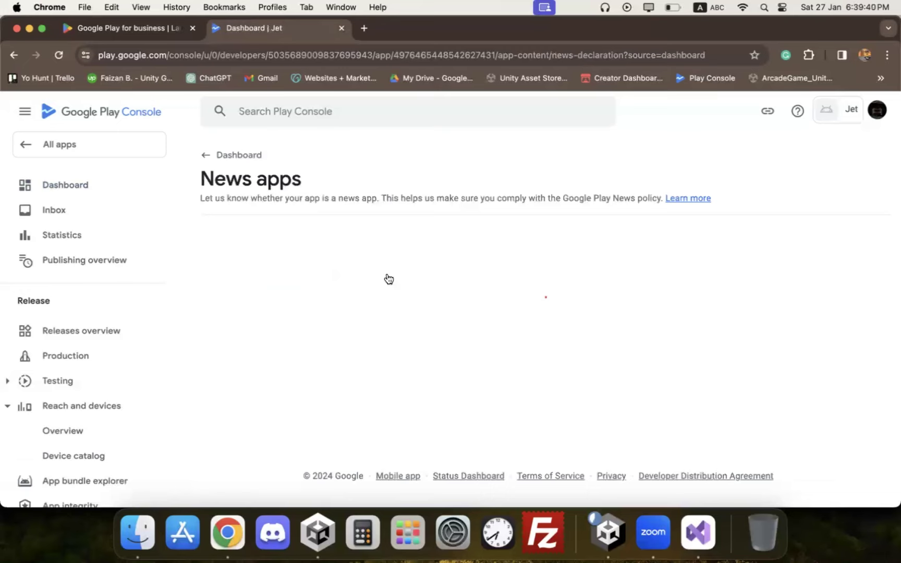
{"action": "left_click", "coordinate": [847, 475]}
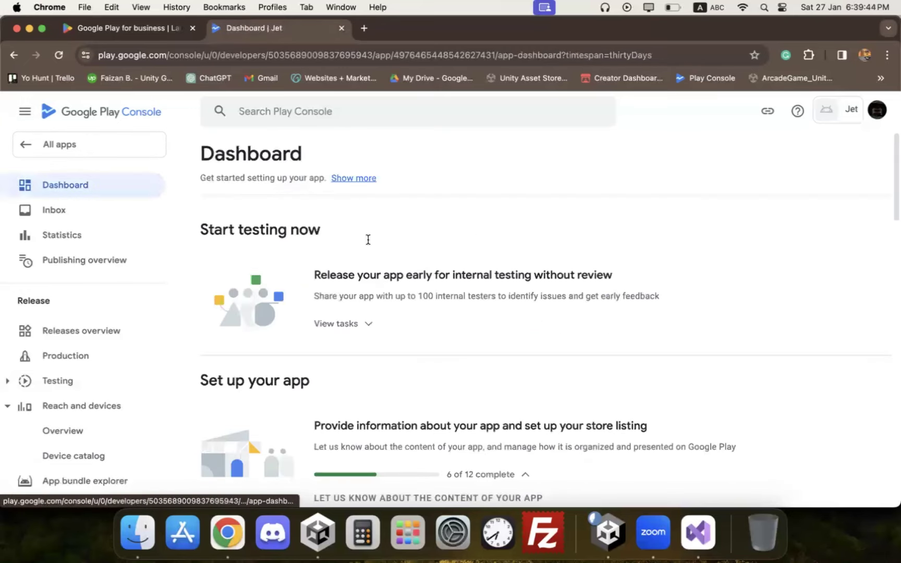
{"action": "left_click", "coordinate": [367, 321]}
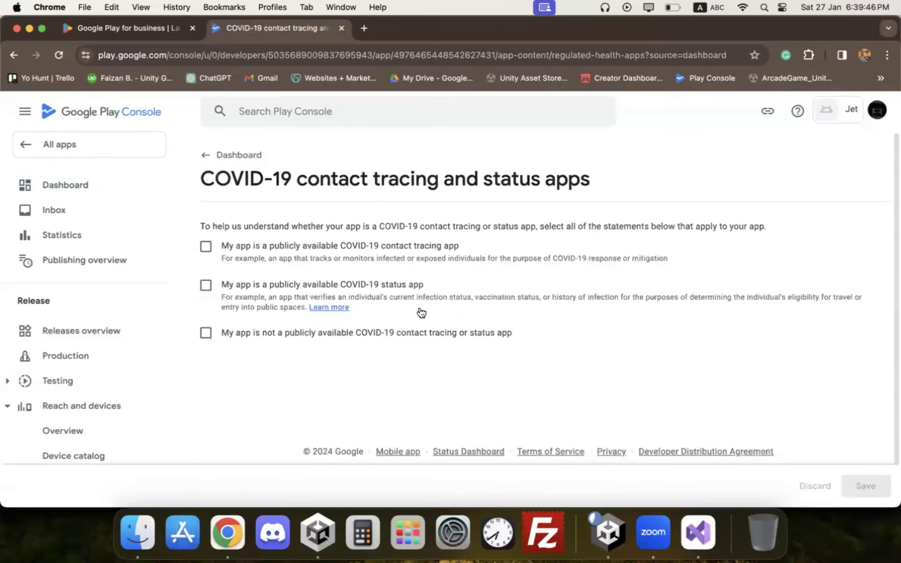
Step: Declare Jet is not a publicly available COVID-19 contact tracing or status app
{"action": "left_click", "coordinate": [226, 335]}
{"action": "left_click", "coordinate": [865, 485]}
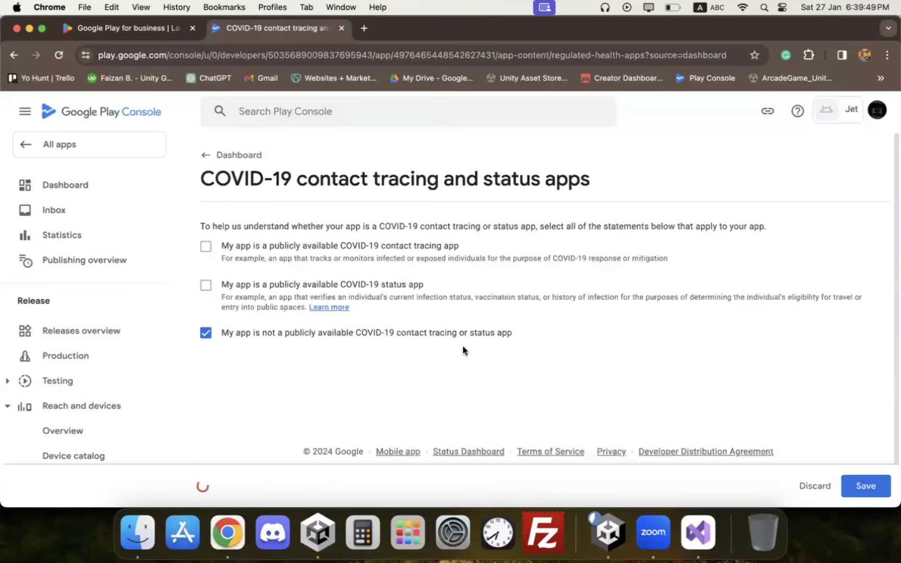
{"action": "left_click", "coordinate": [230, 155]}
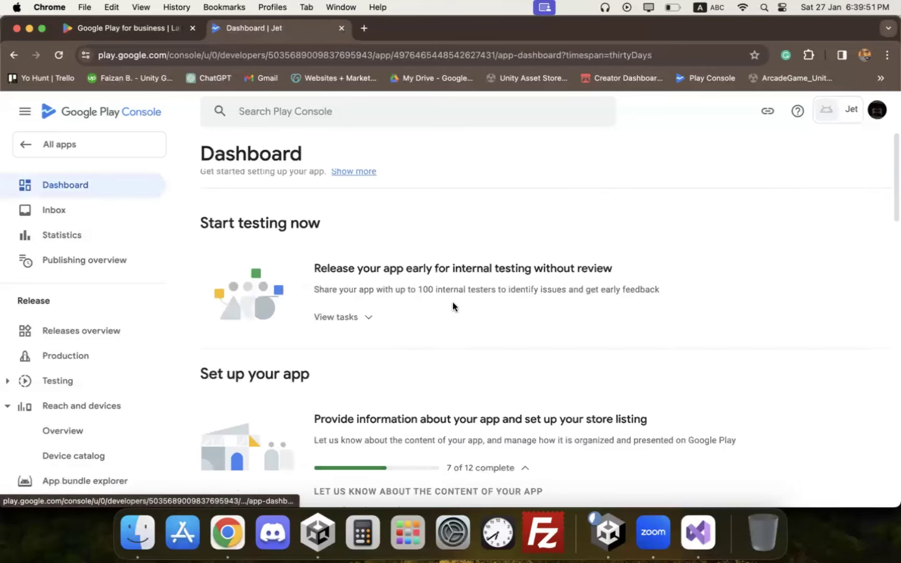
Step: Begin the Data safety declaration and close the WhatsApp tab
{"action": "left_click", "coordinate": [390, 362]}
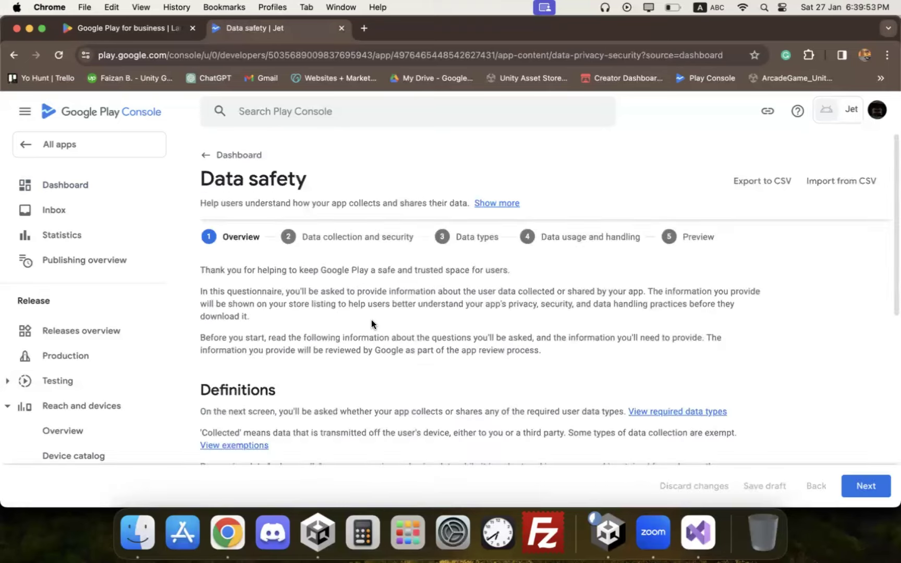
{"action": "scroll", "coordinate": [365, 326], "scroll_direction": "down", "scroll_amount": 5}
{"action": "left_click", "coordinate": [856, 486]}
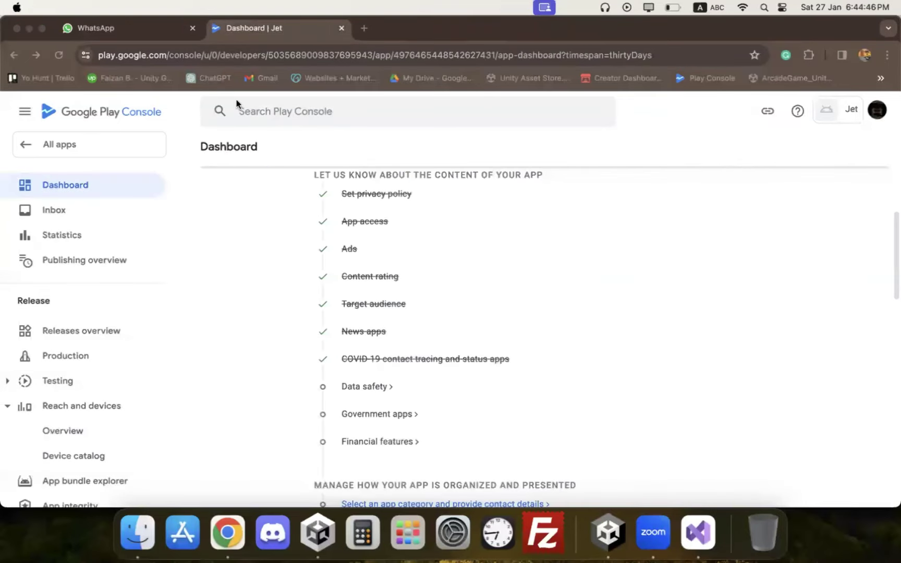
{"action": "left_click", "coordinate": [192, 29]}
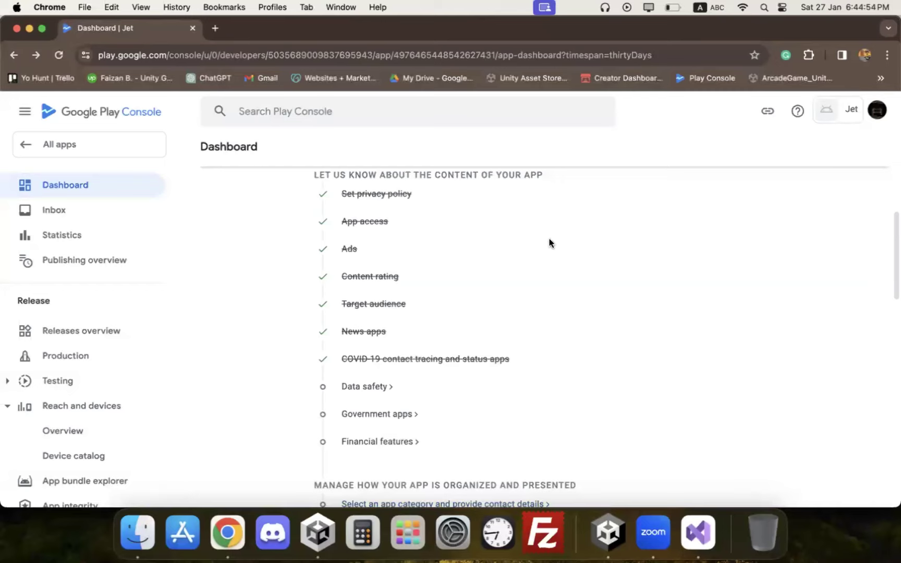
{"action": "scroll", "coordinate": [475, 336], "scroll_direction": "down", "scroll_amount": 1}
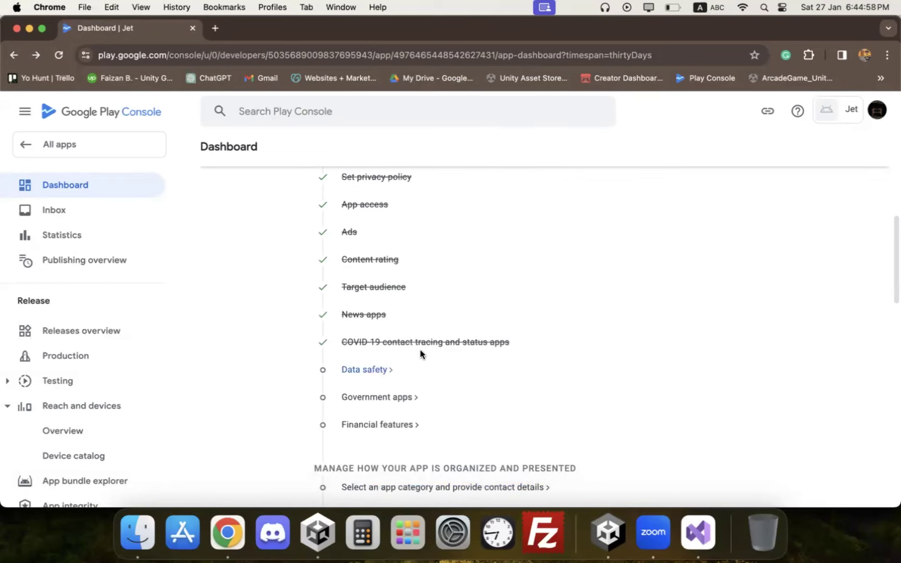
{"action": "left_click", "coordinate": [356, 369]}
Step: On the data collection step, answer Yes to collecting user data
{"action": "scroll", "coordinate": [490, 268], "scroll_direction": "down", "scroll_amount": 5}
{"action": "scroll", "coordinate": [495, 270], "scroll_direction": "down", "scroll_amount": 3}
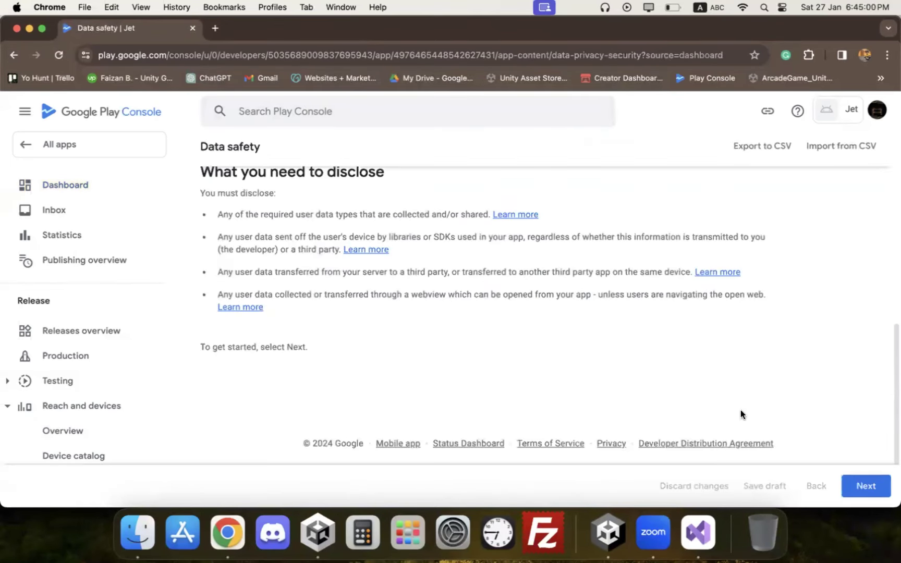
{"action": "left_click", "coordinate": [866, 485]}
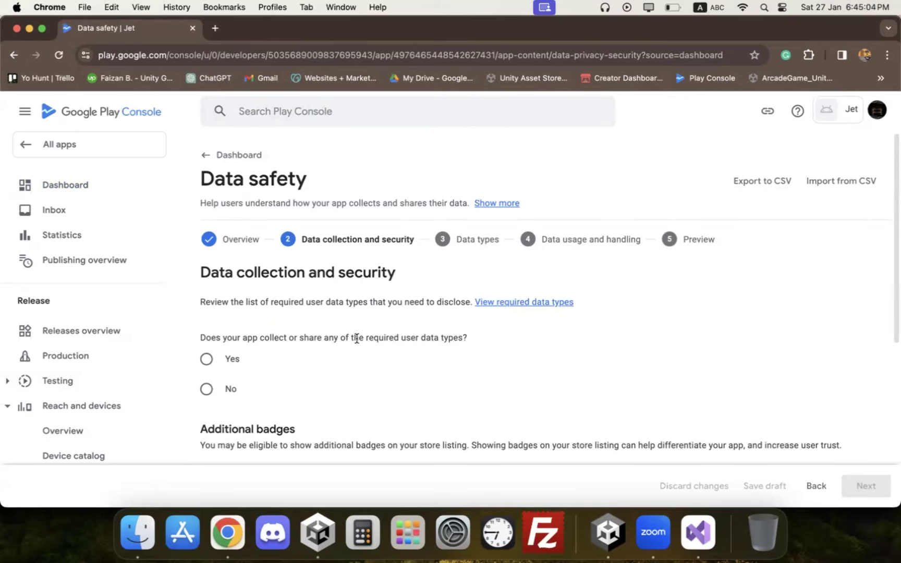
{"action": "scroll", "coordinate": [312, 355], "scroll_direction": "down", "scroll_amount": 1}
{"action": "left_click", "coordinate": [237, 367]}
{"action": "scroll", "coordinate": [323, 331], "scroll_direction": "down", "scroll_amount": 4}
{"action": "scroll", "coordinate": [325, 331], "scroll_direction": "down", "scroll_amount": 3}
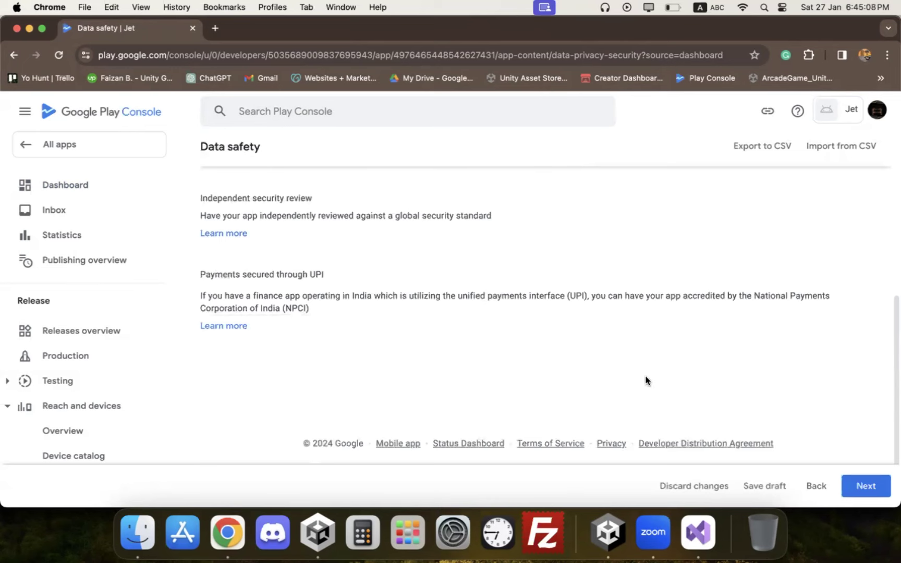
{"action": "scroll", "coordinate": [645, 380], "scroll_direction": "up", "scroll_amount": 5}
{"action": "left_click", "coordinate": [226, 320]}
Step: Confirm data is encrypted in transit and that users cannot create accounts
{"action": "scroll", "coordinate": [334, 303], "scroll_direction": "down", "scroll_amount": 2}
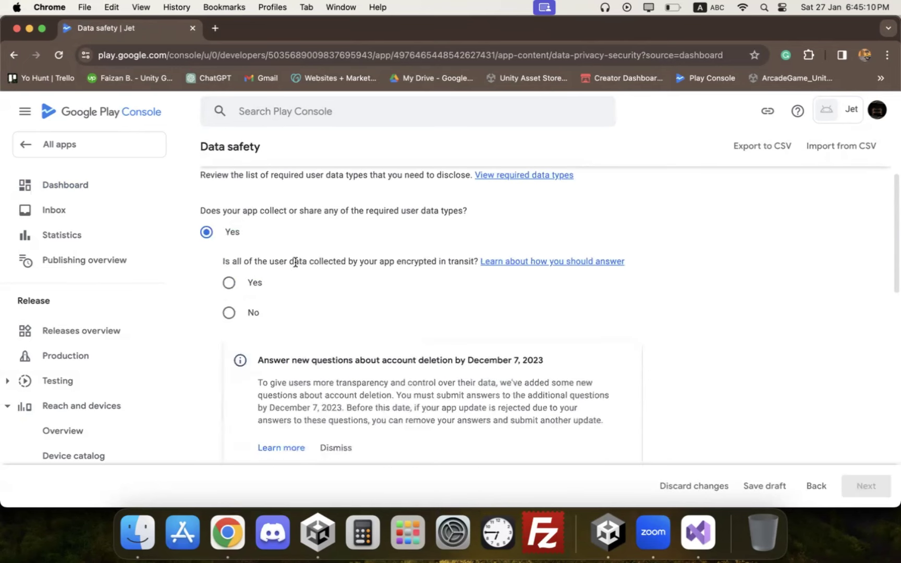
{"action": "left_click", "coordinate": [249, 290]}
{"action": "scroll", "coordinate": [326, 281], "scroll_direction": "down", "scroll_amount": 6}
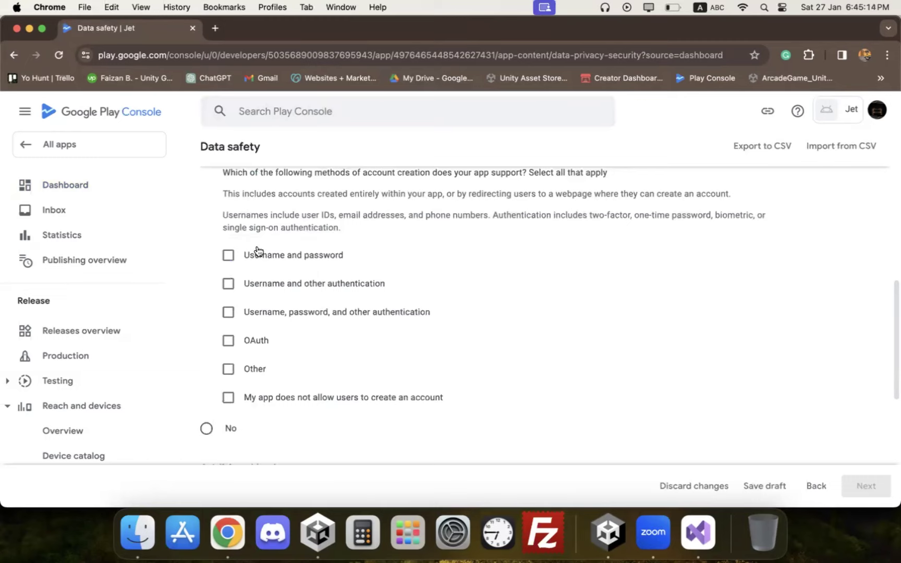
{"action": "left_click", "coordinate": [228, 397]}
{"action": "scroll", "coordinate": [364, 386], "scroll_direction": "down", "scroll_amount": 4}
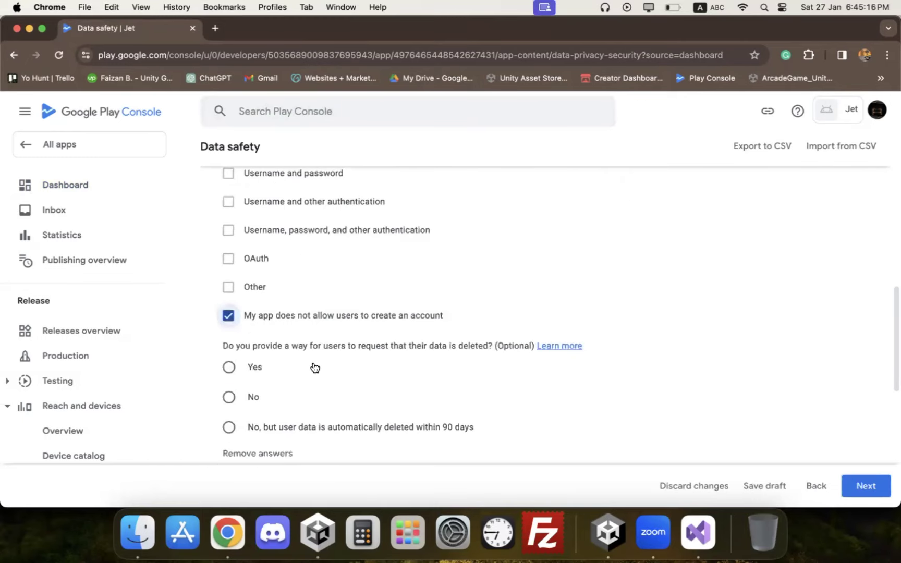
{"action": "scroll", "coordinate": [362, 323], "scroll_direction": "down", "scroll_amount": 1}
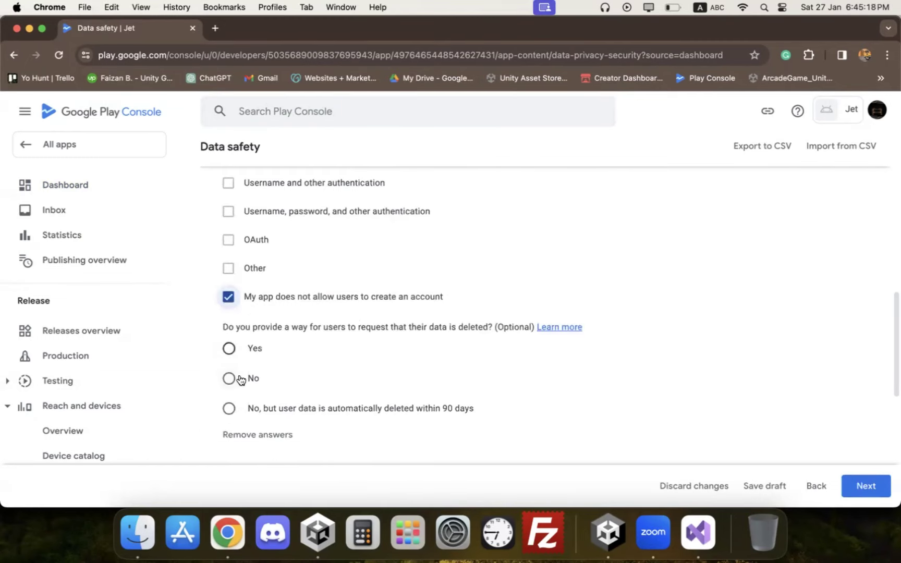
{"action": "scroll", "coordinate": [238, 376], "scroll_direction": "down", "scroll_amount": 3}
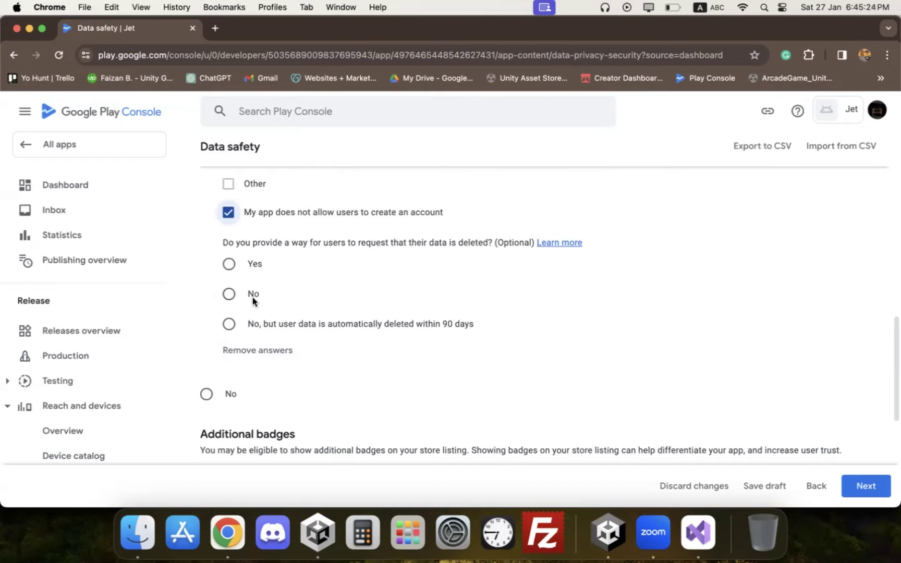
{"action": "scroll", "coordinate": [252, 297], "scroll_direction": "down", "scroll_amount": 10}
Step: Continue to the Data types step of the Data safety form
{"action": "left_click", "coordinate": [865, 485]}
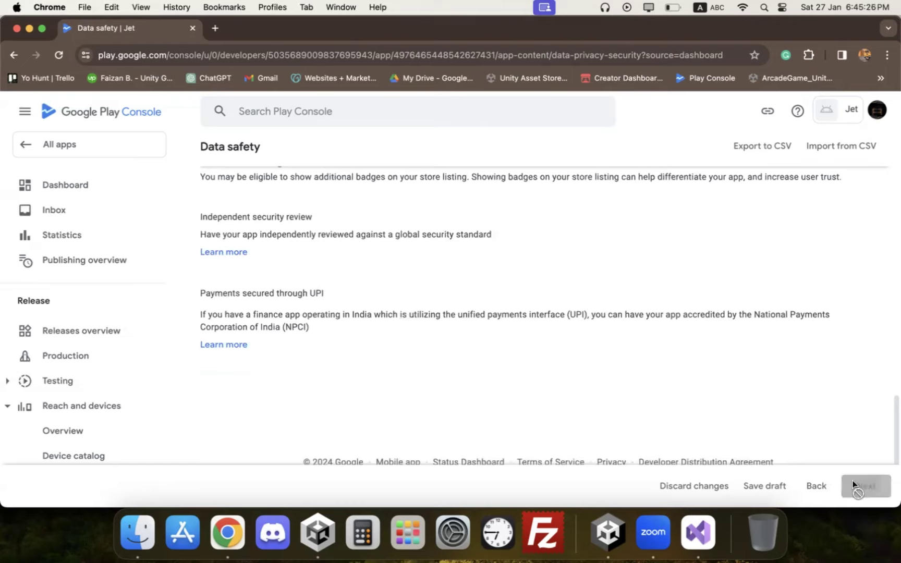
{"action": "scroll", "coordinate": [715, 410], "scroll_direction": "down", "scroll_amount": 5}
{"action": "scroll", "coordinate": [347, 332], "scroll_direction": "up", "scroll_amount": 7}
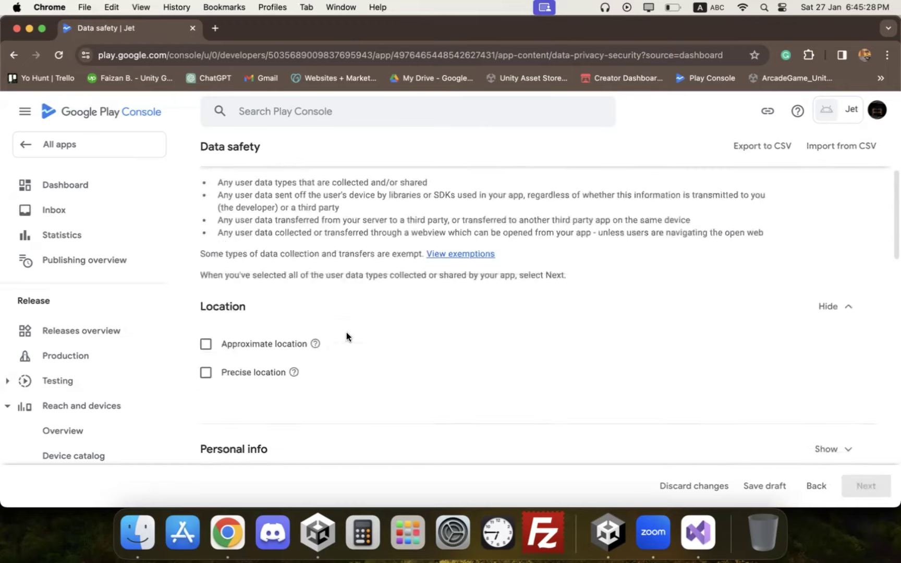
{"action": "scroll", "coordinate": [346, 332], "scroll_direction": "down", "scroll_amount": 3}
{"action": "scroll", "coordinate": [247, 362], "scroll_direction": "down", "scroll_amount": 7}
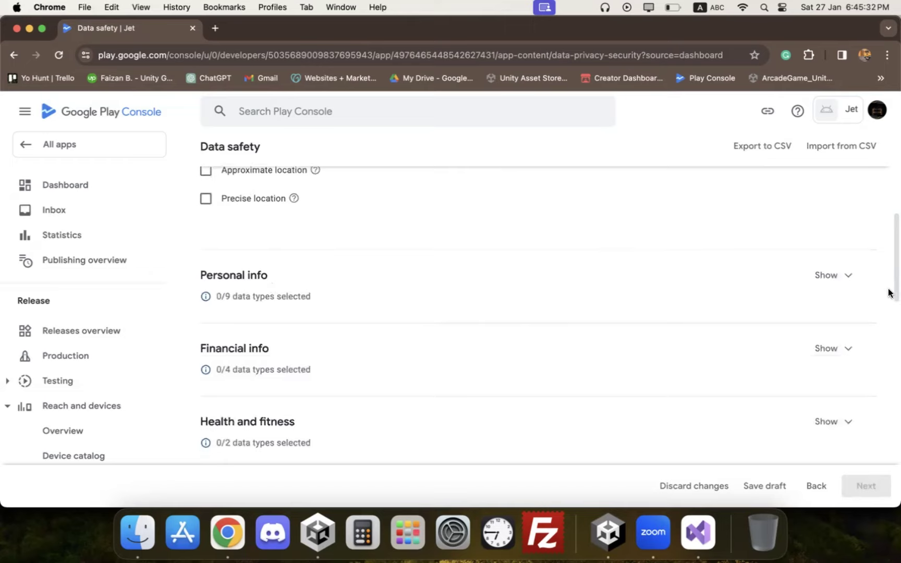
Step: Look through the Personal info and App activity data types
{"action": "left_click", "coordinate": [837, 277]}
{"action": "scroll", "coordinate": [278, 256], "scroll_direction": "down", "scroll_amount": 3}
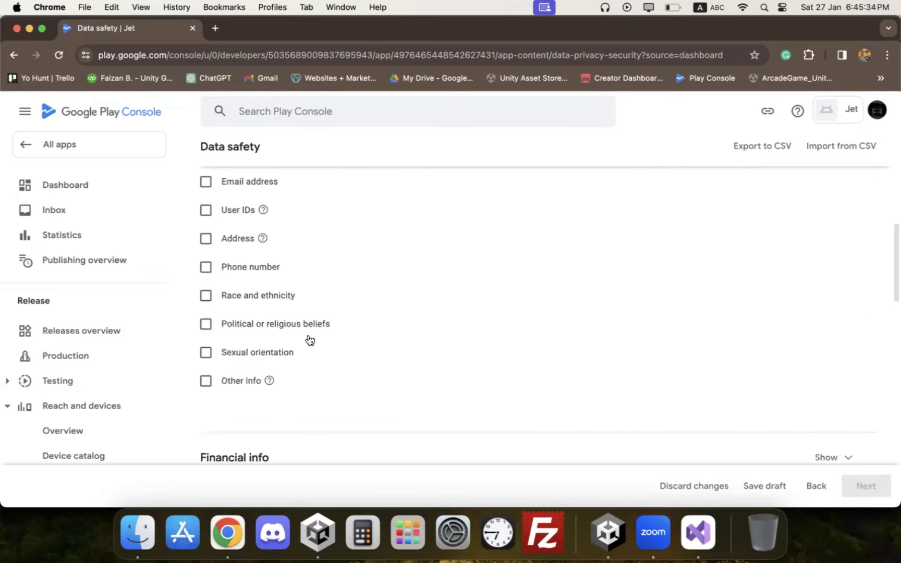
{"action": "scroll", "coordinate": [392, 344], "scroll_direction": "down", "scroll_amount": 7}
{"action": "scroll", "coordinate": [692, 364], "scroll_direction": "down", "scroll_amount": 8}
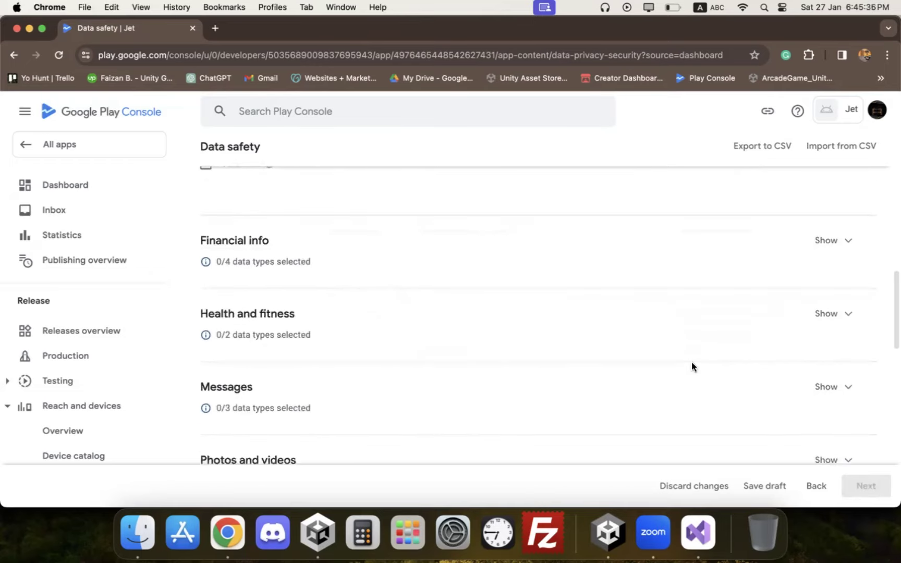
{"action": "scroll", "coordinate": [691, 367], "scroll_direction": "down", "scroll_amount": 8}
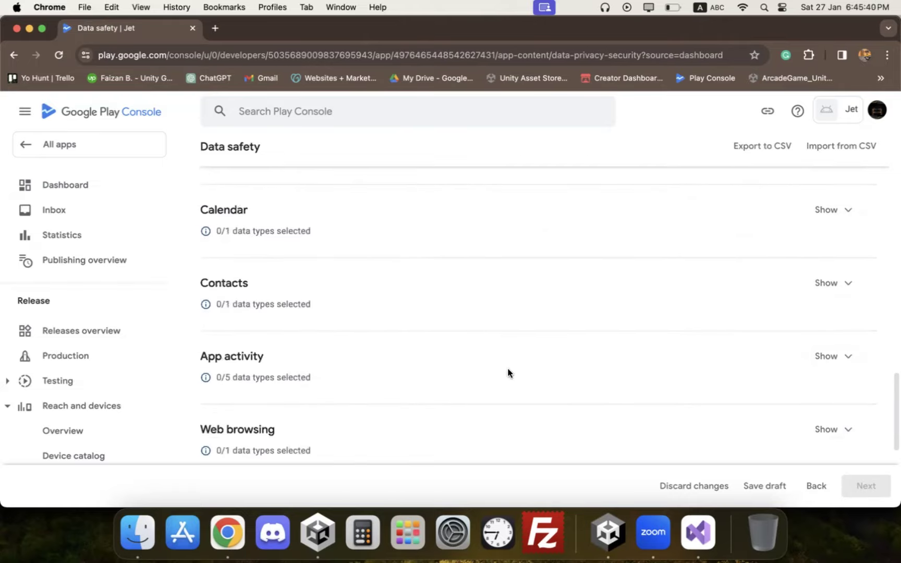
{"action": "left_click", "coordinate": [838, 358]}
{"action": "scroll", "coordinate": [389, 315], "scroll_direction": "up", "scroll_amount": 1}
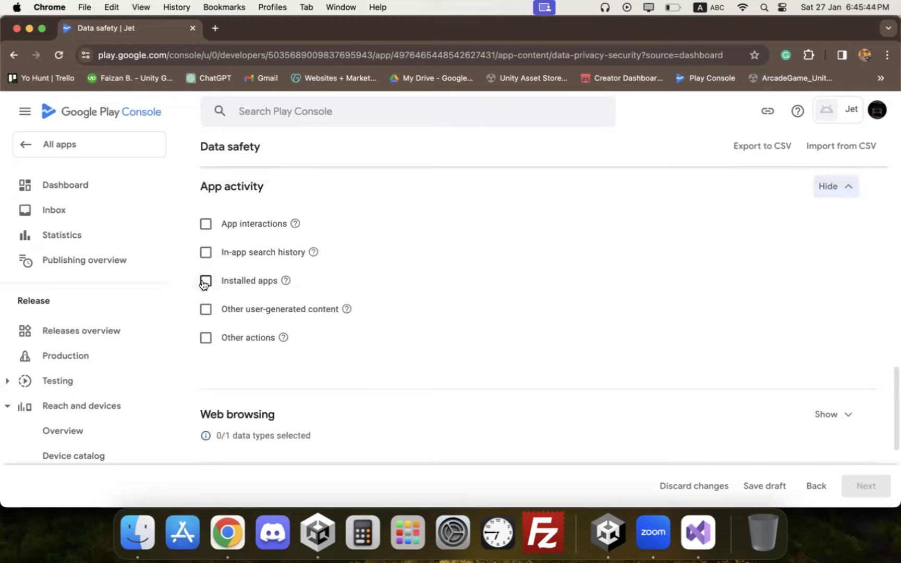
{"action": "scroll", "coordinate": [411, 307], "scroll_direction": "down", "scroll_amount": 5}
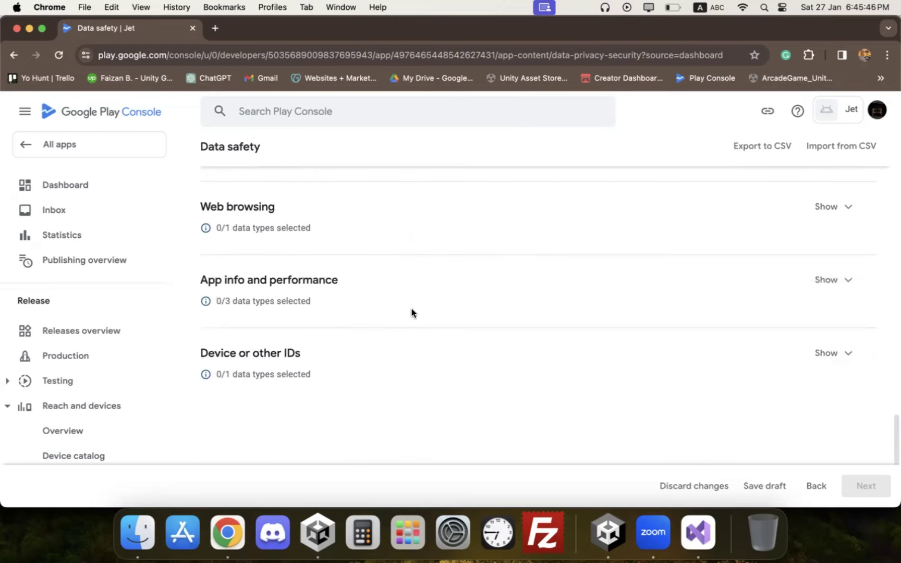
Step: Tick Device or other IDs as a collected data type
{"action": "left_click", "coordinate": [831, 353]}
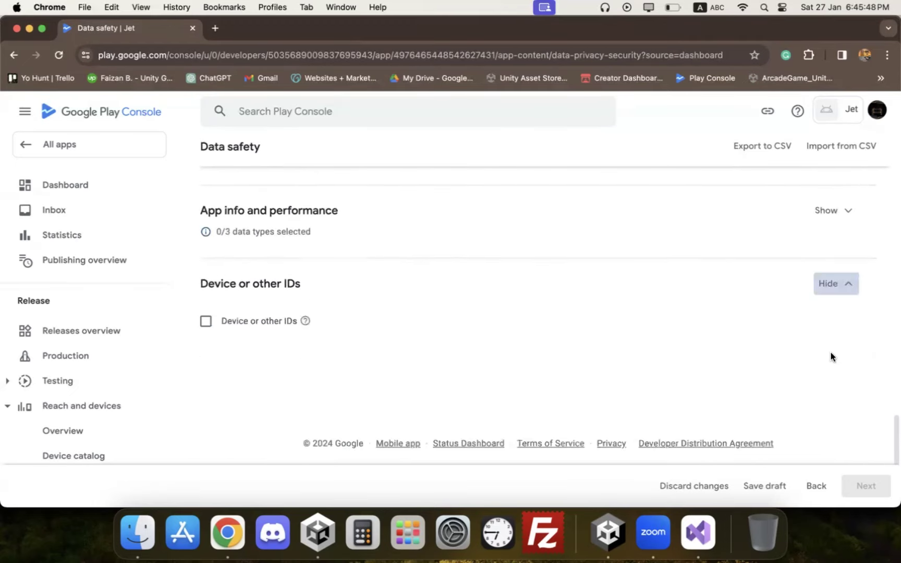
{"action": "left_click", "coordinate": [205, 322]}
{"action": "scroll", "coordinate": [340, 323], "scroll_direction": "up", "scroll_amount": 2}
{"action": "scroll", "coordinate": [340, 327], "scroll_direction": "up", "scroll_amount": 1}
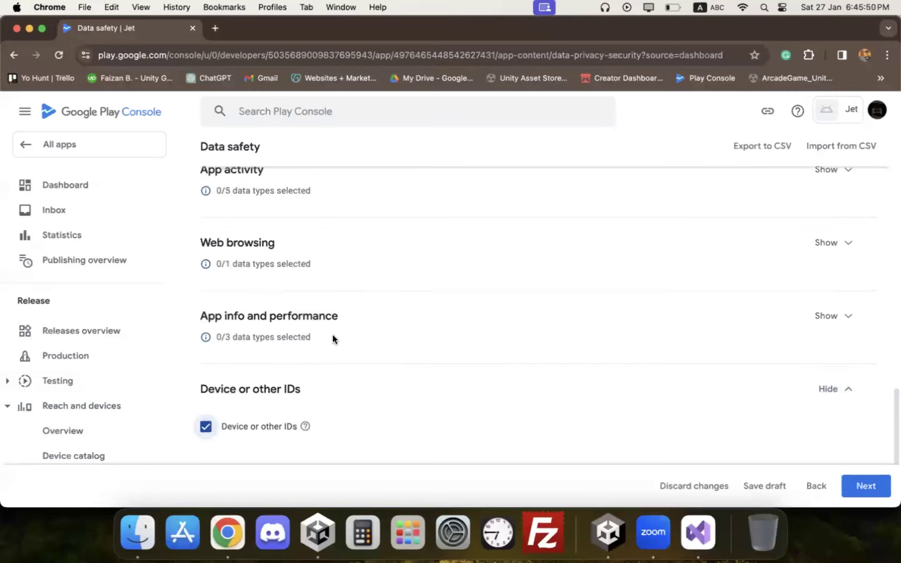
{"action": "scroll", "coordinate": [573, 314], "scroll_direction": "up", "scroll_amount": 1}
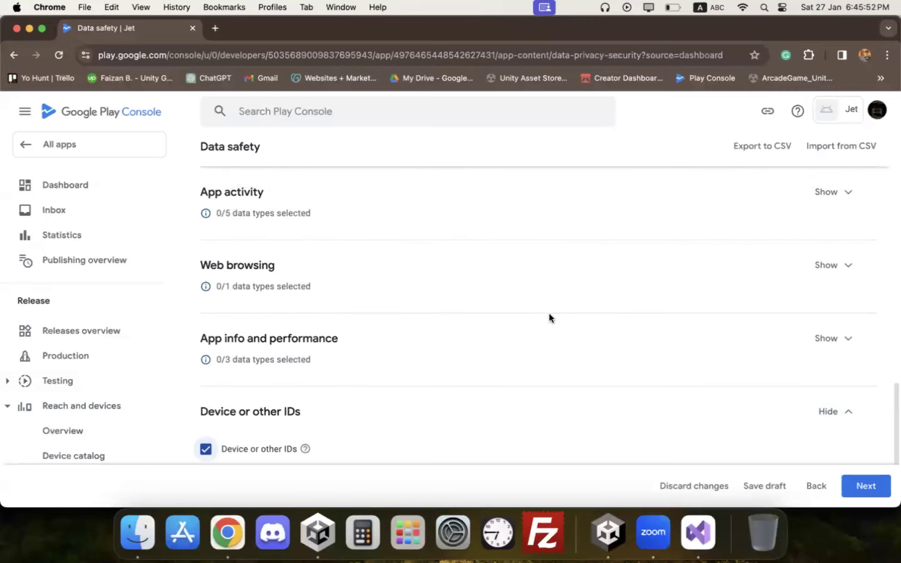
Step: Review App info and performance, Web browsing and App activity, then proceed to Data usage and handling
{"action": "left_click", "coordinate": [826, 340]}
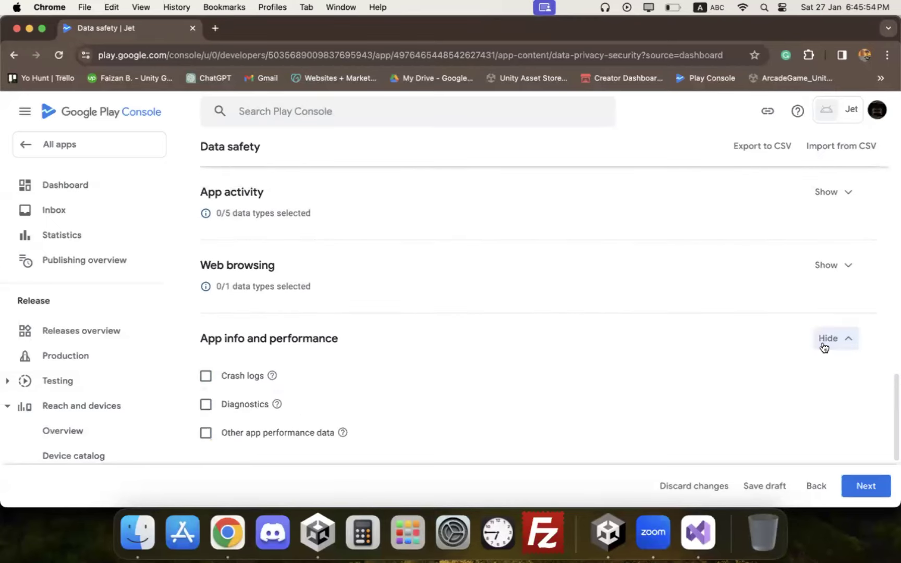
{"action": "scroll", "coordinate": [657, 360], "scroll_direction": "down", "scroll_amount": 1}
{"action": "scroll", "coordinate": [616, 334], "scroll_direction": "up", "scroll_amount": 1}
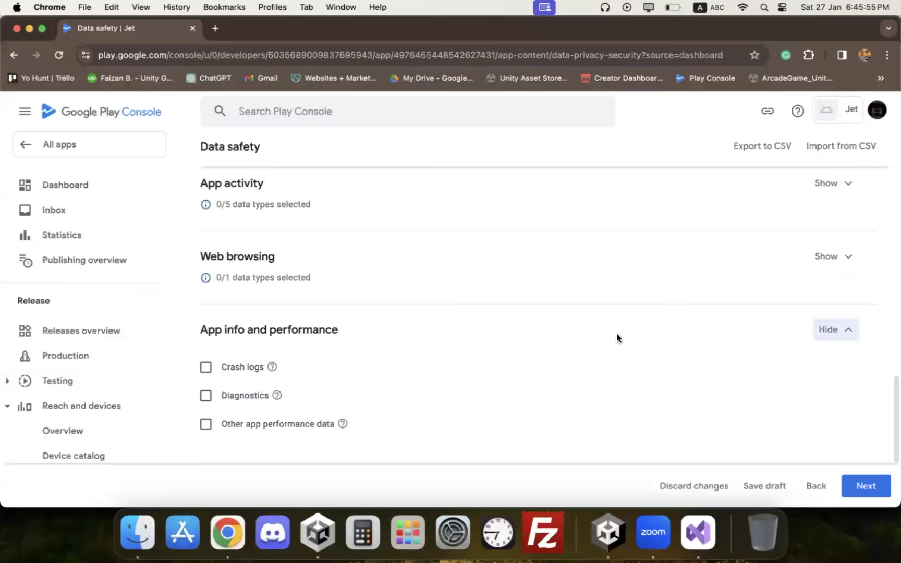
{"action": "left_click", "coordinate": [834, 261]}
{"action": "scroll", "coordinate": [573, 298], "scroll_direction": "up", "scroll_amount": 3}
{"action": "left_click", "coordinate": [820, 256]}
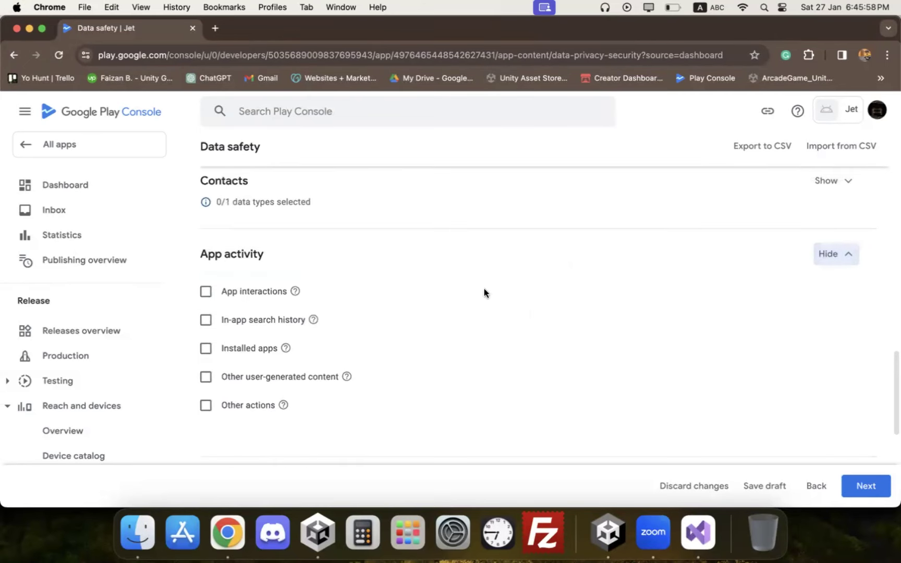
{"action": "scroll", "coordinate": [322, 317], "scroll_direction": "up", "scroll_amount": 2}
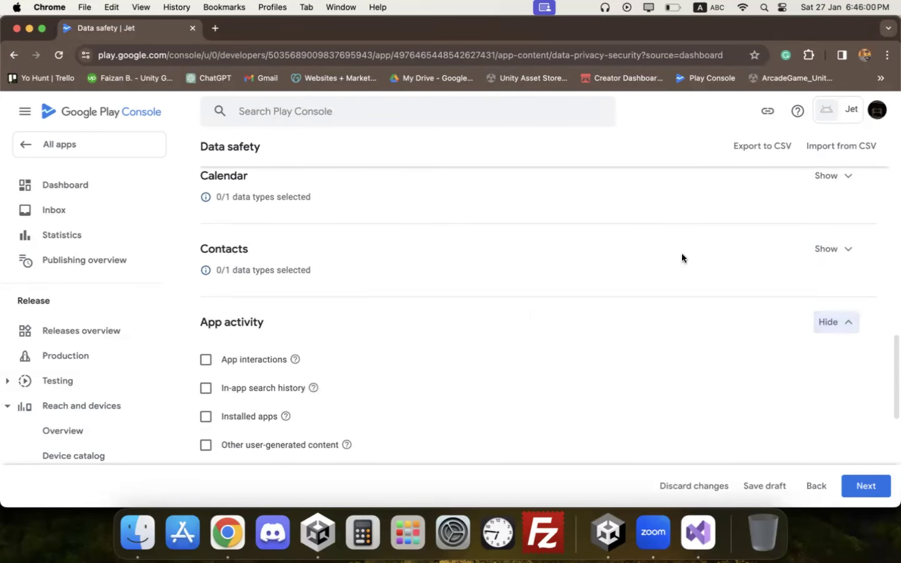
{"action": "scroll", "coordinate": [749, 287], "scroll_direction": "up", "scroll_amount": 5}
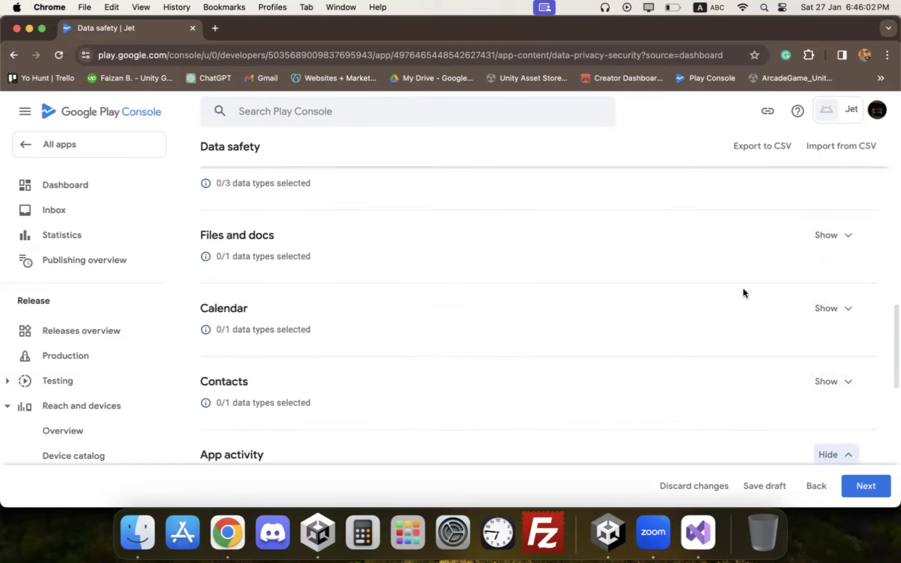
{"action": "scroll", "coordinate": [743, 291], "scroll_direction": "up", "scroll_amount": 5}
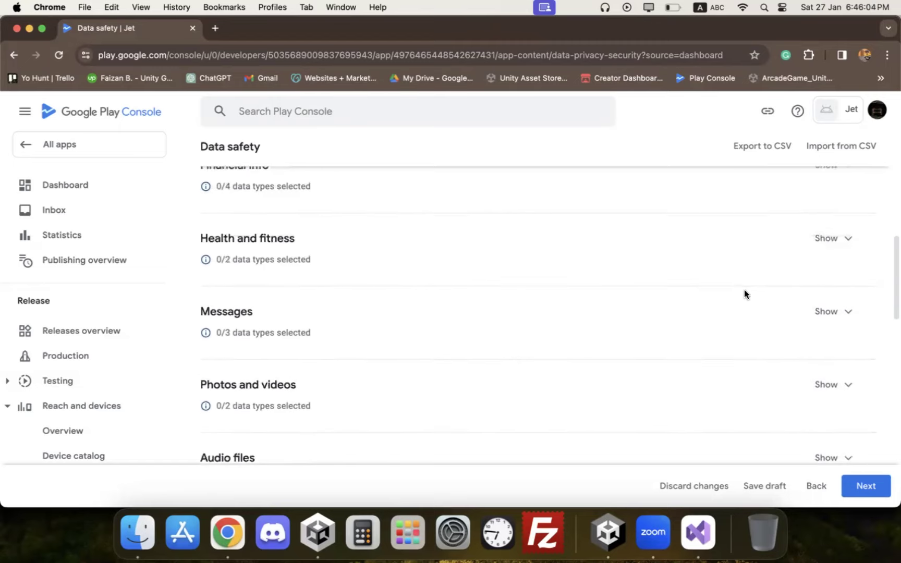
{"action": "scroll", "coordinate": [743, 289], "scroll_direction": "up", "scroll_amount": 1}
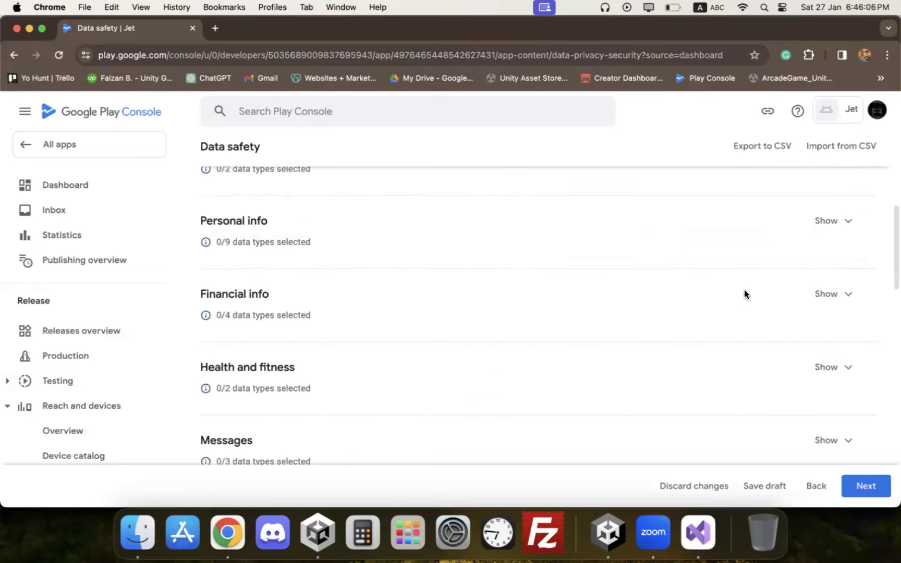
{"action": "left_click", "coordinate": [868, 487]}
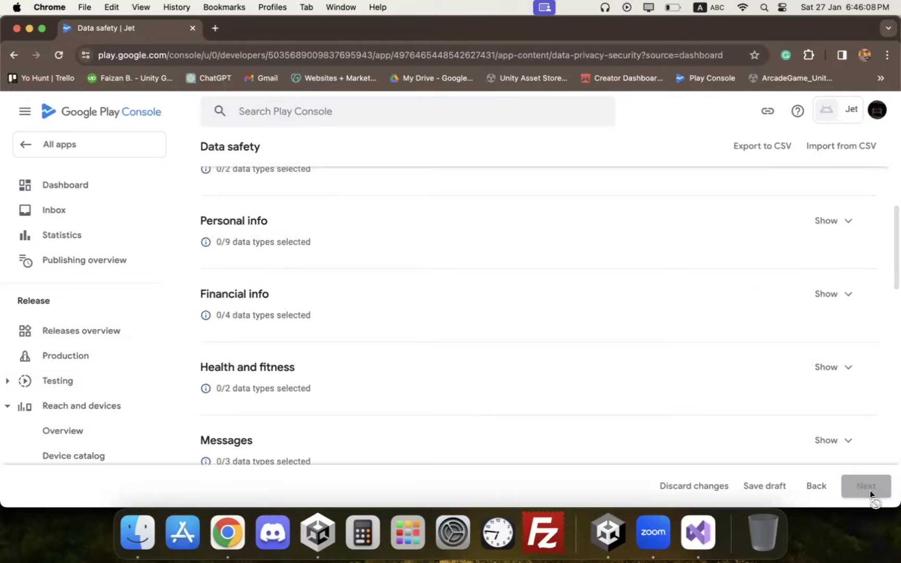
{"action": "scroll", "coordinate": [625, 318], "scroll_direction": "down", "scroll_amount": 2}
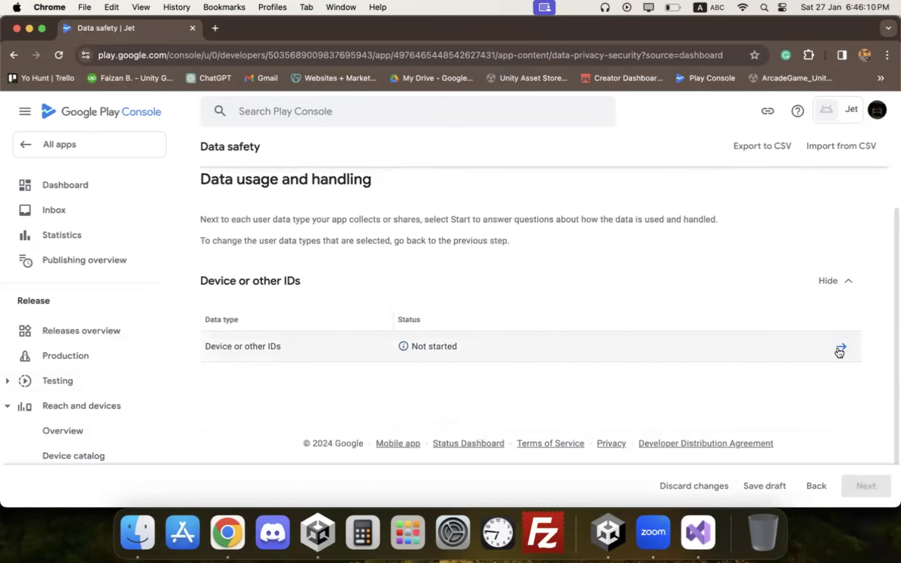
Step: Mark Device or other IDs as collected for Analytics and Advertising, required and ephemeral, and save
{"action": "left_click", "coordinate": [841, 346]}
{"action": "left_click", "coordinate": [232, 273]}
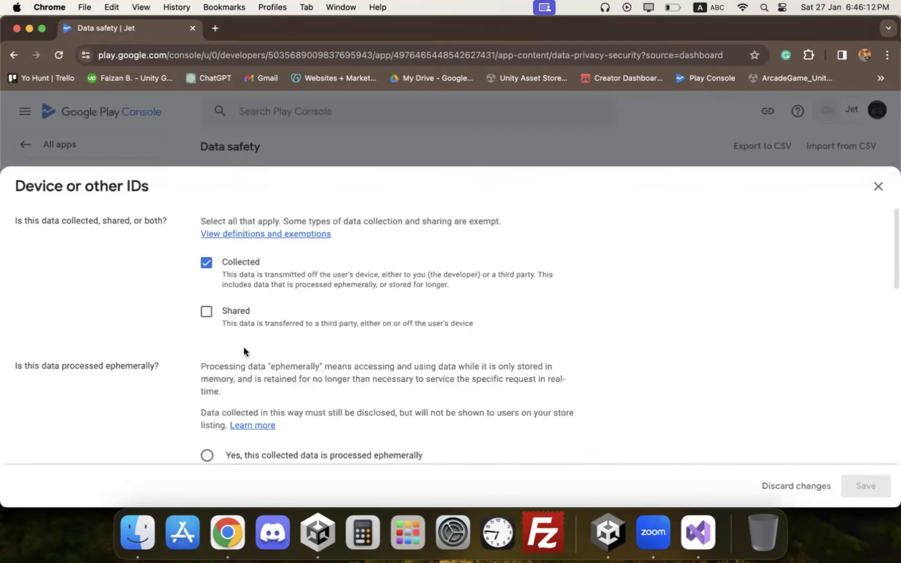
{"action": "scroll", "coordinate": [236, 348], "scroll_direction": "down", "scroll_amount": 8}
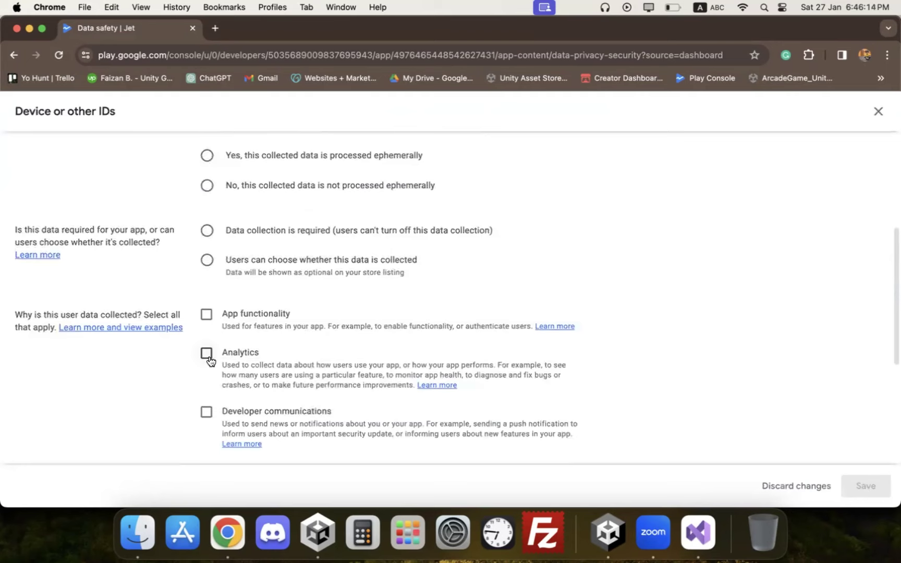
{"action": "left_click", "coordinate": [206, 353]}
{"action": "scroll", "coordinate": [238, 344], "scroll_direction": "down", "scroll_amount": 3}
{"action": "left_click", "coordinate": [206, 368]}
{"action": "scroll", "coordinate": [291, 258], "scroll_direction": "up", "scroll_amount": 3}
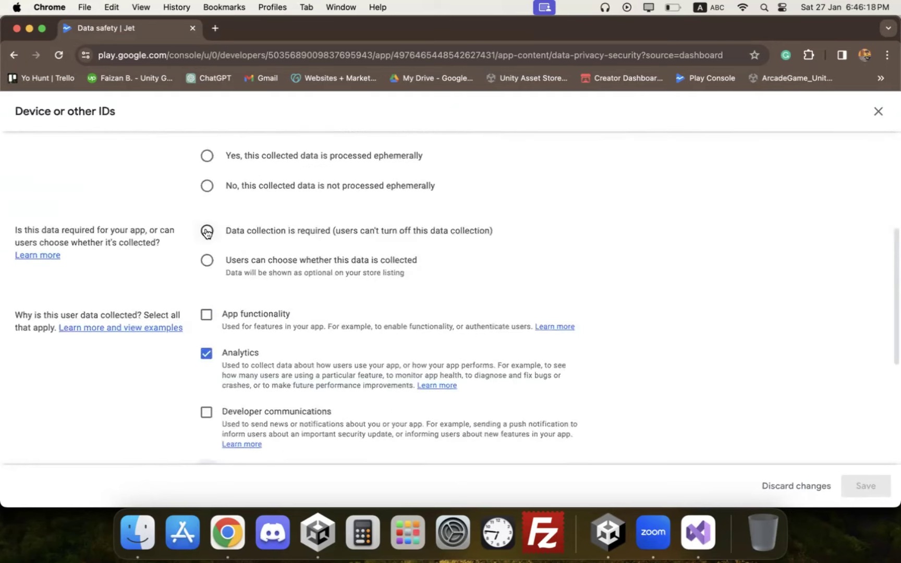
{"action": "left_click", "coordinate": [207, 232]}
{"action": "left_click", "coordinate": [211, 156]}
{"action": "left_click", "coordinate": [855, 485]}
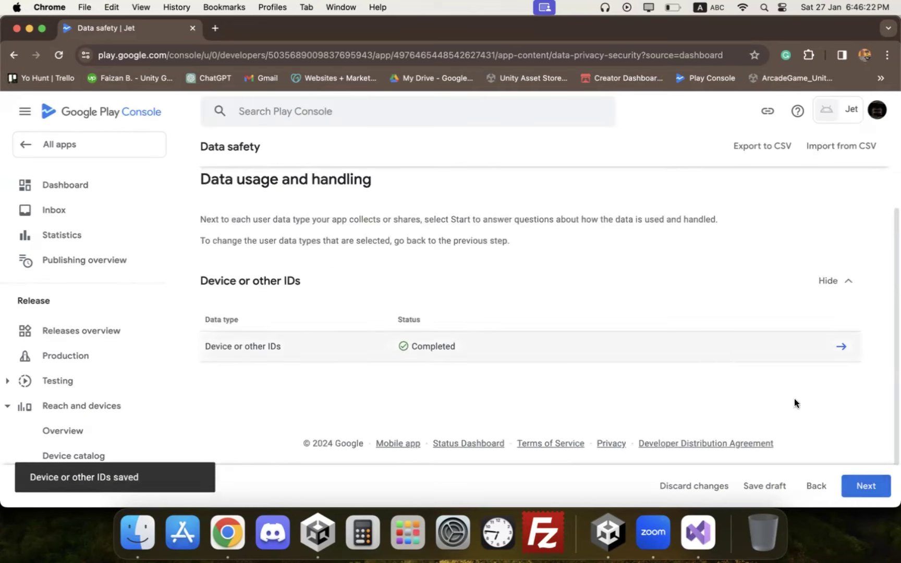
Step: Save the completed Data safety declaration and go back to the Jet dashboard
{"action": "left_click", "coordinate": [866, 485]}
{"action": "left_click", "coordinate": [876, 486]}
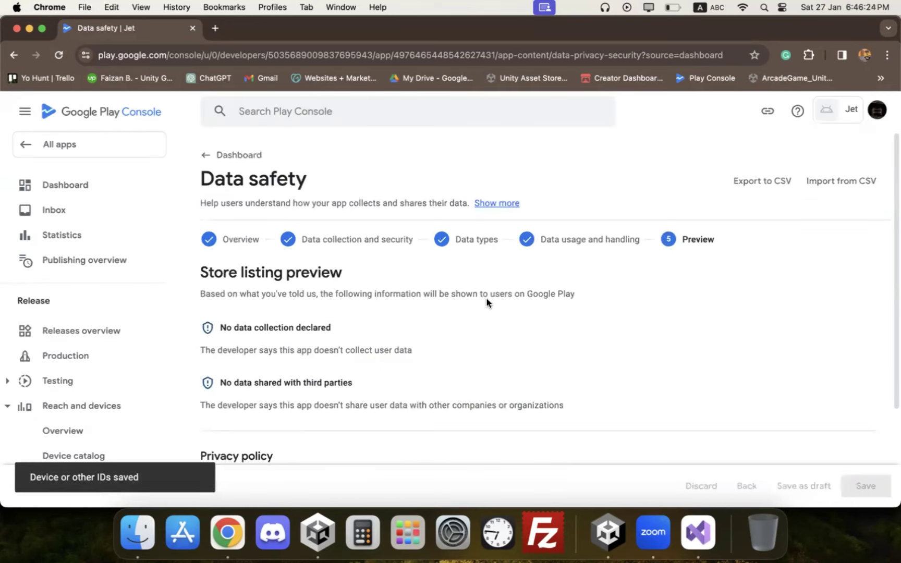
{"action": "left_click", "coordinate": [232, 156]}
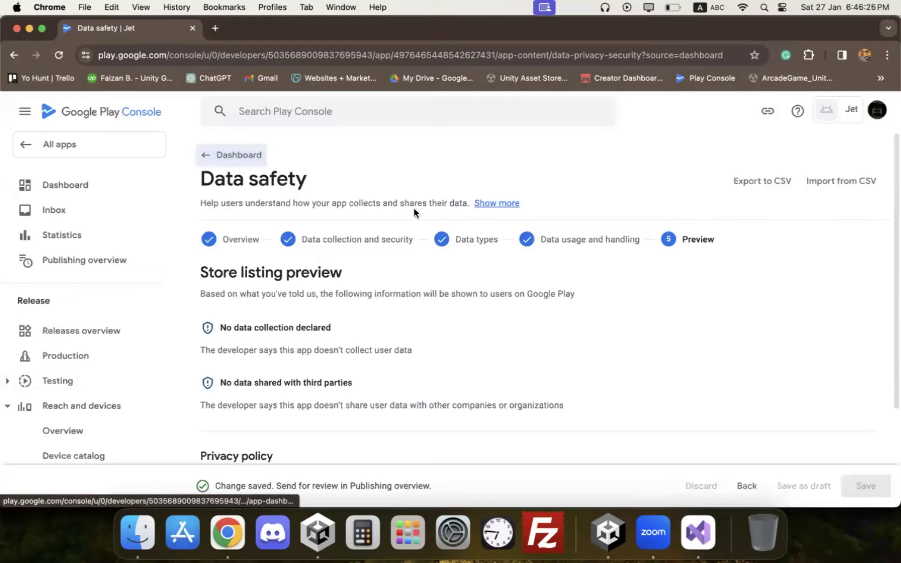
{"action": "scroll", "coordinate": [453, 250], "scroll_direction": "down", "scroll_amount": 5}
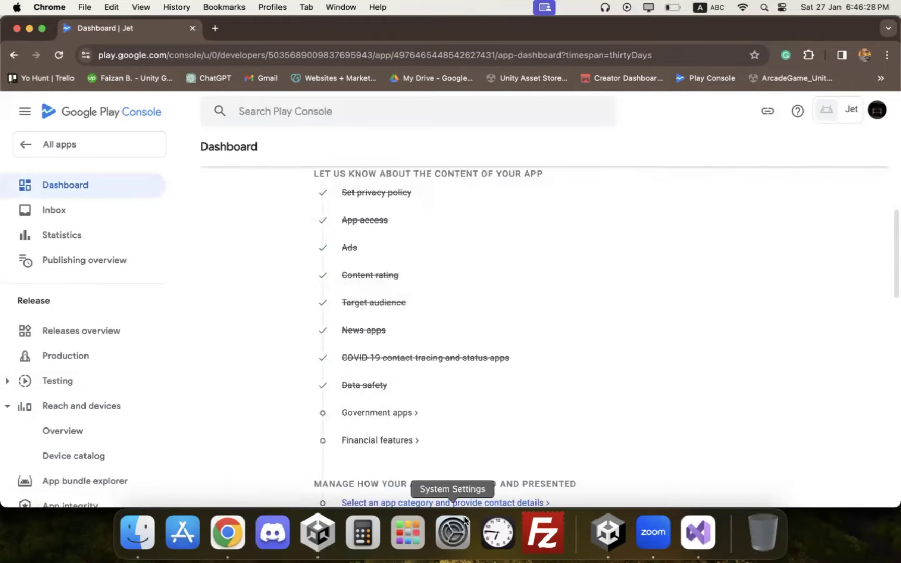
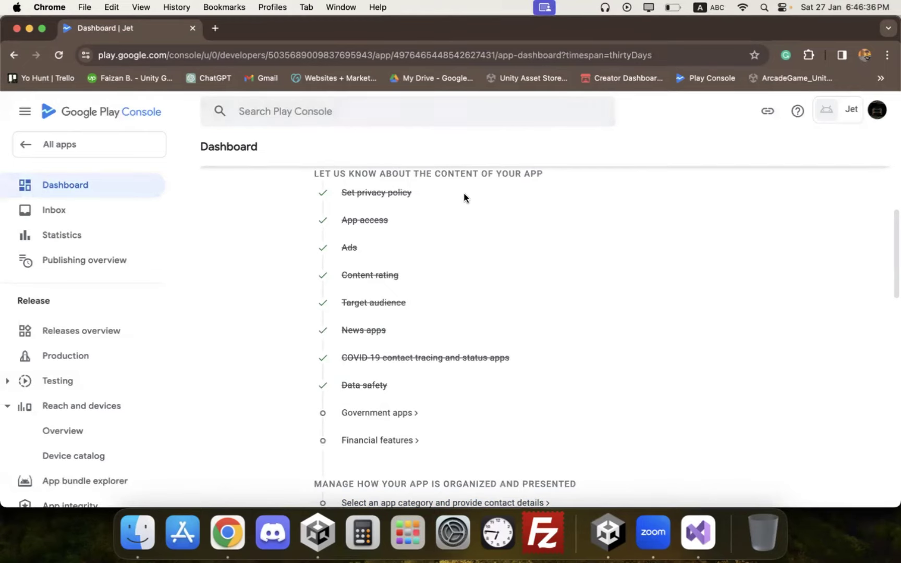
Step: Declare in Government apps that Jet is not a government app and save
{"action": "scroll", "coordinate": [416, 312], "scroll_direction": "down", "scroll_amount": 3}
{"action": "left_click", "coordinate": [382, 302]}
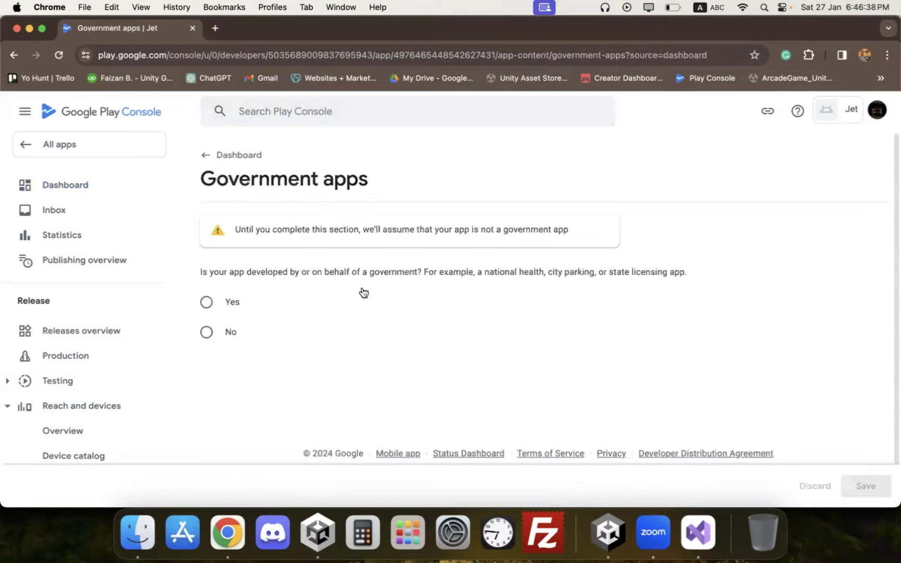
{"action": "left_click", "coordinate": [229, 330]}
{"action": "left_click", "coordinate": [865, 488]}
{"action": "left_click", "coordinate": [235, 154]}
Step: Declare that Jet doesn't provide any financial features, save, and return to the Dashboard
{"action": "scroll", "coordinate": [432, 255], "scroll_direction": "down", "scroll_amount": 10}
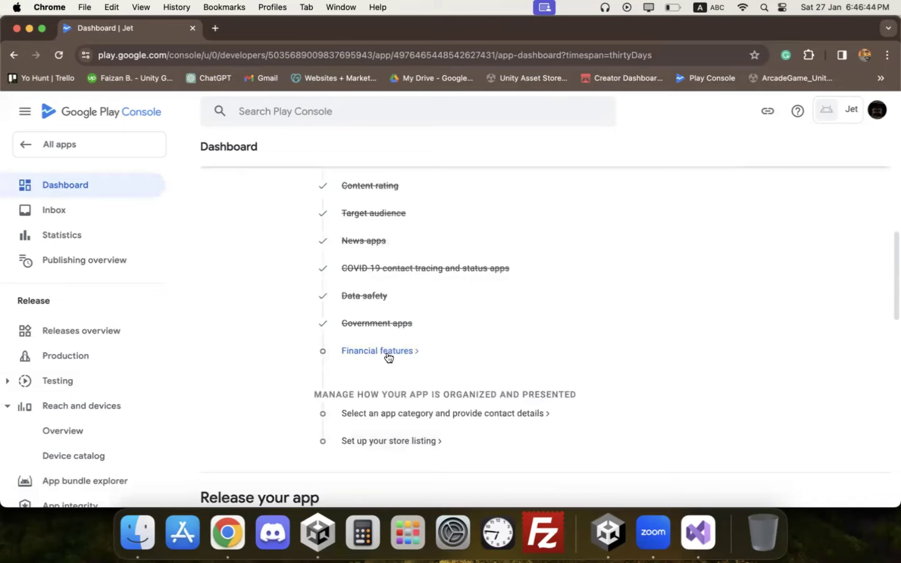
{"action": "left_click", "coordinate": [388, 354]}
{"action": "scroll", "coordinate": [423, 305], "scroll_direction": "down", "scroll_amount": 15}
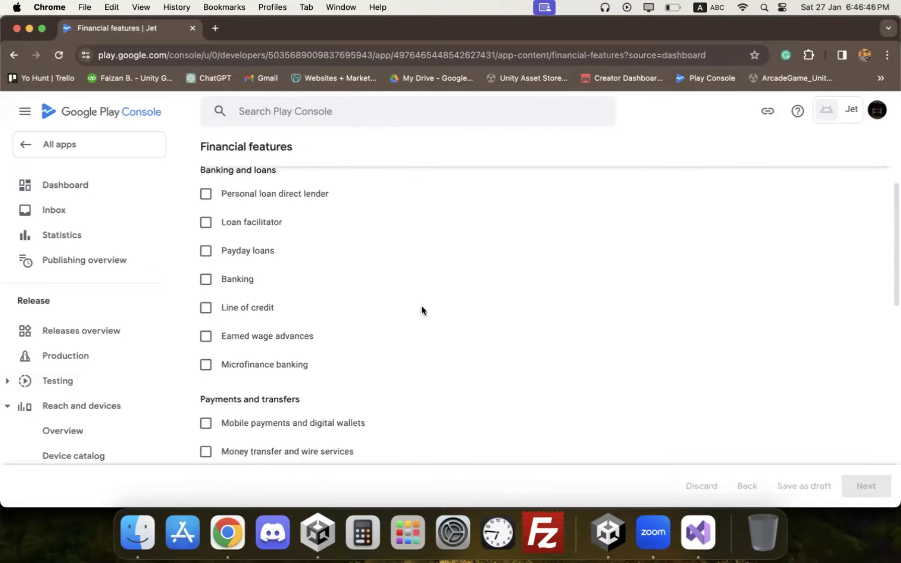
{"action": "left_click", "coordinate": [288, 327]}
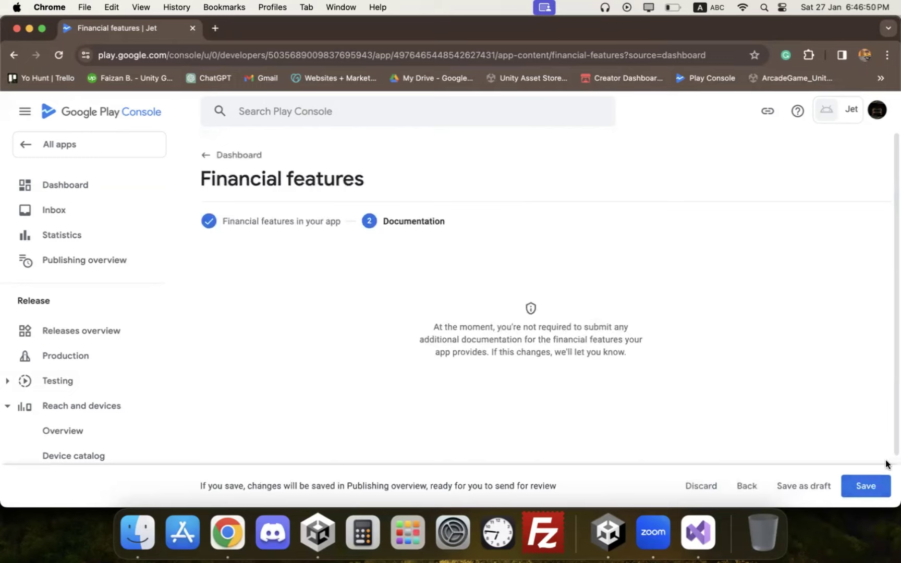
{"action": "left_click", "coordinate": [866, 485]}
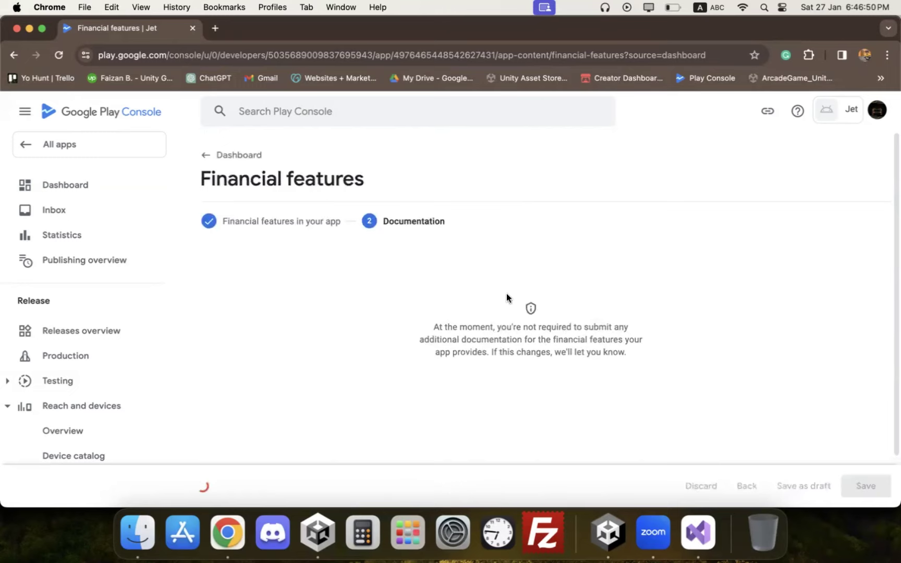
{"action": "left_click", "coordinate": [235, 155]}
{"action": "scroll", "coordinate": [437, 240], "scroll_direction": "down", "scroll_amount": 15}
{"action": "scroll", "coordinate": [438, 242], "scroll_direction": "up", "scroll_amount": 3}
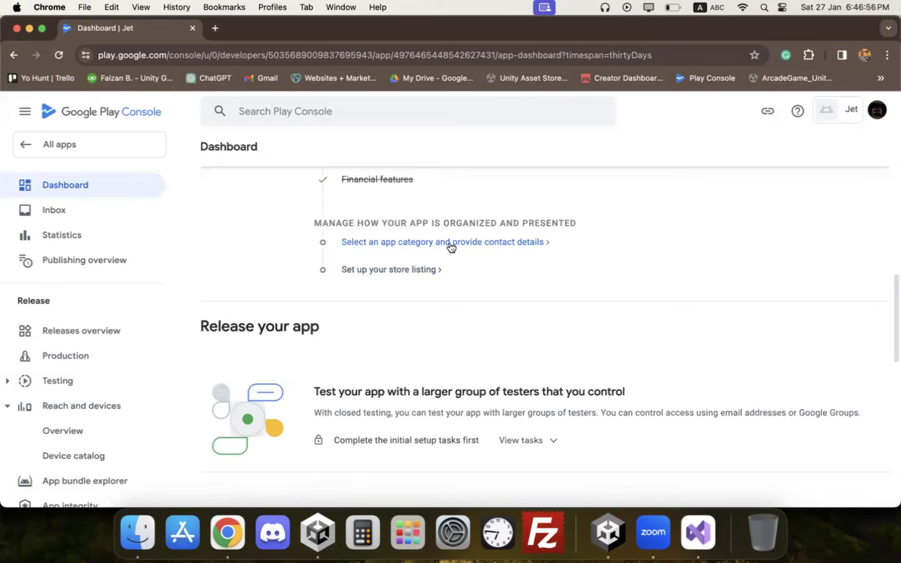
Step: Set Jet's app category to Game / Arcade in Store settings and save
{"action": "left_click", "coordinate": [485, 243]}
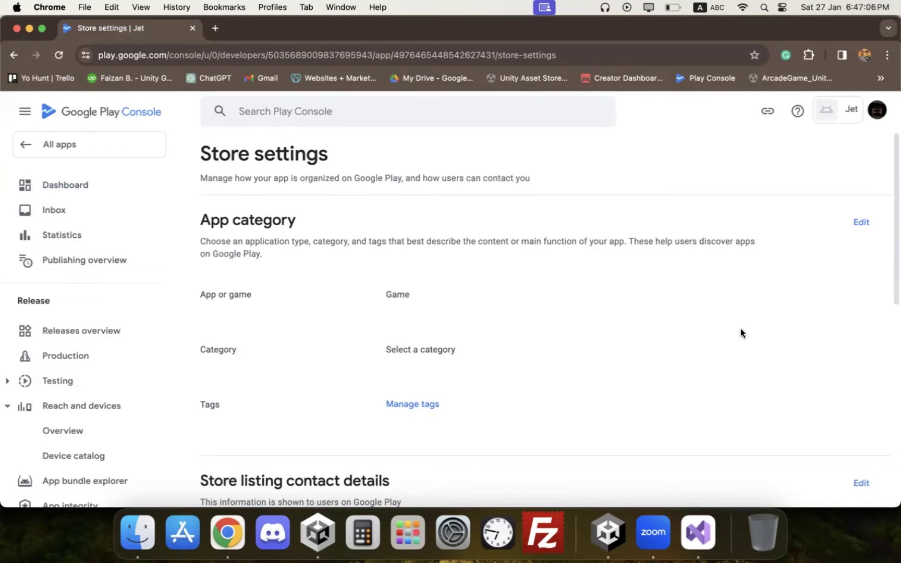
{"action": "scroll", "coordinate": [506, 332], "scroll_direction": "down", "scroll_amount": 1}
{"action": "left_click", "coordinate": [861, 200]}
{"action": "left_click", "coordinate": [295, 346]}
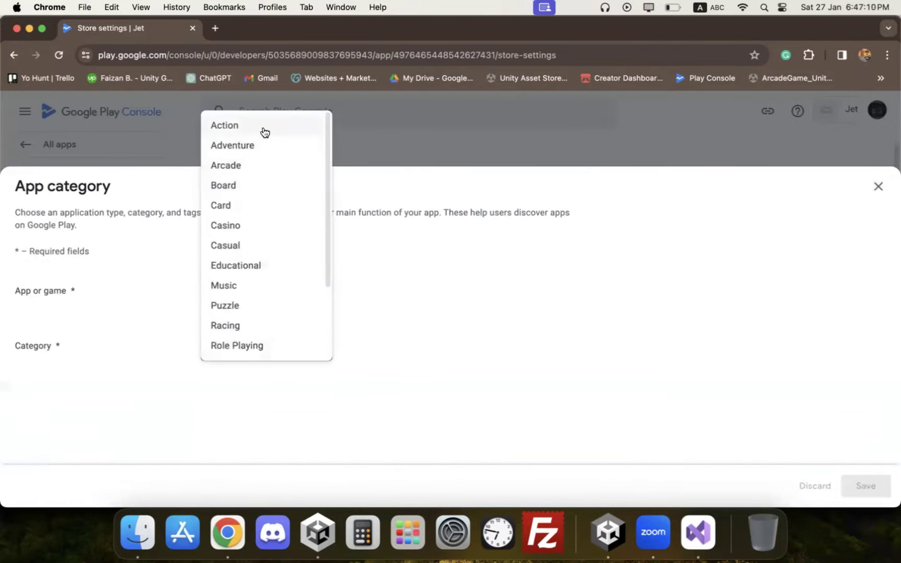
{"action": "scroll", "coordinate": [262, 271], "scroll_direction": "down", "scroll_amount": 3}
{"action": "scroll", "coordinate": [256, 313], "scroll_direction": "up", "scroll_amount": 3}
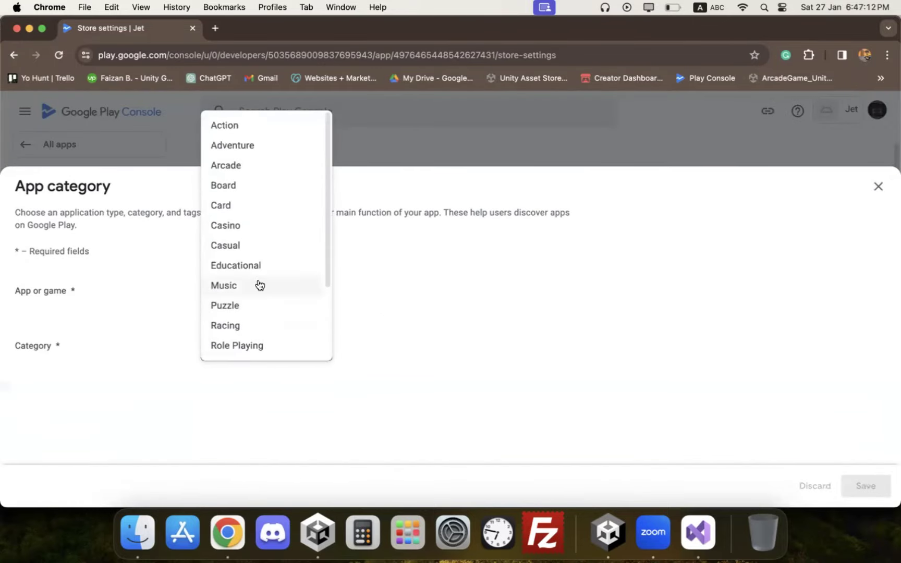
{"action": "left_click", "coordinate": [250, 167]}
{"action": "left_click", "coordinate": [865, 486]}
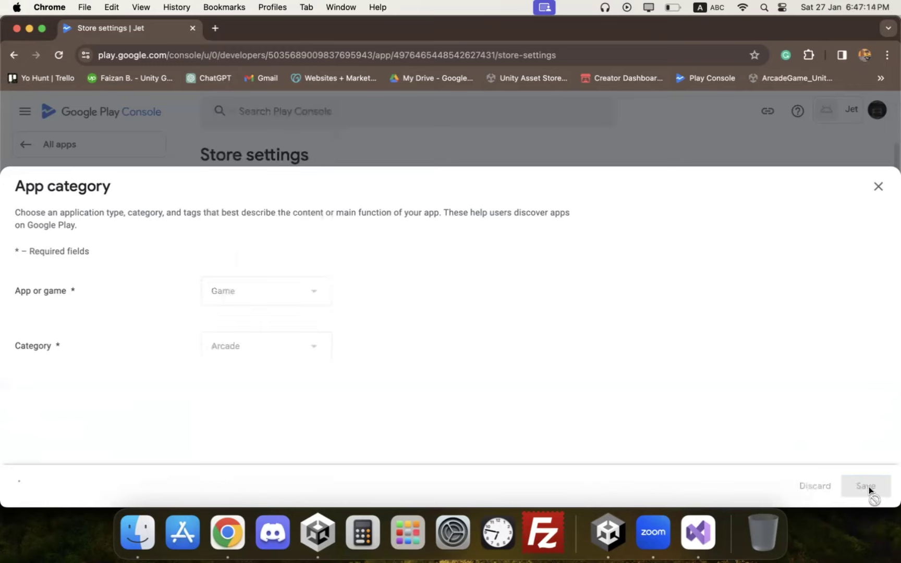
{"action": "left_click", "coordinate": [867, 188]}
Step: Add the Adventure and Arcade store tags and apply them
{"action": "left_click", "coordinate": [412, 361]}
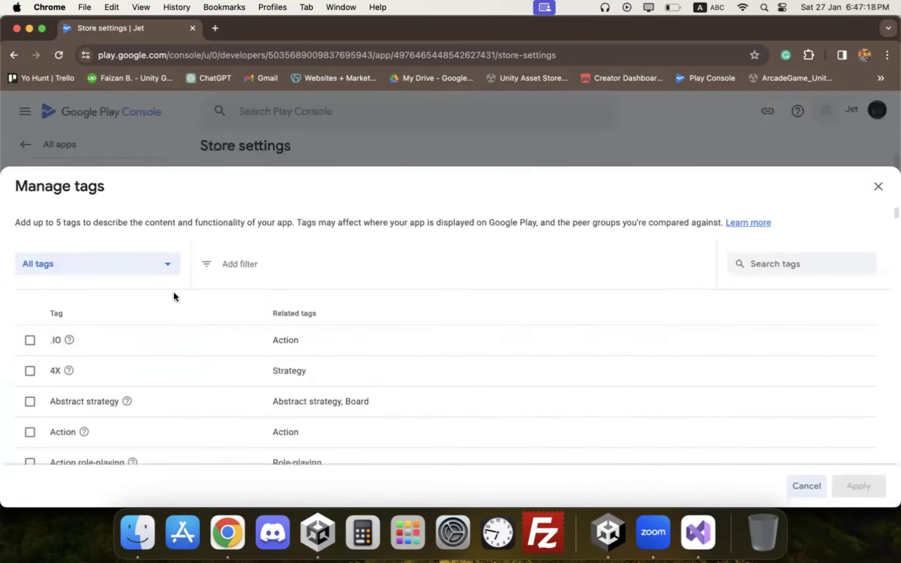
{"action": "scroll", "coordinate": [120, 320], "scroll_direction": "down", "scroll_amount": 5}
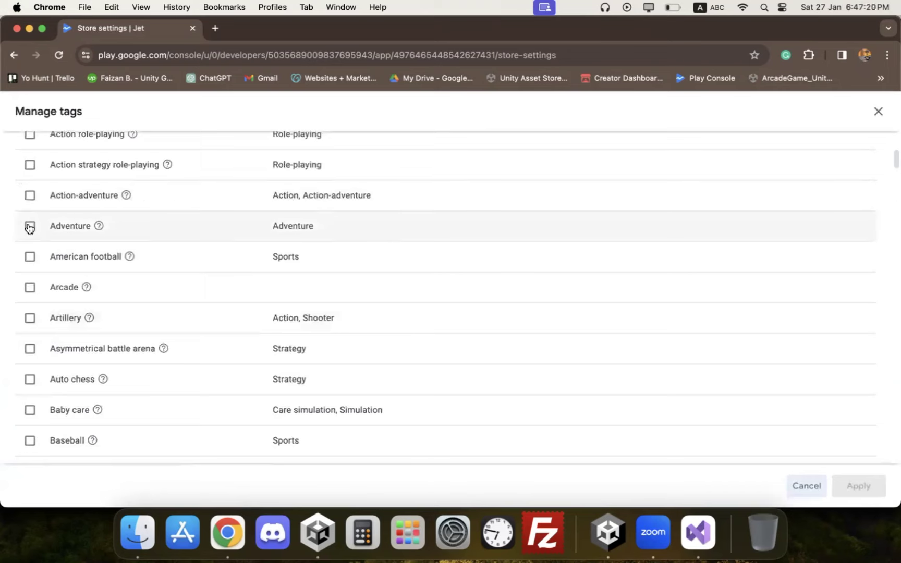
{"action": "left_click", "coordinate": [30, 226]}
{"action": "left_click", "coordinate": [29, 287]}
{"action": "scroll", "coordinate": [29, 326], "scroll_direction": "down", "scroll_amount": 20}
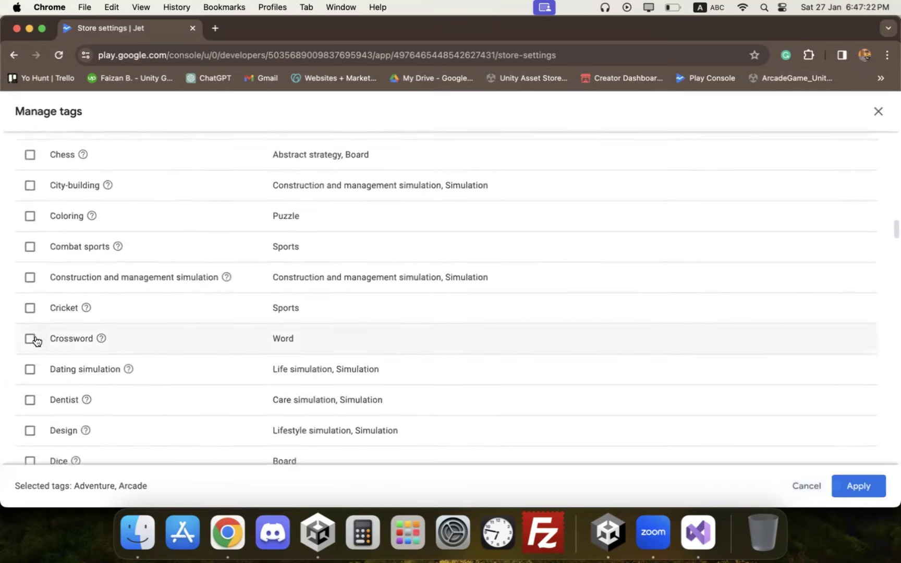
{"action": "scroll", "coordinate": [34, 342], "scroll_direction": "down", "scroll_amount": 10}
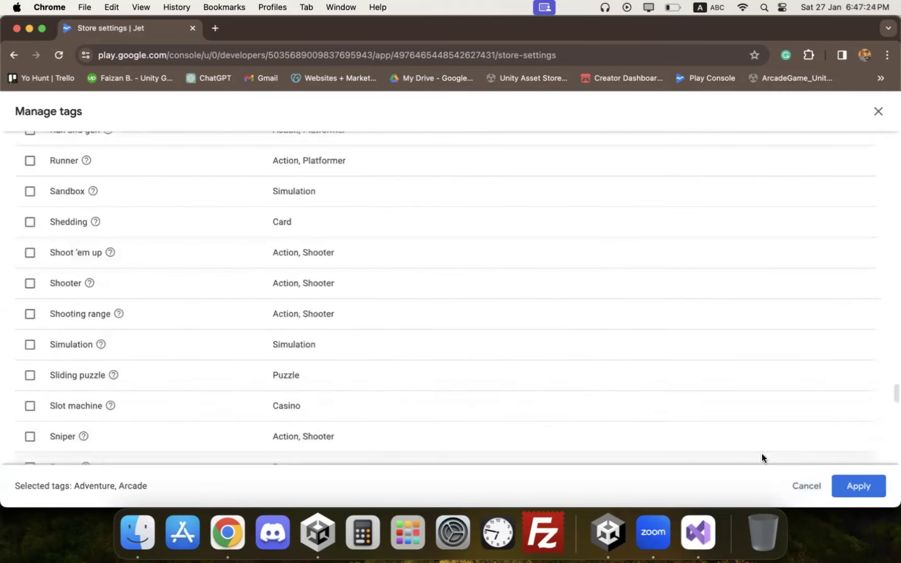
{"action": "left_click", "coordinate": [847, 486]}
{"action": "scroll", "coordinate": [526, 255], "scroll_direction": "down", "scroll_amount": 5}
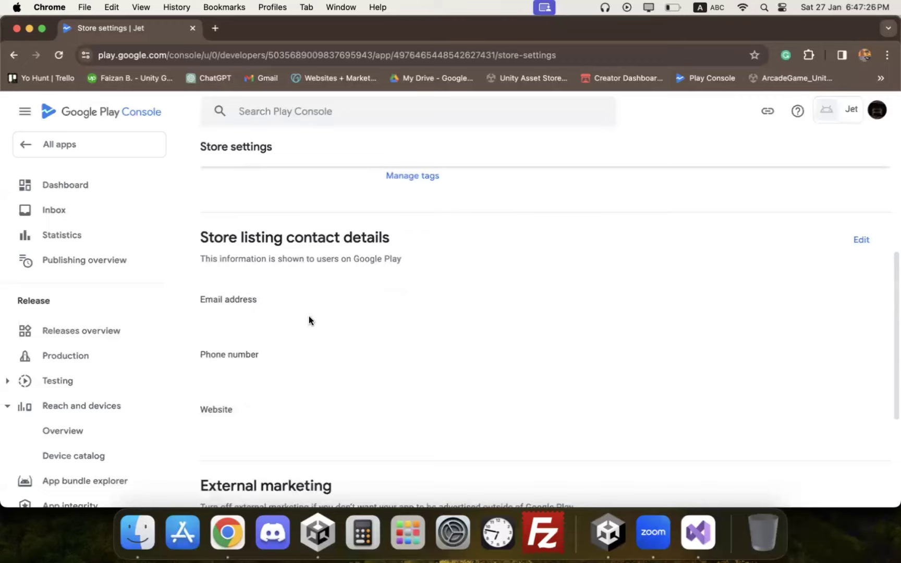
Step: Fill in the studio's contact e-mail and phone number in the store contact details
{"action": "left_click", "coordinate": [861, 239]}
{"action": "left_click", "coordinate": [341, 277]}
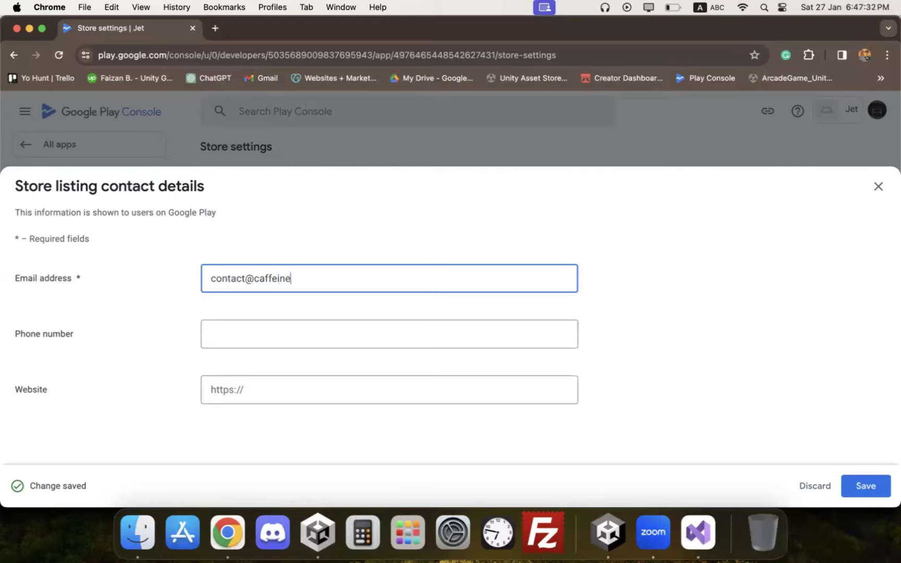
{"action": "left_click", "coordinate": [211, 333]}
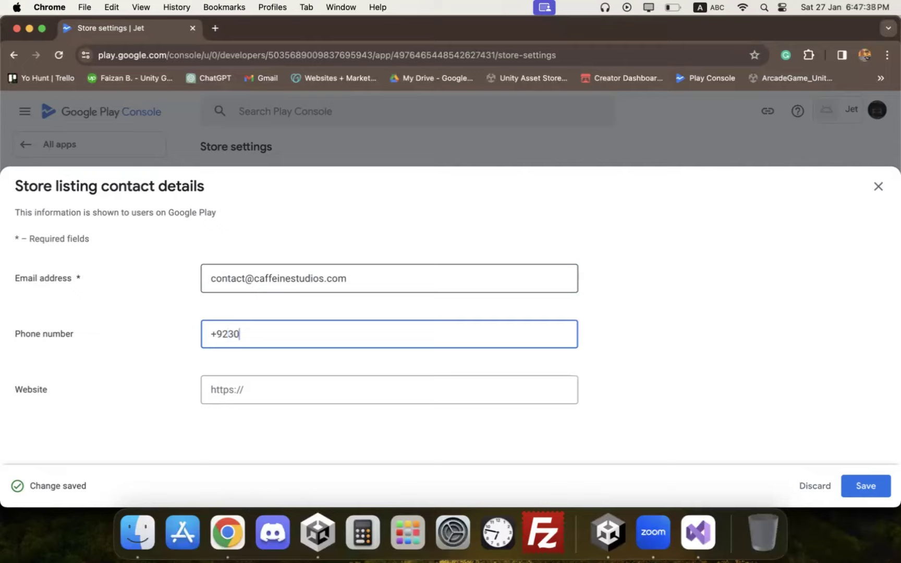
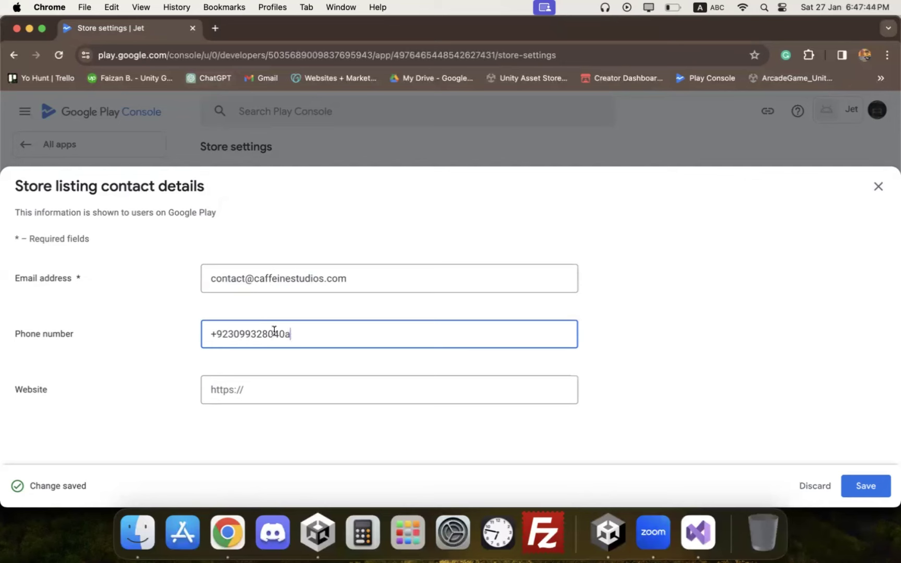
{"action": "left_click", "coordinate": [217, 27]}
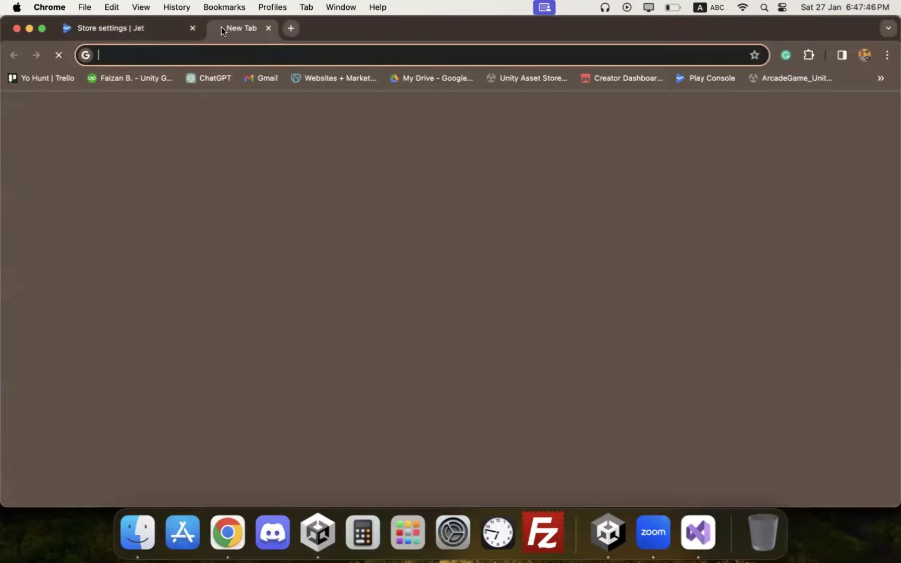
{"action": "type", "text": "caa"}
{"action": "key", "text": "BackSpace"}
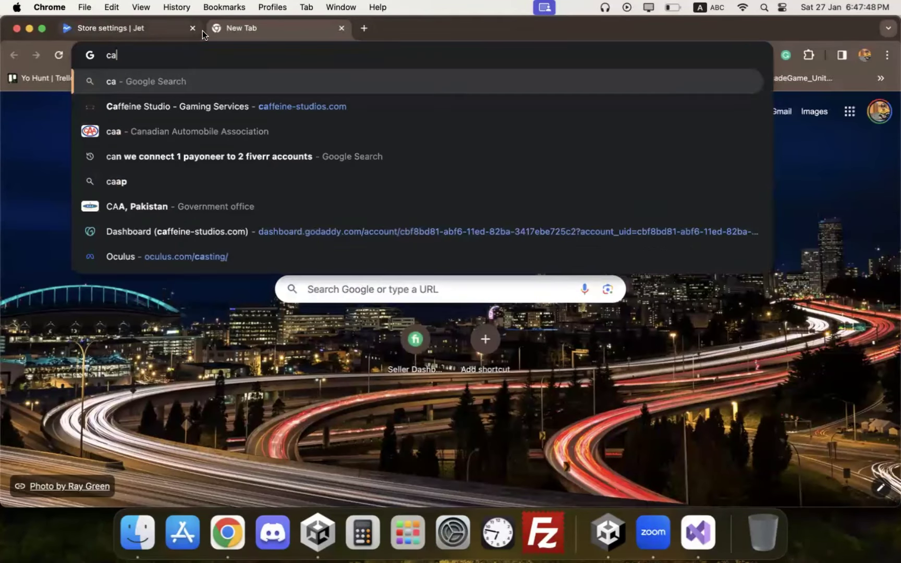
{"action": "type", "text": "d"}
{"action": "key", "text": "BackSpace"}
{"action": "key", "text": "super+c"}
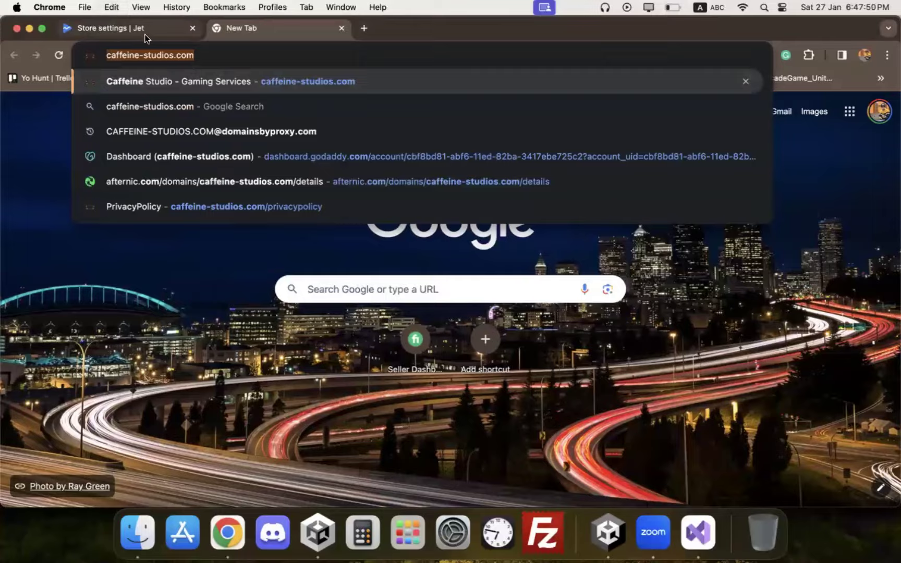
{"action": "left_click", "coordinate": [144, 34]}
{"action": "left_click", "coordinate": [275, 387]}
{"action": "key", "text": "super+v"}
{"action": "key", "text": "BackSpace"}
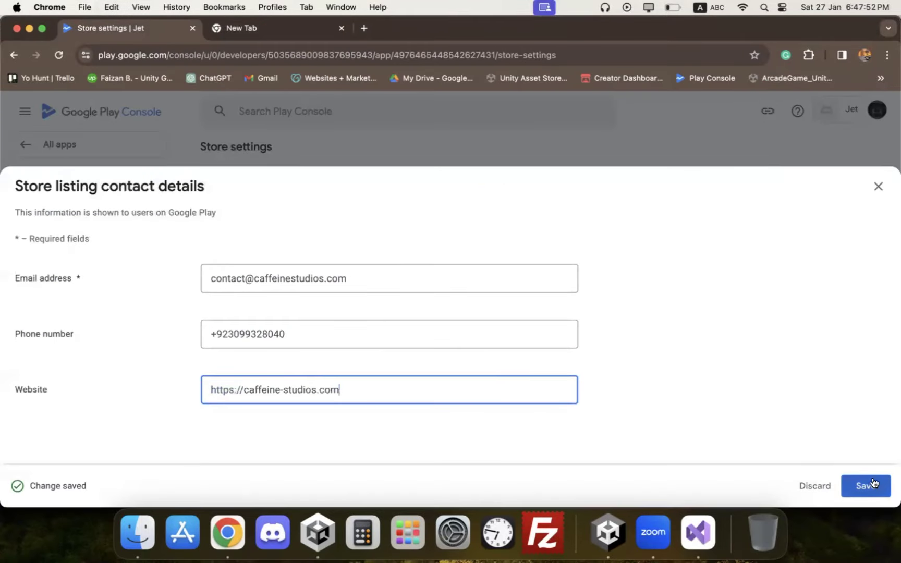
{"action": "left_click", "coordinate": [865, 485]}
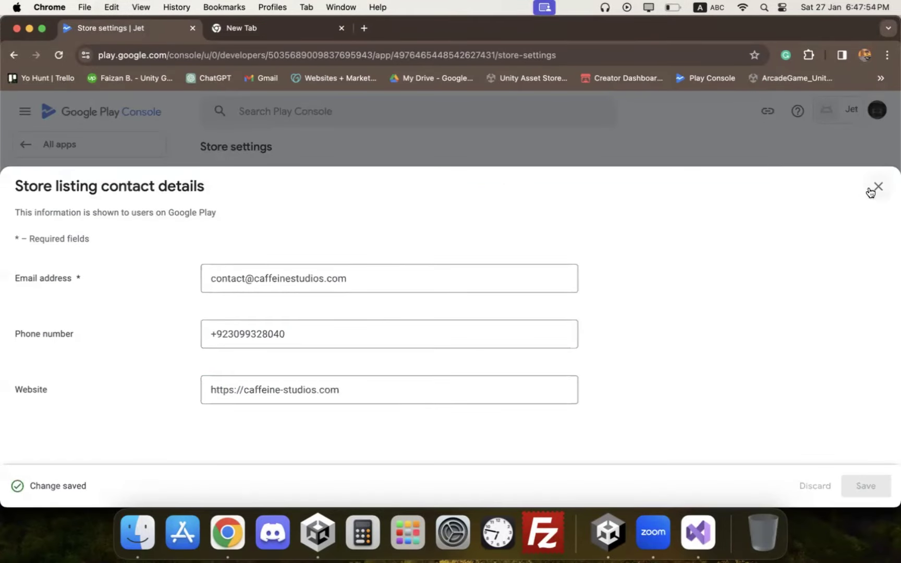
{"action": "left_click", "coordinate": [878, 187]}
{"action": "scroll", "coordinate": [594, 295], "scroll_direction": "down", "scroll_amount": 3}
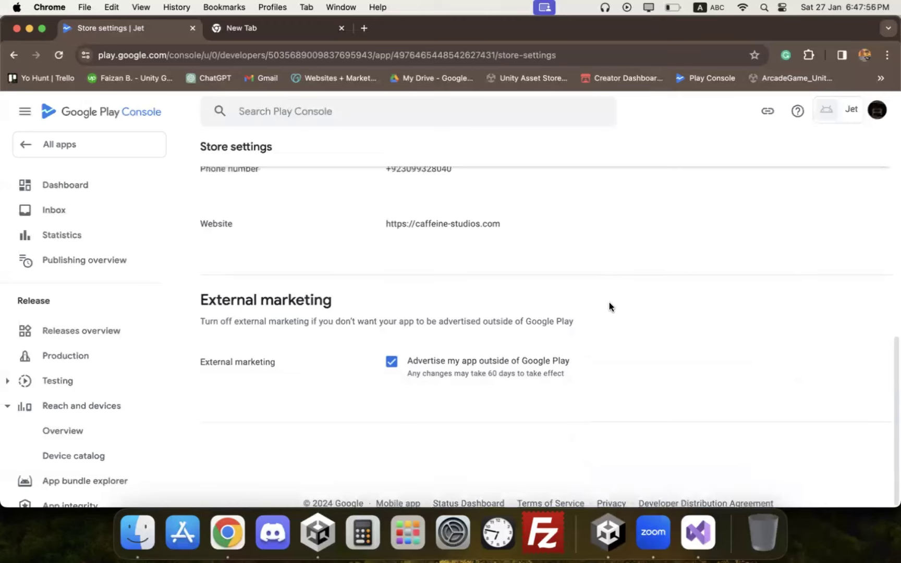
{"action": "scroll", "coordinate": [609, 301], "scroll_direction": "up", "scroll_amount": 10}
{"action": "left_click", "coordinate": [109, 192]}
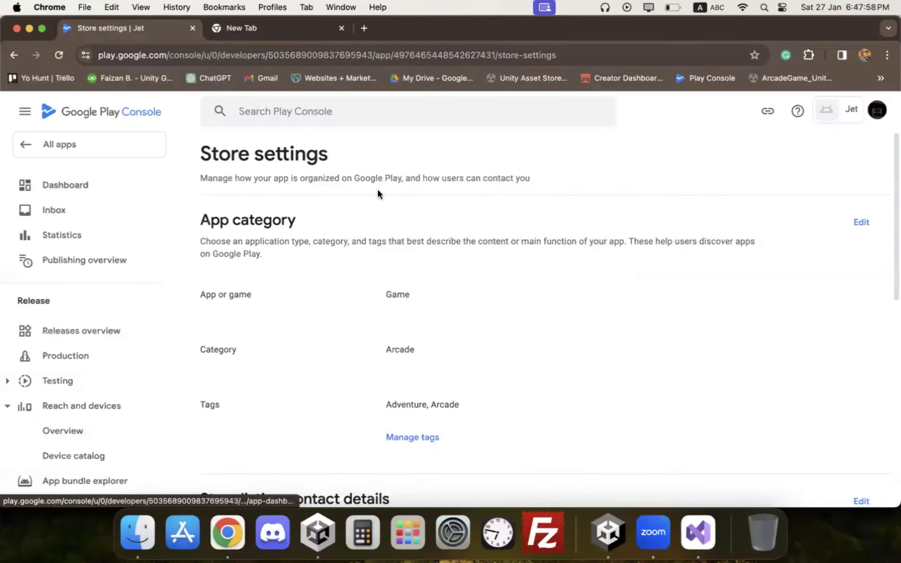
{"action": "scroll", "coordinate": [460, 266], "scroll_direction": "down", "scroll_amount": 4}
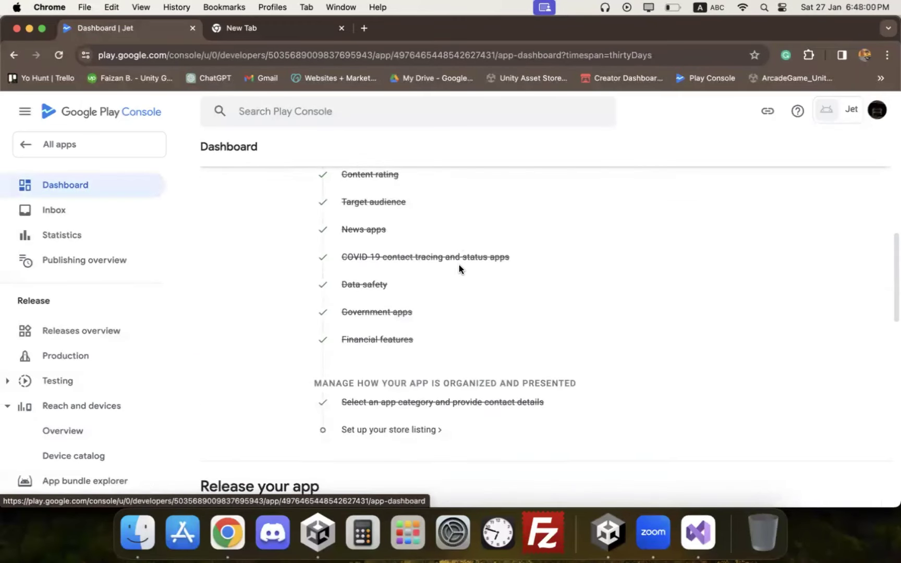
{"action": "left_click", "coordinate": [404, 424]}
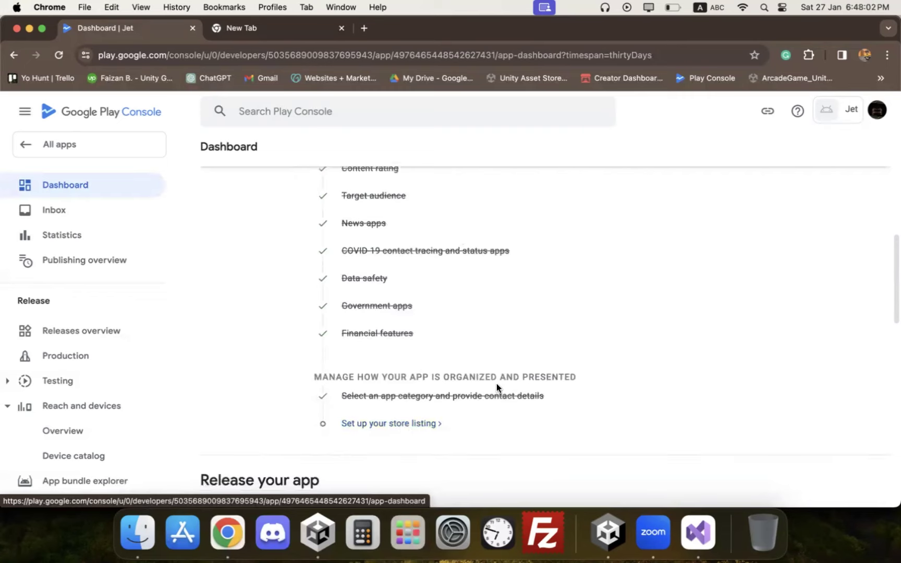
{"action": "scroll", "coordinate": [554, 329], "scroll_direction": "down", "scroll_amount": 5}
{"action": "scroll", "coordinate": [424, 286], "scroll_direction": "up", "scroll_amount": 3}
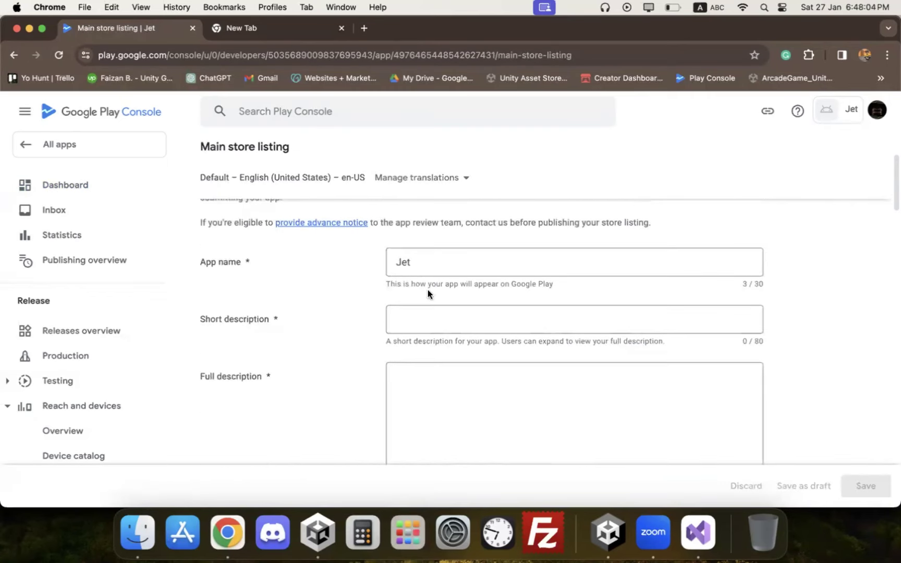
{"action": "left_click", "coordinate": [458, 259]}
{"action": "left_click", "coordinate": [438, 312]}
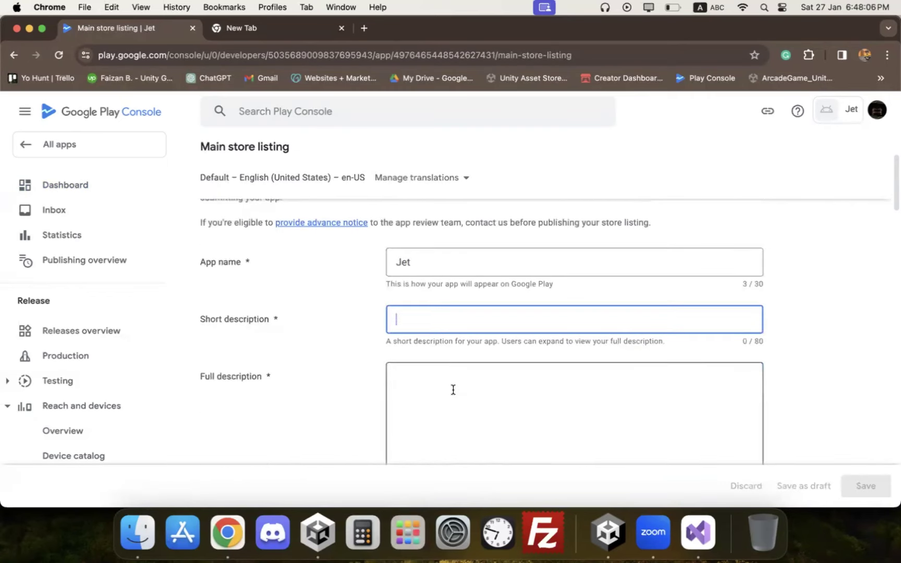
{"action": "left_click", "coordinate": [451, 378]}
{"action": "triple_click", "coordinate": [766, 341]}
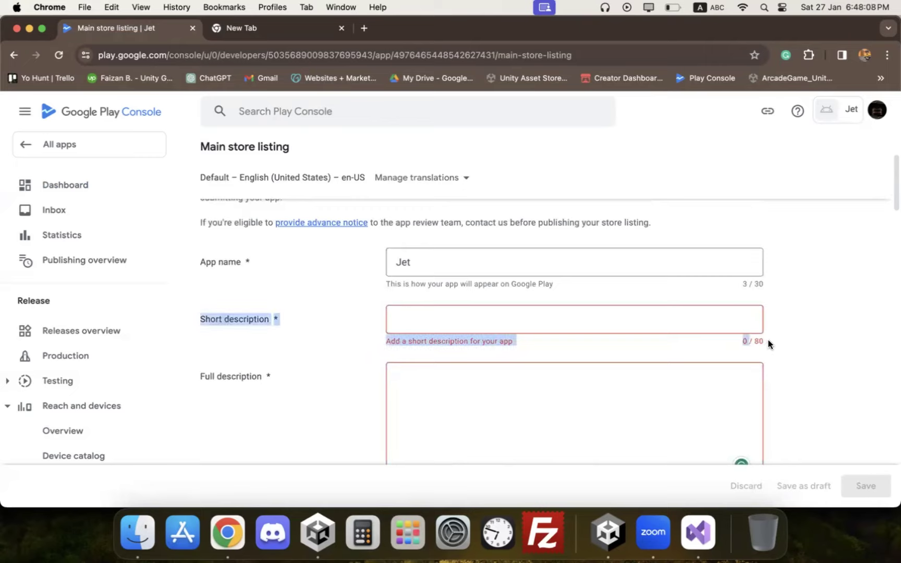
{"action": "scroll", "coordinate": [768, 339], "scroll_direction": "down", "scroll_amount": 3}
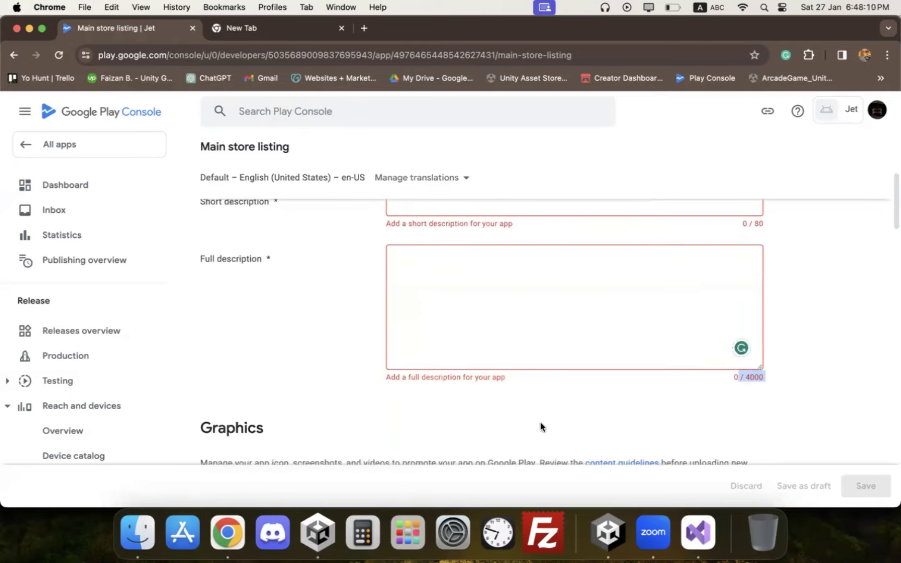
{"action": "scroll", "coordinate": [504, 402], "scroll_direction": "down", "scroll_amount": 6}
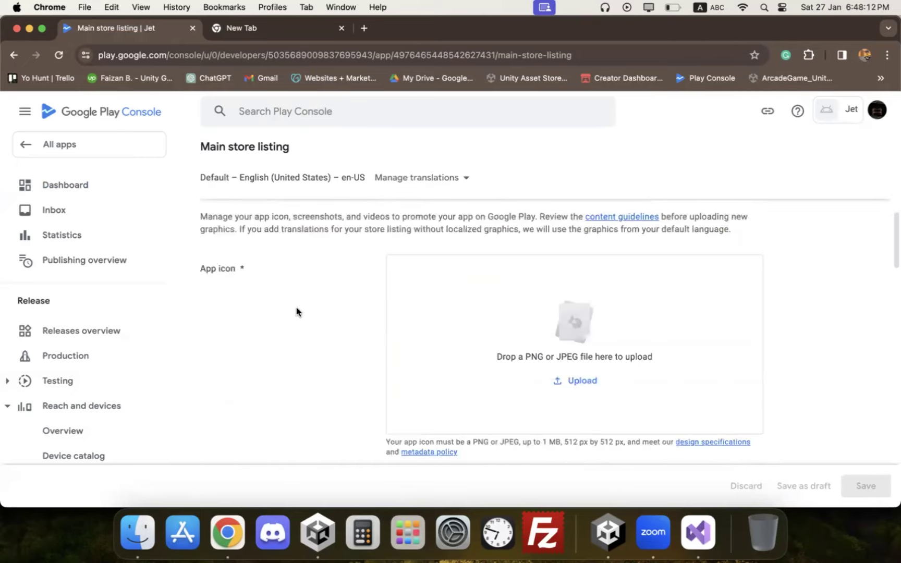
{"action": "scroll", "coordinate": [585, 329], "scroll_direction": "down", "scroll_amount": 6}
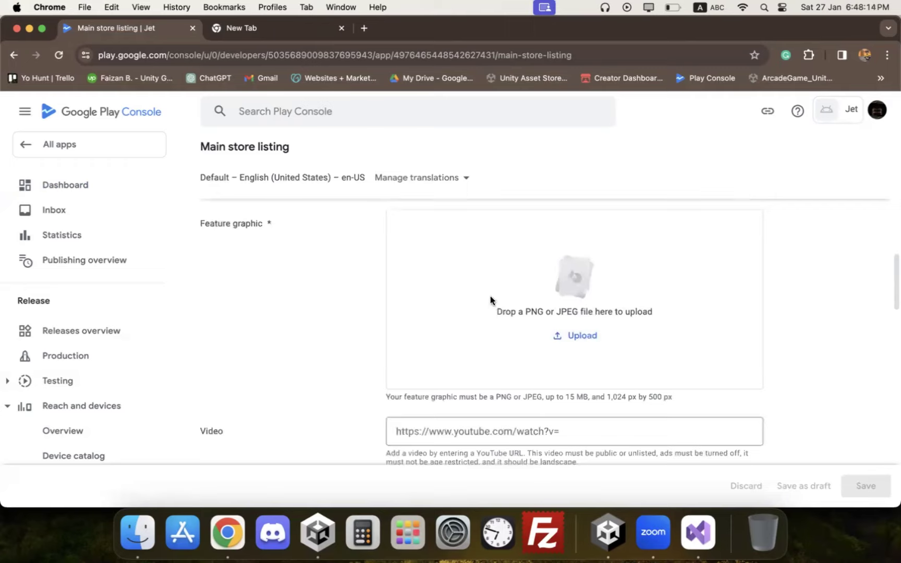
{"action": "left_click_drag", "start_coordinate": [624, 397], "coordinate": [671, 397]}
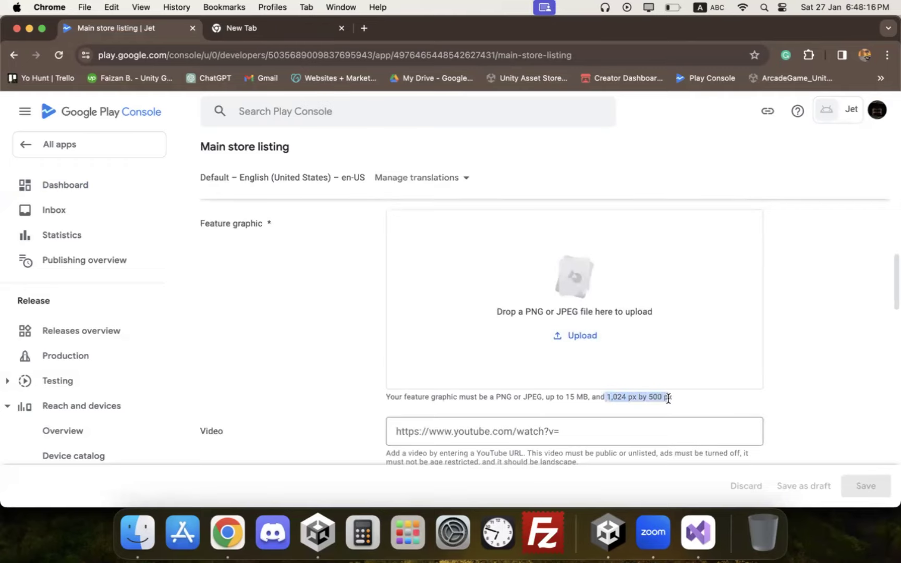
{"action": "scroll", "coordinate": [598, 397], "scroll_direction": "down", "scroll_amount": 1}
{"action": "left_click", "coordinate": [558, 400]}
{"action": "scroll", "coordinate": [560, 400], "scroll_direction": "down", "scroll_amount": 1}
{"action": "scroll", "coordinate": [560, 397], "scroll_direction": "down", "scroll_amount": 5}
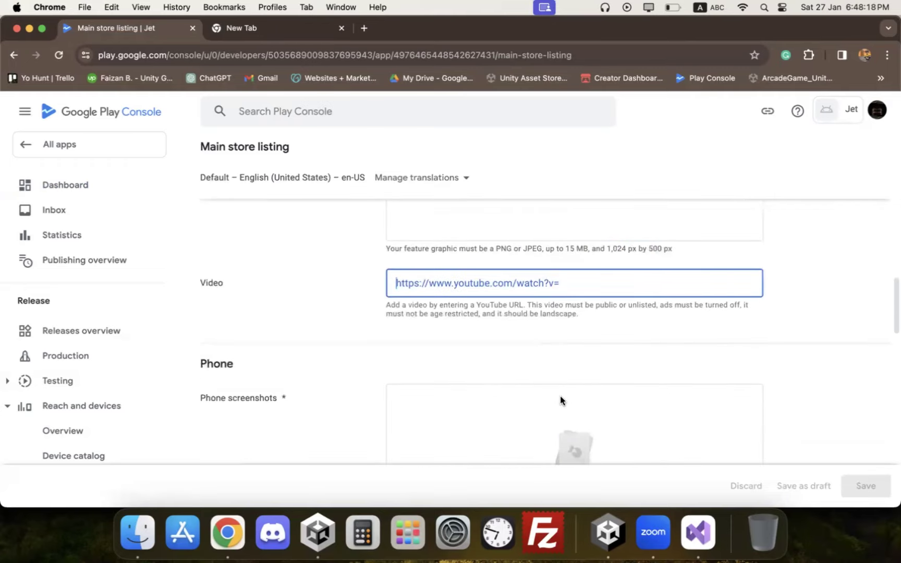
{"action": "scroll", "coordinate": [443, 308], "scroll_direction": "down", "scroll_amount": 12}
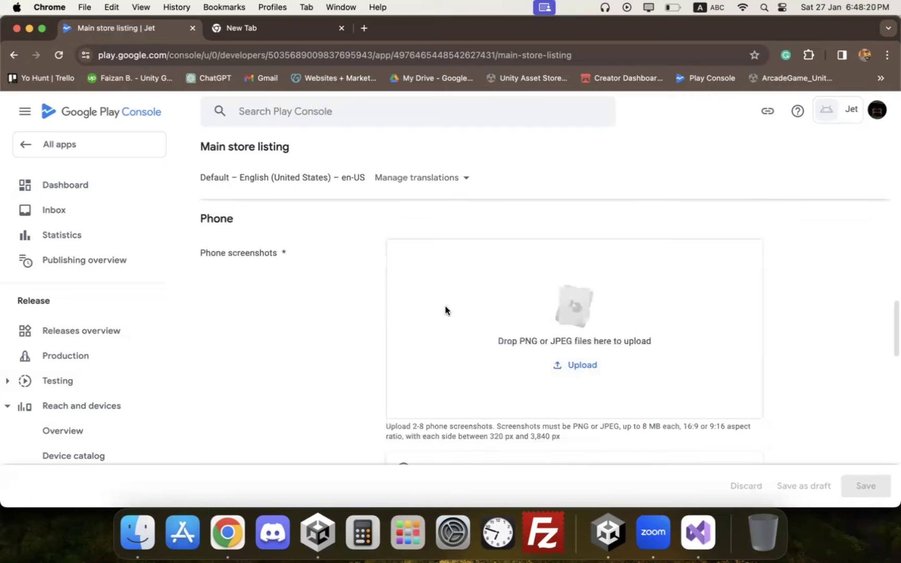
{"action": "scroll", "coordinate": [441, 302], "scroll_direction": "down", "scroll_amount": 2}
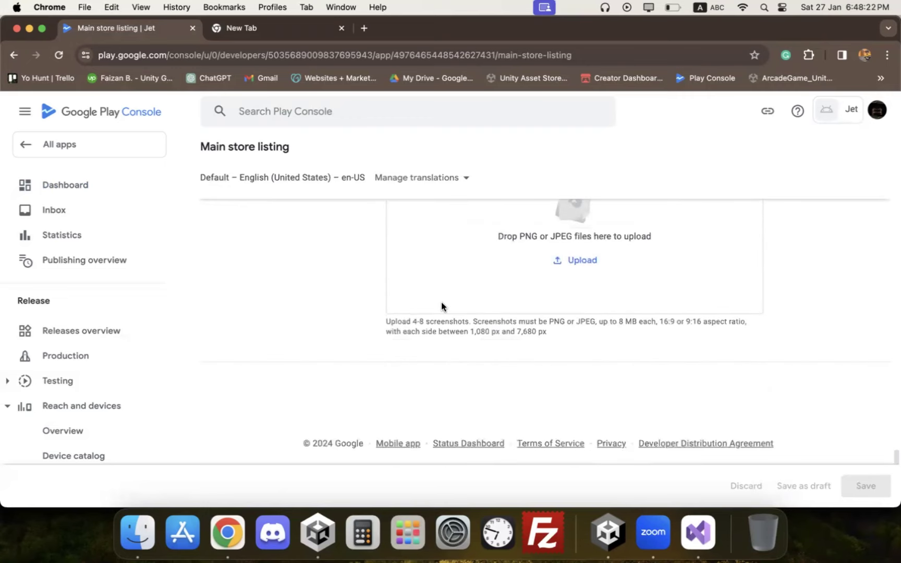
{"action": "scroll", "coordinate": [440, 303], "scroll_direction": "up", "scroll_amount": 15}
{"action": "scroll", "coordinate": [438, 308], "scroll_direction": "up", "scroll_amount": 8}
{"action": "scroll", "coordinate": [438, 308], "scroll_direction": "down", "scroll_amount": 1}
Step: Try opening ChatGPT in a new tab, then close it after the session expires
{"action": "left_click", "coordinate": [276, 30]}
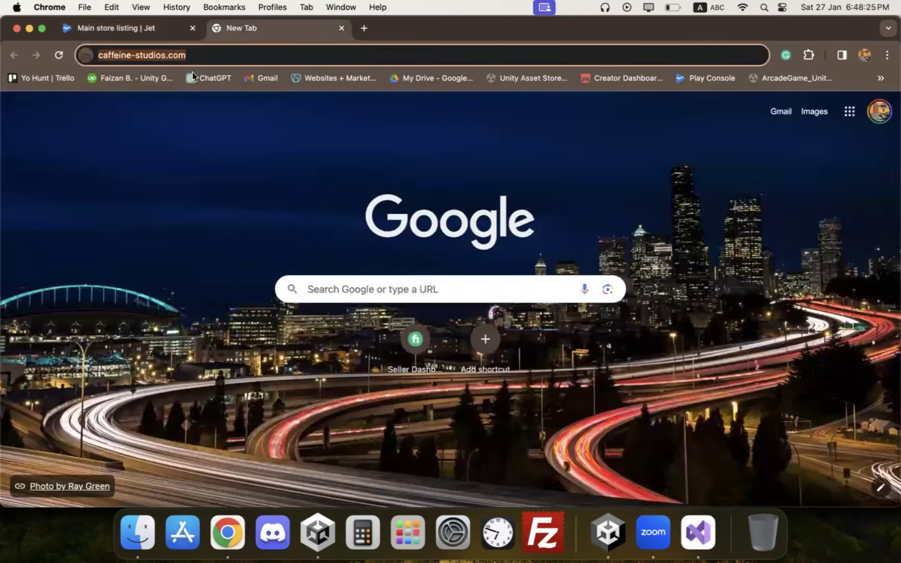
{"action": "left_click", "coordinate": [221, 79]}
{"action": "left_click", "coordinate": [155, 30]}
{"action": "left_click", "coordinate": [261, 28]}
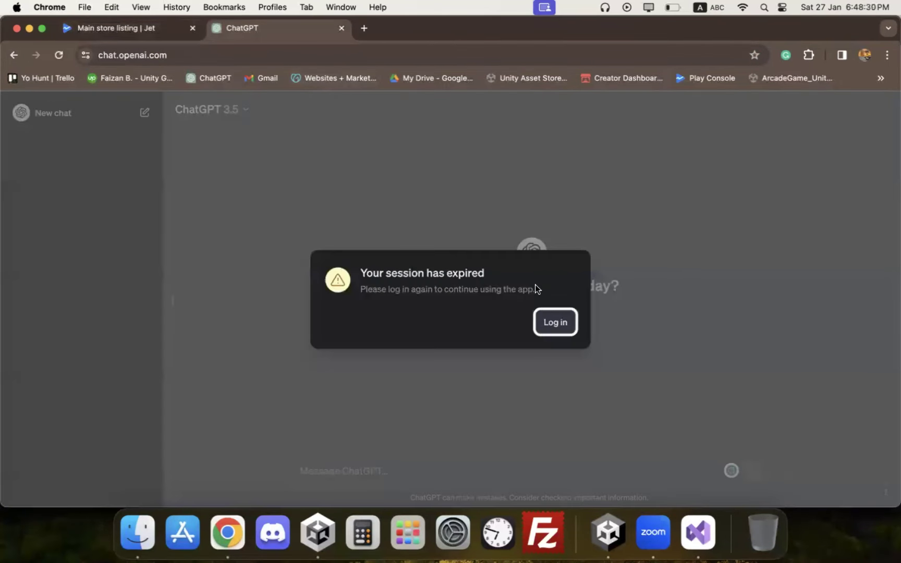
{"action": "left_click", "coordinate": [555, 321]}
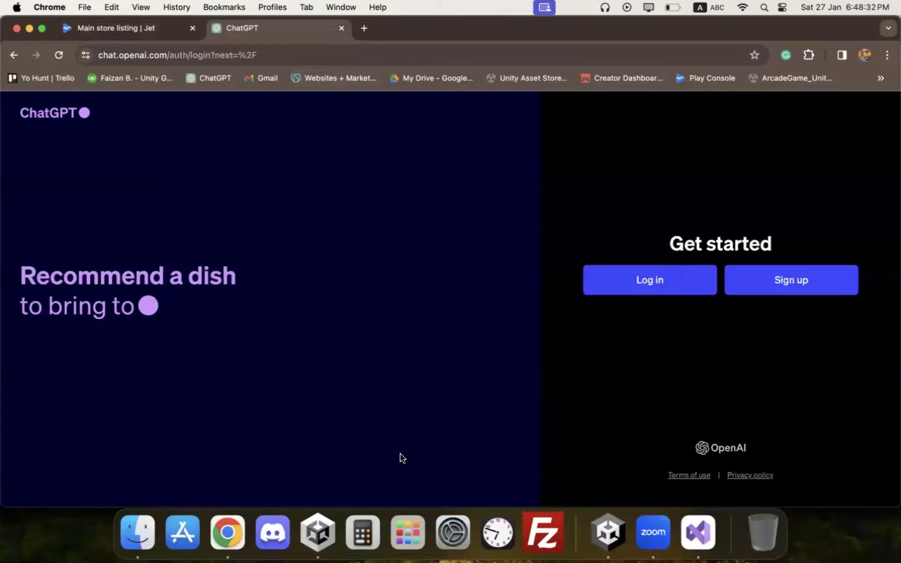
{"action": "left_click", "coordinate": [342, 29]}
Step: Enter placeholder text 'sdgdsfgsdfds' as the short description and filler as the full description
{"action": "left_click", "coordinate": [455, 353]}
{"action": "type", "text": "sdgdsfgsdfds"}
{"action": "left_click", "coordinate": [508, 406]}
{"action": "type", "text": "dsgdg sfsdf safefesfsedas sdf"}
Step: Upload blob.png from Documents as Jet's app icon
{"action": "scroll", "coordinate": [552, 383], "scroll_direction": "down", "scroll_amount": 5}
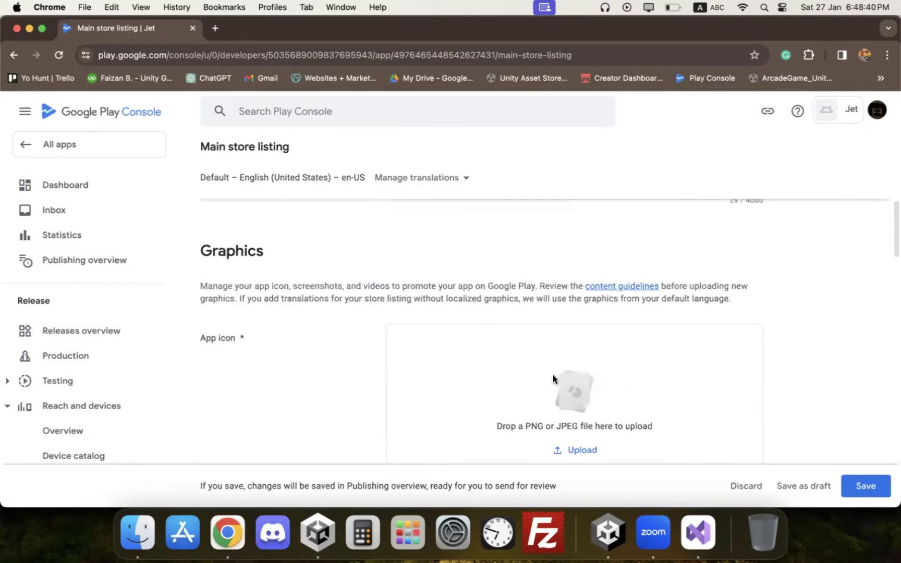
{"action": "scroll", "coordinate": [542, 386], "scroll_direction": "down", "scroll_amount": 1}
{"action": "scroll", "coordinate": [584, 418], "scroll_direction": "down", "scroll_amount": 5}
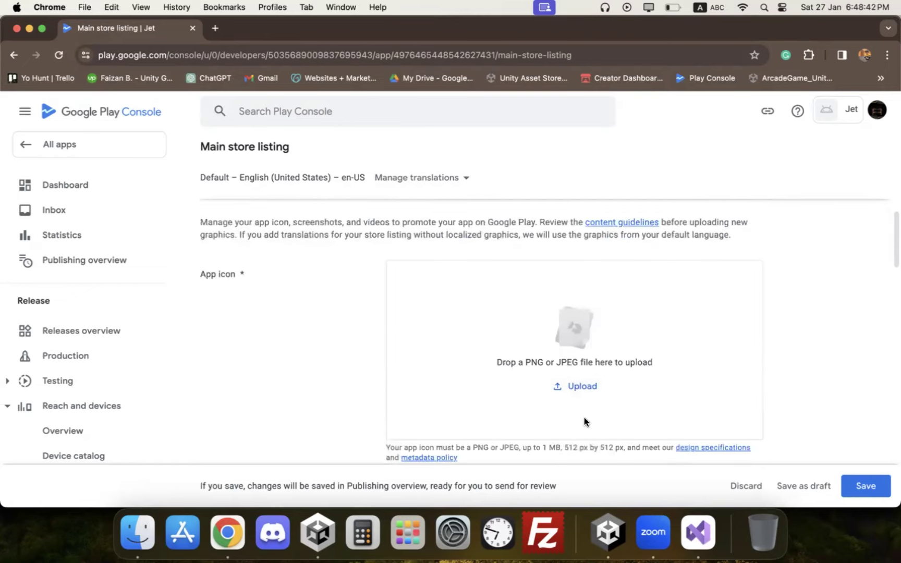
{"action": "left_click_drag", "start_coordinate": [561, 391], "coordinate": [611, 391]}
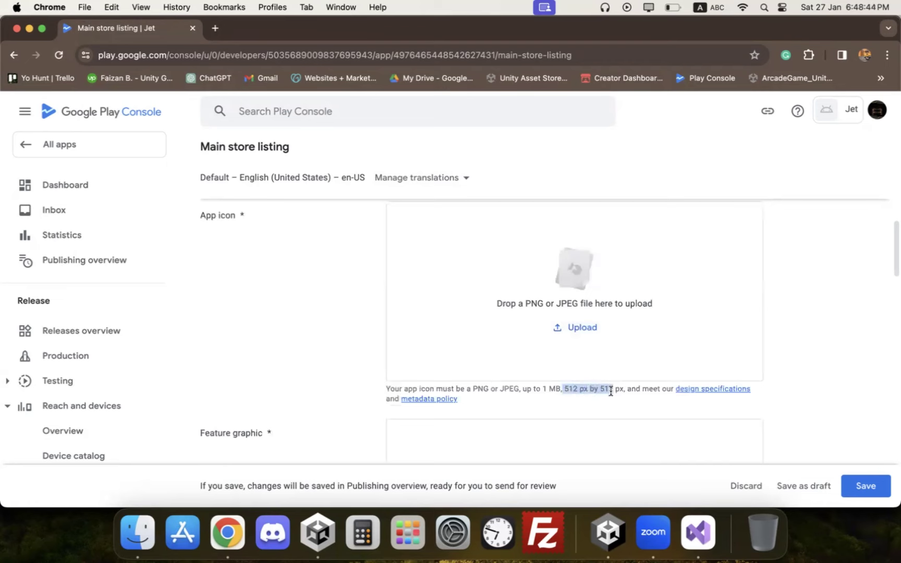
{"action": "left_click", "coordinate": [558, 333]}
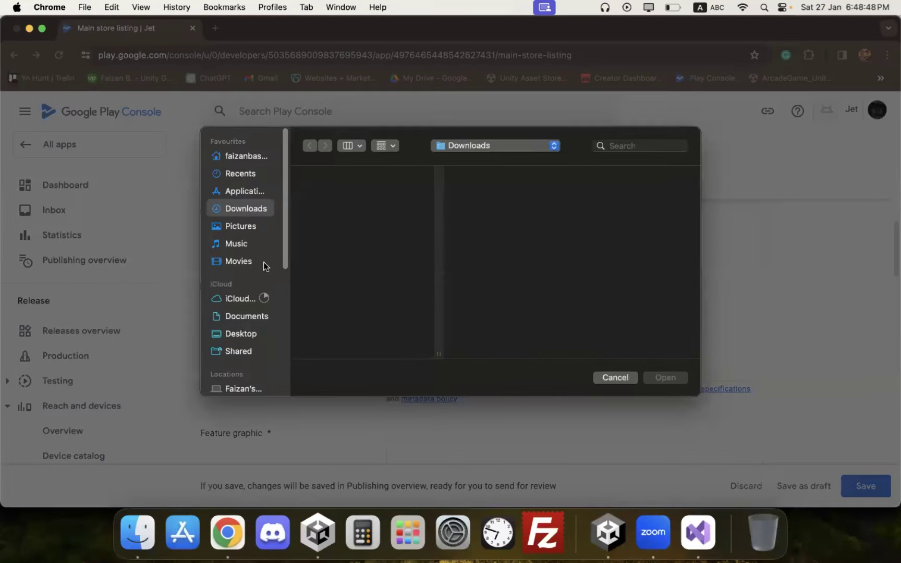
{"action": "left_click", "coordinate": [249, 319]}
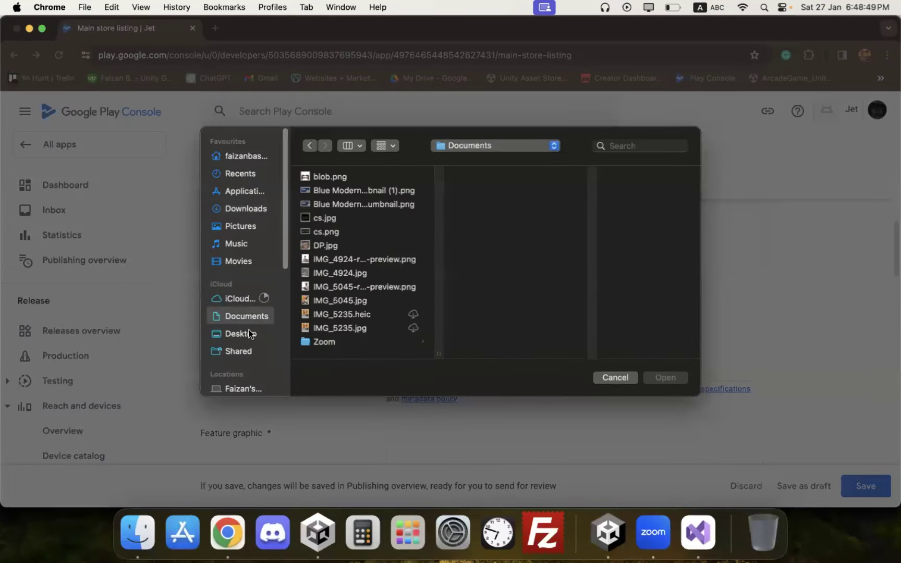
{"action": "left_click", "coordinate": [329, 178]}
{"action": "left_click", "coordinate": [653, 379]}
Step: Select the CAFFEINE image from Documents for the feature graphic
{"action": "scroll", "coordinate": [585, 333], "scroll_direction": "down", "scroll_amount": 5}
{"action": "left_click", "coordinate": [580, 396]}
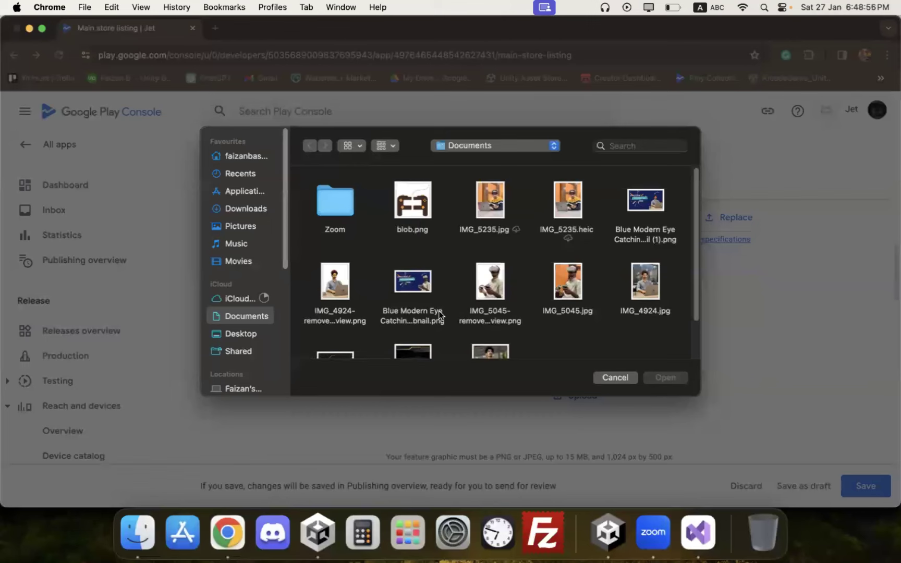
{"action": "scroll", "coordinate": [328, 321], "scroll_direction": "down", "scroll_amount": 2}
{"action": "left_click", "coordinate": [336, 342]}
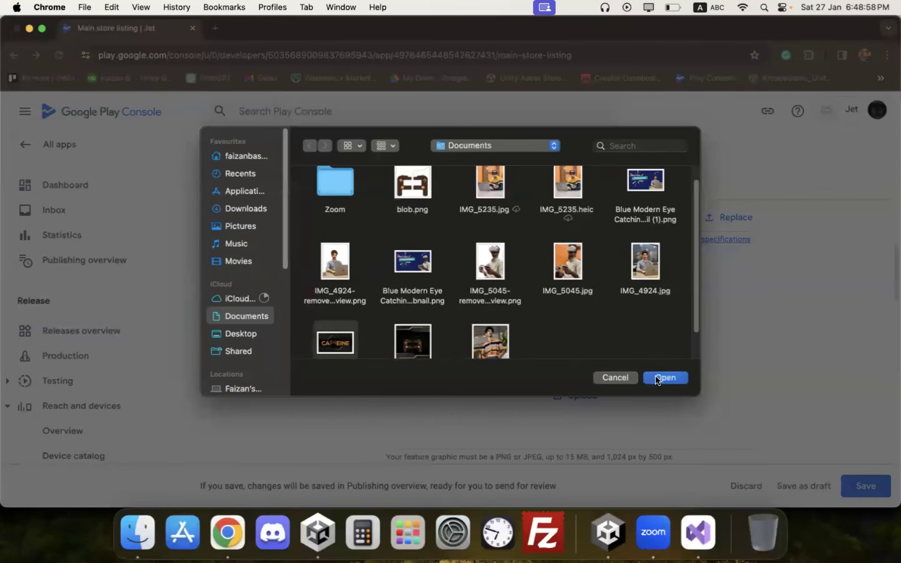
Step: Upload the CAFFEINE image and remove it after the 1024 x 500 px error
{"action": "left_click", "coordinate": [655, 378]}
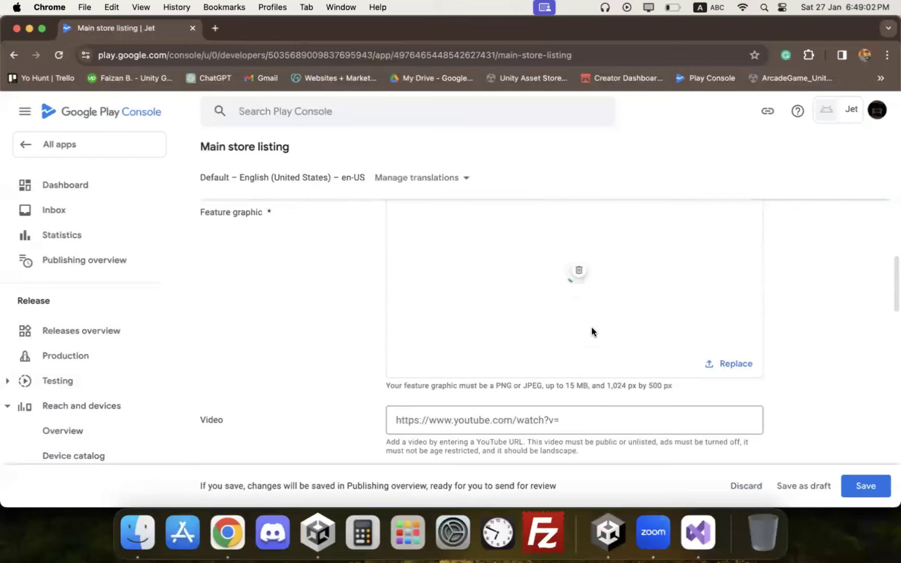
{"action": "left_click_drag", "start_coordinate": [547, 384], "coordinate": [481, 385]}
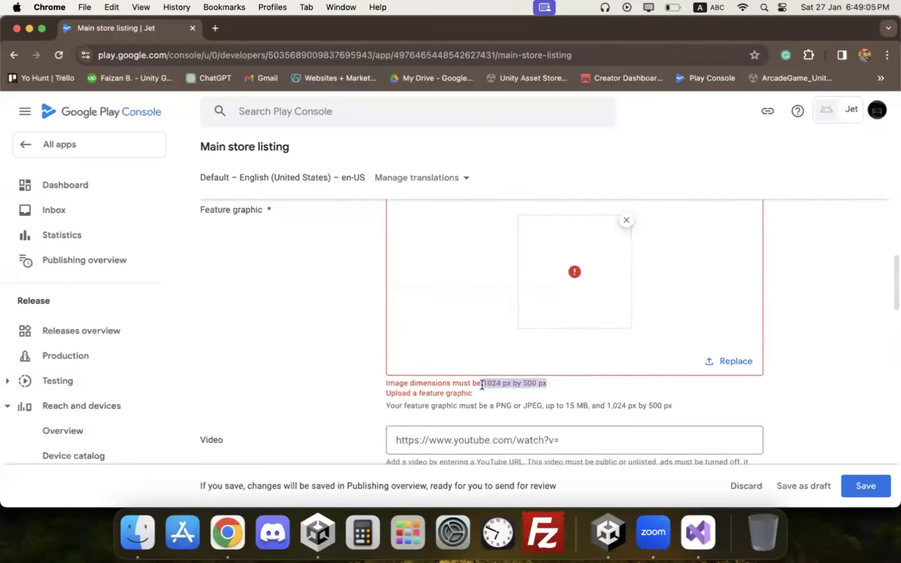
{"action": "left_click", "coordinate": [626, 220]}
Step: Upload the Blue Modern thumbnail as feature graphic, then remove it when rejected
{"action": "left_click", "coordinate": [560, 325]}
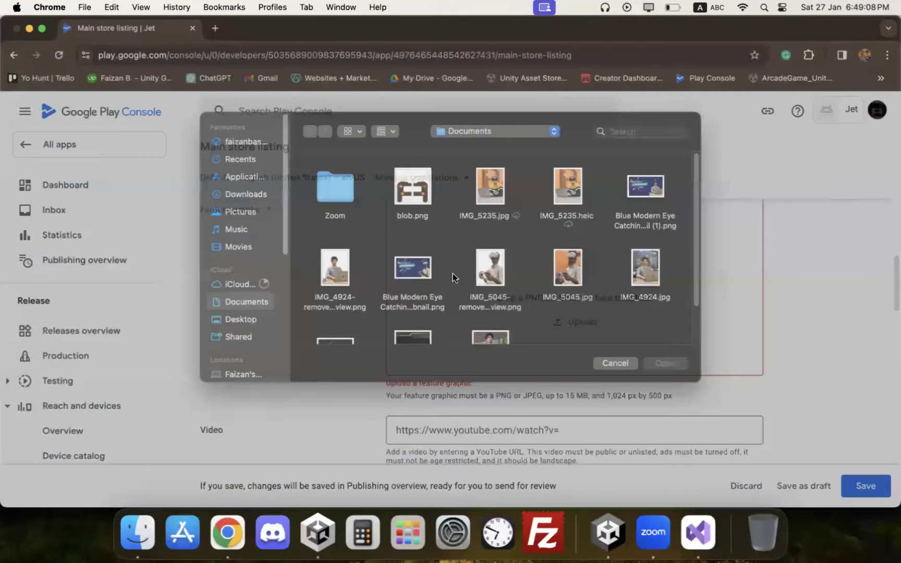
{"action": "scroll", "coordinate": [423, 264], "scroll_direction": "down", "scroll_amount": 2}
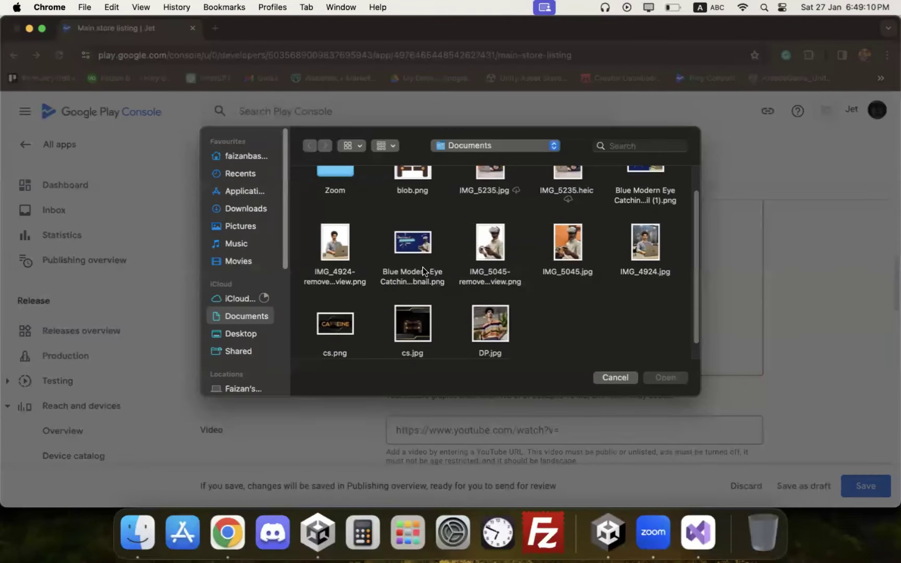
{"action": "scroll", "coordinate": [434, 265], "scroll_direction": "up", "scroll_amount": 2}
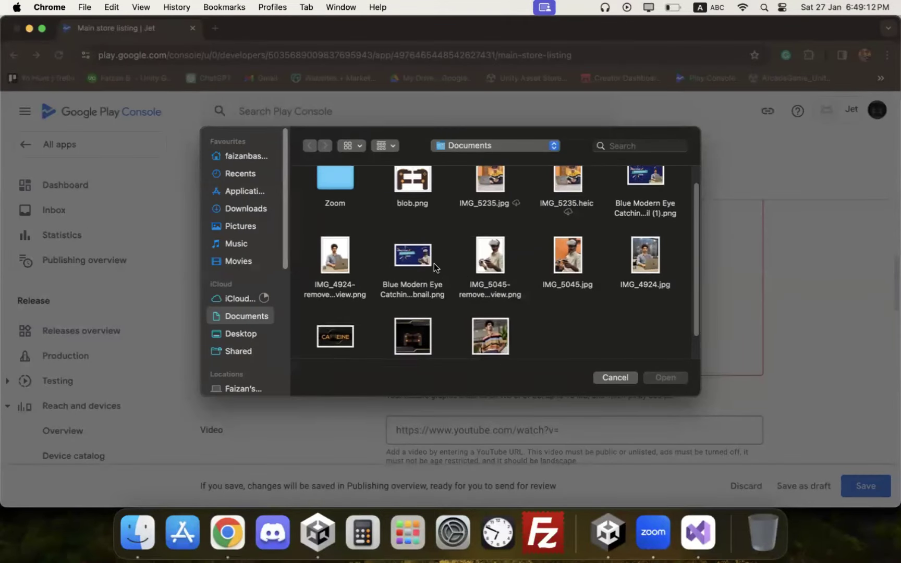
{"action": "left_click", "coordinate": [397, 307]}
{"action": "left_click", "coordinate": [658, 377]}
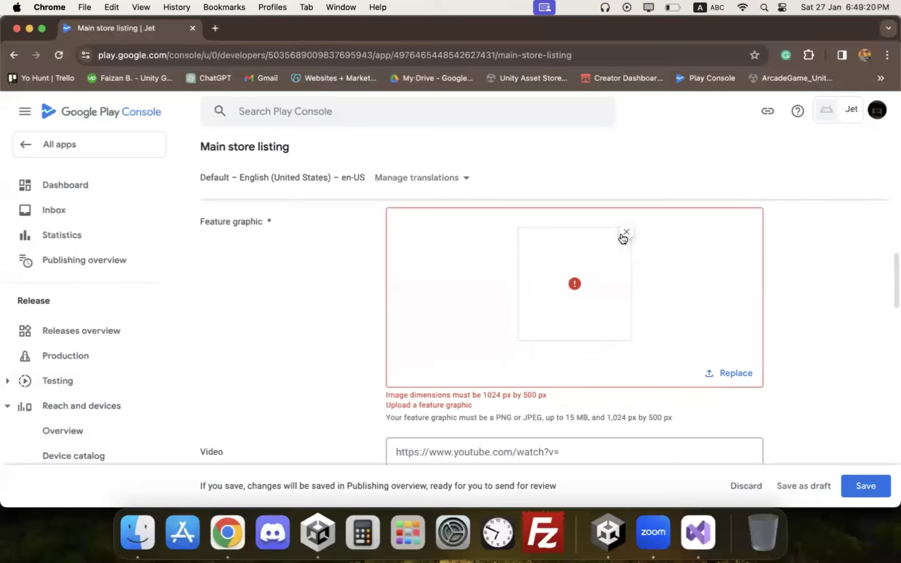
{"action": "left_click", "coordinate": [626, 232]}
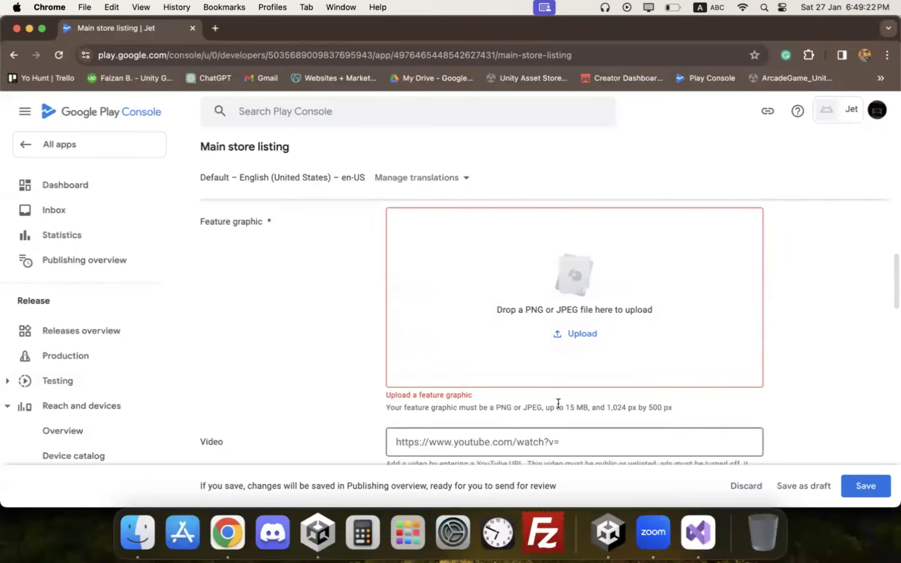
{"action": "scroll", "coordinate": [559, 402], "scroll_direction": "down", "scroll_amount": 2}
Step: Scroll through the phone and tablet screenshot sections, then open Finder on the home folder
{"action": "left_click", "coordinate": [504, 343]}
{"action": "scroll", "coordinate": [378, 344], "scroll_direction": "down", "scroll_amount": 4}
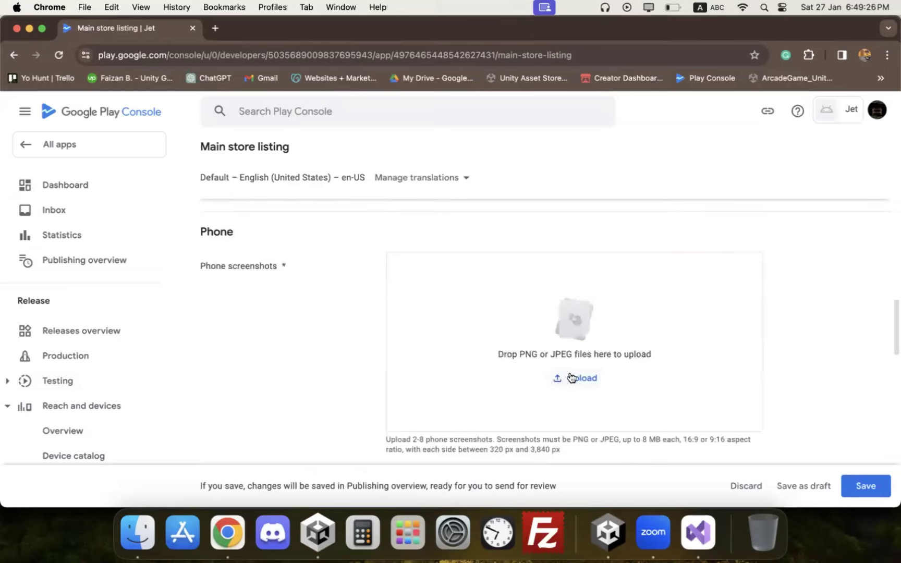
{"action": "scroll", "coordinate": [594, 371], "scroll_direction": "down", "scroll_amount": 1}
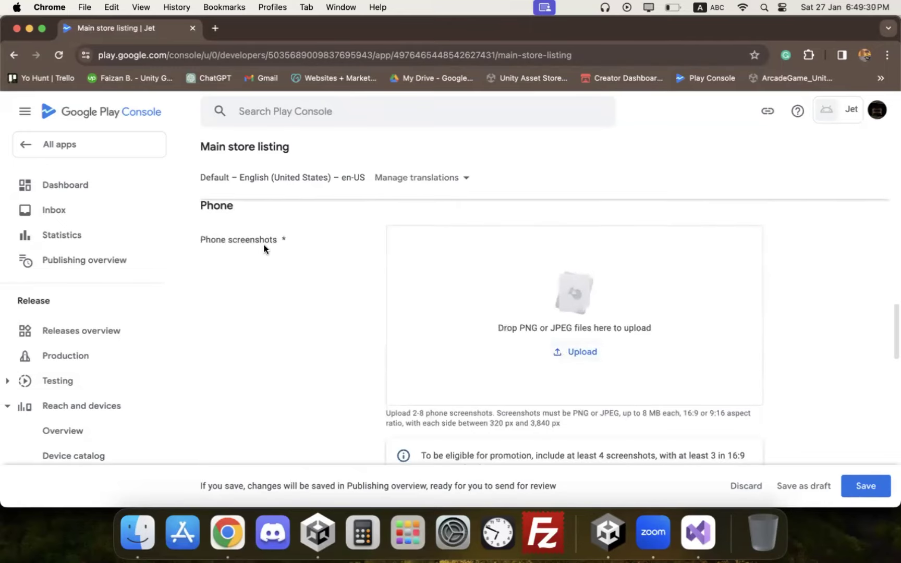
{"action": "scroll", "coordinate": [324, 277], "scroll_direction": "down", "scroll_amount": 9}
{"action": "scroll", "coordinate": [324, 277], "scroll_direction": "up", "scroll_amount": 1}
{"action": "right_click", "coordinate": [323, 277]}
{"action": "left_click", "coordinate": [279, 254]}
{"action": "scroll", "coordinate": [284, 259], "scroll_direction": "down", "scroll_amount": 1}
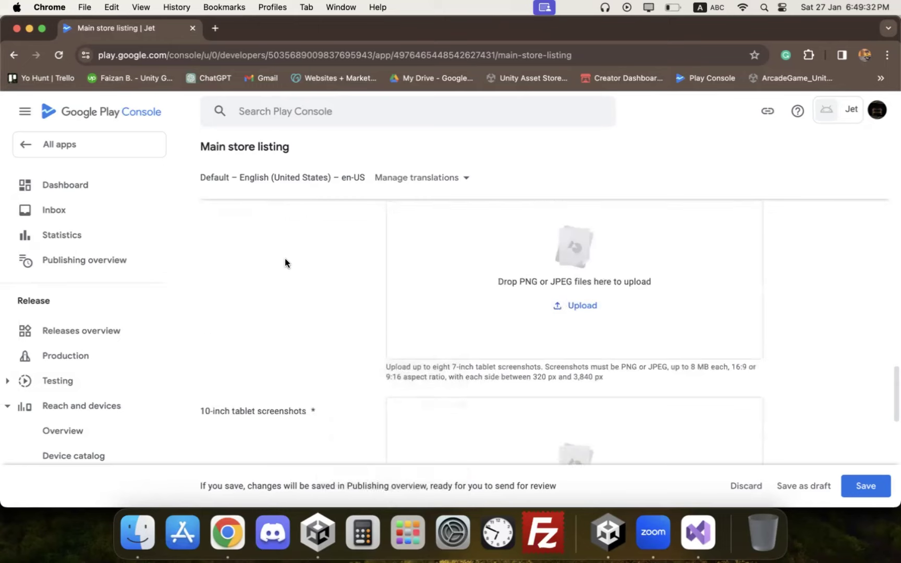
{"action": "scroll", "coordinate": [313, 268], "scroll_direction": "down", "scroll_amount": 2}
{"action": "scroll", "coordinate": [324, 274], "scroll_direction": "up", "scroll_amount": 12}
{"action": "scroll", "coordinate": [325, 274], "scroll_direction": "down", "scroll_amount": 8}
{"action": "scroll", "coordinate": [324, 274], "scroll_direction": "up", "scroll_amount": 10}
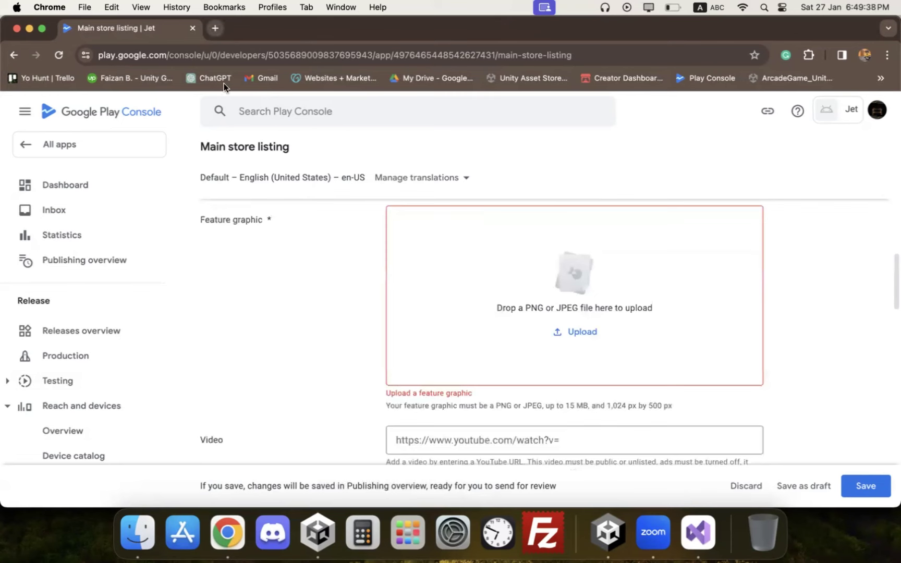
{"action": "left_click", "coordinate": [142, 526]}
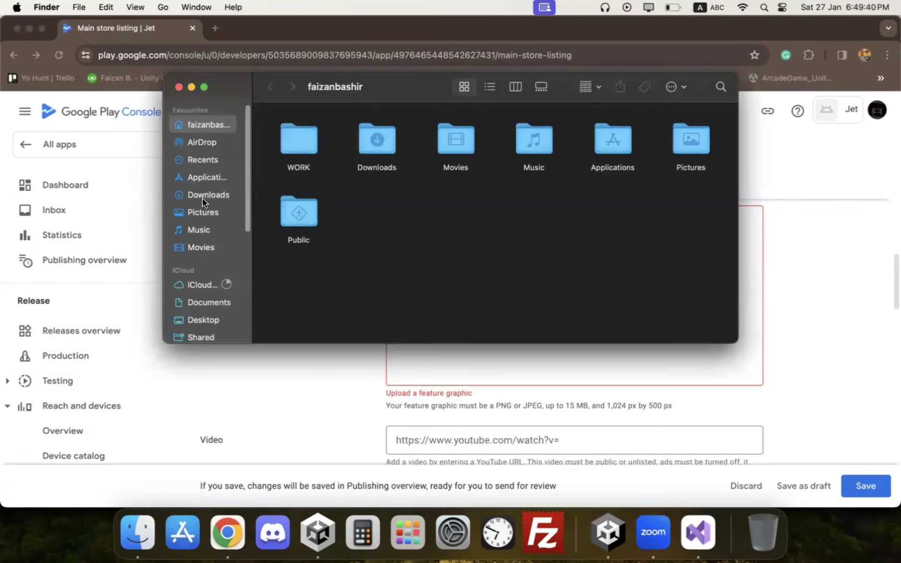
Step: Search Google in a new tab for 'featured image 1025 * 500'
{"action": "left_click", "coordinate": [180, 89]}
{"action": "left_click", "coordinate": [215, 28]}
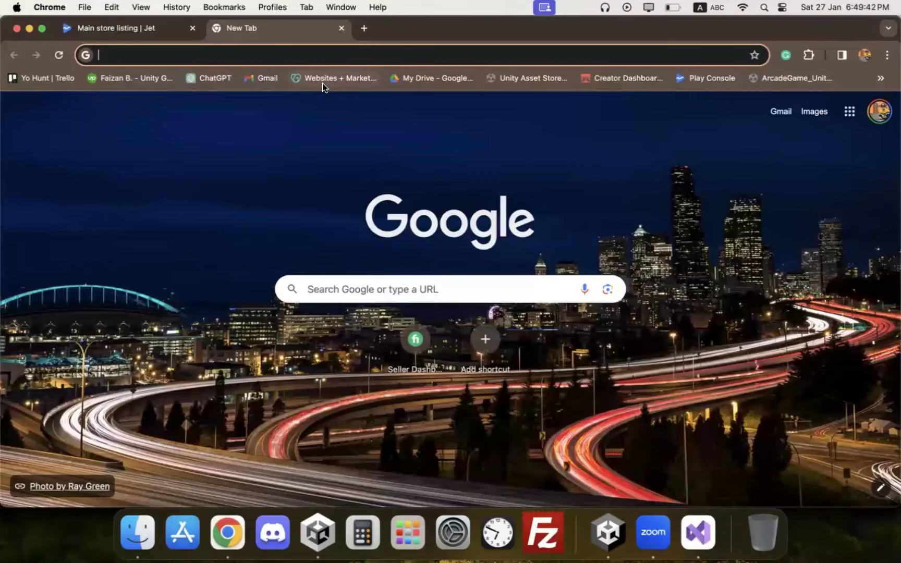
{"action": "type", "text": "featured "}
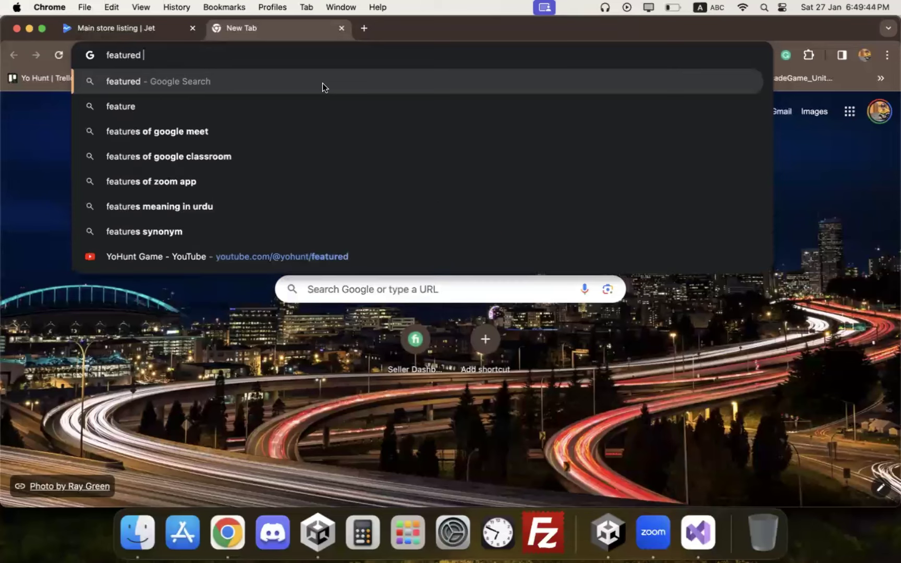
{"action": "type", "text": "image 1"}
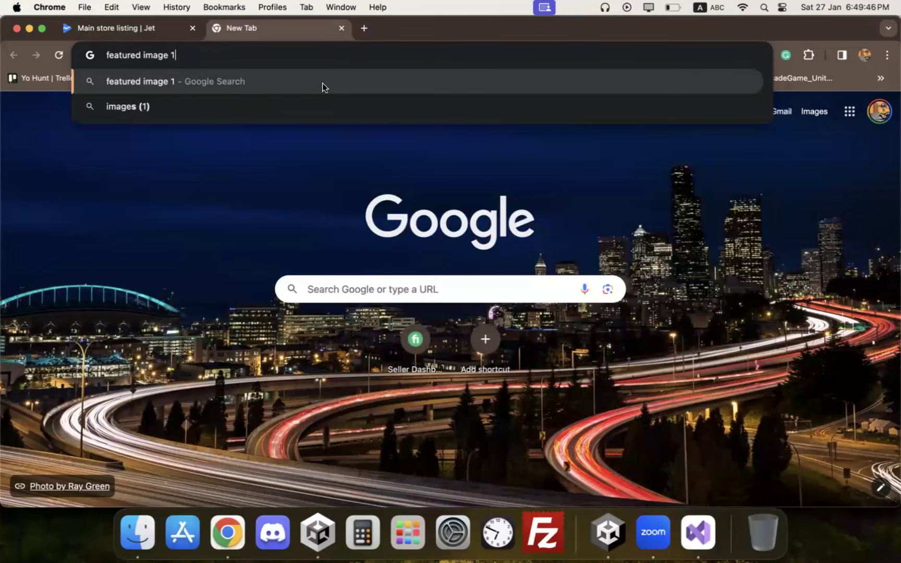
{"action": "type", "text": "025 *"}
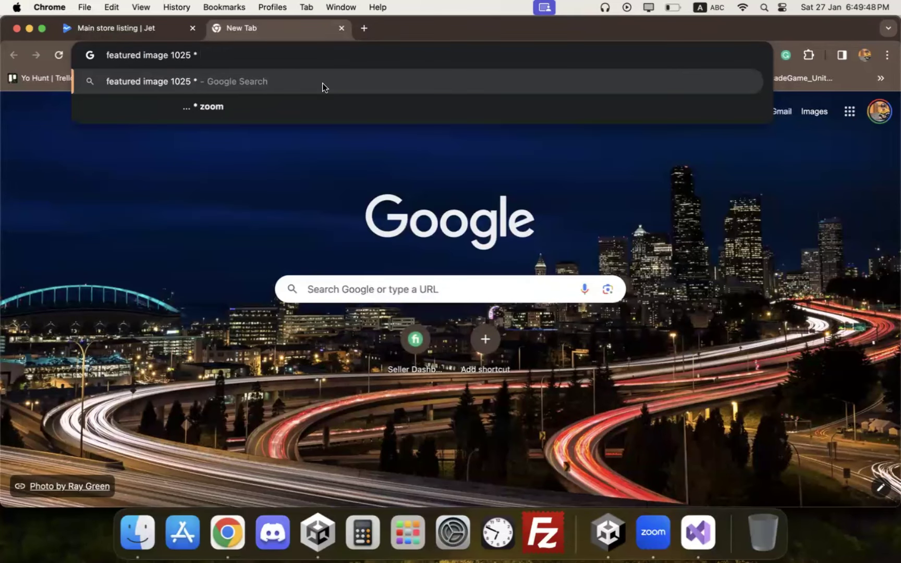
{"action": "type", "text": " 512"}
{"action": "key", "text": "Return"}
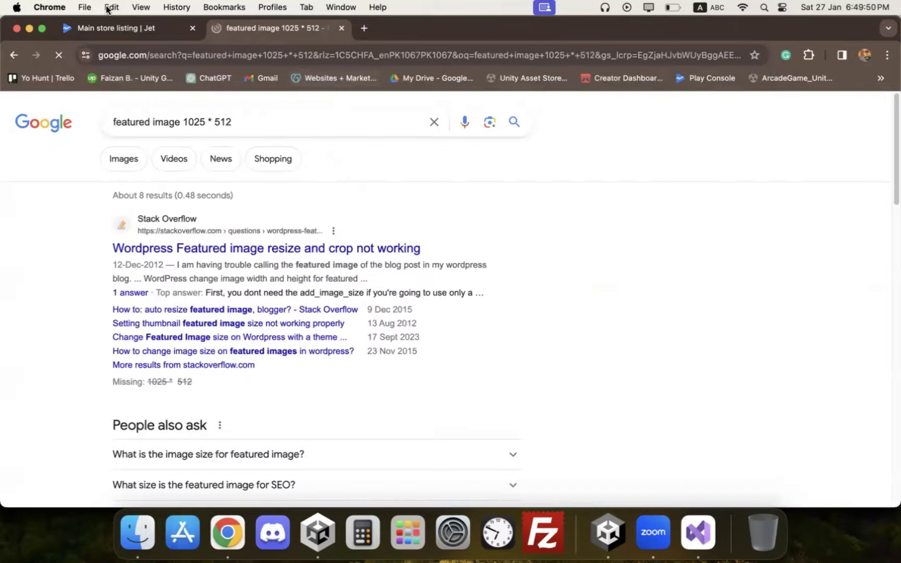
{"action": "key", "text": "ctrl+shift+Tab"}
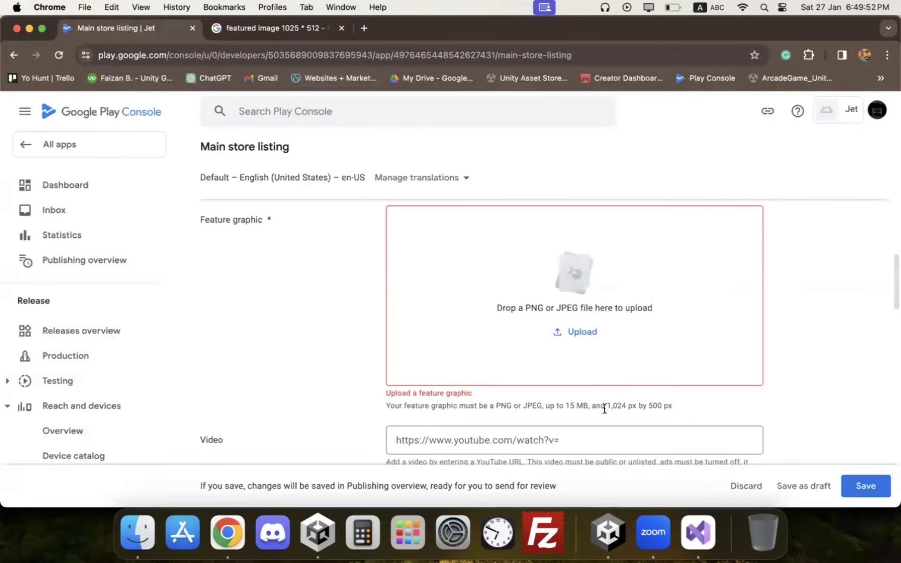
{"action": "key", "text": "ctrl+Tab"}
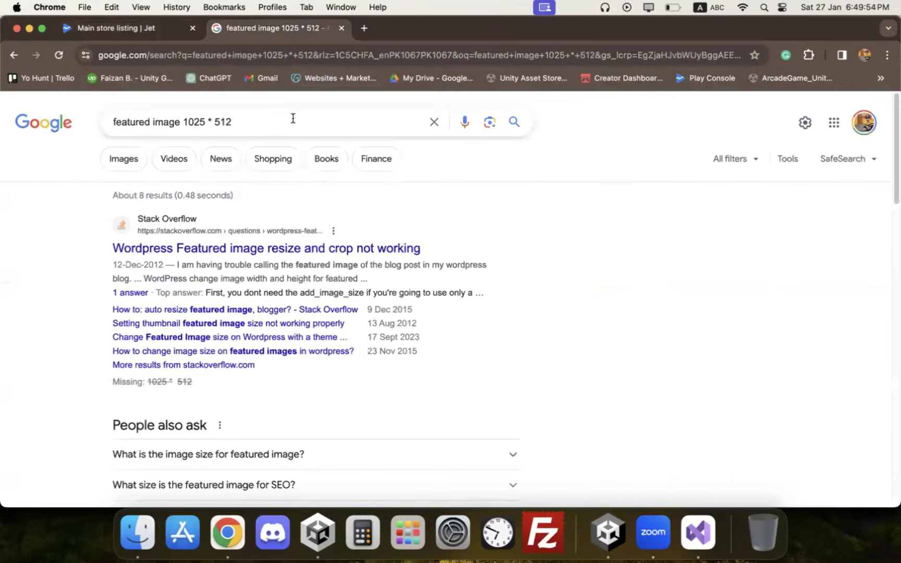
{"action": "left_click", "coordinate": [293, 119]}
{"action": "type", "text": "00"}
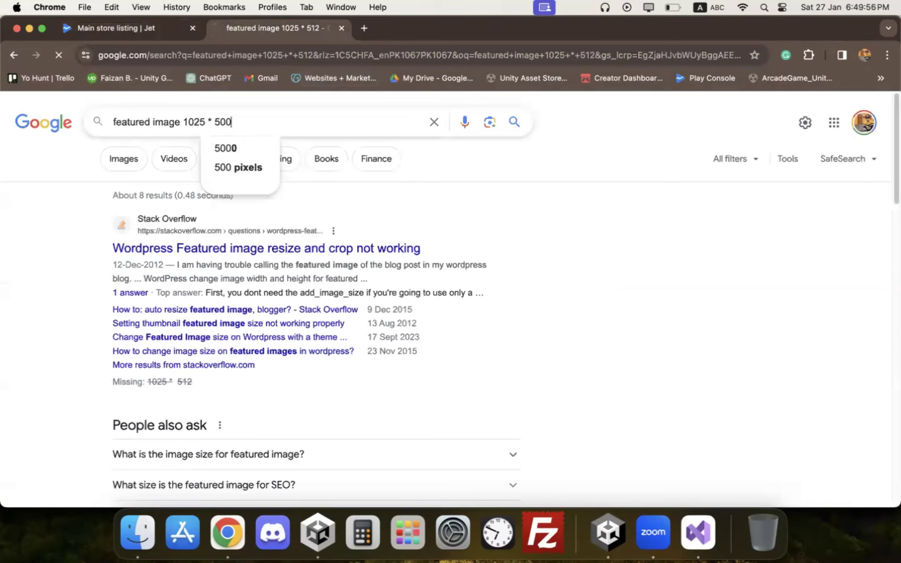
{"action": "key", "text": "Return"}
Step: Preview several image results like the HEY! 795 x 500 image, then close the tab
{"action": "left_click", "coordinate": [130, 165]}
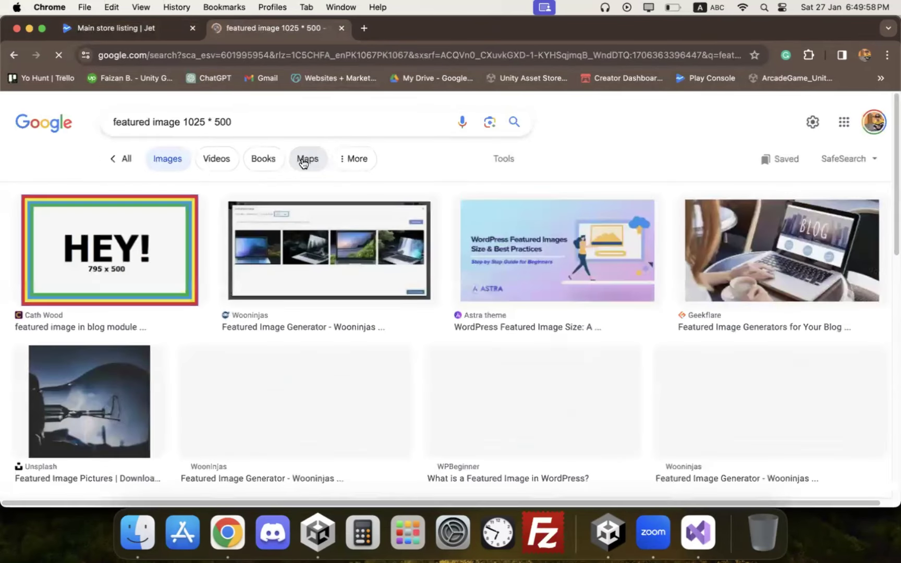
{"action": "left_click", "coordinate": [165, 253]}
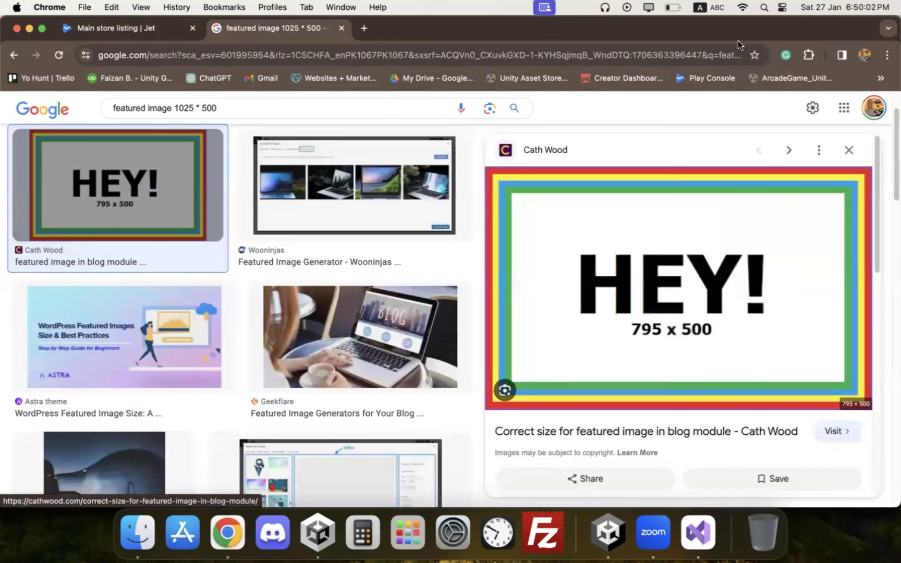
{"action": "scroll", "coordinate": [626, 271], "scroll_direction": "down", "scroll_amount": 3}
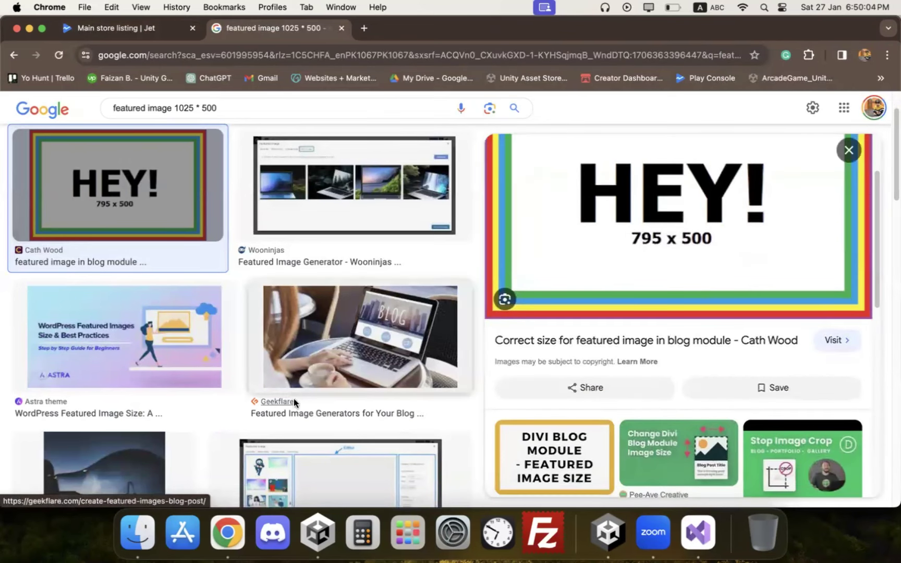
{"action": "scroll", "coordinate": [293, 398], "scroll_direction": "down", "scroll_amount": 3}
{"action": "left_click", "coordinate": [323, 259]}
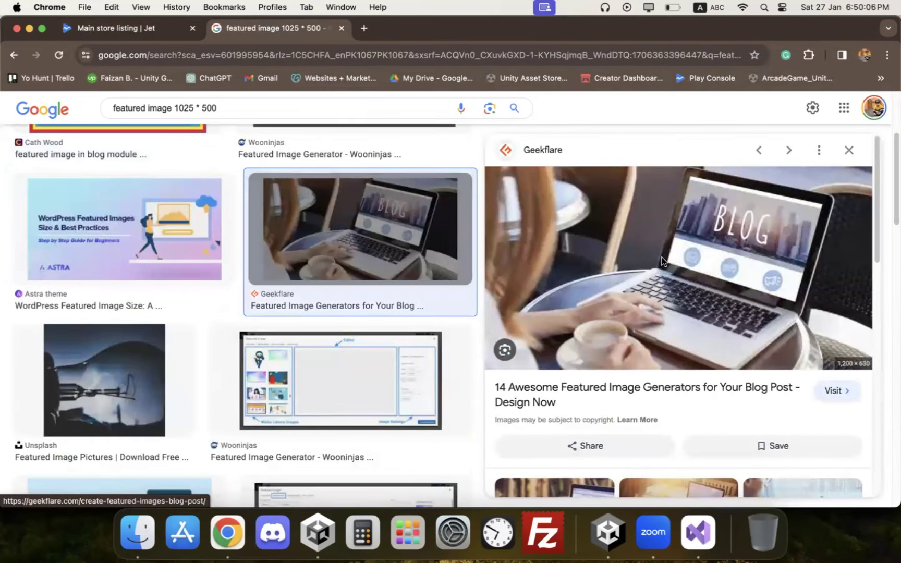
{"action": "scroll", "coordinate": [179, 293], "scroll_direction": "down", "scroll_amount": 5}
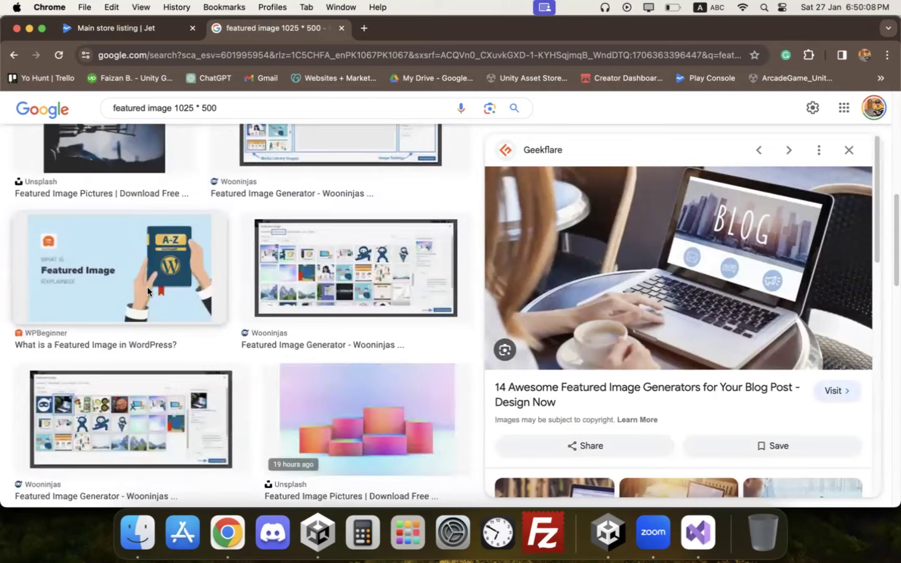
{"action": "left_click", "coordinate": [147, 286]}
{"action": "scroll", "coordinate": [235, 313], "scroll_direction": "up", "scroll_amount": 10}
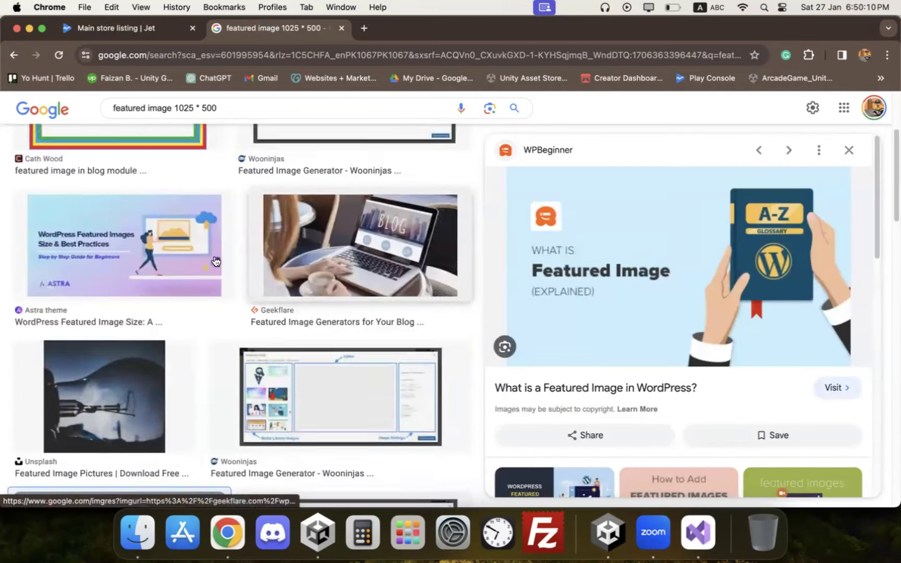
{"action": "left_click", "coordinate": [119, 250]}
{"action": "right_click", "coordinate": [645, 300]}
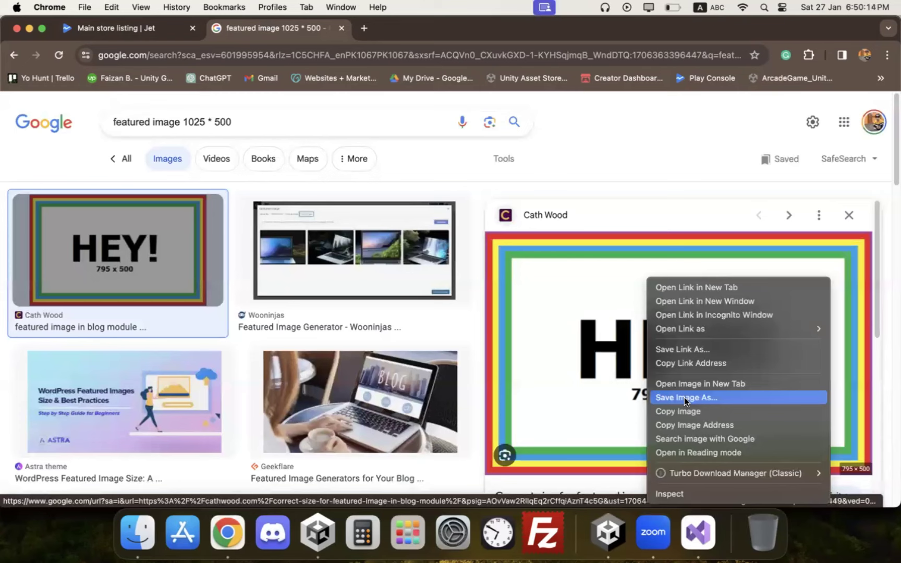
{"action": "left_click", "coordinate": [340, 32]}
{"action": "left_click", "coordinate": [342, 28]}
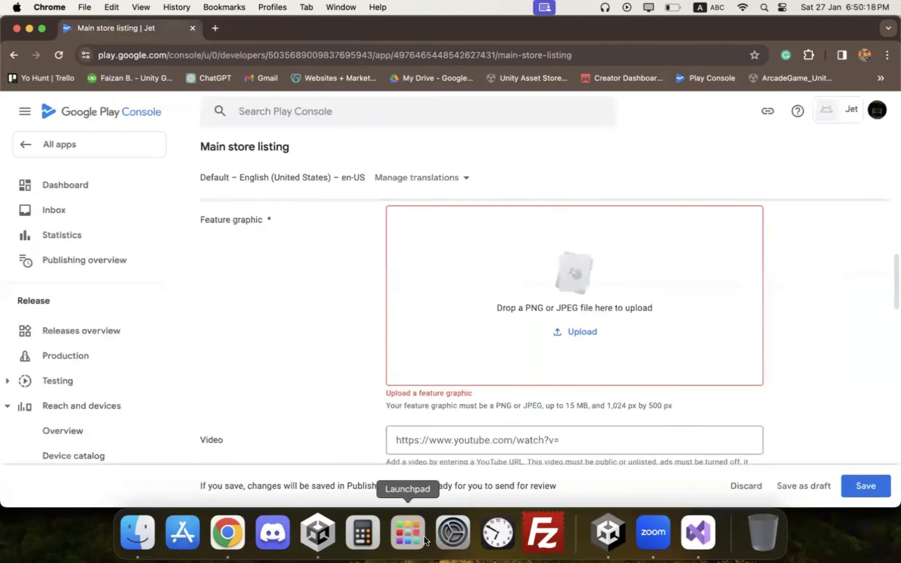
Step: Launch Discord, reopen its windows, and open the direct message conversation
{"action": "left_click", "coordinate": [409, 520]}
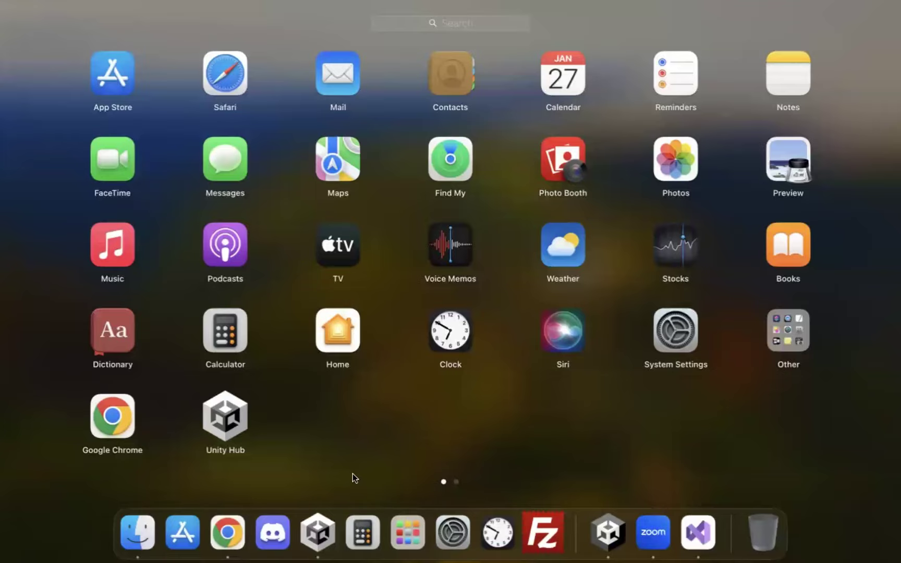
{"action": "left_click", "coordinate": [352, 475]}
{"action": "left_click", "coordinate": [272, 532]}
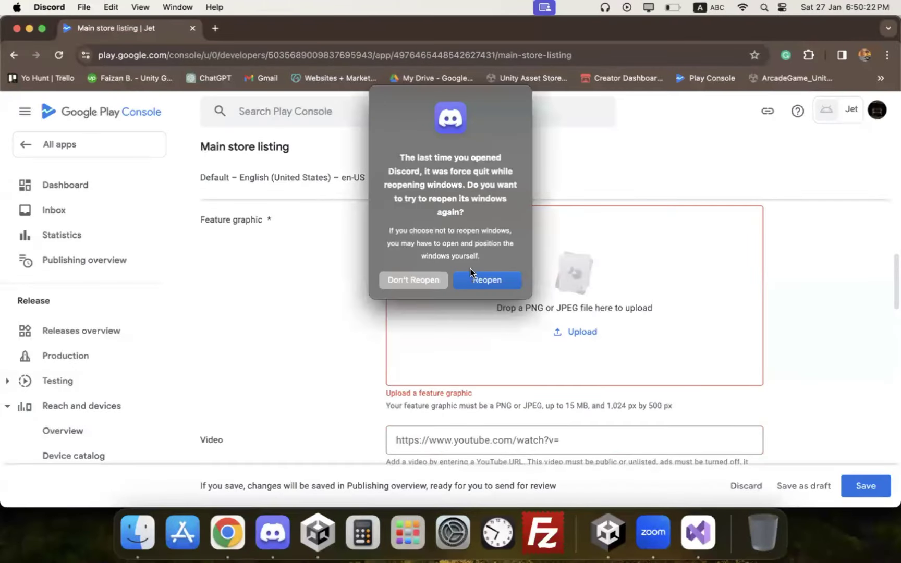
{"action": "left_click", "coordinate": [486, 282]}
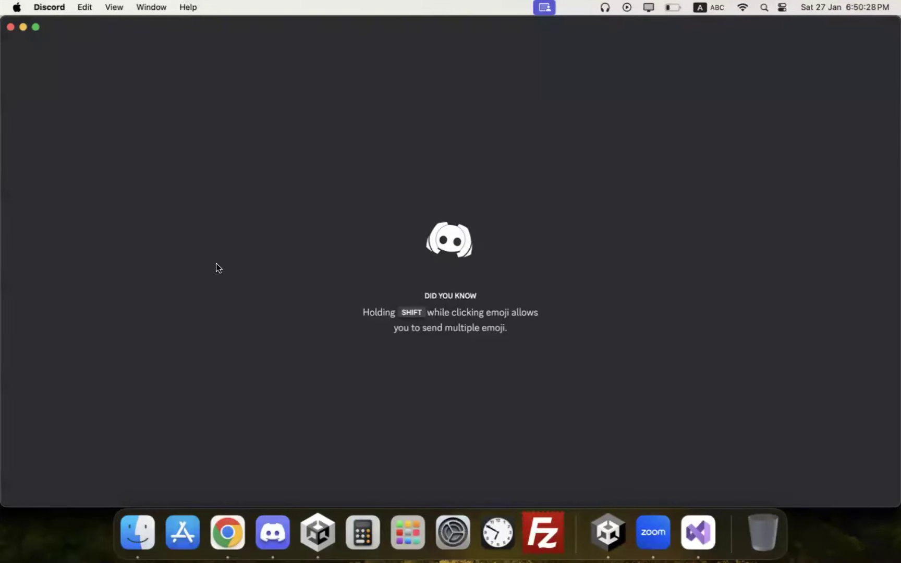
{"action": "left_click", "coordinate": [125, 227]}
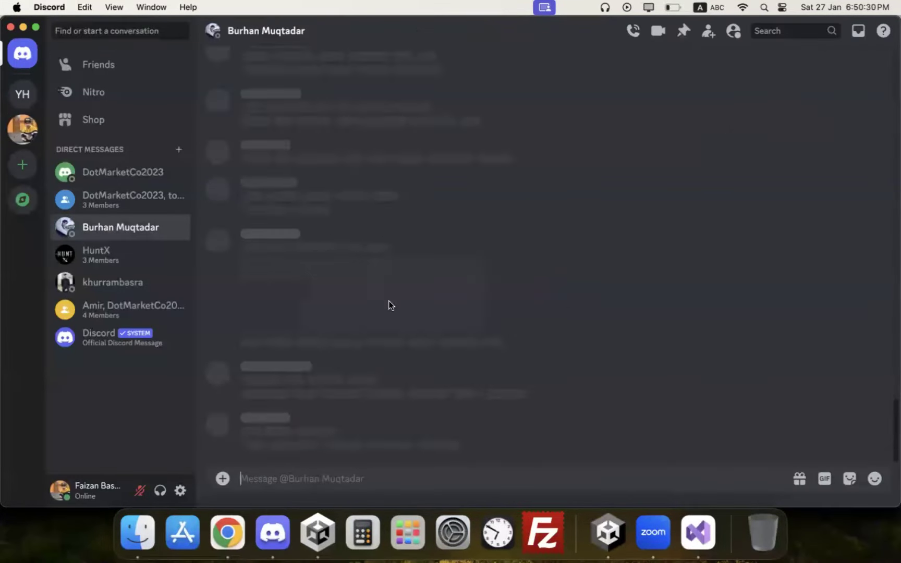
Step: Save the wide Ball Bounce Escape image to Downloads as PNG and return to Play Console
{"action": "scroll", "coordinate": [458, 360], "scroll_direction": "up", "scroll_amount": 10}
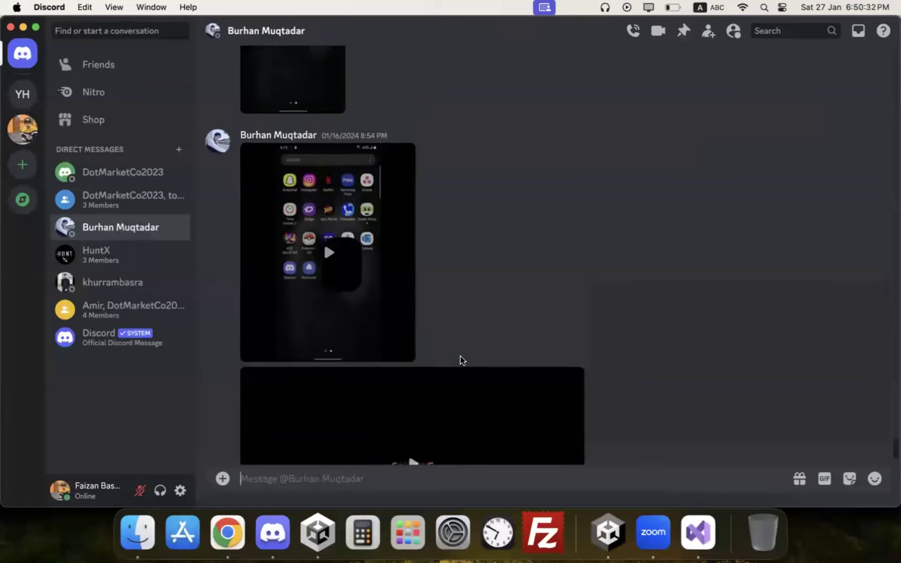
{"action": "right_click", "coordinate": [510, 264]}
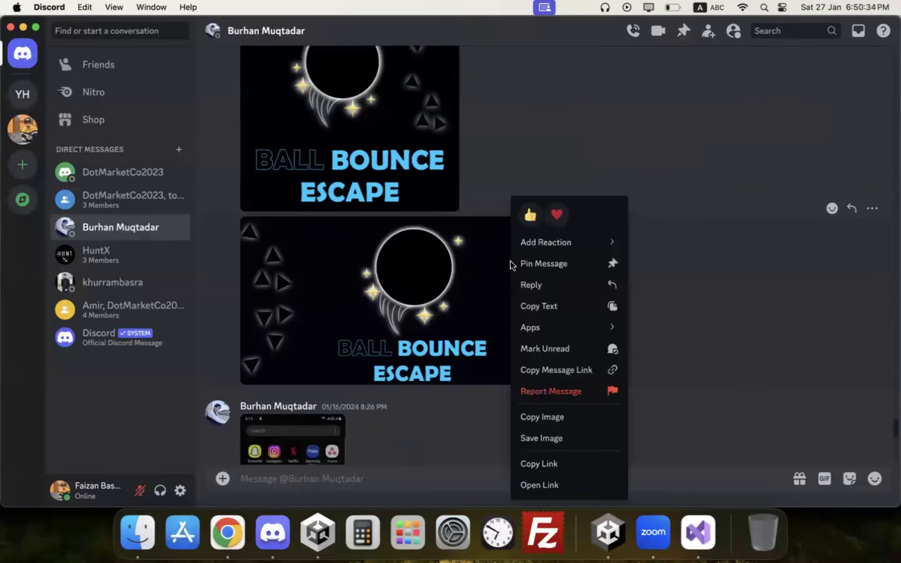
{"action": "left_click", "coordinate": [542, 438]}
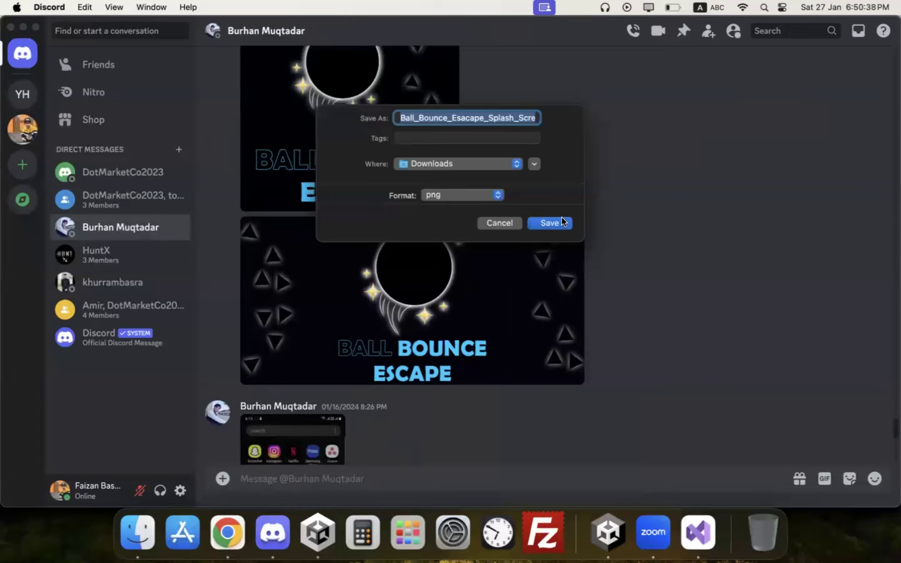
{"action": "left_click", "coordinate": [549, 223]}
{"action": "scroll", "coordinate": [400, 265], "scroll_direction": "up", "scroll_amount": 5}
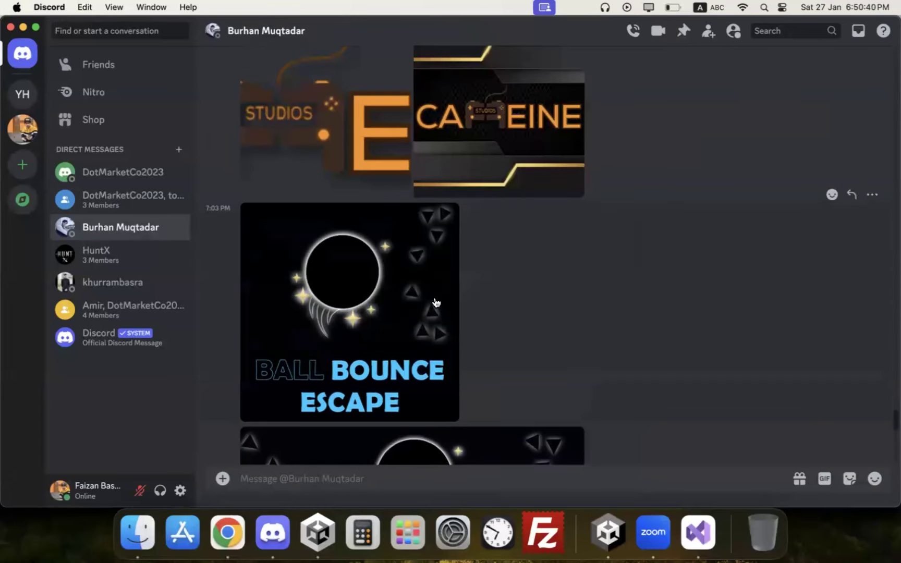
{"action": "scroll", "coordinate": [436, 302], "scroll_direction": "up", "scroll_amount": 3}
{"action": "key", "text": "super+Tab"}
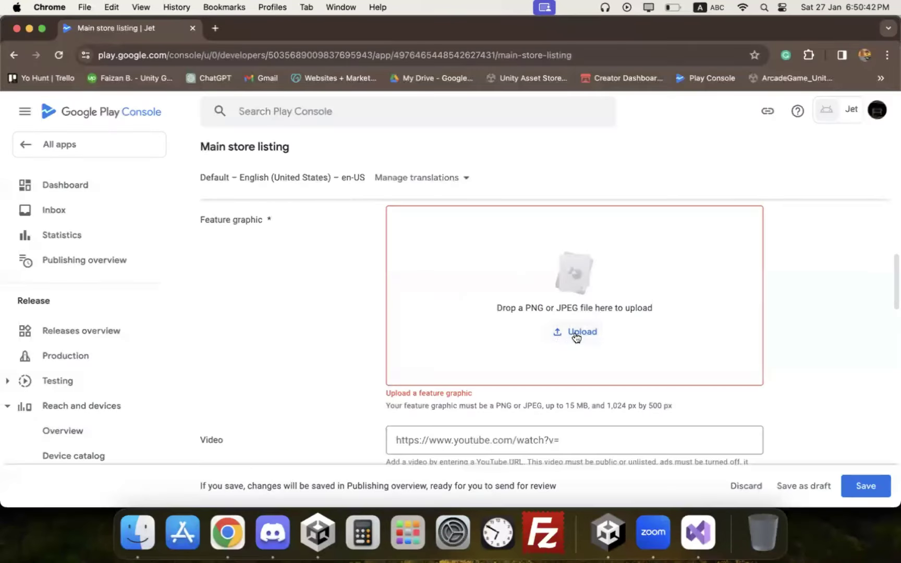
Step: Upload the Ball_Bounce PNG from Downloads as Jet's feature graphic
{"action": "left_click", "coordinate": [576, 334]}
{"action": "left_click", "coordinate": [242, 207]}
{"action": "double_click", "coordinate": [315, 206]}
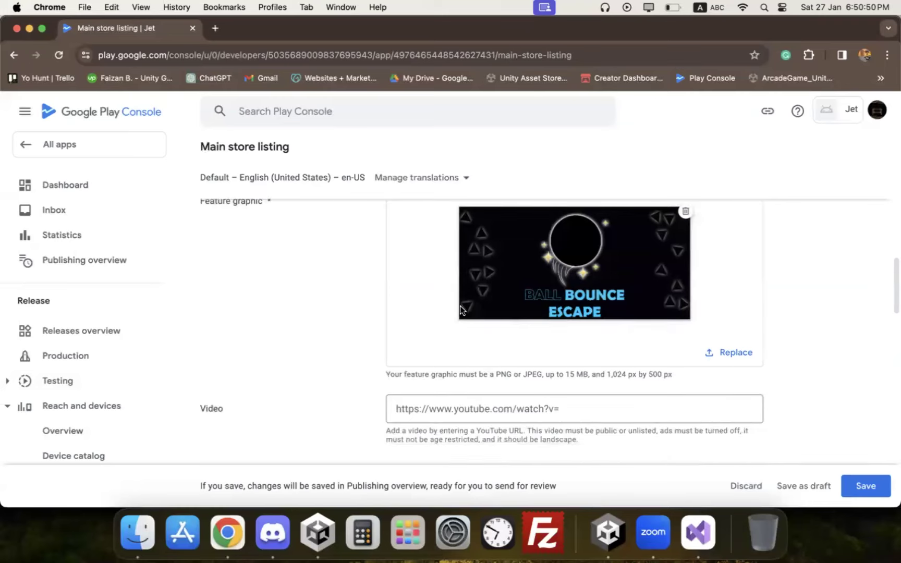
{"action": "scroll", "coordinate": [443, 339], "scroll_direction": "down", "scroll_amount": 1}
{"action": "scroll", "coordinate": [431, 384], "scroll_direction": "down", "scroll_amount": 1}
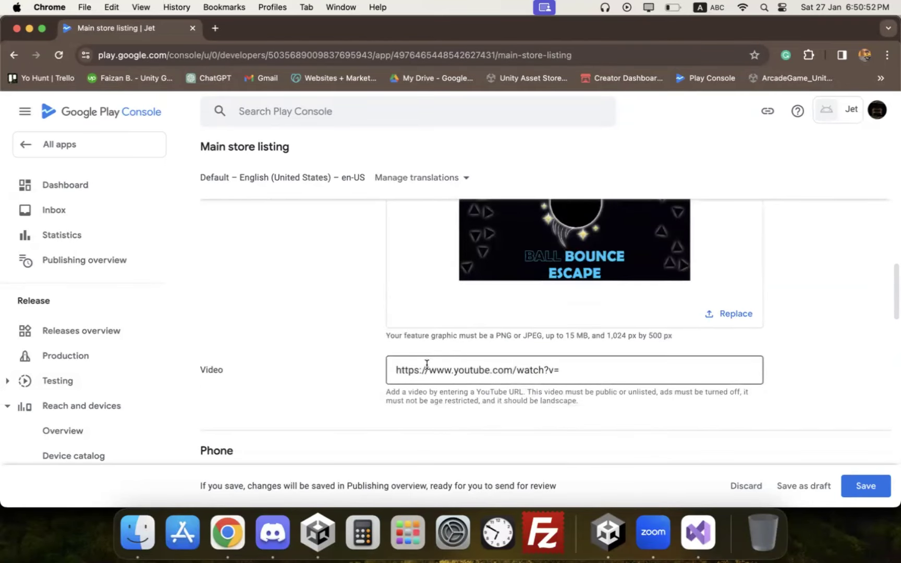
{"action": "scroll", "coordinate": [489, 373], "scroll_direction": "down", "scroll_amount": 1}
{"action": "left_click", "coordinate": [499, 347]}
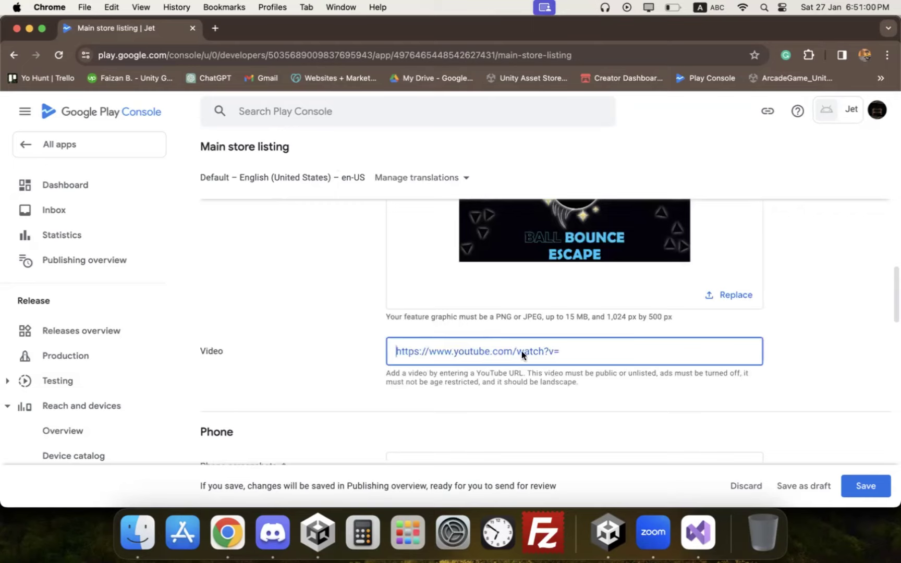
{"action": "scroll", "coordinate": [521, 352], "scroll_direction": "down", "scroll_amount": 5}
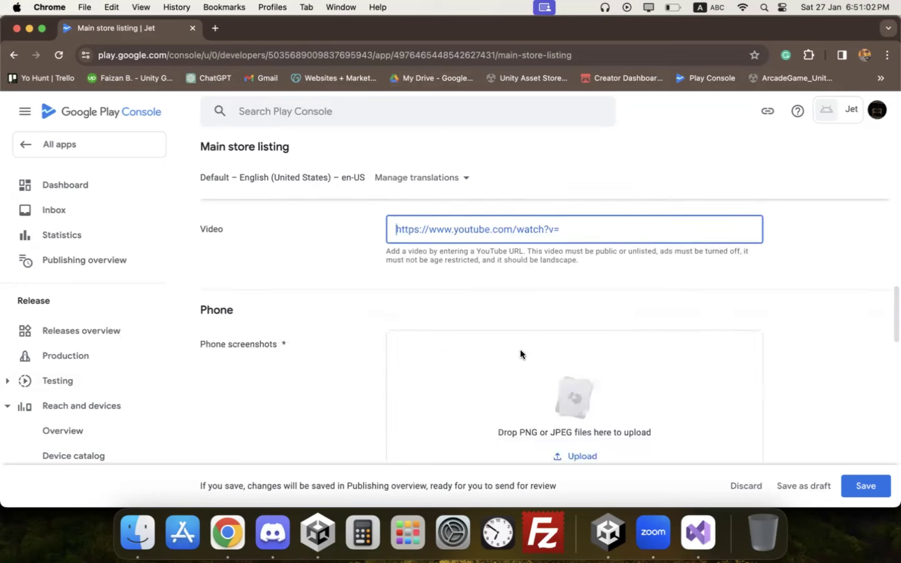
{"action": "scroll", "coordinate": [525, 306], "scroll_direction": "down", "scroll_amount": 3}
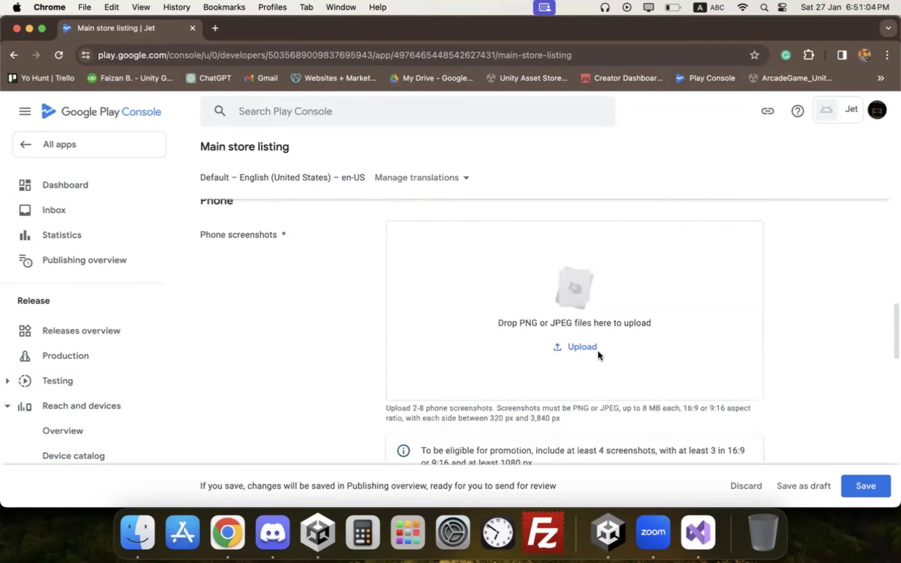
Step: Upload cs.jpg from the Documents folder as a phone screenshot
{"action": "left_click", "coordinate": [567, 345]}
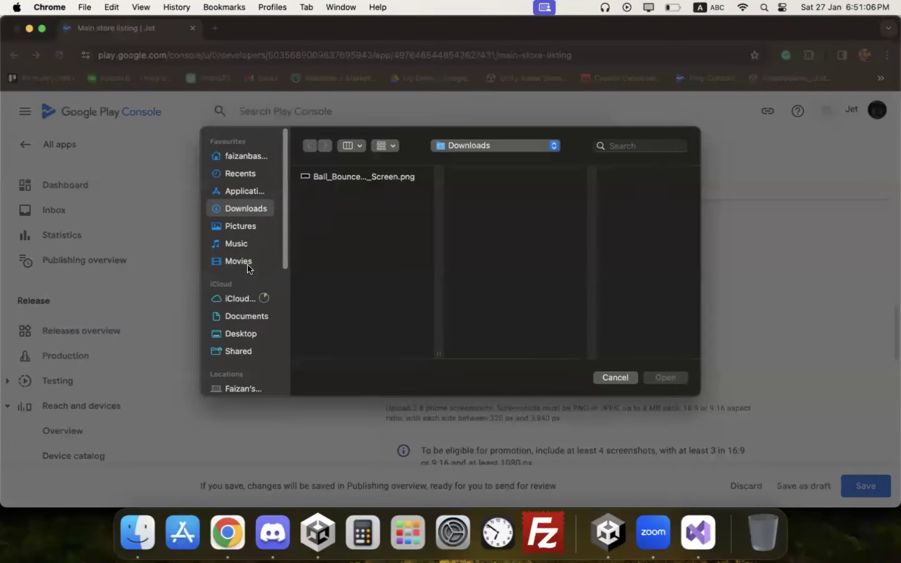
{"action": "left_click", "coordinate": [238, 317]}
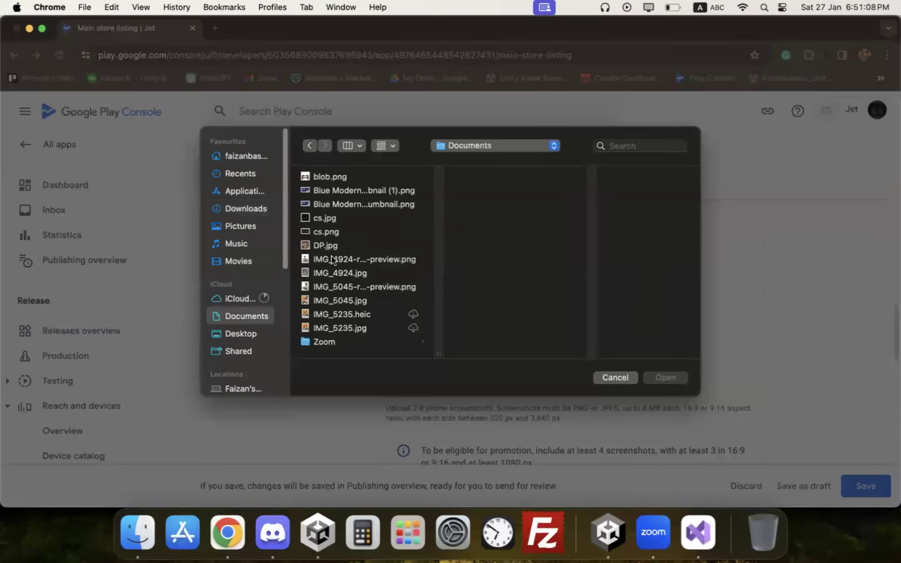
{"action": "left_click", "coordinate": [322, 315]}
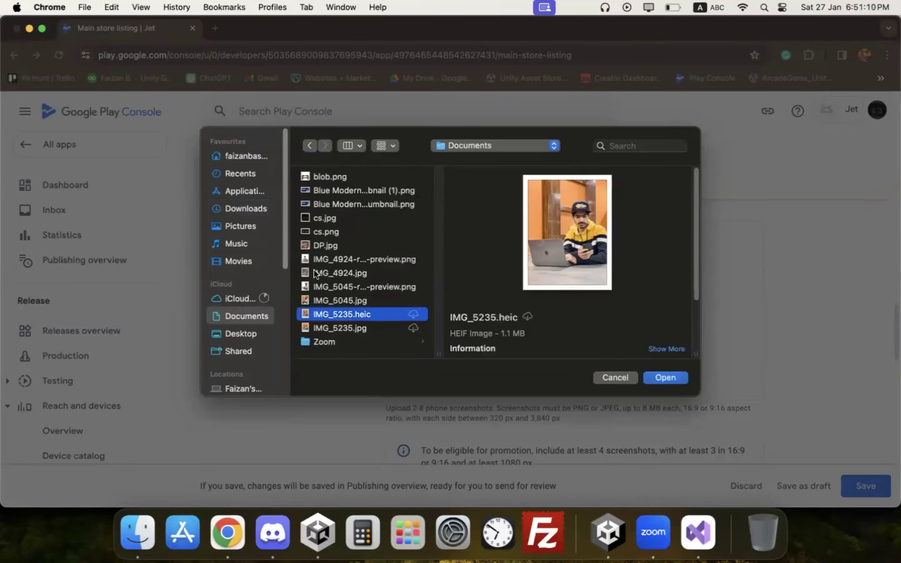
{"action": "left_click", "coordinate": [318, 246]}
{"action": "left_click", "coordinate": [324, 231]}
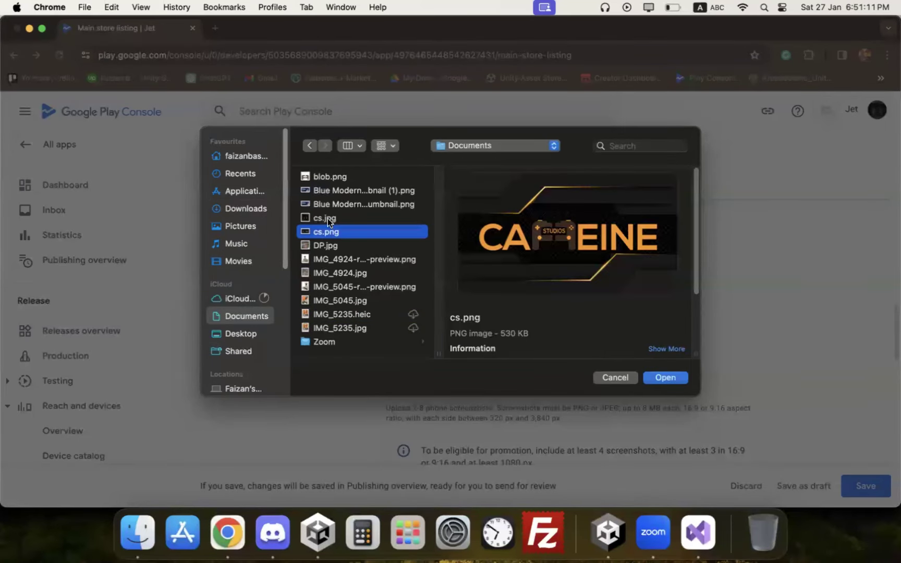
{"action": "left_click", "coordinate": [358, 218]}
{"action": "left_click", "coordinate": [666, 377]}
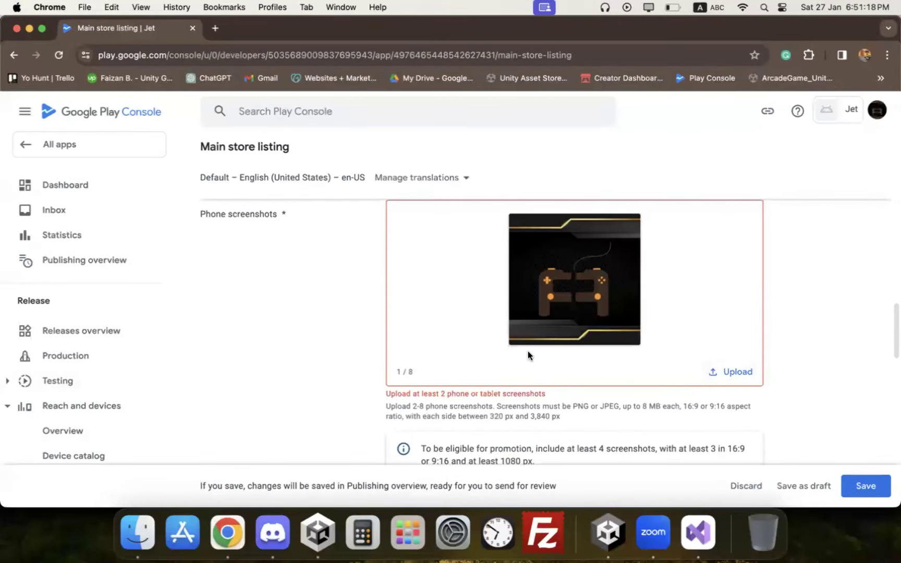
Step: Delete that screenshot and upload two phone screenshots instead, including blob.png
{"action": "left_click", "coordinate": [635, 219]}
{"action": "left_click", "coordinate": [577, 325]}
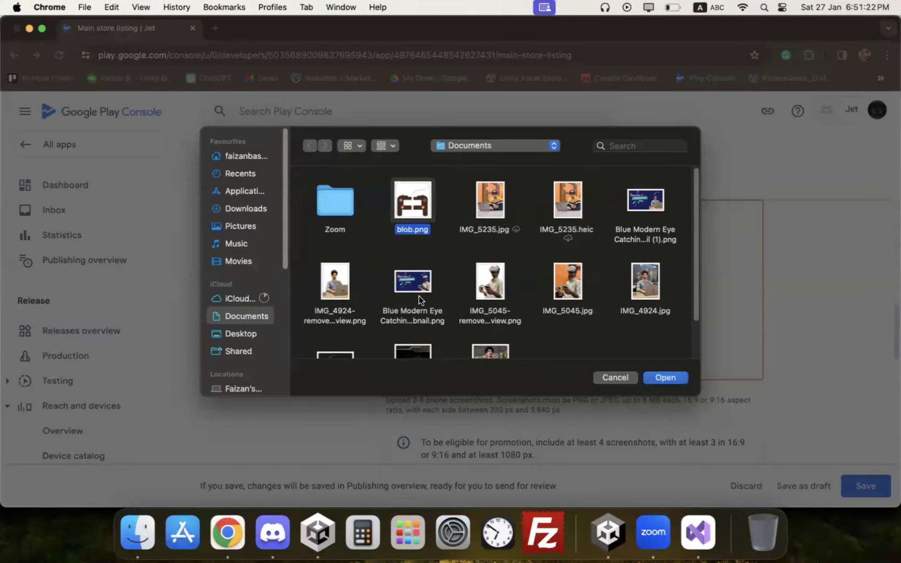
{"action": "scroll", "coordinate": [415, 318], "scroll_direction": "down", "scroll_amount": 1}
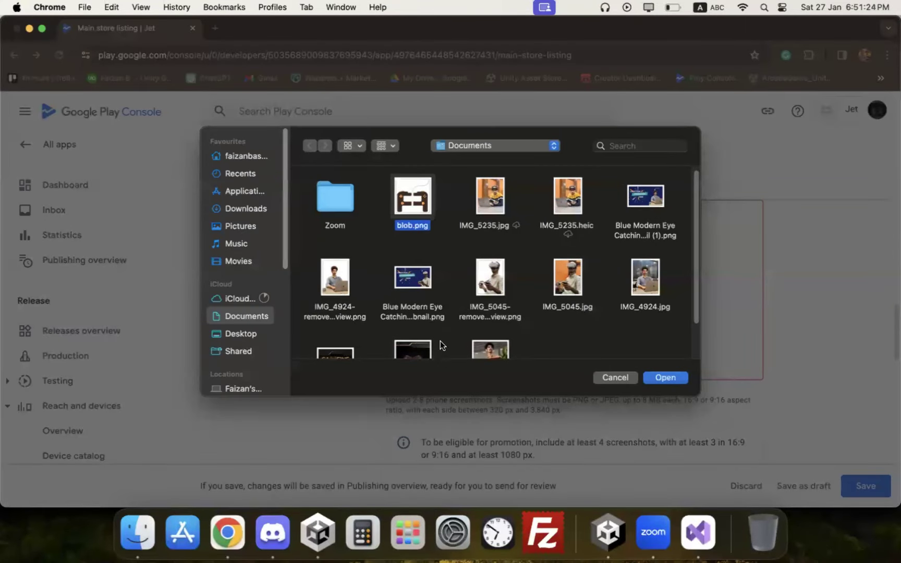
{"action": "left_click", "coordinate": [658, 377]}
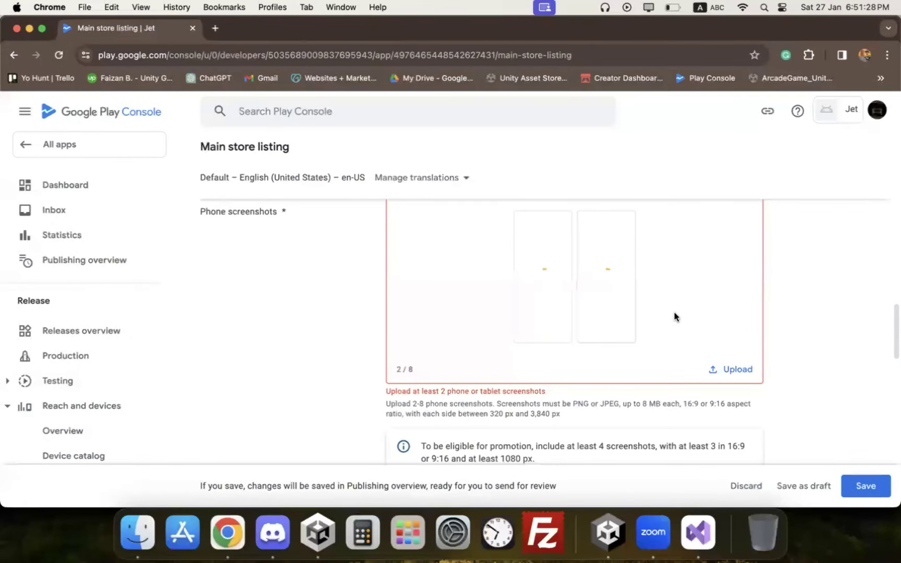
Step: Save the store listing change
{"action": "scroll", "coordinate": [674, 316], "scroll_direction": "up", "scroll_amount": 10}
{"action": "scroll", "coordinate": [676, 317], "scroll_direction": "down", "scroll_amount": 5}
{"action": "scroll", "coordinate": [677, 317], "scroll_direction": "down", "scroll_amount": 5}
{"action": "scroll", "coordinate": [677, 318], "scroll_direction": "up", "scroll_amount": 2}
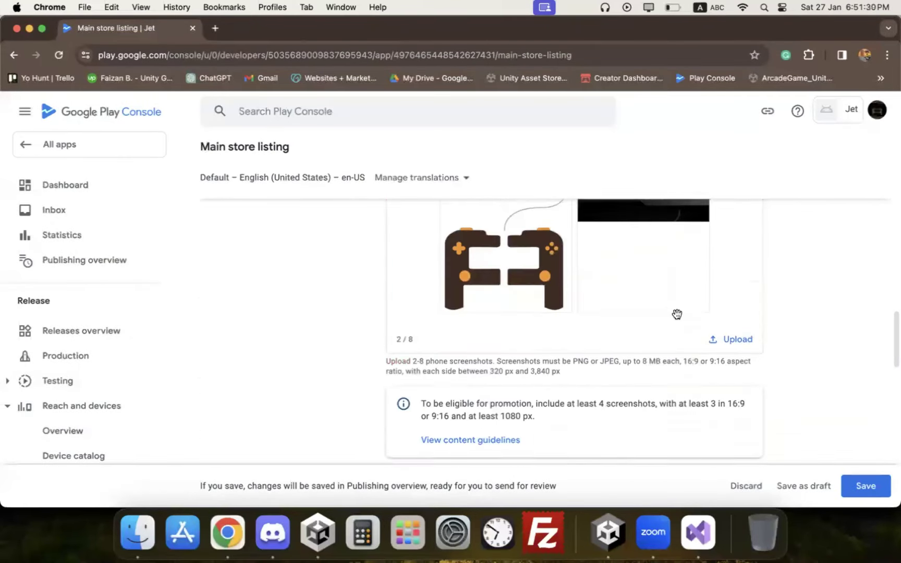
{"action": "scroll", "coordinate": [680, 322], "scroll_direction": "down", "scroll_amount": 4}
{"action": "scroll", "coordinate": [682, 326], "scroll_direction": "down", "scroll_amount": 10}
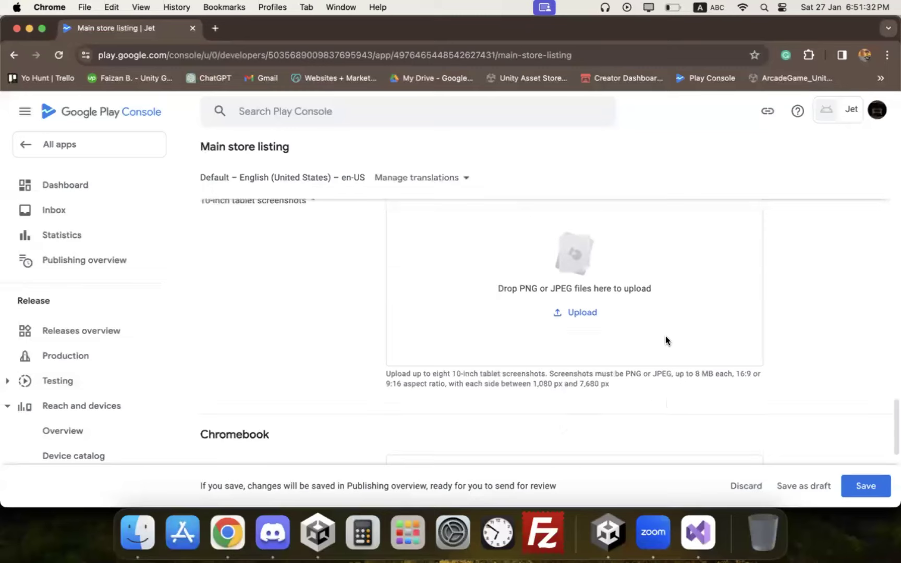
{"action": "left_click", "coordinate": [850, 482]}
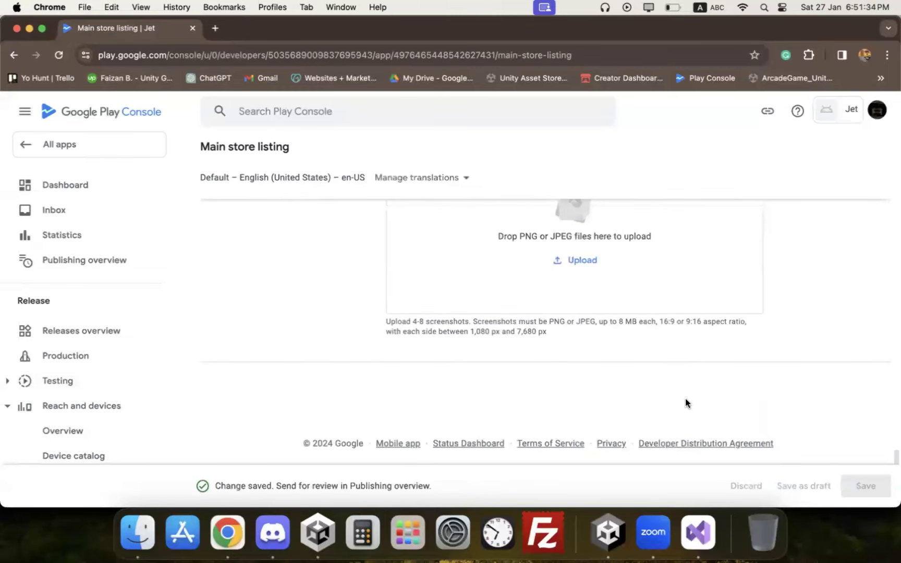
Step: Open Jet's dashboard and expand, then collapse, the closed-testing task list
{"action": "left_click", "coordinate": [67, 184]}
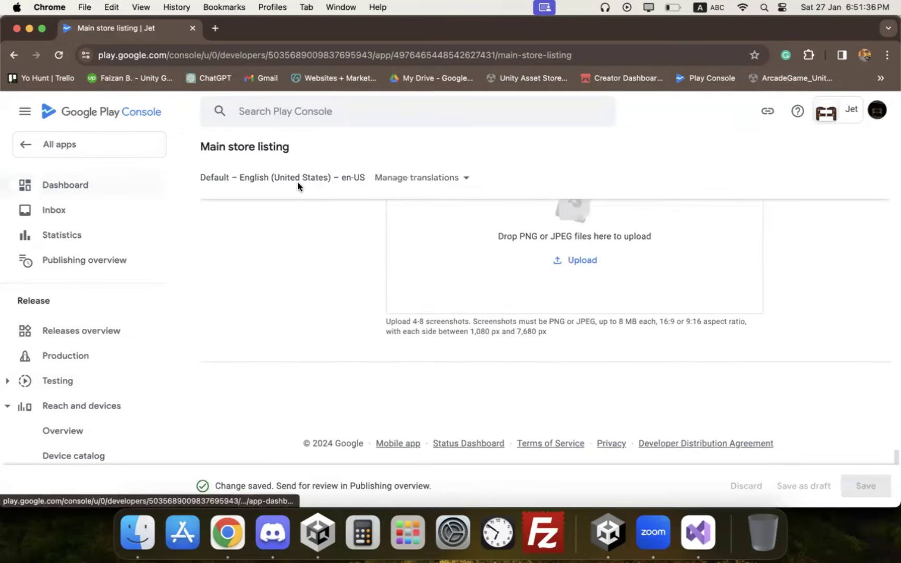
{"action": "scroll", "coordinate": [427, 281], "scroll_direction": "down", "scroll_amount": 10}
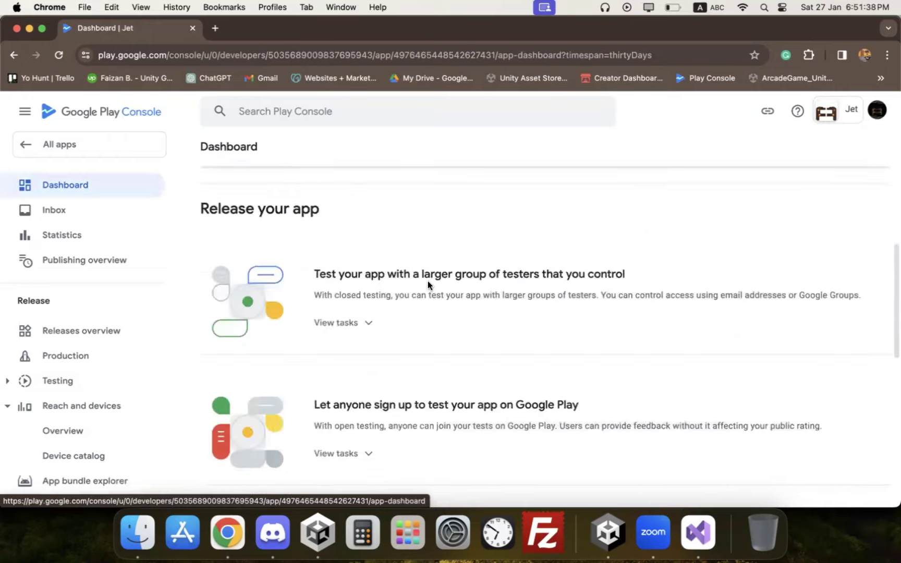
{"action": "scroll", "coordinate": [427, 282], "scroll_direction": "up", "scroll_amount": 10}
{"action": "scroll", "coordinate": [427, 284], "scroll_direction": "down", "scroll_amount": 5}
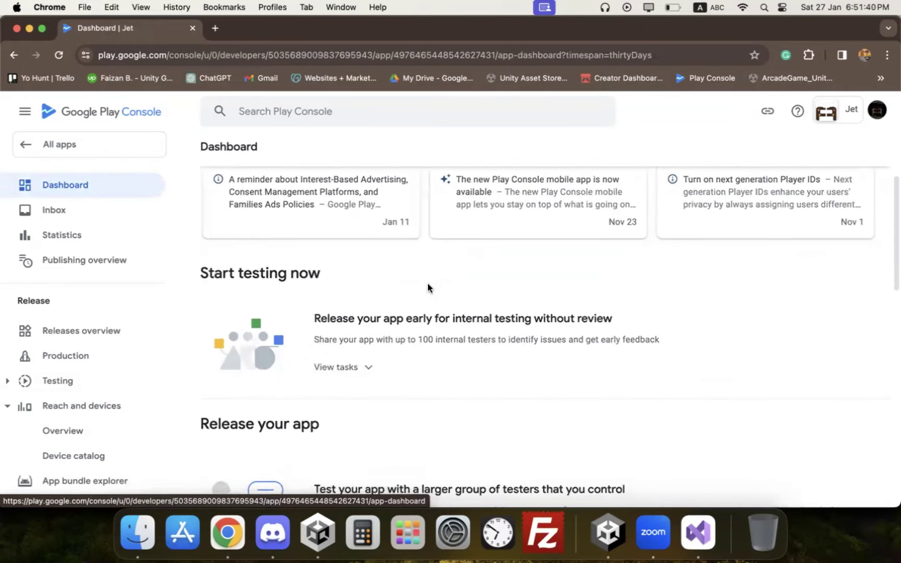
{"action": "left_click", "coordinate": [338, 443]}
{"action": "scroll", "coordinate": [417, 363], "scroll_direction": "down", "scroll_amount": 2}
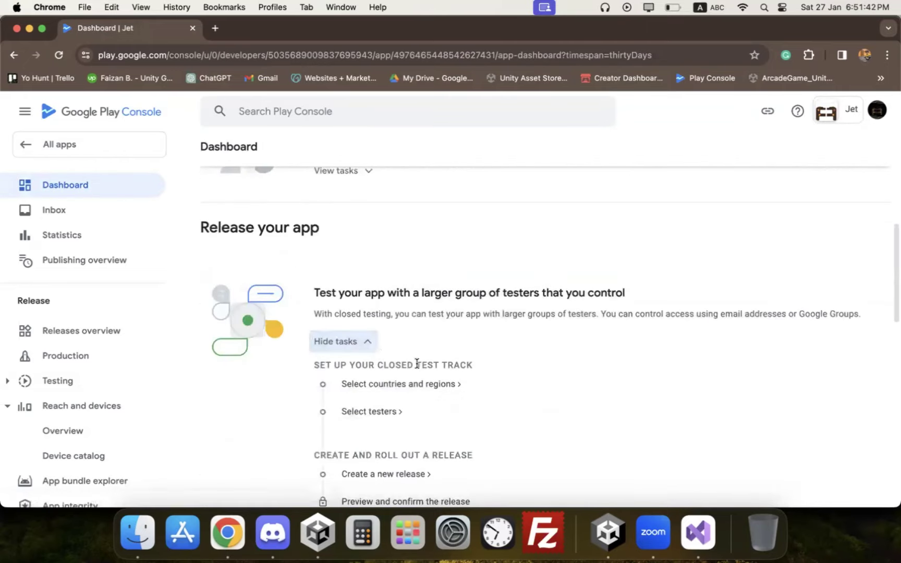
{"action": "left_click", "coordinate": [365, 346]}
Step: Go to the Production track and start creating a new production release
{"action": "scroll", "coordinate": [404, 321], "scroll_direction": "down", "scroll_amount": 2}
{"action": "scroll", "coordinate": [406, 317], "scroll_direction": "up", "scroll_amount": 5}
{"action": "left_click", "coordinate": [70, 356]}
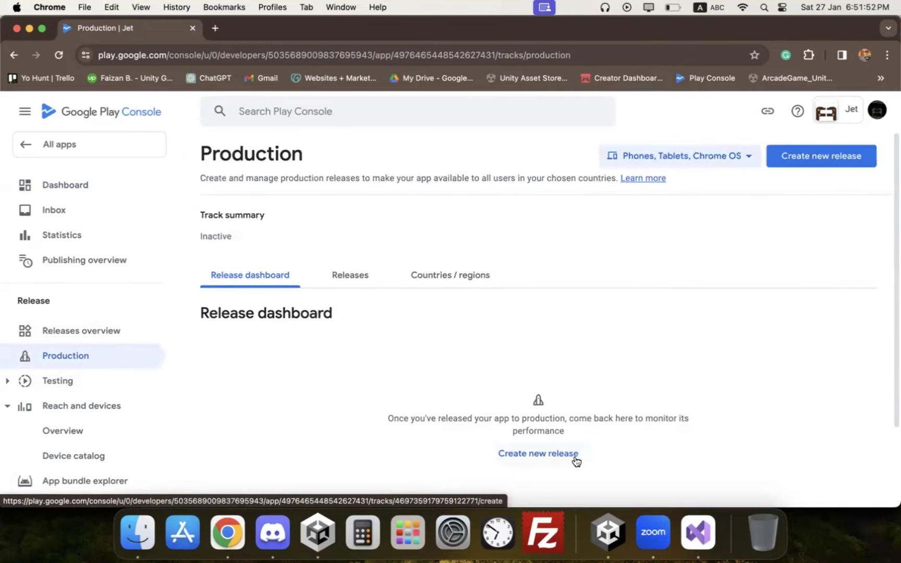
{"action": "left_click", "coordinate": [539, 455]}
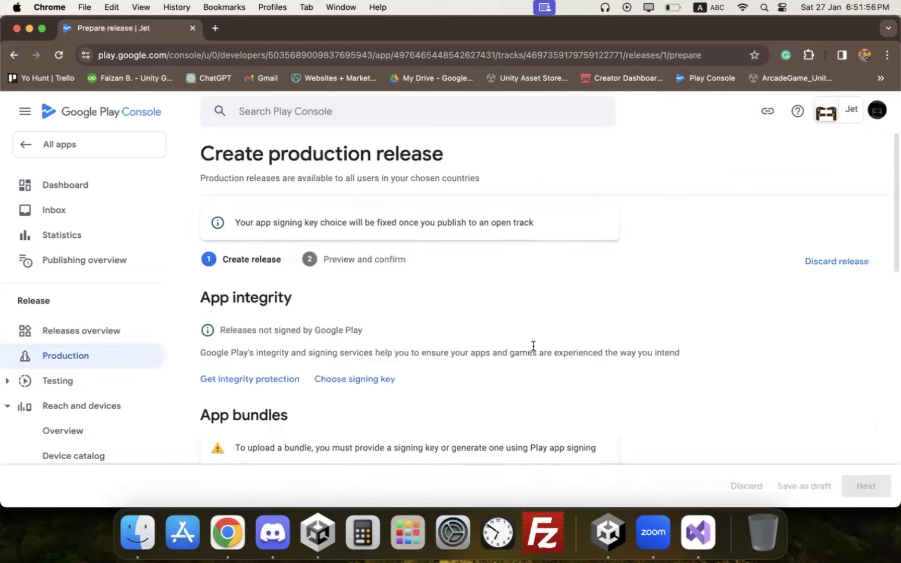
Step: Have Google generate Jet's app signing key
{"action": "scroll", "coordinate": [533, 346], "scroll_direction": "down", "scroll_amount": 3}
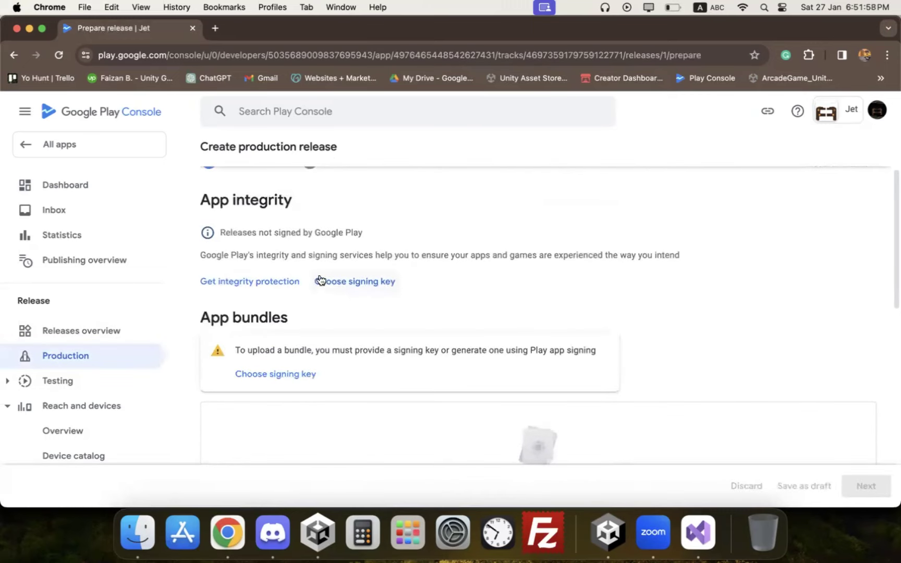
{"action": "left_click", "coordinate": [347, 283]}
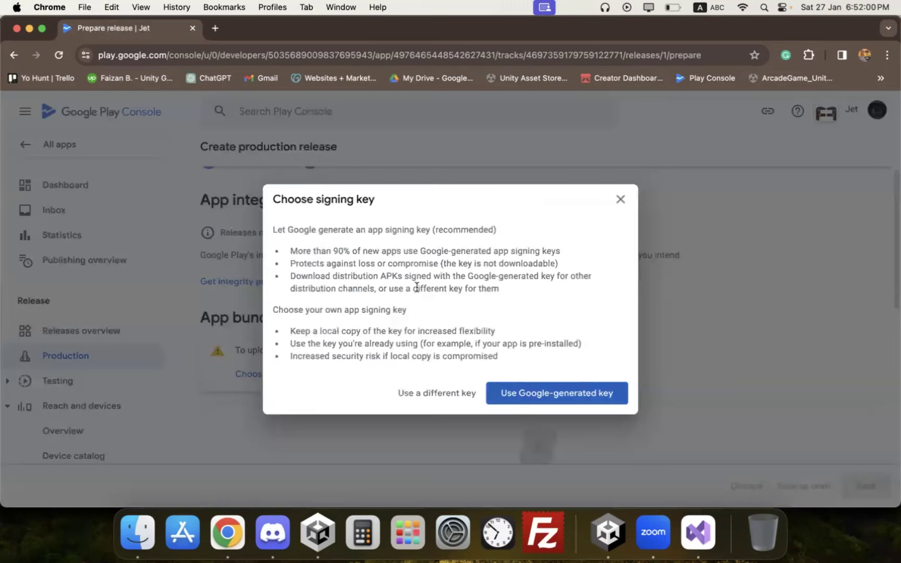
{"action": "left_click", "coordinate": [599, 396]}
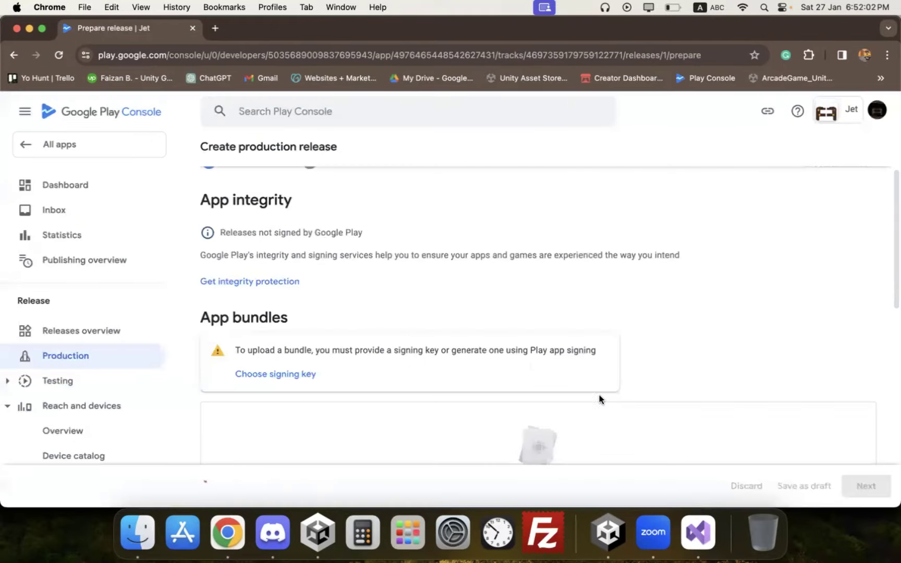
Step: Begin uploading an app bundle to the new release
{"action": "scroll", "coordinate": [365, 270], "scroll_direction": "down", "scroll_amount": 2}
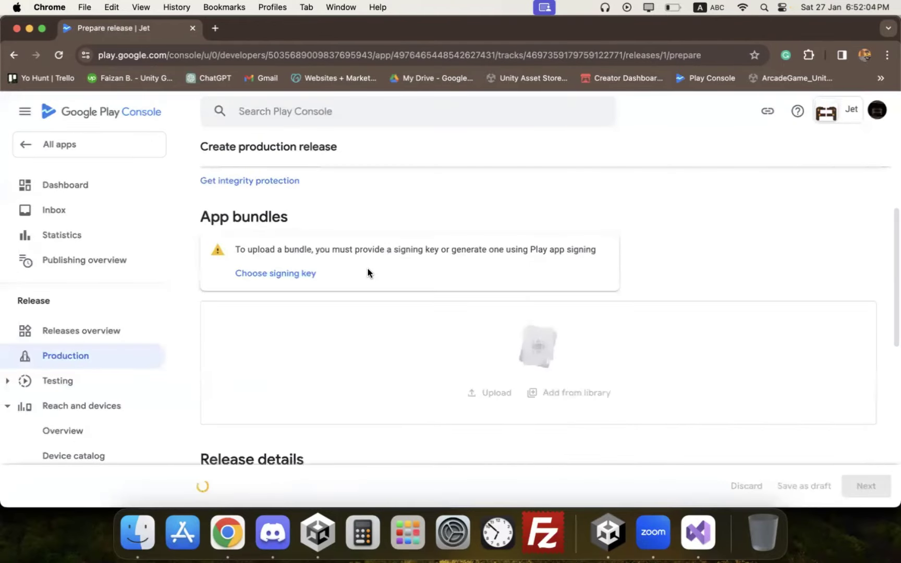
{"action": "scroll", "coordinate": [474, 330], "scroll_direction": "down", "scroll_amount": 2}
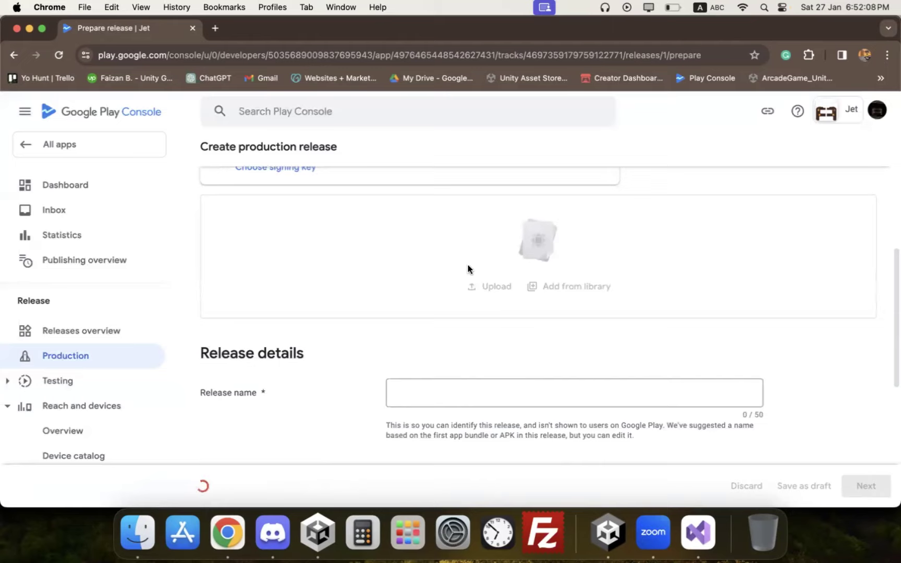
{"action": "left_click_drag", "start_coordinate": [503, 291], "coordinate": [486, 280]}
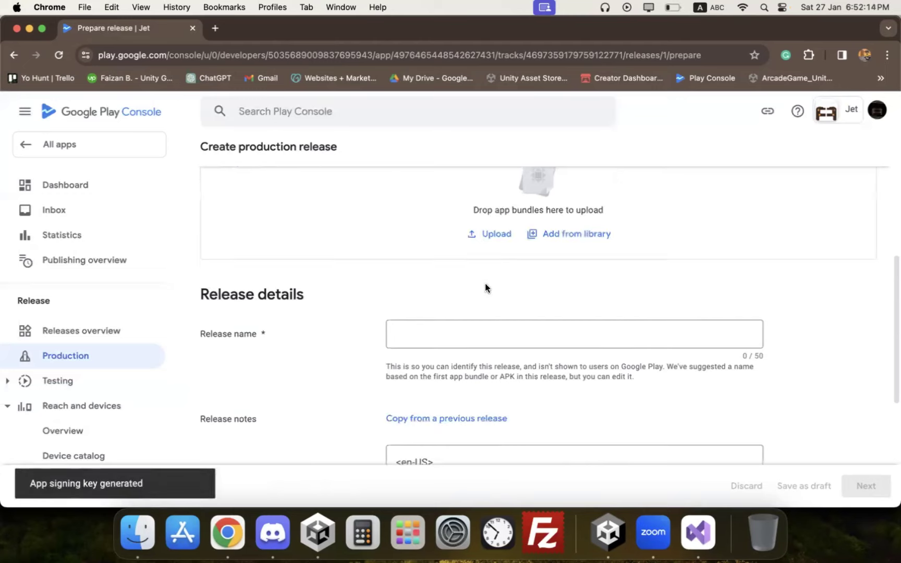
{"action": "scroll", "coordinate": [494, 246], "scroll_direction": "up", "scroll_amount": 3}
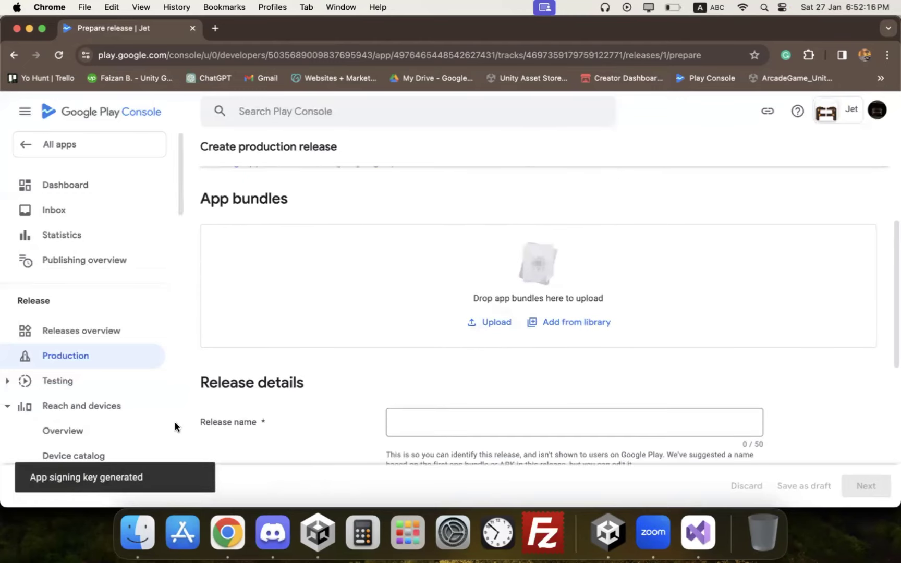
{"action": "left_click", "coordinate": [488, 328]}
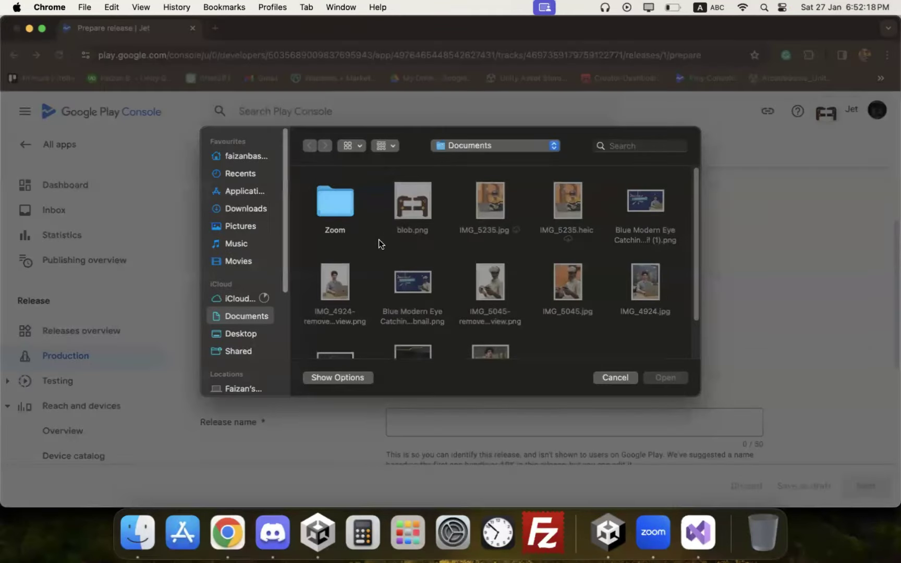
Step: Enlarge Unity's build console output area, then cancel the file picker
{"action": "left_click", "coordinate": [258, 158]}
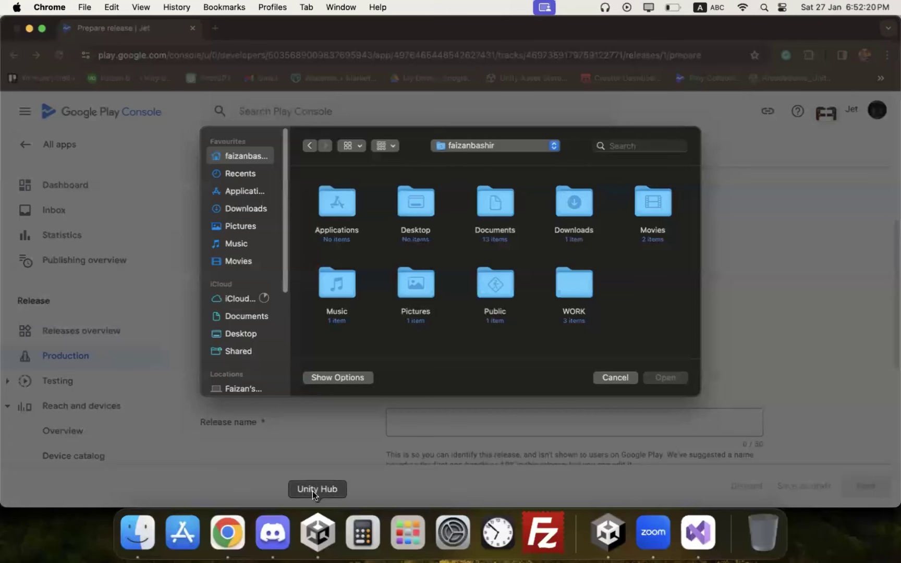
{"action": "left_click", "coordinate": [608, 532]}
{"action": "left_click_drag", "start_coordinate": [258, 436], "coordinate": [258, 391]}
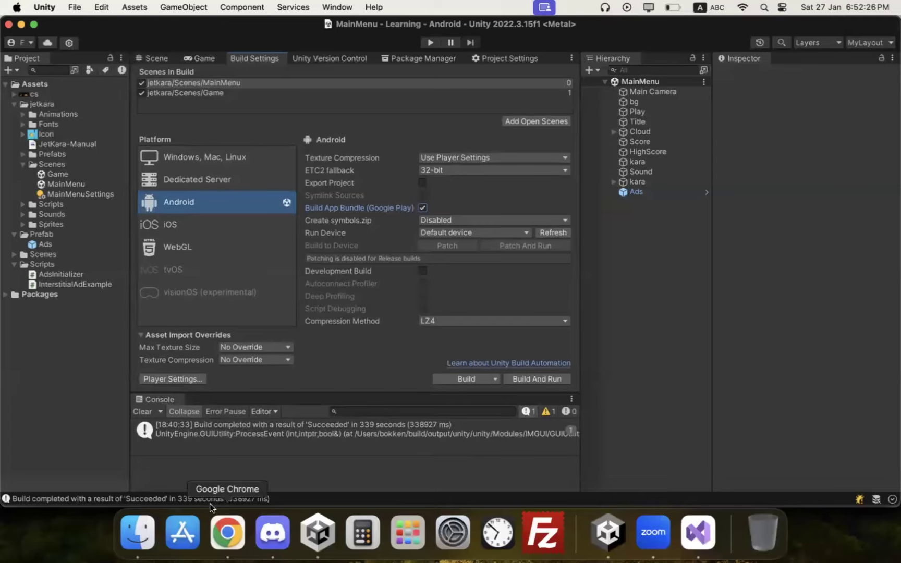
{"action": "left_click", "coordinate": [227, 532]}
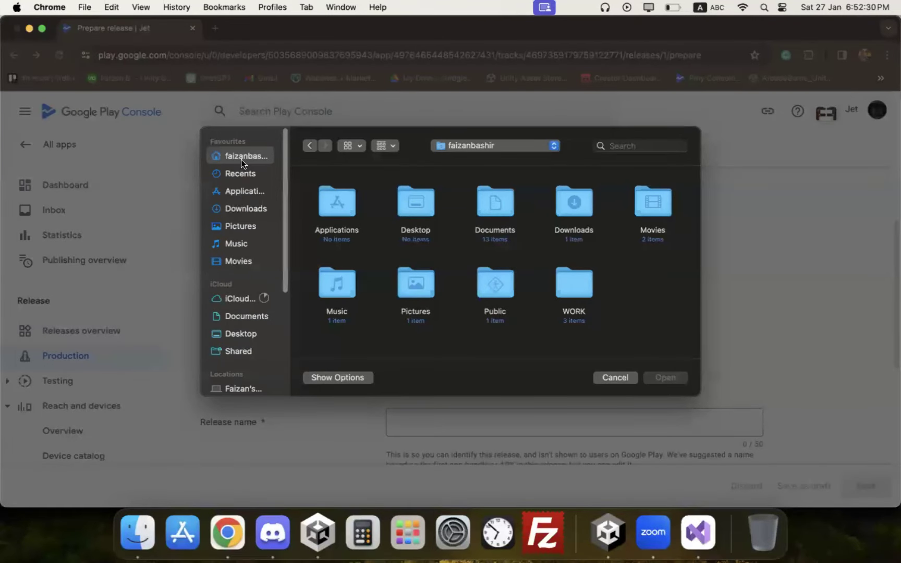
{"action": "left_click", "coordinate": [614, 382]}
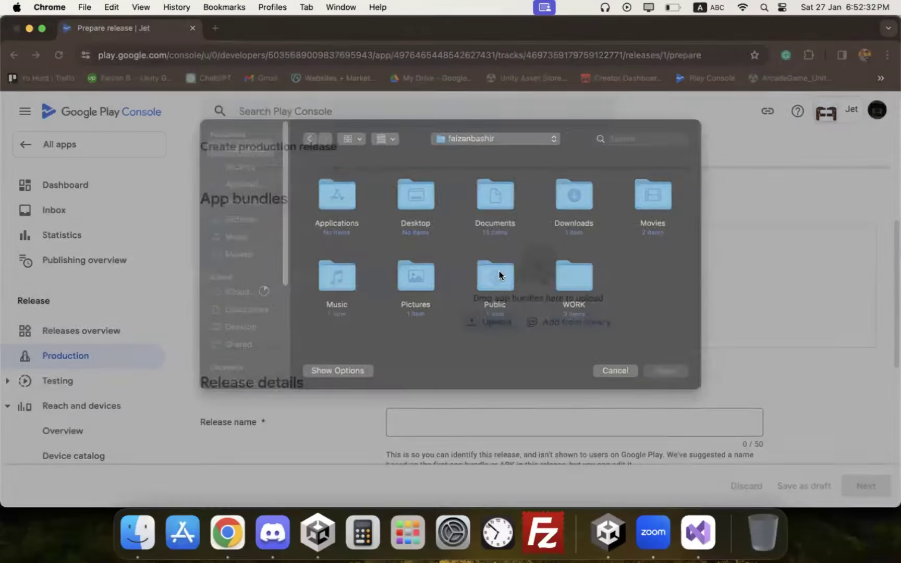
Step: Upload JET_AAB.aab from the WORK folder to the production release
{"action": "left_click", "coordinate": [487, 319]}
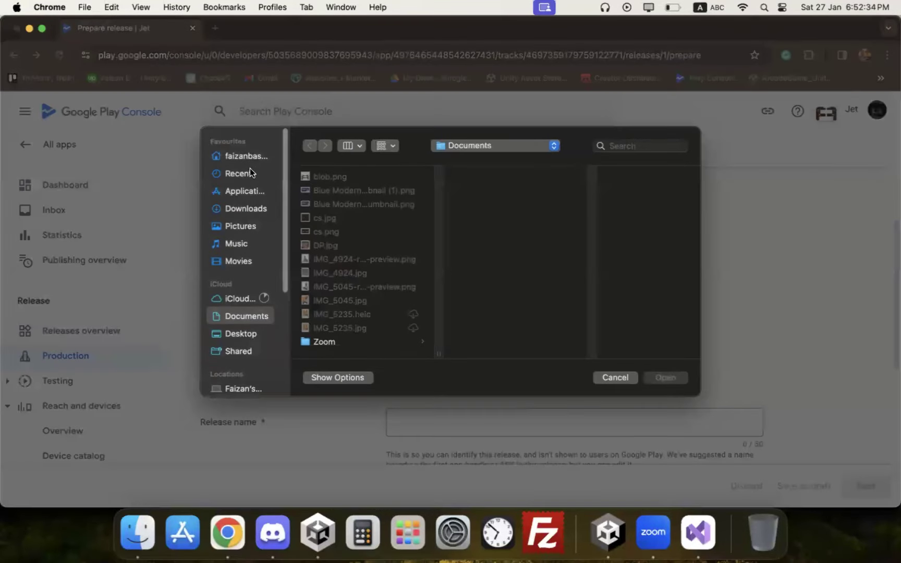
{"action": "left_click", "coordinate": [251, 156]}
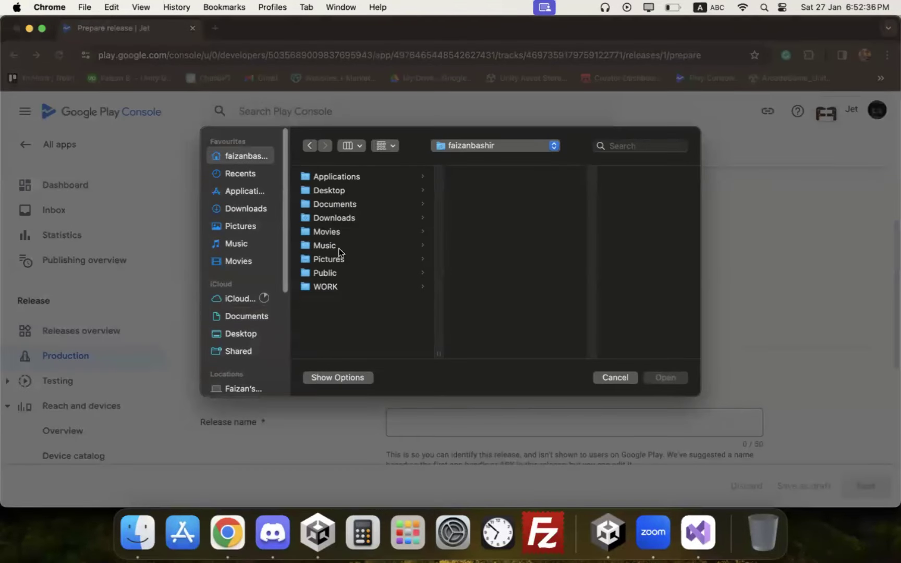
{"action": "left_click", "coordinate": [328, 286]}
{"action": "left_click", "coordinate": [503, 175]}
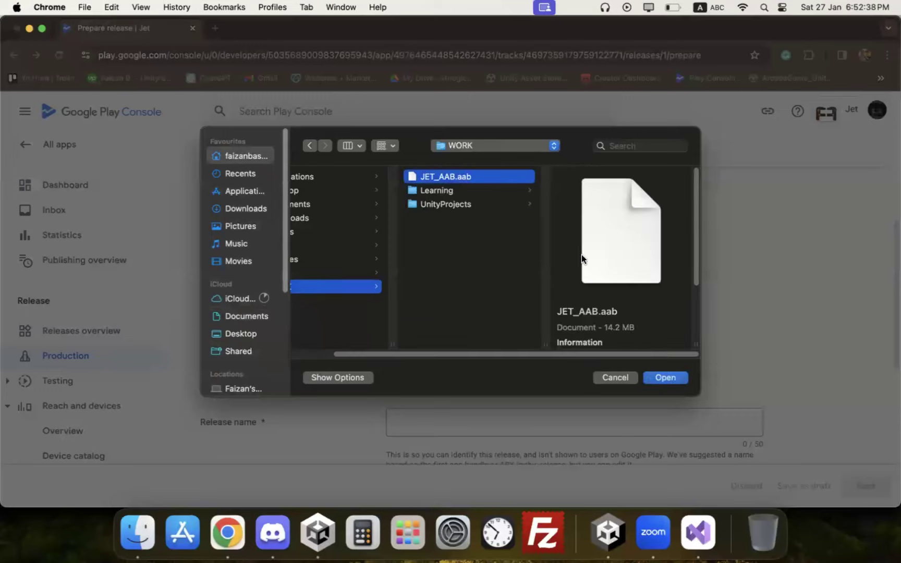
{"action": "left_click", "coordinate": [658, 376]}
Step: Wait for JET_AAB.aab to finish uploading, then continue to the release preview
{"action": "scroll", "coordinate": [525, 269], "scroll_direction": "down", "scroll_amount": 3}
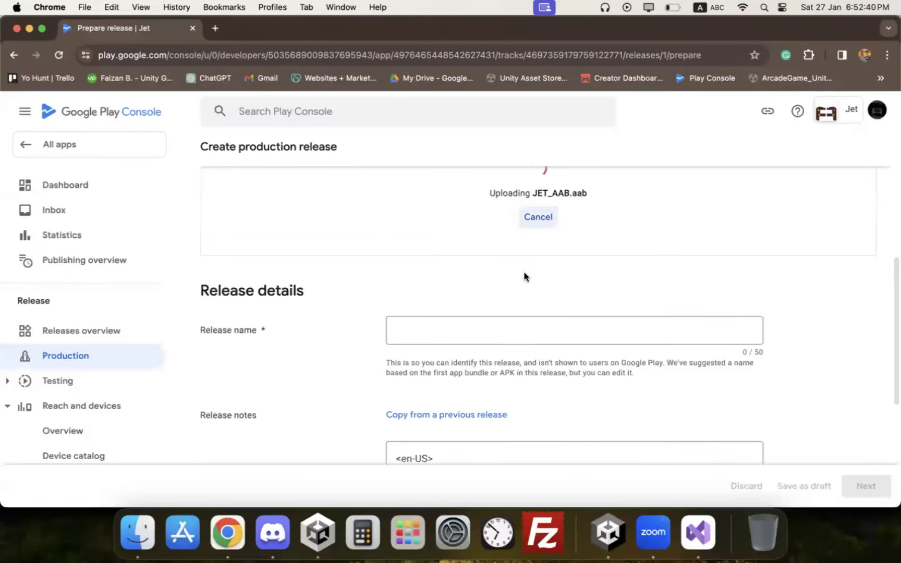
{"action": "scroll", "coordinate": [523, 280], "scroll_direction": "up", "scroll_amount": 2}
{"action": "scroll", "coordinate": [591, 289], "scroll_direction": "down", "scroll_amount": 6}
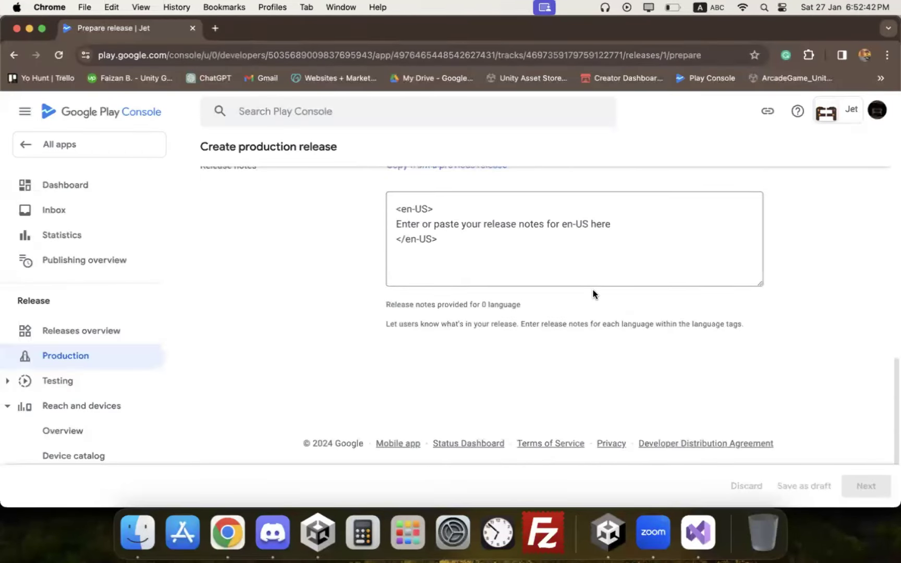
{"action": "scroll", "coordinate": [593, 293], "scroll_direction": "up", "scroll_amount": 8}
{"action": "scroll", "coordinate": [593, 294], "scroll_direction": "up", "scroll_amount": 2}
{"action": "scroll", "coordinate": [592, 296], "scroll_direction": "down", "scroll_amount": 3}
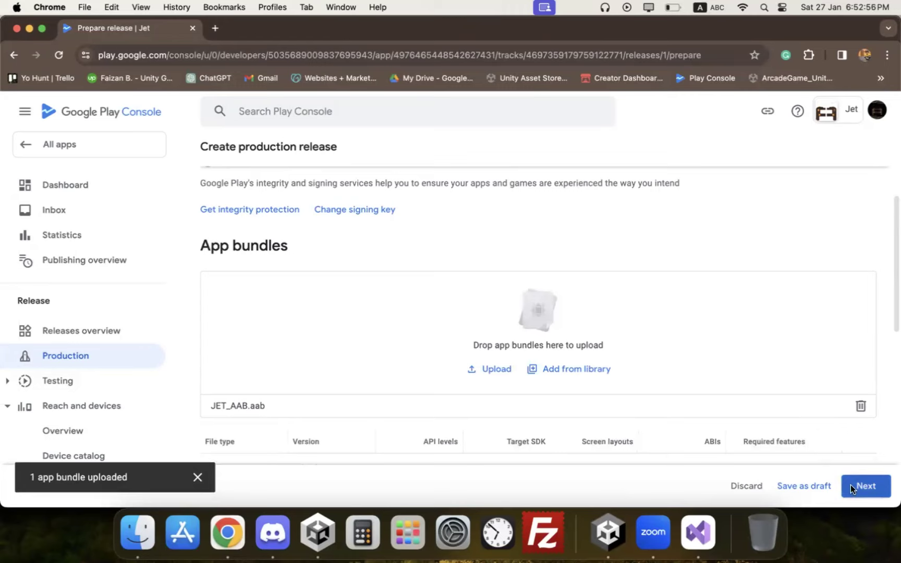
{"action": "left_click", "coordinate": [857, 488]}
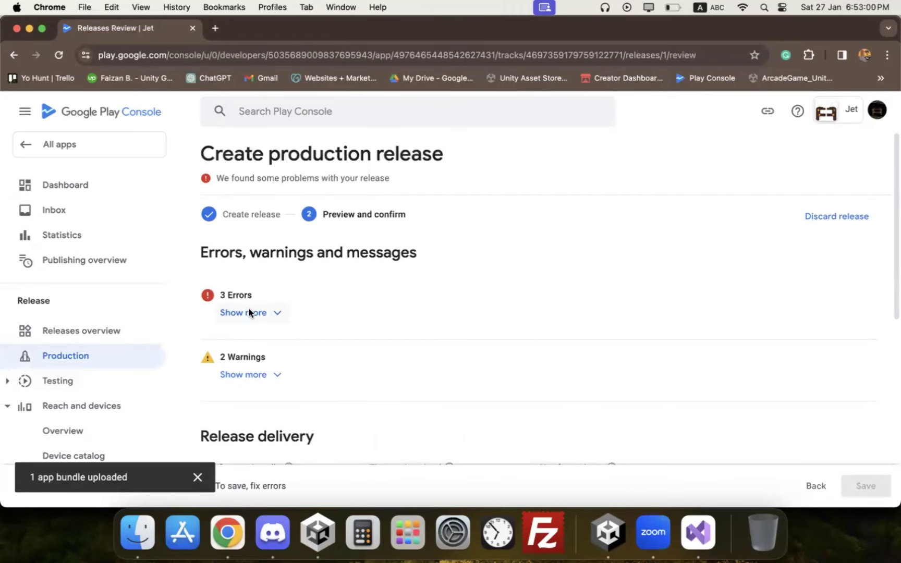
Step: Expand the 3 release errors and open the advertising ID declaration
{"action": "left_click", "coordinate": [249, 312]}
{"action": "scroll", "coordinate": [312, 287], "scroll_direction": "down", "scroll_amount": 2}
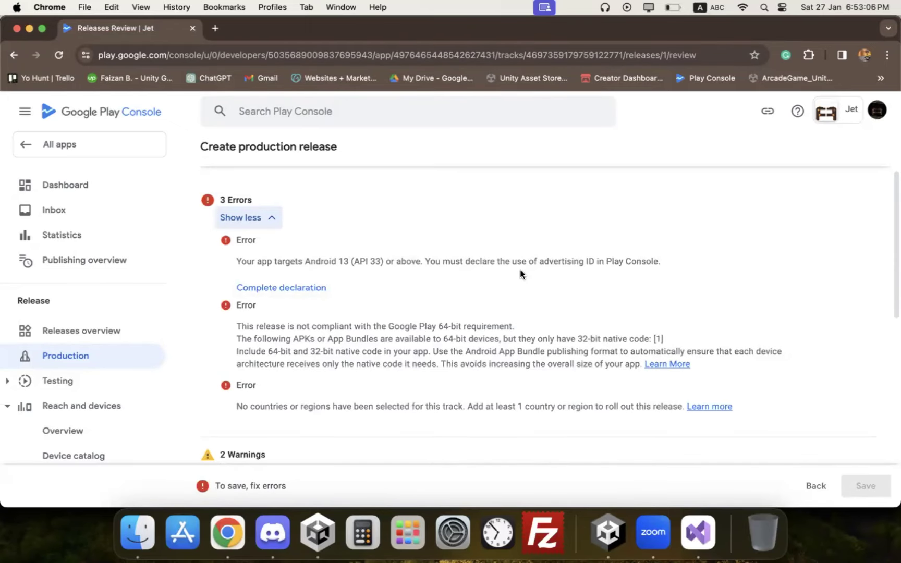
{"action": "left_click", "coordinate": [262, 285]}
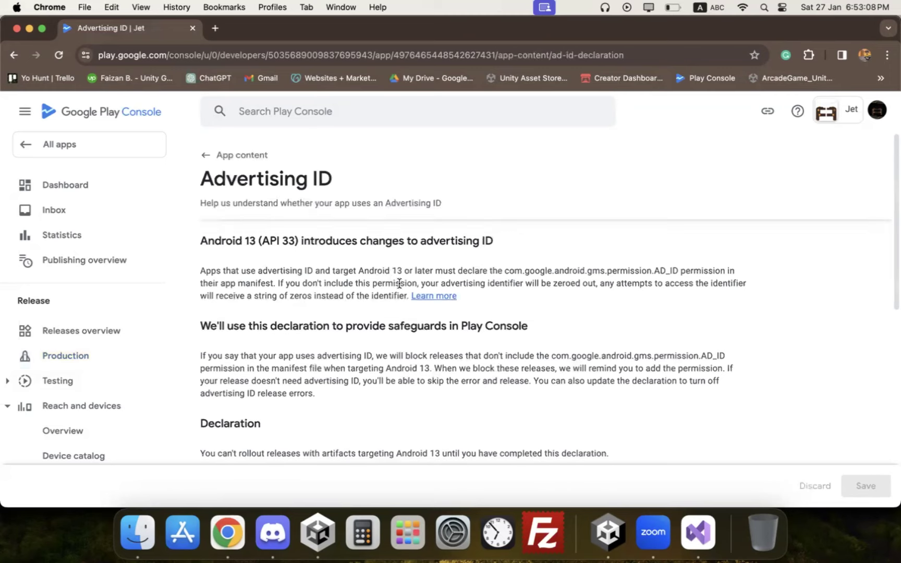
{"action": "scroll", "coordinate": [396, 283], "scroll_direction": "down", "scroll_amount": 4}
{"action": "scroll", "coordinate": [580, 363], "scroll_direction": "down", "scroll_amount": 1}
Step: Declare advertising ID use for advertising or marketing, save, and return to App content
{"action": "left_click", "coordinate": [231, 422]}
{"action": "scroll", "coordinate": [331, 392], "scroll_direction": "down", "scroll_amount": 5}
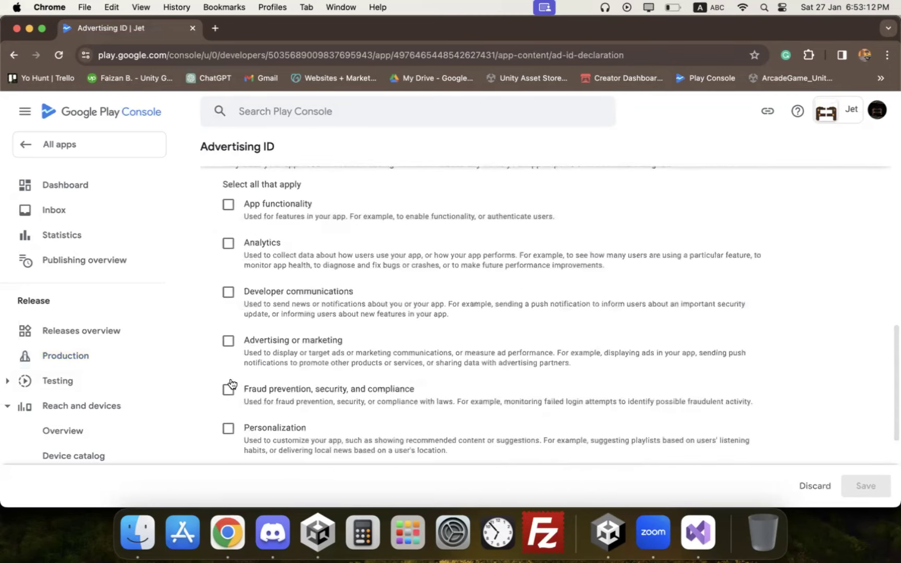
{"action": "left_click", "coordinate": [229, 341]}
{"action": "left_click", "coordinate": [865, 485]}
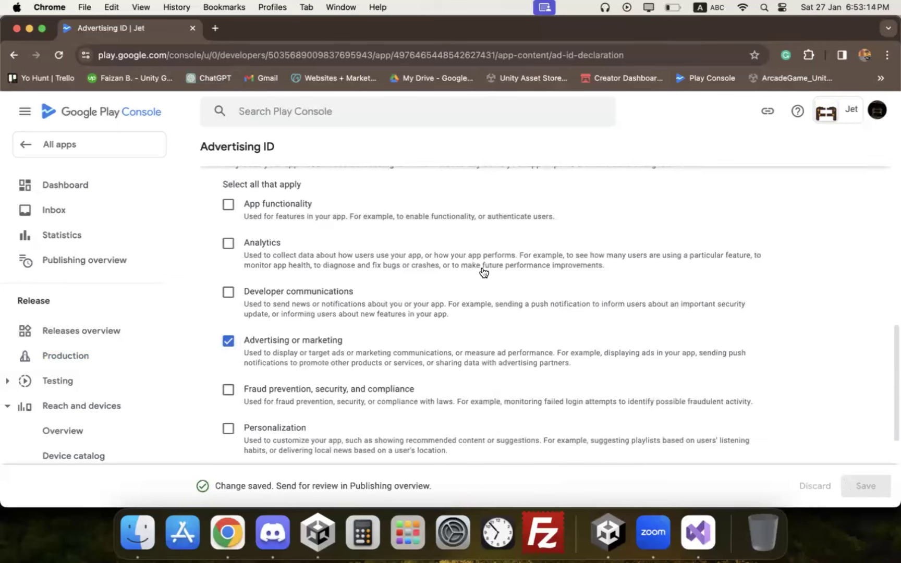
{"action": "scroll", "coordinate": [501, 269], "scroll_direction": "up", "scroll_amount": 5}
{"action": "scroll", "coordinate": [498, 266], "scroll_direction": "up", "scroll_amount": 7}
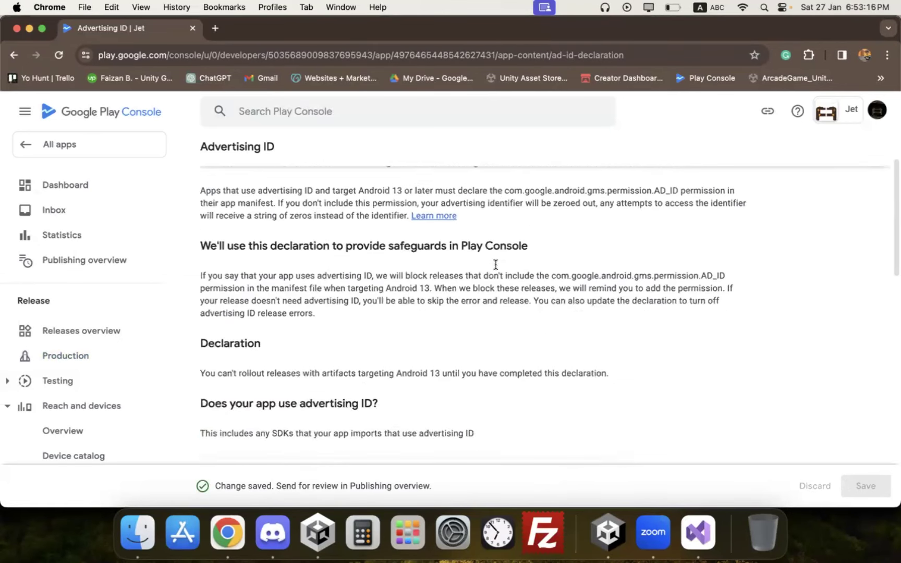
{"action": "left_click", "coordinate": [232, 157]}
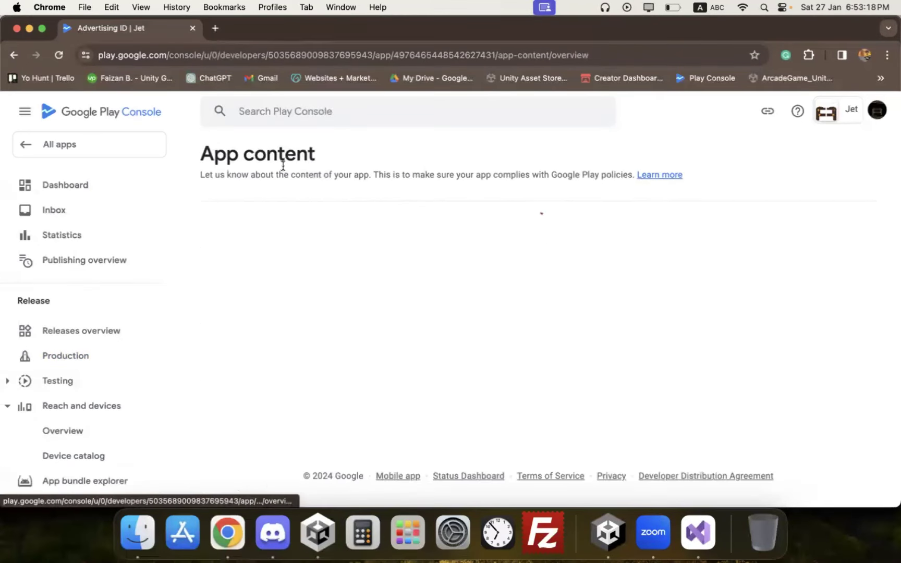
Step: Reopen the draft production release and continue to its preview
{"action": "left_click", "coordinate": [61, 360]}
{"action": "left_click", "coordinate": [838, 156]}
{"action": "scroll", "coordinate": [633, 316], "scroll_direction": "down", "scroll_amount": 3}
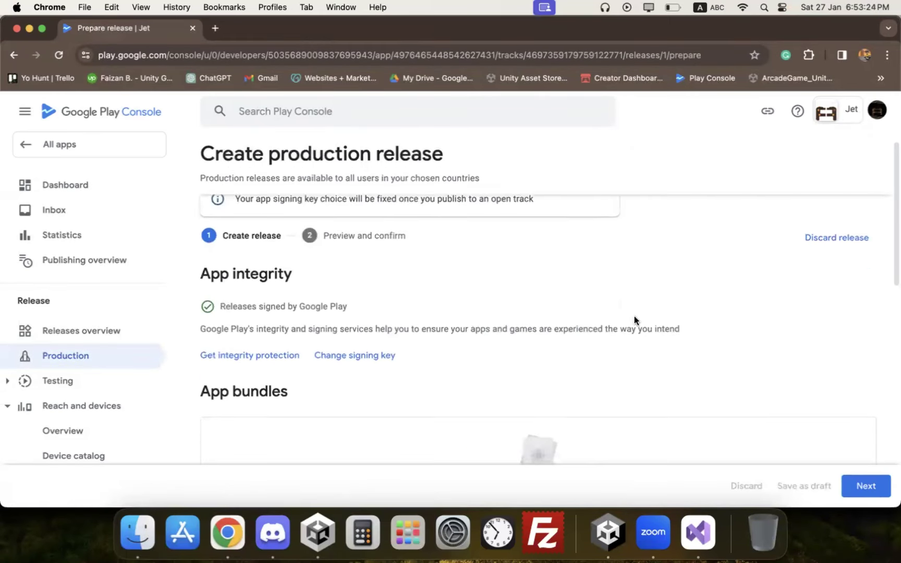
{"action": "left_click", "coordinate": [855, 478]}
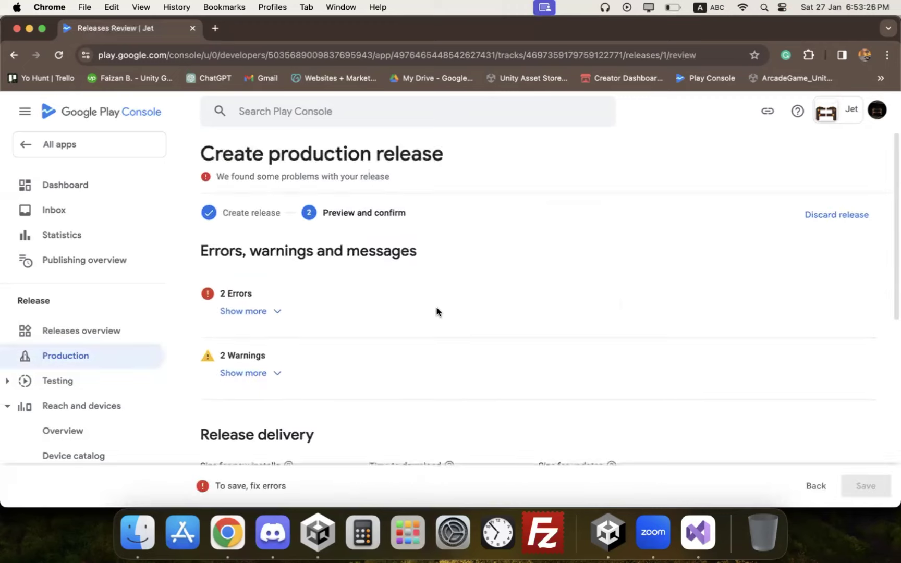
Step: Review the 2 remaining errors, then return to the Production track page
{"action": "left_click", "coordinate": [263, 312]}
{"action": "scroll", "coordinate": [310, 299], "scroll_direction": "down", "scroll_amount": 3}
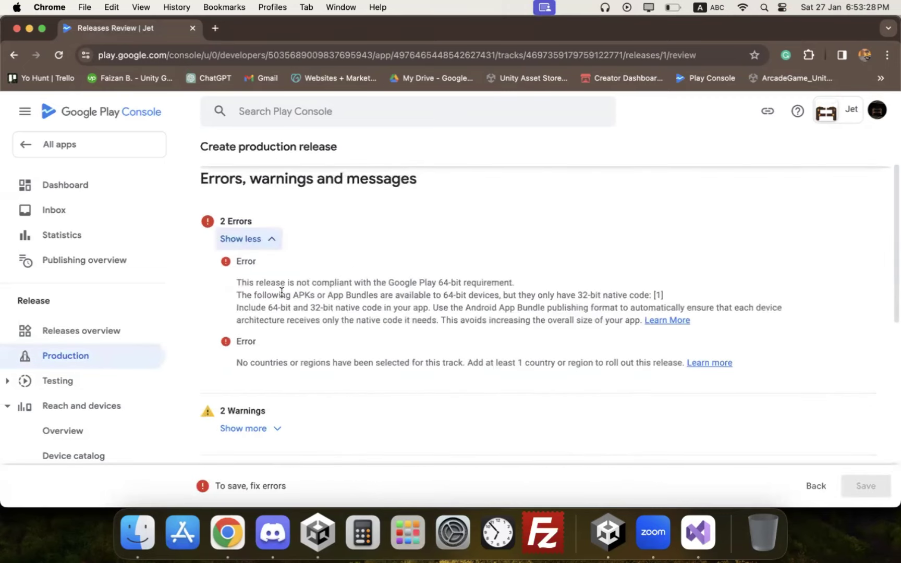
{"action": "scroll", "coordinate": [283, 352], "scroll_direction": "up", "scroll_amount": 1}
{"action": "scroll", "coordinate": [474, 318], "scroll_direction": "down", "scroll_amount": 10}
{"action": "scroll", "coordinate": [521, 349], "scroll_direction": "up", "scroll_amount": 10}
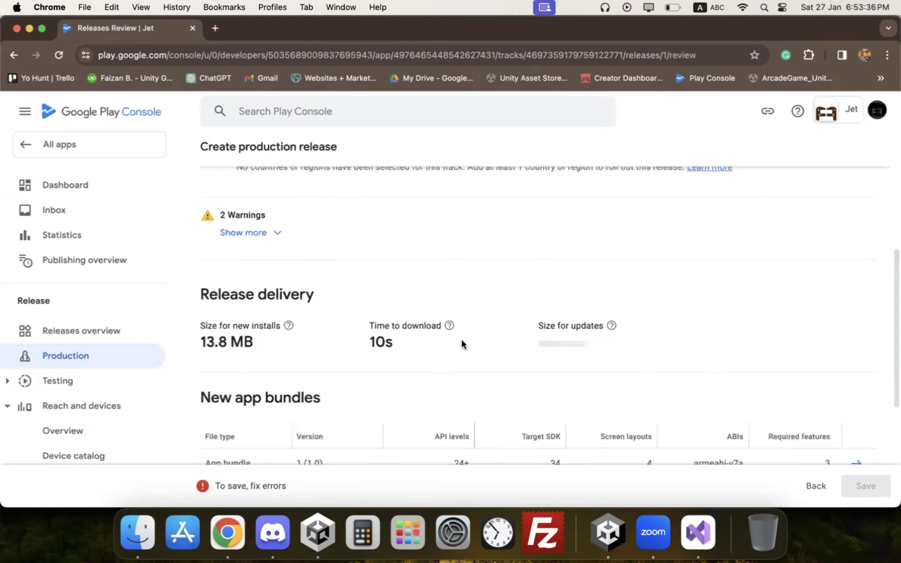
{"action": "left_click", "coordinate": [124, 355]}
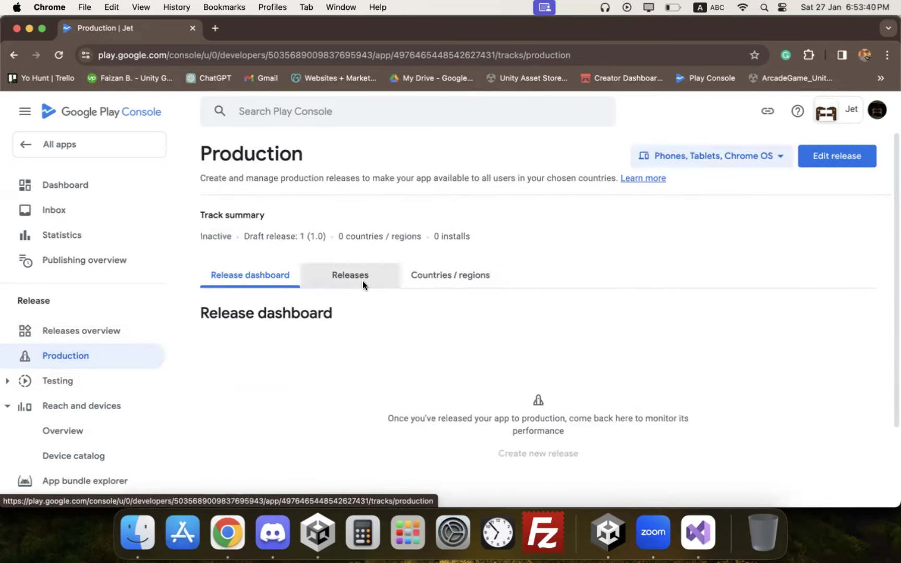
Step: Select all 177 countries and regions for the Production track and save
{"action": "left_click", "coordinate": [443, 275]}
{"action": "left_click", "coordinate": [490, 443]}
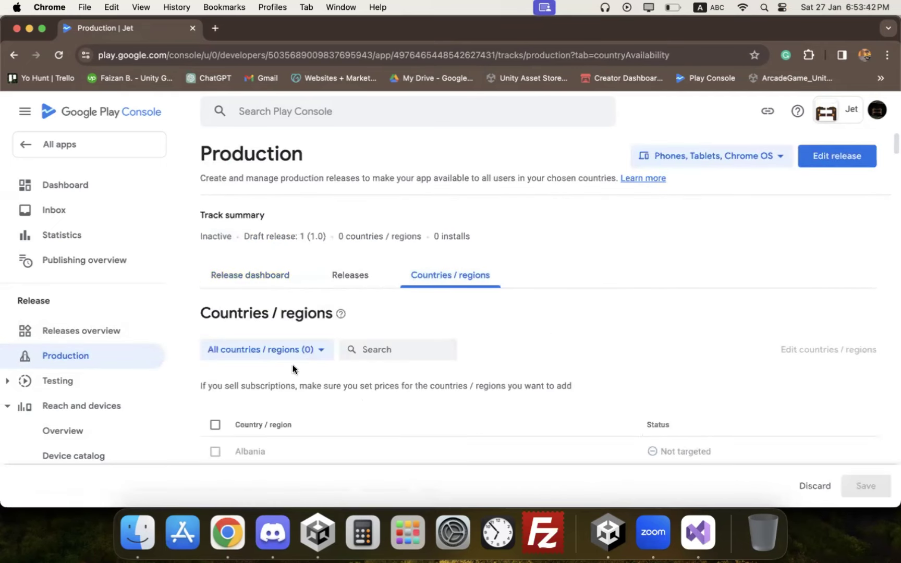
{"action": "right_click", "coordinate": [213, 423]}
{"action": "left_click", "coordinate": [213, 426]}
{"action": "left_click", "coordinate": [214, 427]}
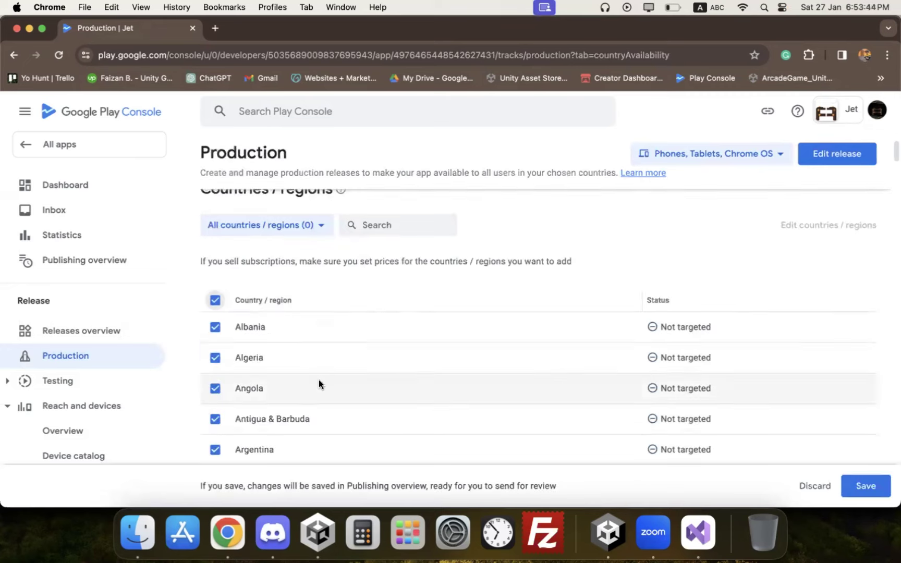
{"action": "left_click", "coordinate": [866, 486]}
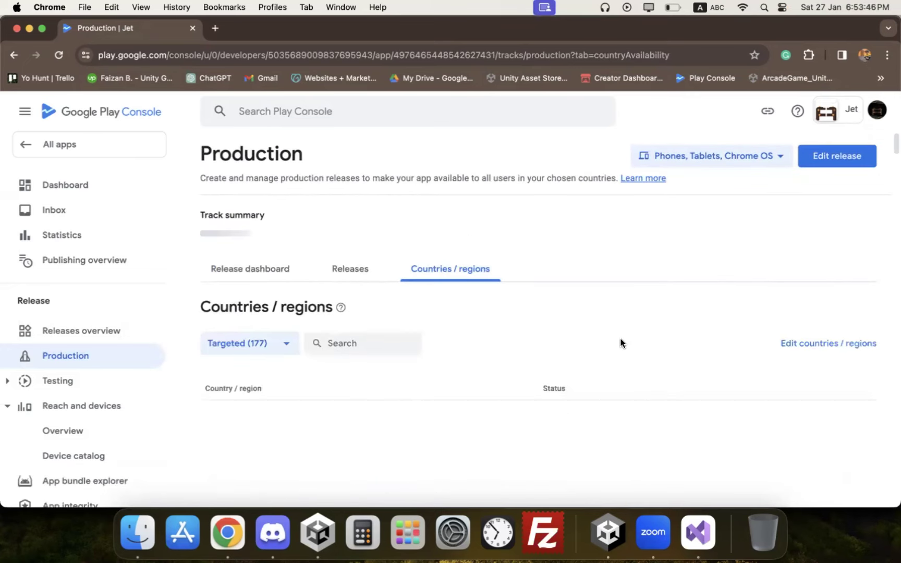
{"action": "left_click", "coordinate": [608, 532]}
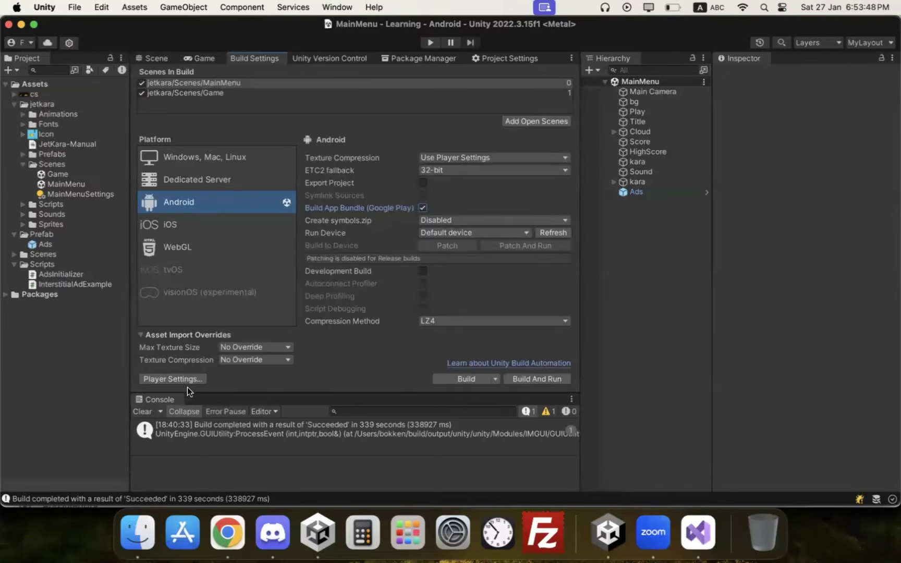
Step: Scroll Unity's Android Player settings to Target Architectures, where only ARMv7 is enabled
{"action": "left_click", "coordinate": [164, 379]}
{"action": "scroll", "coordinate": [334, 282], "scroll_direction": "down", "scroll_amount": 10}
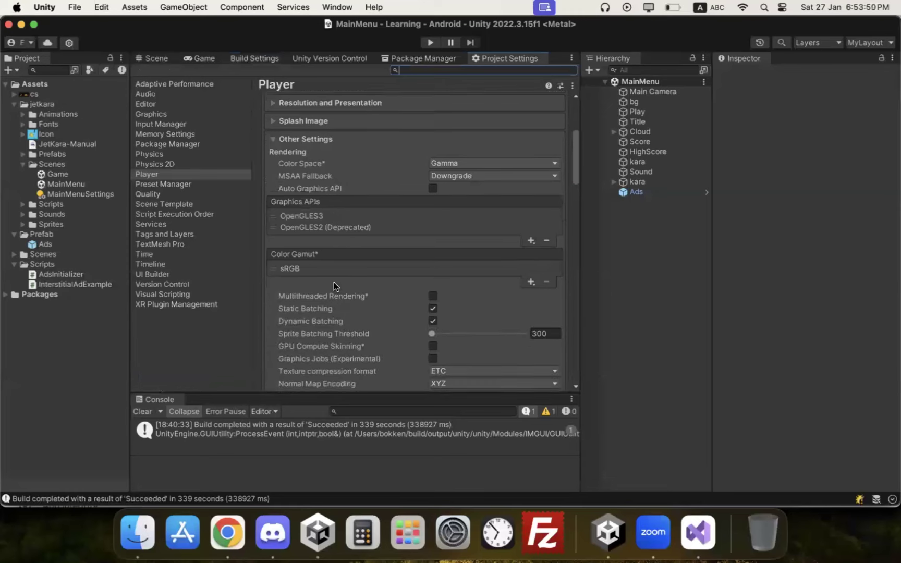
{"action": "scroll", "coordinate": [333, 283], "scroll_direction": "down", "scroll_amount": 8}
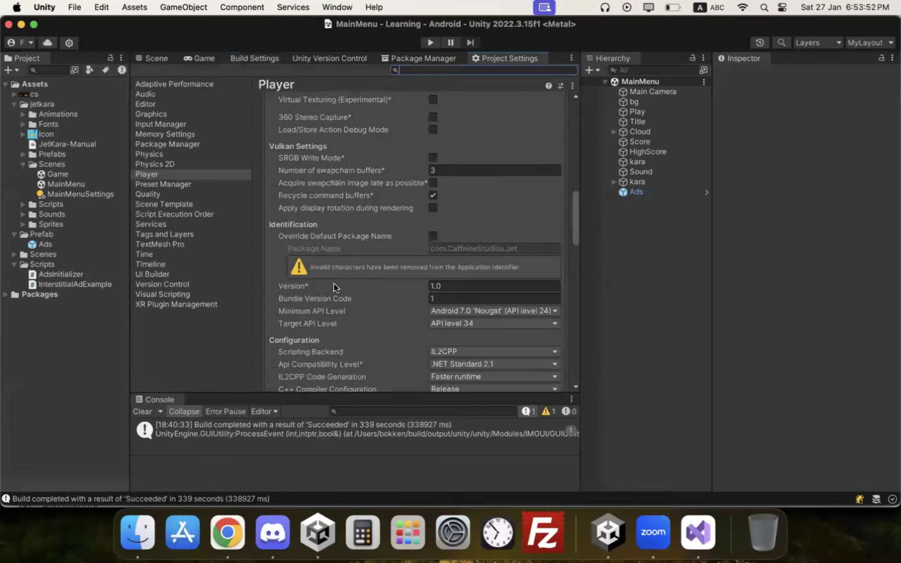
{"action": "scroll", "coordinate": [333, 283], "scroll_direction": "down", "scroll_amount": 4}
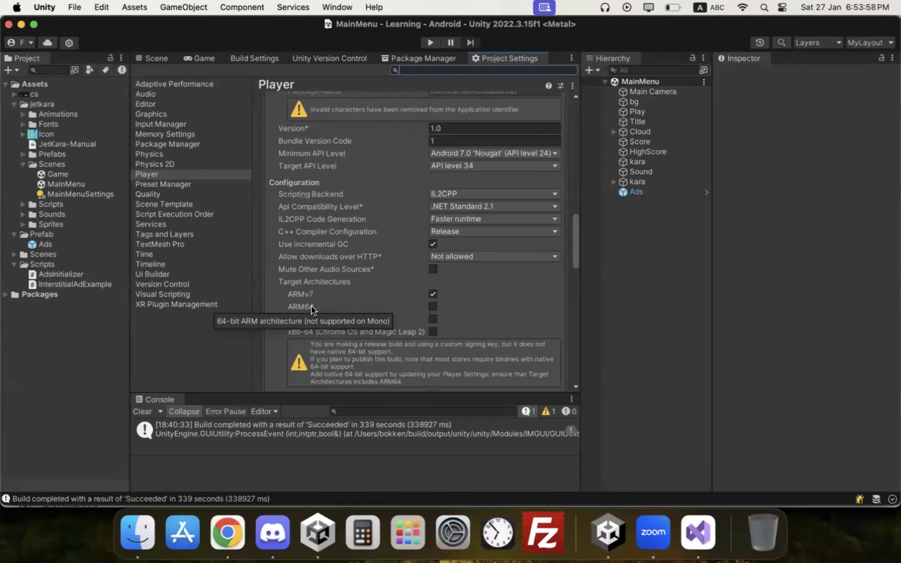
{"action": "left_click", "coordinate": [229, 528]}
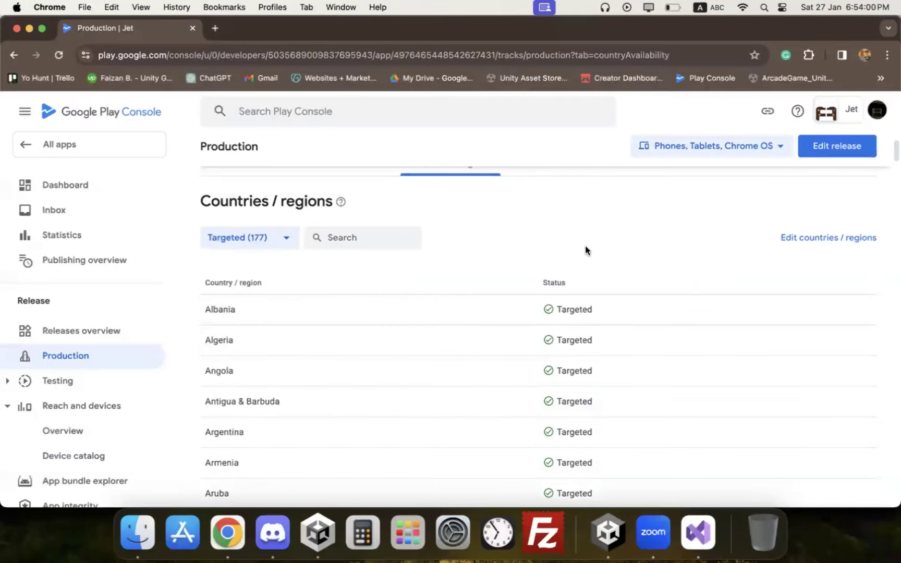
Step: Reopen the release preview and expand its single remaining error
{"action": "left_click", "coordinate": [819, 151]}
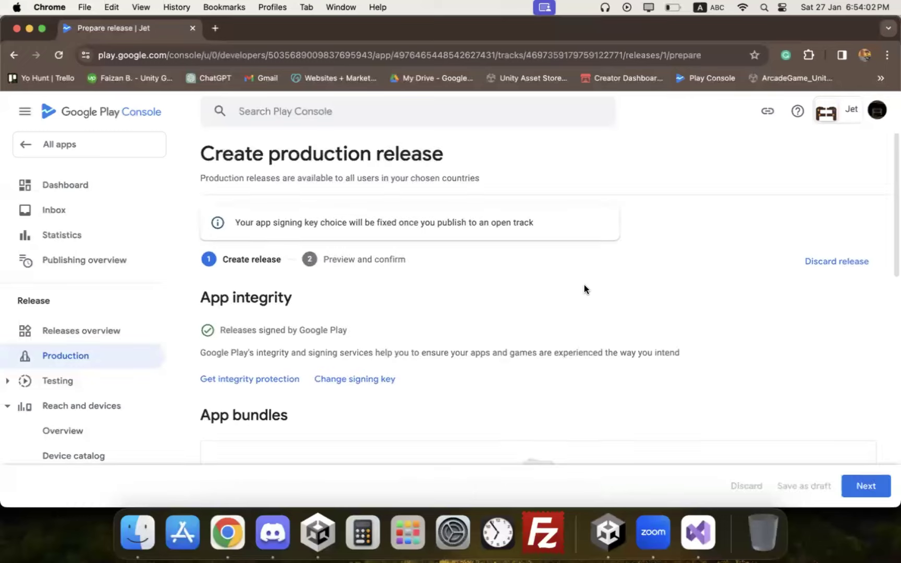
{"action": "left_click", "coordinate": [865, 485]}
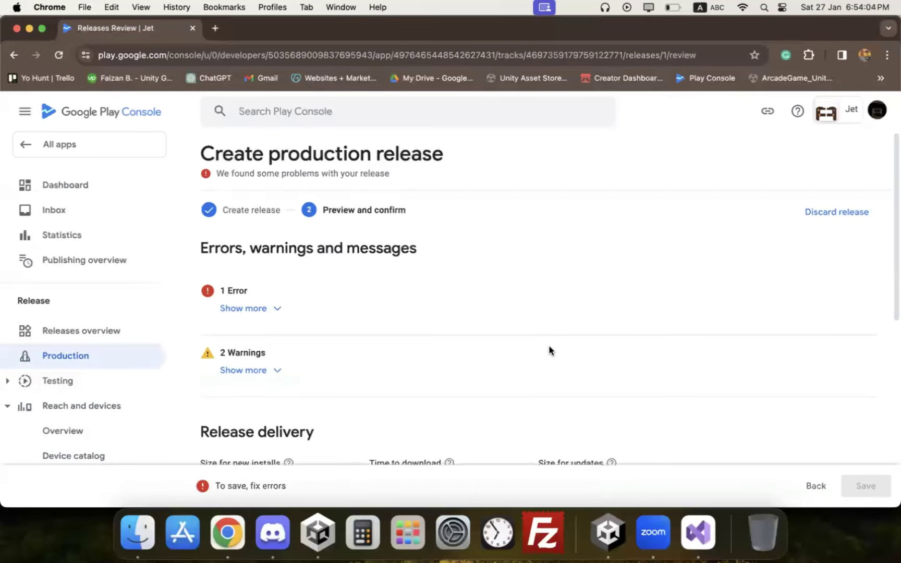
{"action": "left_click", "coordinate": [262, 315]}
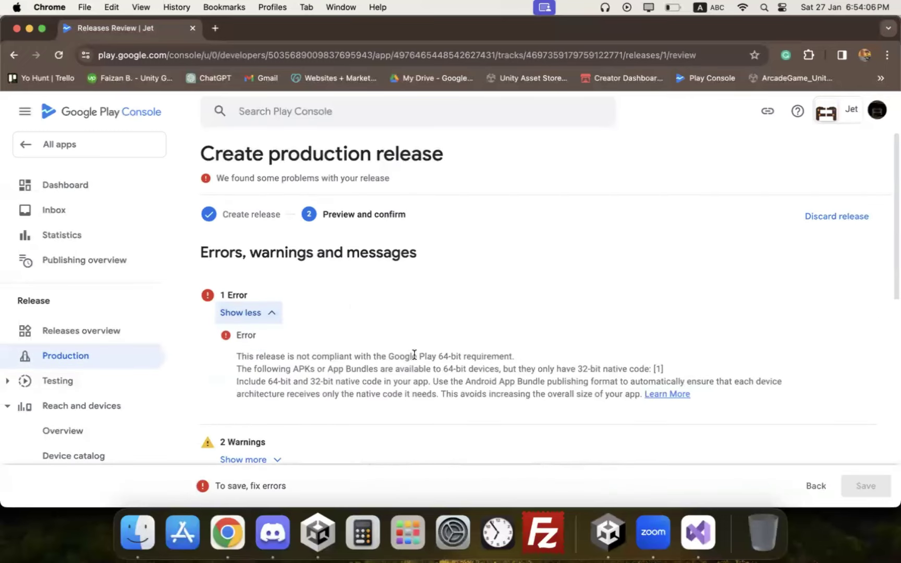
Step: Note the 64-bit requirement and enable ARM64 in Unity's target architectures
{"action": "left_click_drag", "start_coordinate": [414, 354], "coordinate": [476, 356]}
{"action": "left_click", "coordinate": [620, 533]}
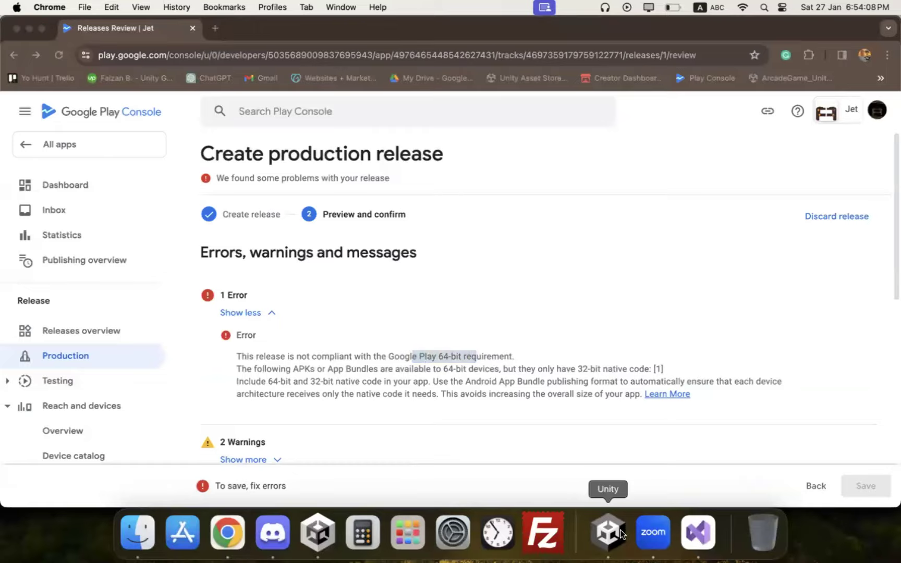
{"action": "left_click", "coordinate": [433, 306]}
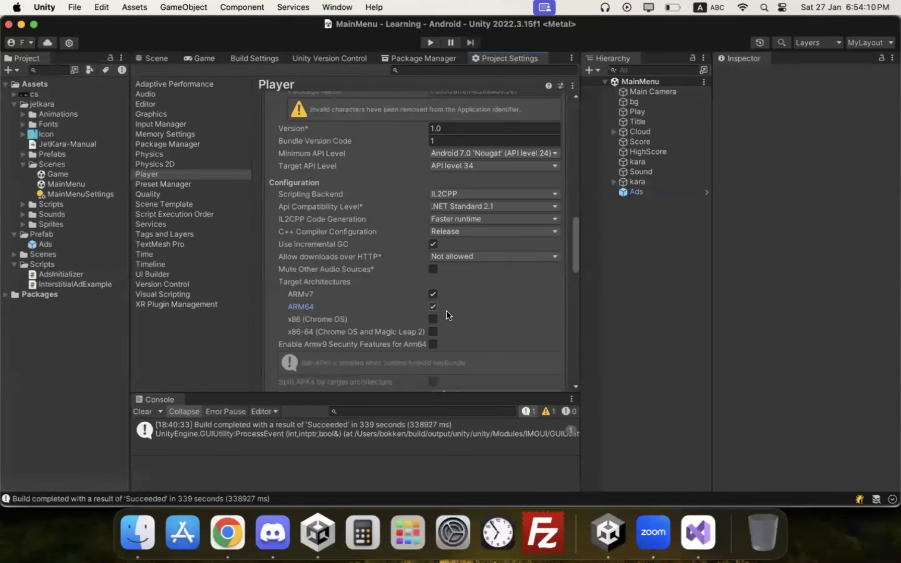
Step: Drop ARMv7 from the target architectures, clear the console and build the bundle as JET_AAB_V2
{"action": "left_click", "coordinate": [433, 294]}
{"action": "left_click", "coordinate": [271, 58]}
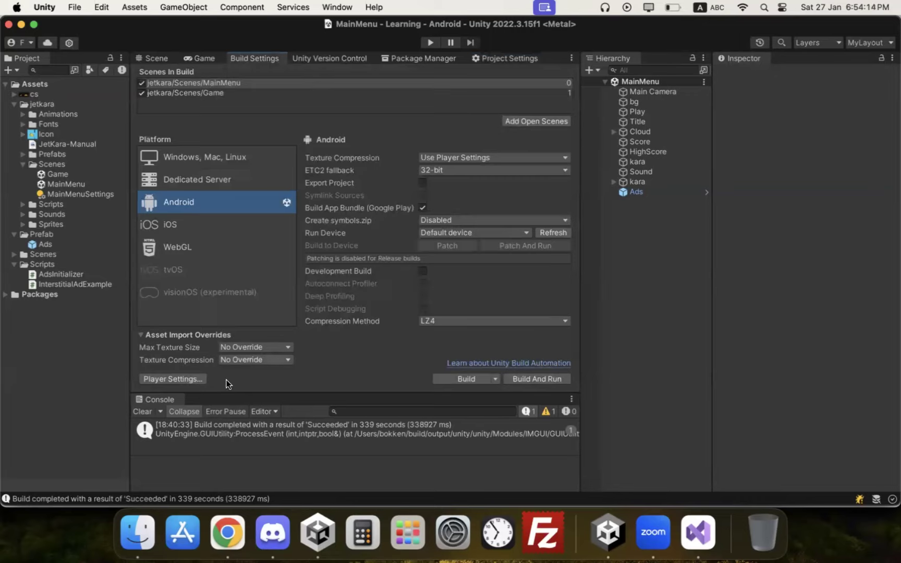
{"action": "left_click", "coordinate": [153, 411]}
{"action": "left_click", "coordinate": [474, 379]}
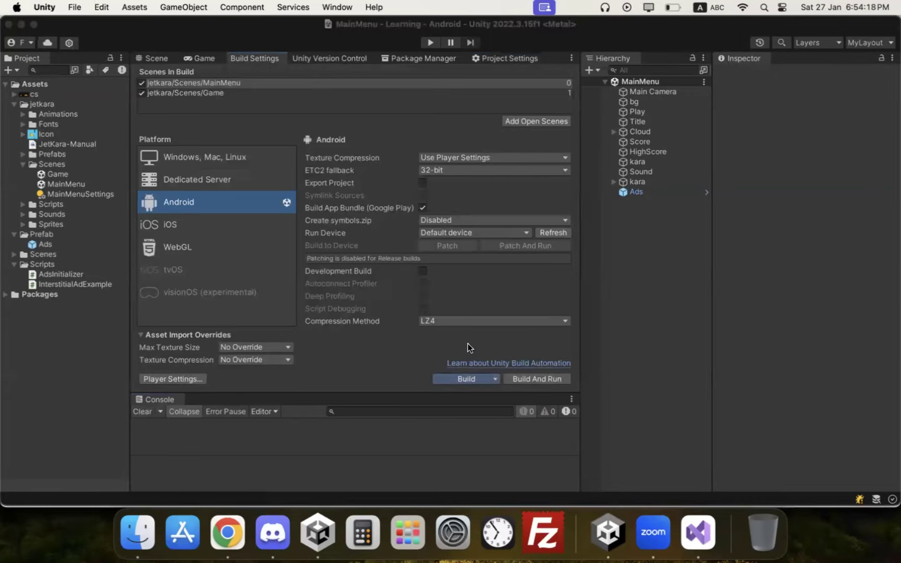
{"action": "key", "text": "Return"}
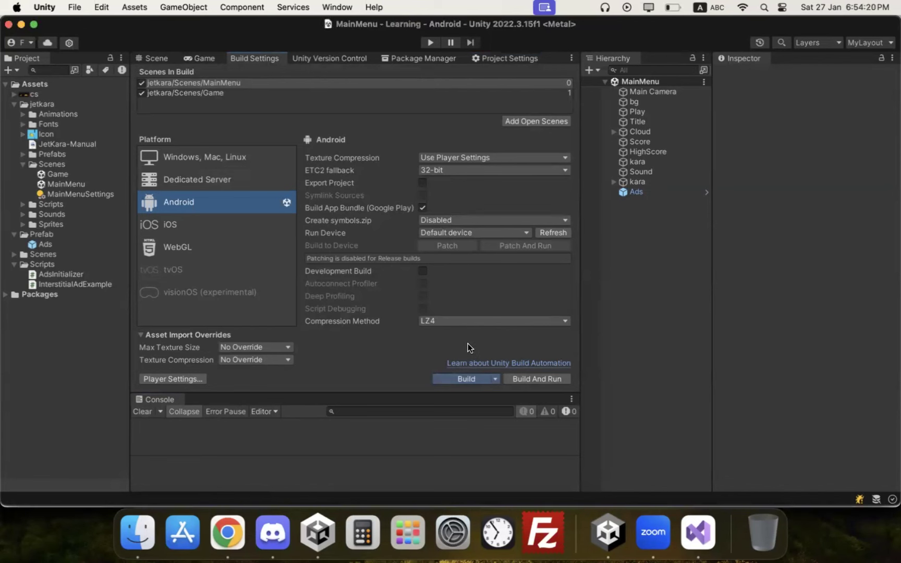
Step: Switch back to Play Console and look at Jet's dashboard and Production track
{"action": "left_click", "coordinate": [236, 525]}
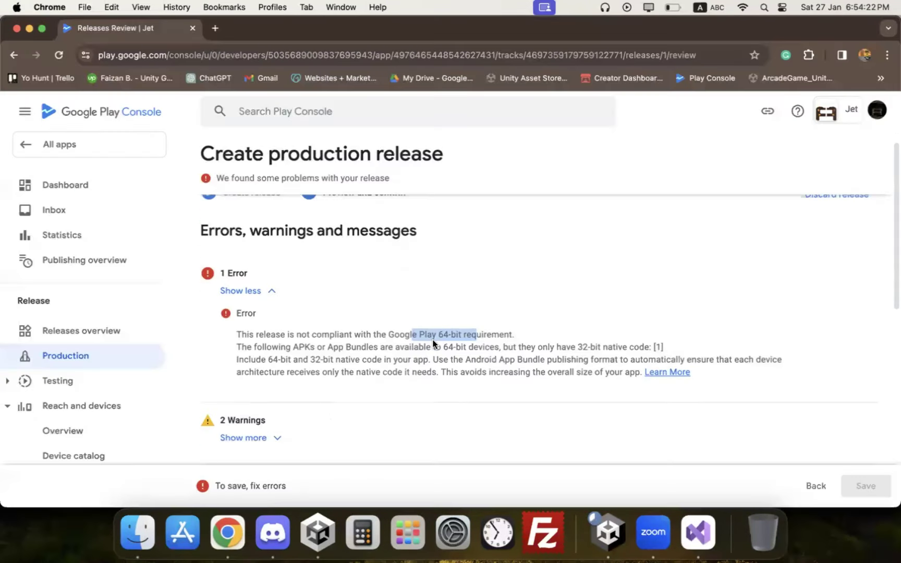
{"action": "left_click", "coordinate": [87, 186]}
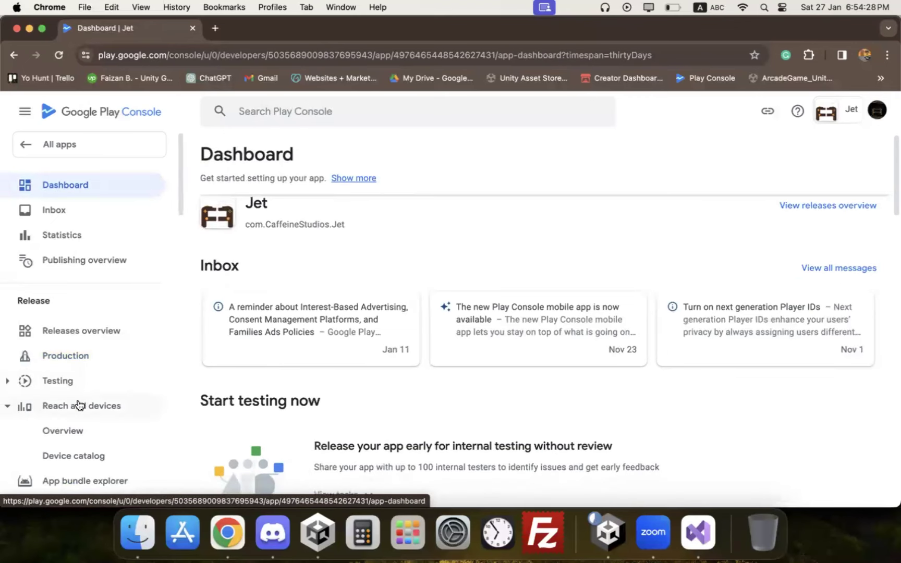
{"action": "left_click", "coordinate": [75, 355]}
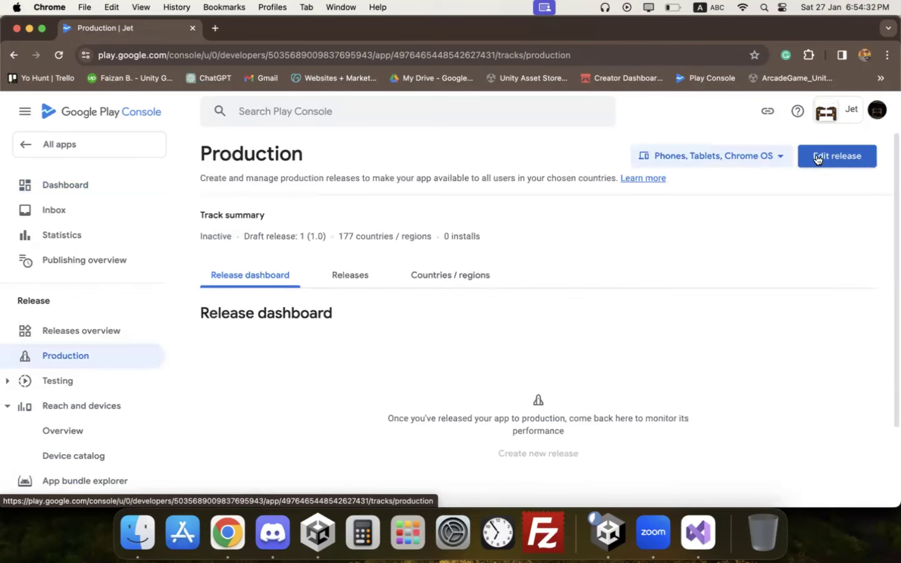
Step: In All apps, briefly open Ecuador zombie survival, then return to the list
{"action": "left_click", "coordinate": [62, 145]}
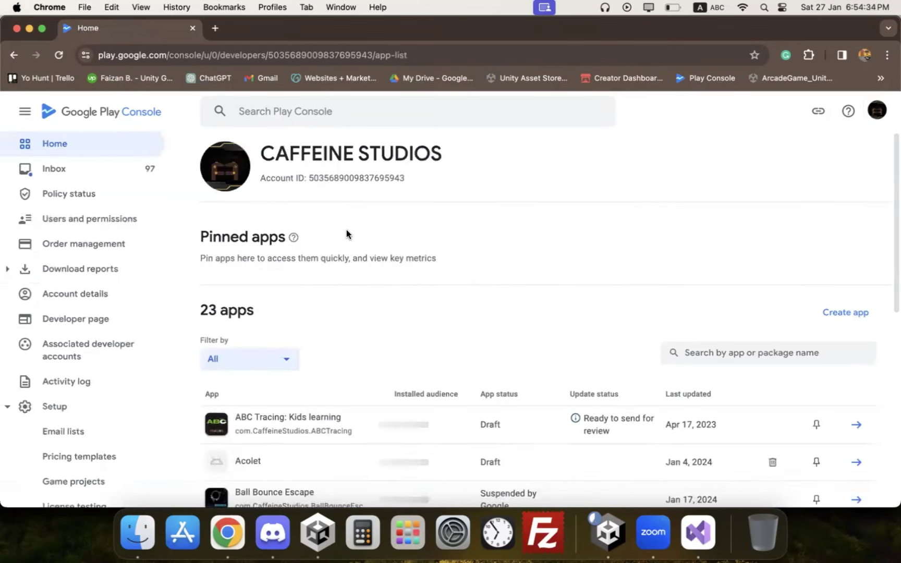
{"action": "scroll", "coordinate": [382, 289], "scroll_direction": "down", "scroll_amount": 10}
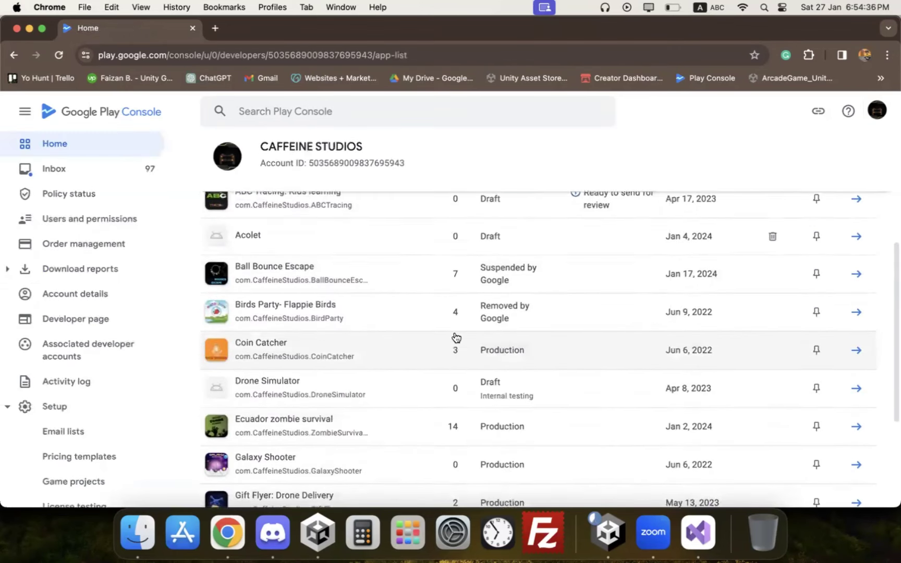
{"action": "right_click", "coordinate": [456, 337]}
{"action": "left_click", "coordinate": [401, 354]}
{"action": "scroll", "coordinate": [425, 368], "scroll_direction": "down", "scroll_amount": 4}
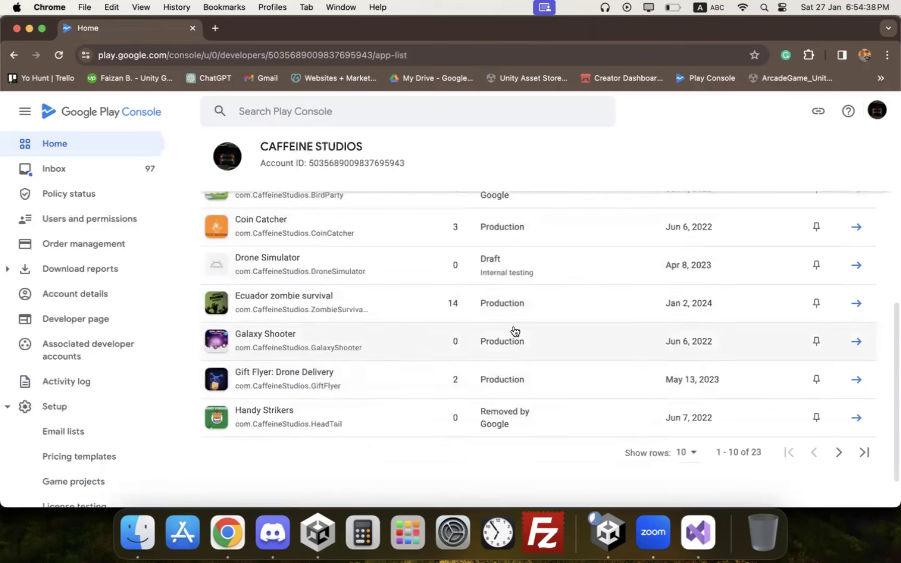
{"action": "double_click", "coordinate": [513, 303]}
{"action": "left_click", "coordinate": [404, 297]}
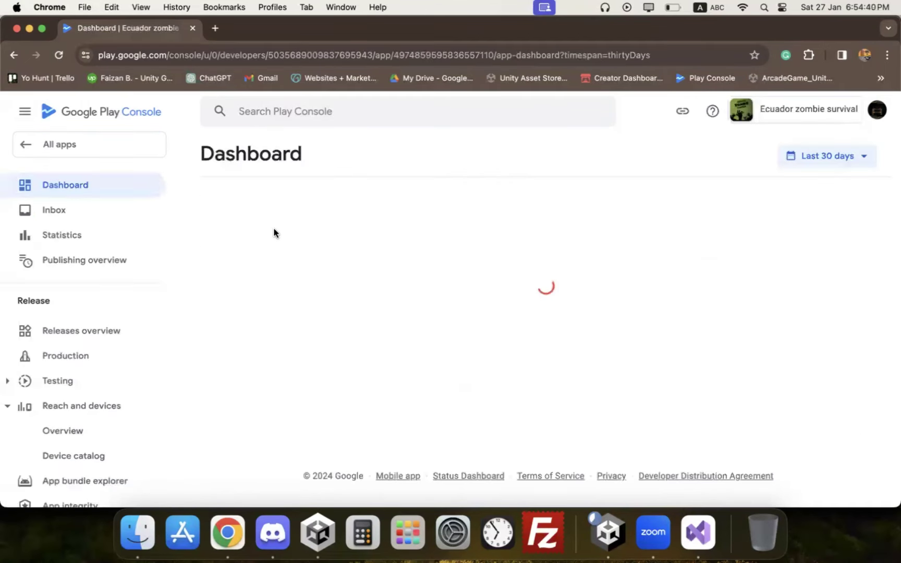
{"action": "left_click", "coordinate": [90, 151]}
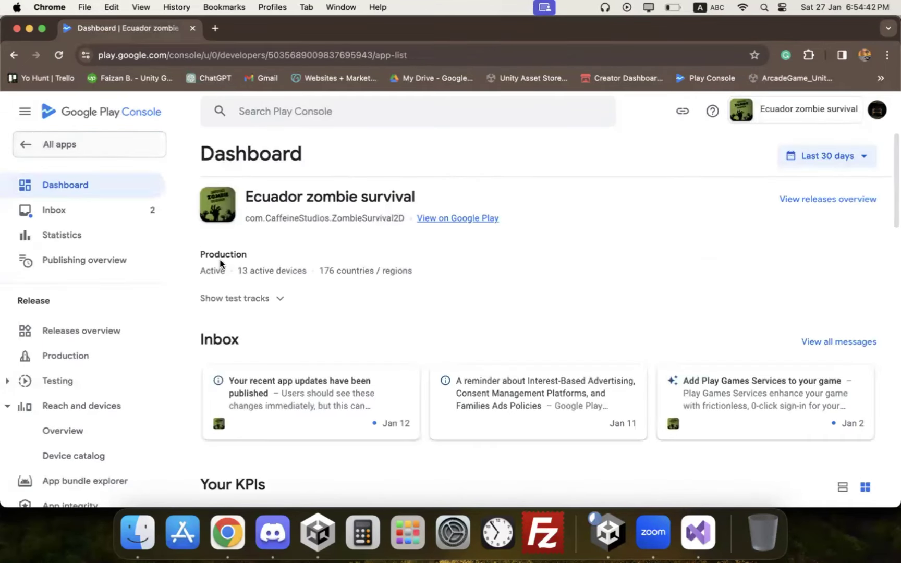
Step: Filter the app list to Production apps, then to Draft apps
{"action": "left_click", "coordinate": [261, 360]}
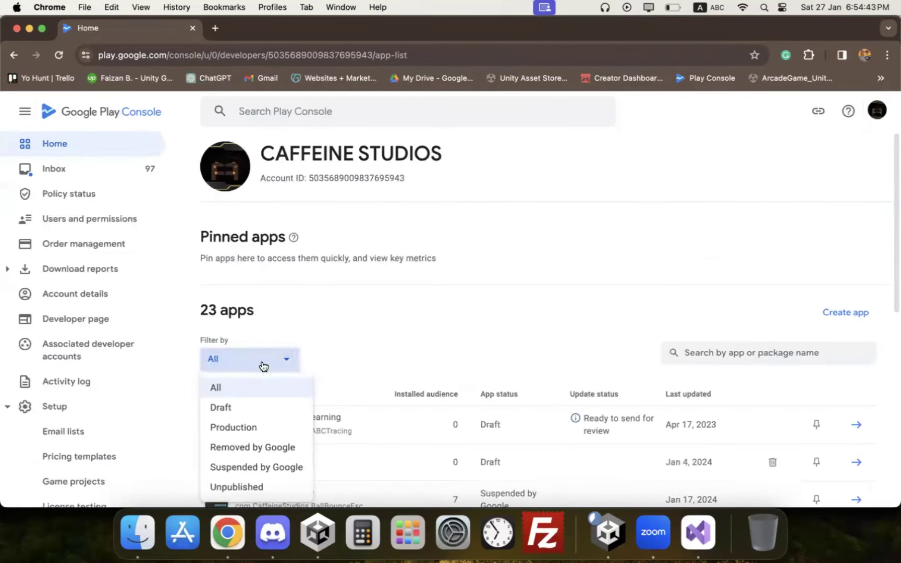
{"action": "left_click", "coordinate": [271, 434]}
{"action": "scroll", "coordinate": [295, 394], "scroll_direction": "down", "scroll_amount": 5}
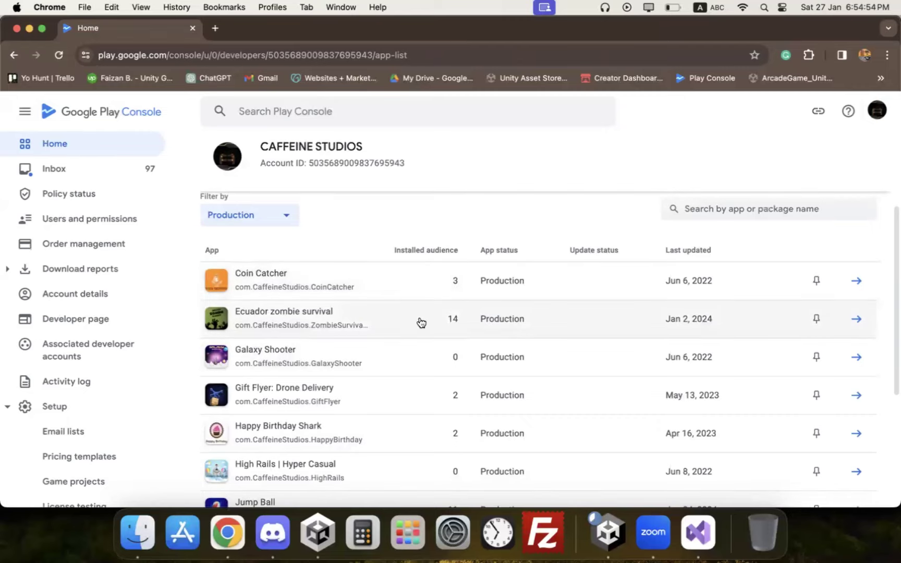
{"action": "scroll", "coordinate": [365, 287], "scroll_direction": "down", "scroll_amount": 1}
{"action": "left_click", "coordinate": [266, 198]}
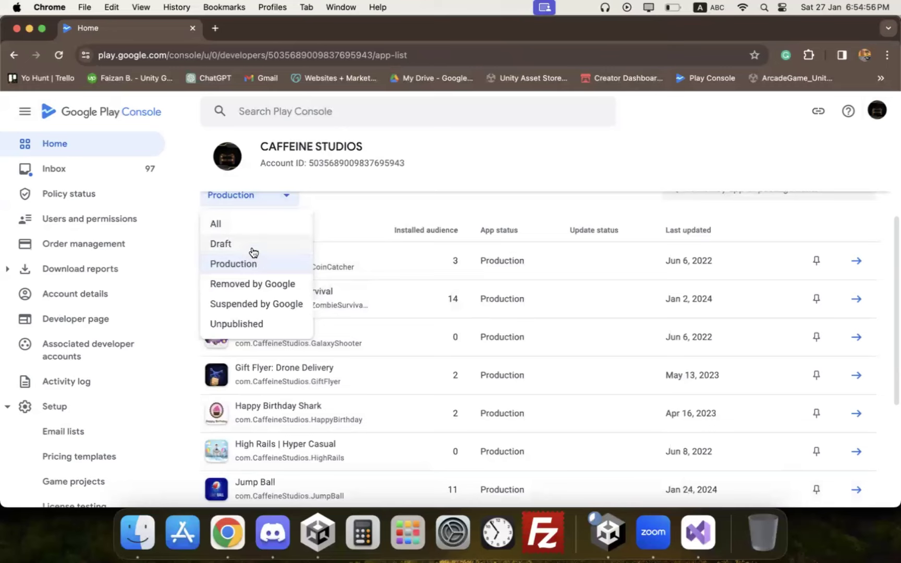
{"action": "left_click", "coordinate": [252, 246]}
{"action": "scroll", "coordinate": [365, 365], "scroll_direction": "down", "scroll_amount": 5}
{"action": "scroll", "coordinate": [329, 420], "scroll_direction": "down", "scroll_amount": 1}
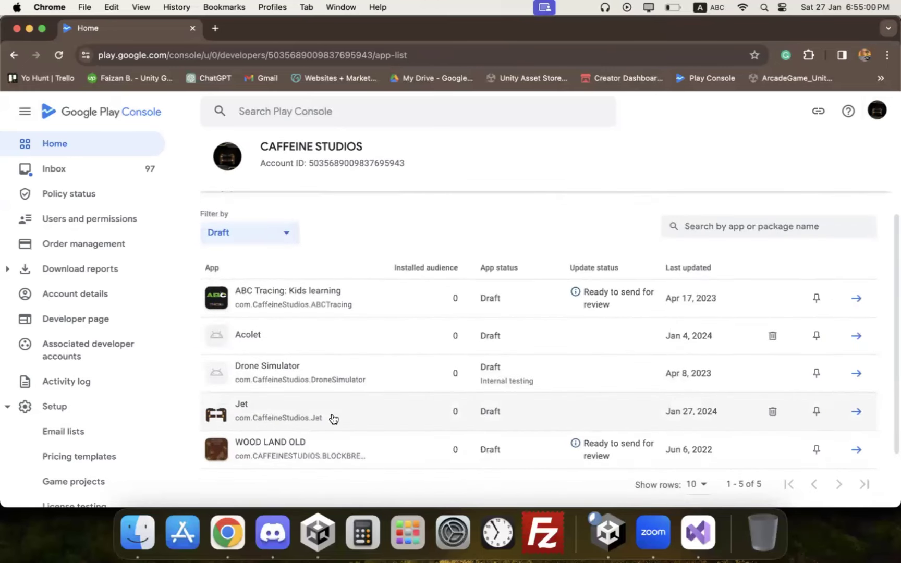
Step: Open Jet's dashboard from the Draft list, then go back to All apps
{"action": "left_click", "coordinate": [580, 406]}
{"action": "scroll", "coordinate": [460, 289], "scroll_direction": "down", "scroll_amount": 2}
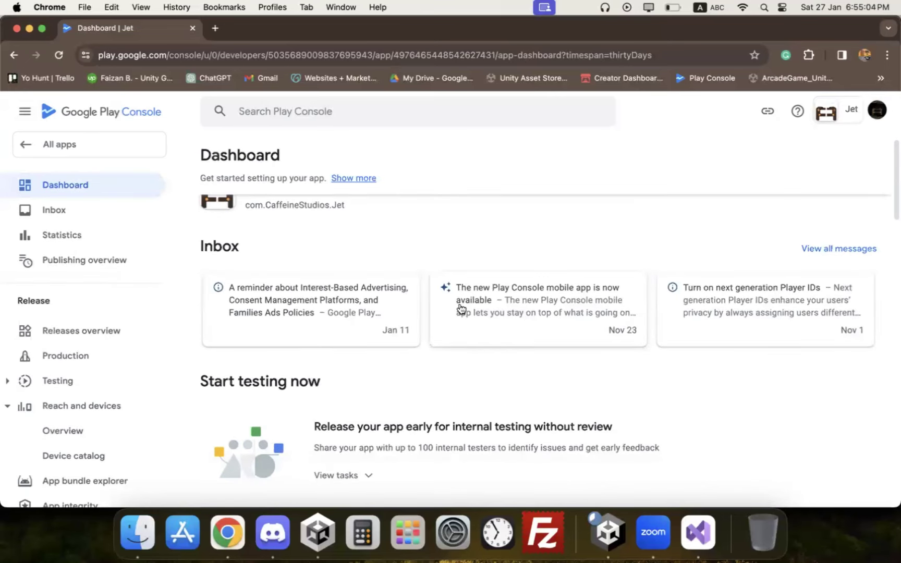
{"action": "scroll", "coordinate": [459, 298], "scroll_direction": "up", "scroll_amount": 2}
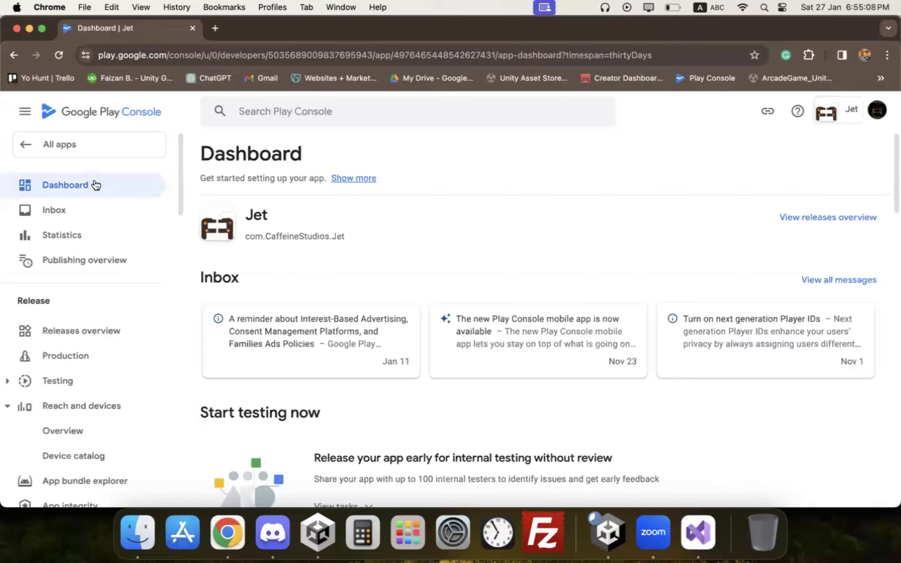
{"action": "left_click", "coordinate": [109, 148]}
Step: Filter the list to Production and open the Jump Ball dashboard
{"action": "left_click", "coordinate": [253, 365]}
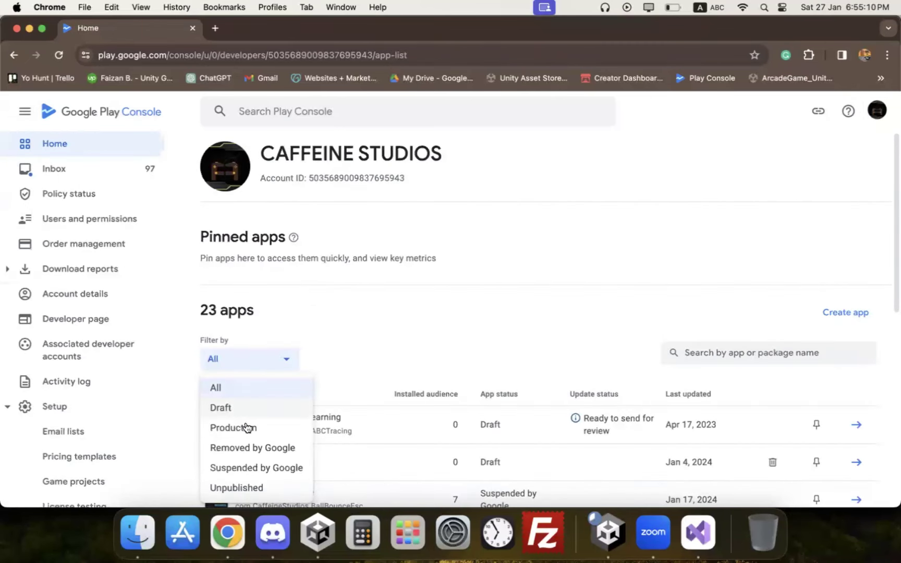
{"action": "left_click", "coordinate": [248, 428]}
{"action": "scroll", "coordinate": [391, 363], "scroll_direction": "down", "scroll_amount": 3}
{"action": "scroll", "coordinate": [286, 431], "scroll_direction": "down", "scroll_amount": 2}
{"action": "left_click", "coordinate": [281, 444]}
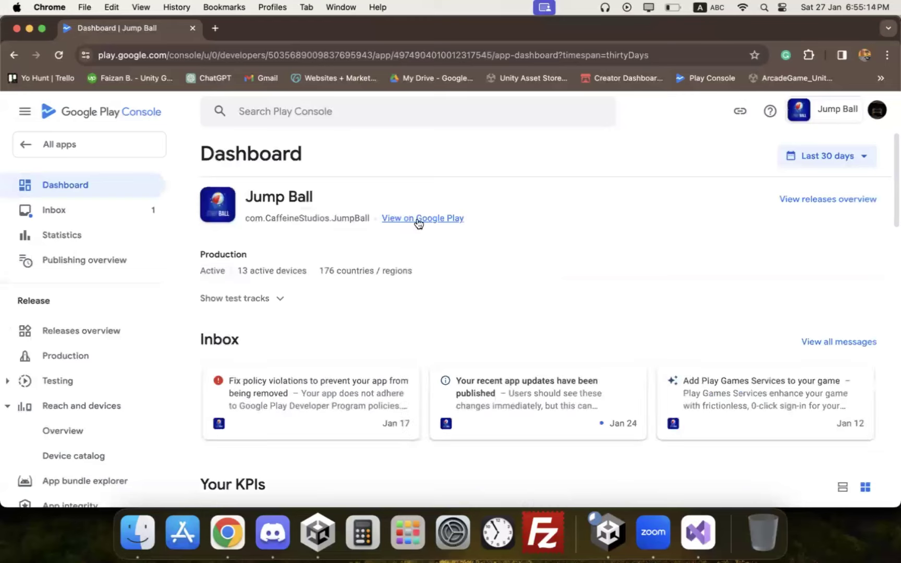
{"action": "left_click", "coordinate": [424, 219]}
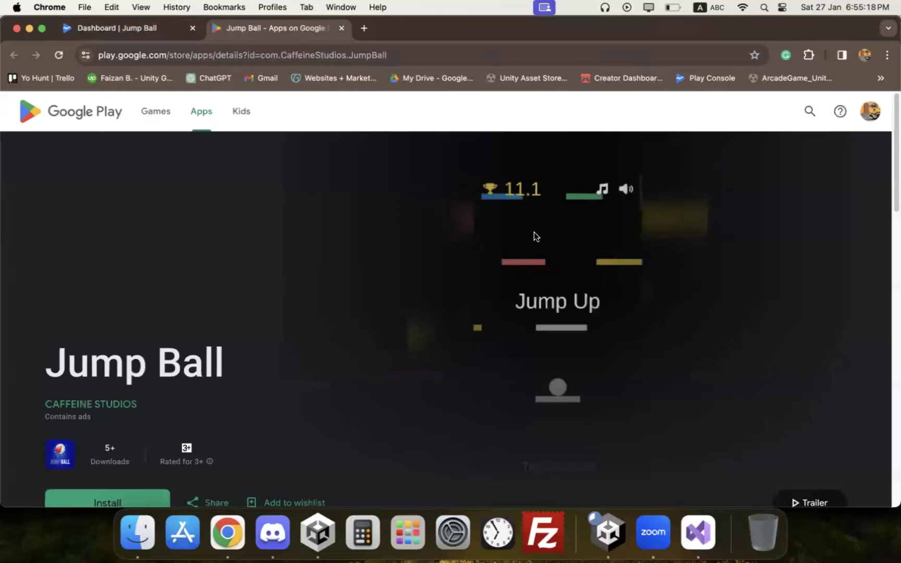
{"action": "scroll", "coordinate": [577, 231], "scroll_direction": "down", "scroll_amount": 1}
{"action": "scroll", "coordinate": [565, 258], "scroll_direction": "down", "scroll_amount": 1}
{"action": "scroll", "coordinate": [567, 261], "scroll_direction": "down", "scroll_amount": 6}
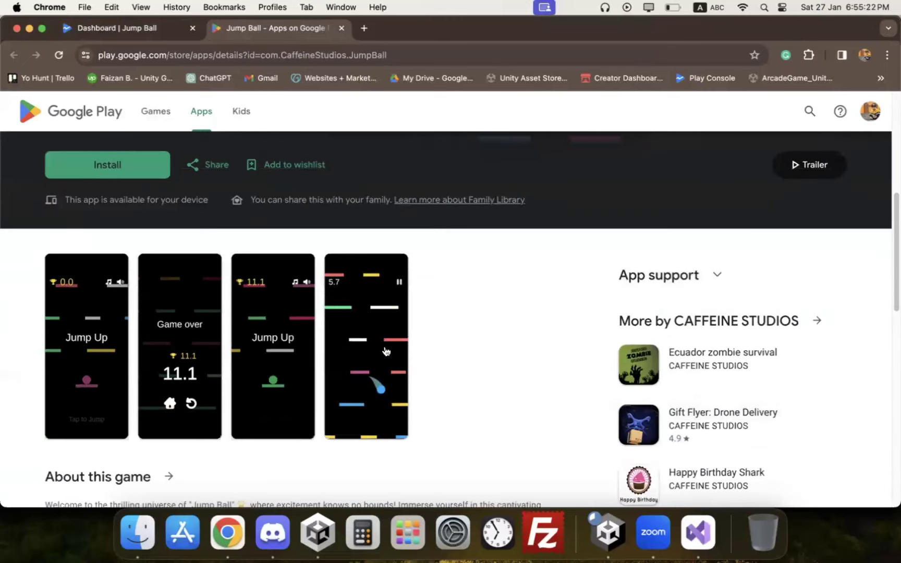
{"action": "scroll", "coordinate": [385, 352], "scroll_direction": "down", "scroll_amount": 7}
{"action": "scroll", "coordinate": [99, 254], "scroll_direction": "up", "scroll_amount": 2}
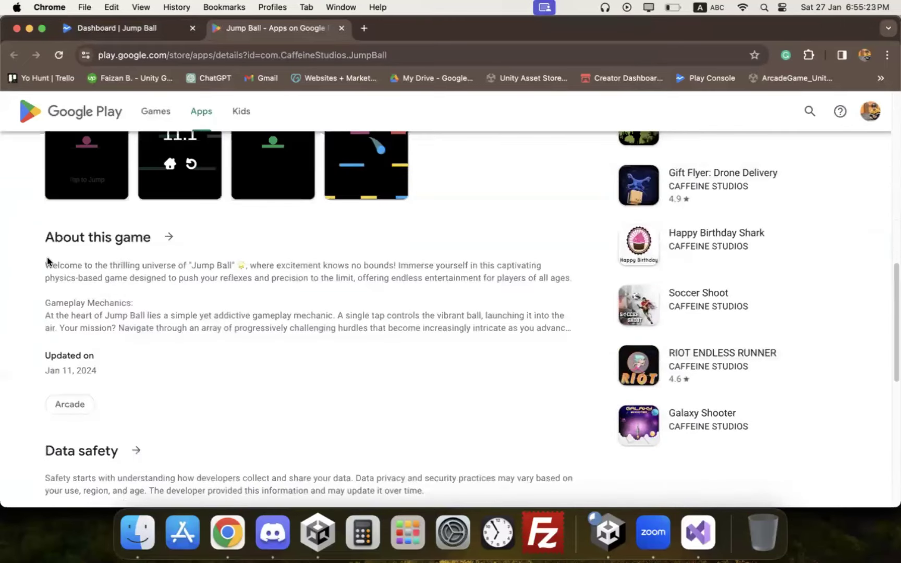
{"action": "scroll", "coordinate": [190, 363], "scroll_direction": "down", "scroll_amount": 2}
{"action": "scroll", "coordinate": [189, 250], "scroll_direction": "down", "scroll_amount": 2}
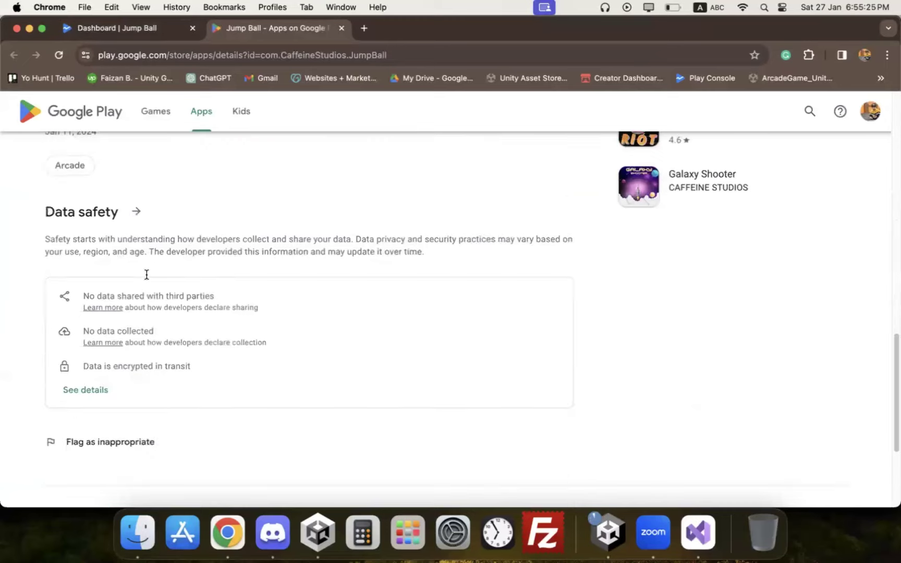
{"action": "scroll", "coordinate": [225, 324], "scroll_direction": "up", "scroll_amount": 4}
{"action": "scroll", "coordinate": [343, 112], "scroll_direction": "up", "scroll_amount": 6}
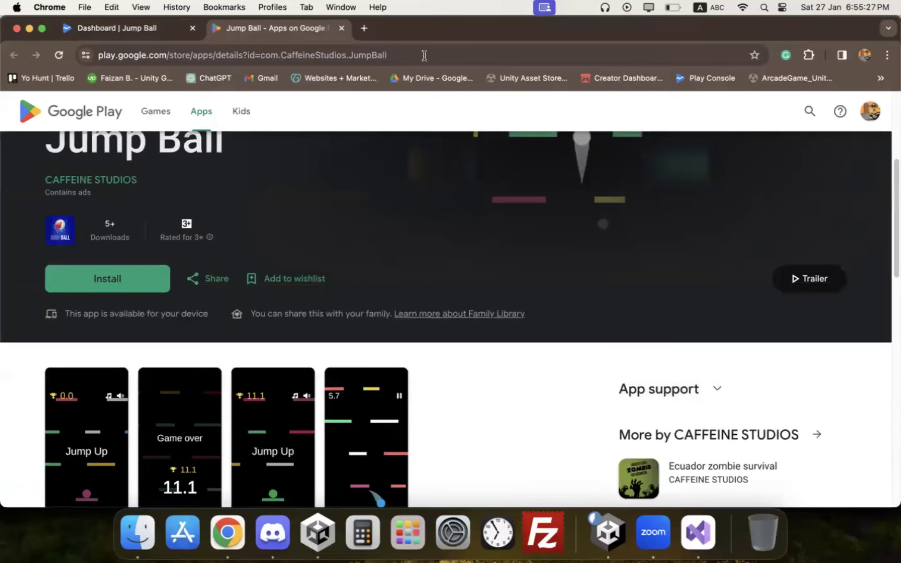
{"action": "left_click", "coordinate": [429, 55]}
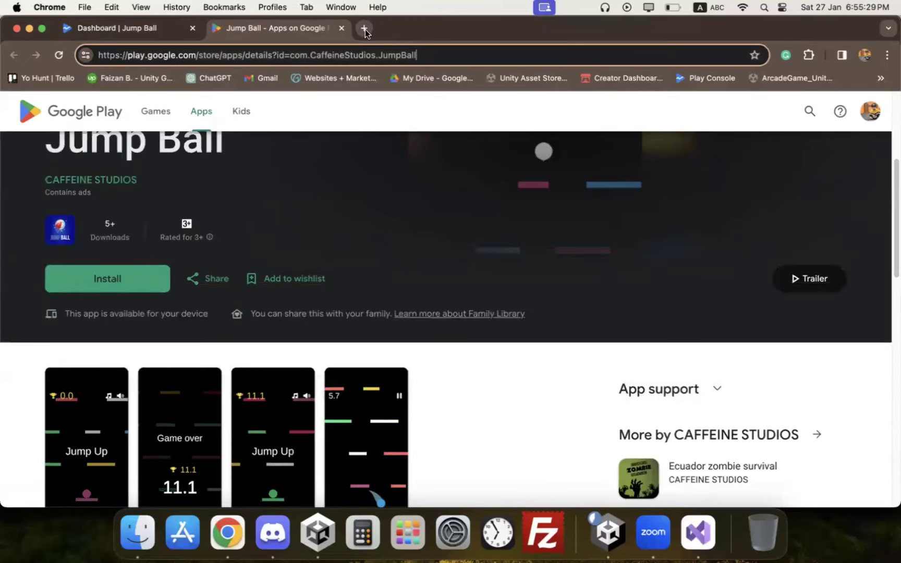
{"action": "left_click", "coordinate": [364, 29]}
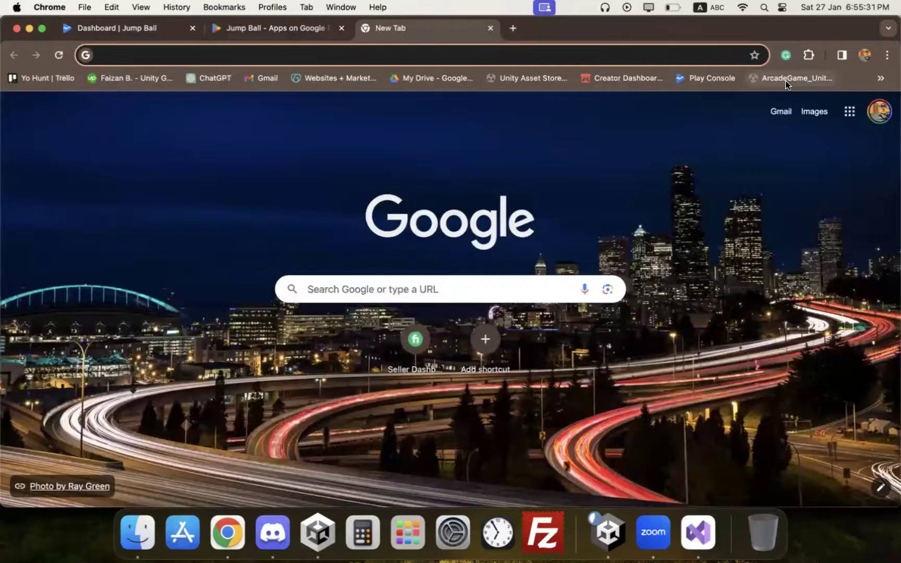
{"action": "left_click", "coordinate": [786, 79]}
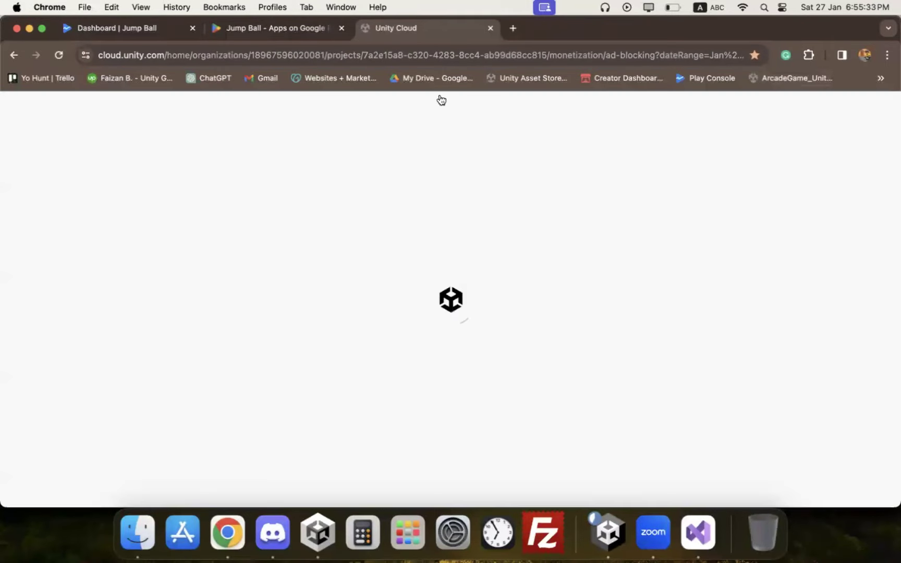
{"action": "left_click", "coordinate": [342, 28]}
Step: Close the Unity Cloud tab and folder window, untick Build App Bundle, and return to Play Console
{"action": "key", "text": "super+w"}
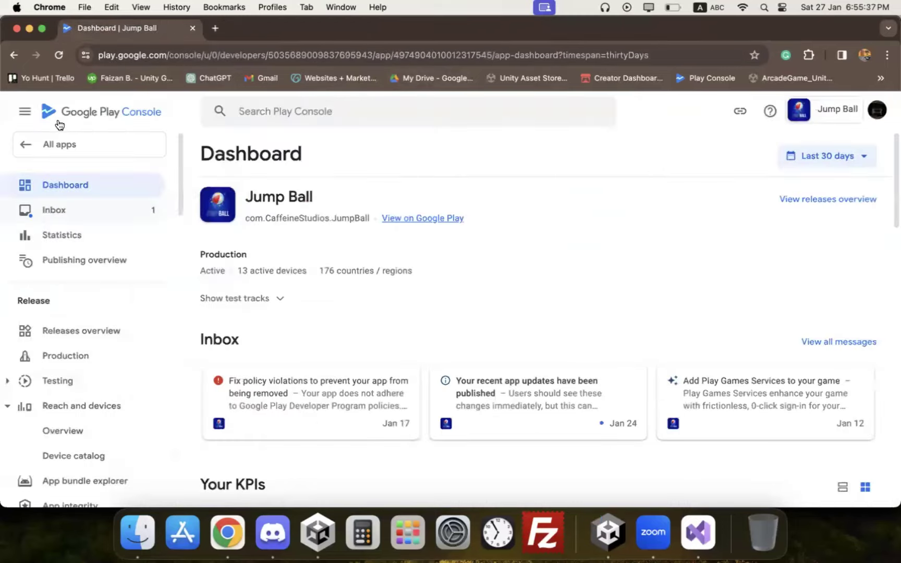
{"action": "left_click", "coordinate": [59, 149]}
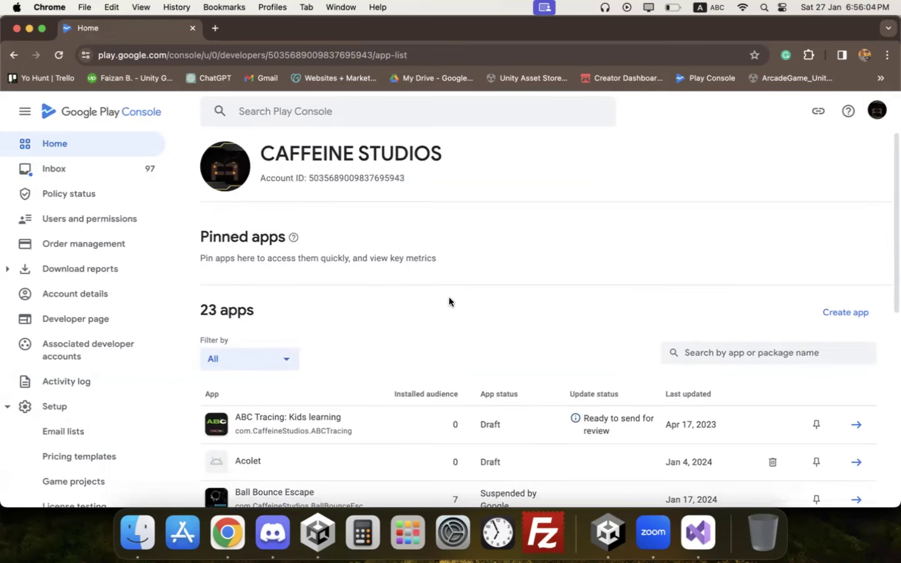
{"action": "left_click", "coordinate": [31, 29]}
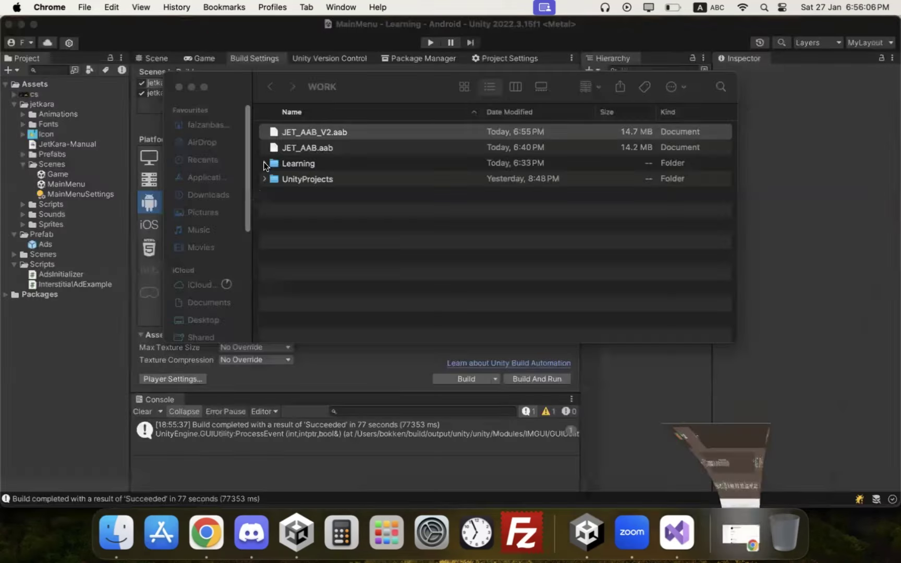
{"action": "left_click", "coordinate": [178, 87]}
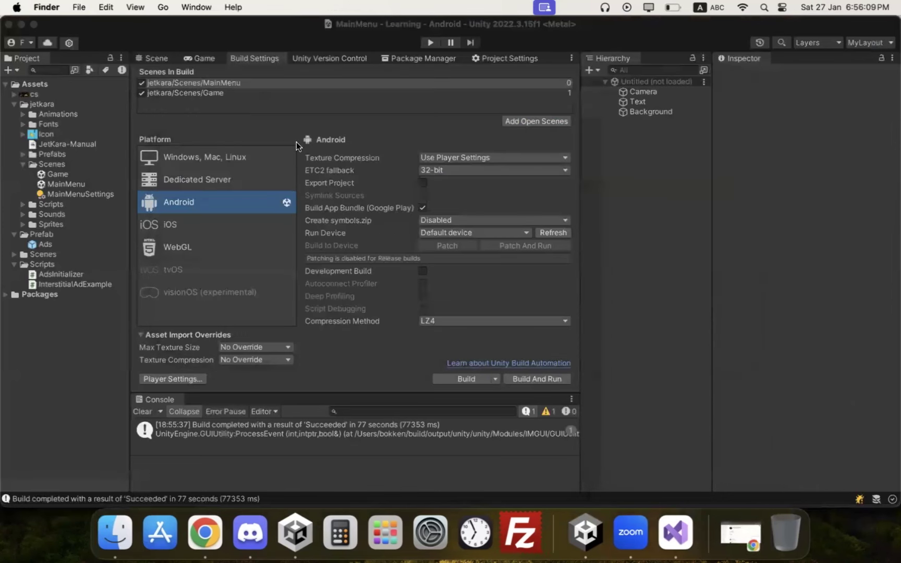
{"action": "left_click", "coordinate": [425, 207]}
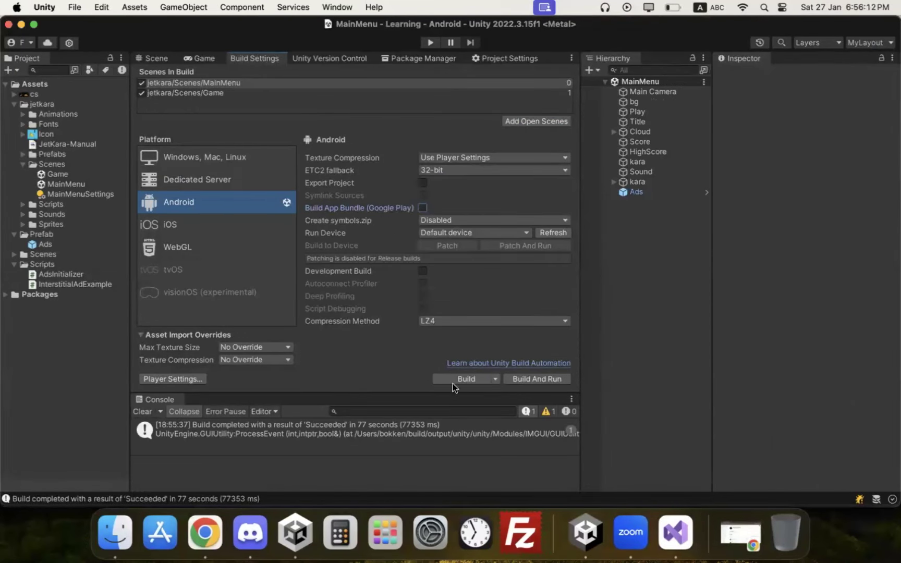
{"action": "left_click", "coordinate": [205, 531]}
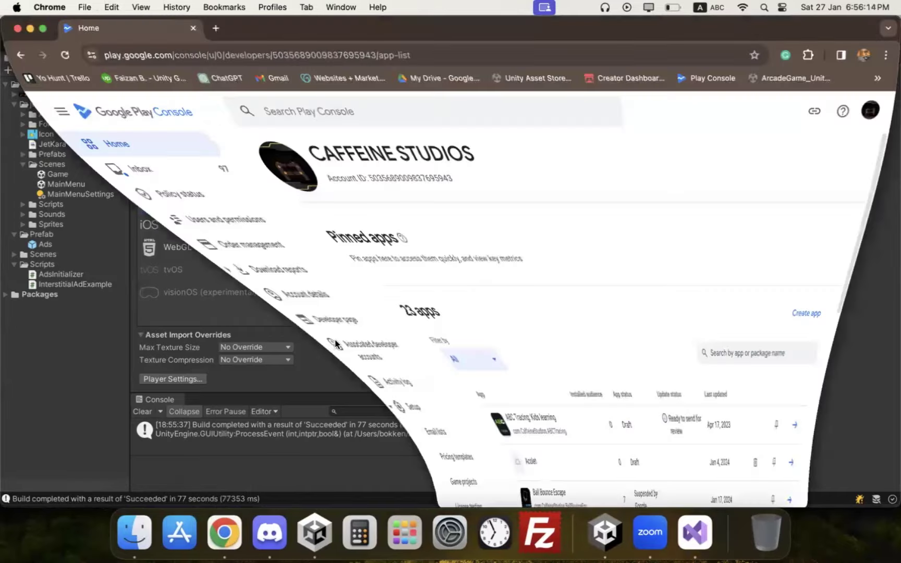
Step: Filter the app list to Production, then Draft, and open Jet's dashboard
{"action": "scroll", "coordinate": [268, 240], "scroll_direction": "up", "scroll_amount": 3}
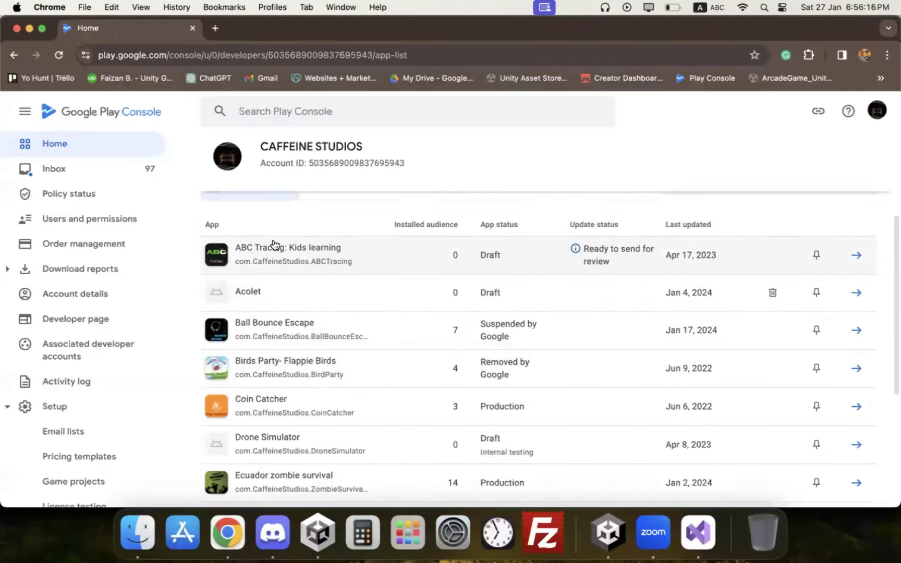
{"action": "scroll", "coordinate": [297, 307], "scroll_direction": "up", "scroll_amount": 1}
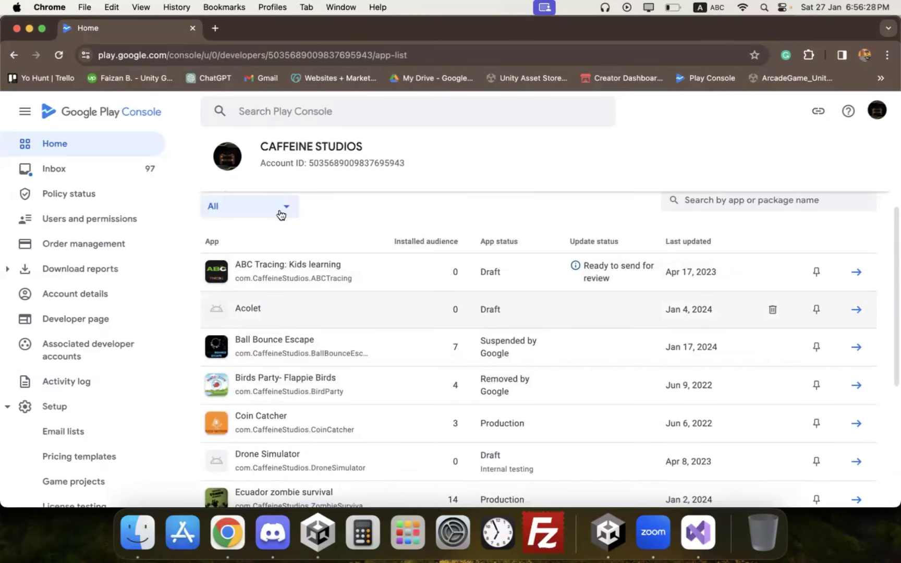
{"action": "left_click", "coordinate": [255, 204]}
{"action": "left_click", "coordinate": [239, 274]}
{"action": "scroll", "coordinate": [368, 302], "scroll_direction": "down", "scroll_amount": 5}
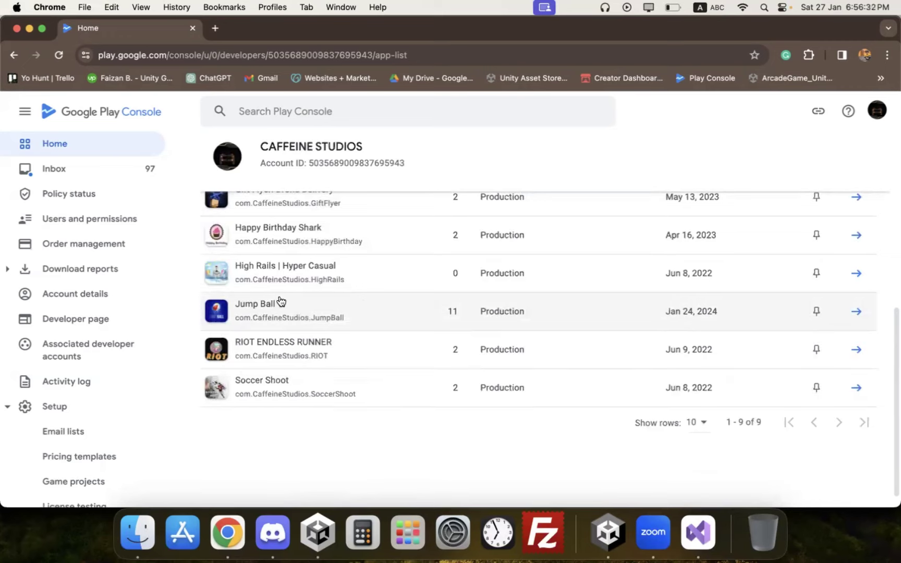
{"action": "scroll", "coordinate": [288, 296], "scroll_direction": "up", "scroll_amount": 5}
{"action": "left_click", "coordinate": [263, 216]}
{"action": "left_click", "coordinate": [255, 260]}
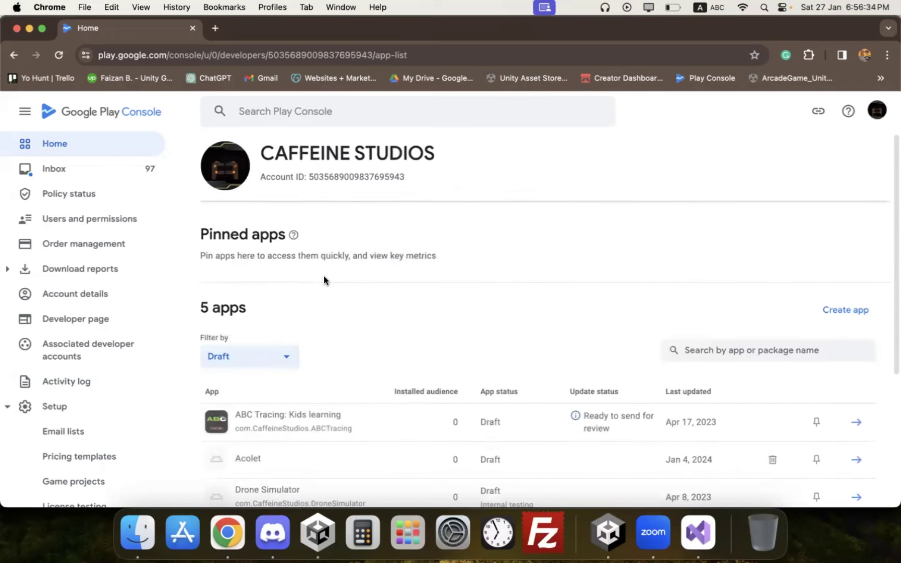
{"action": "scroll", "coordinate": [318, 292], "scroll_direction": "down", "scroll_amount": 5}
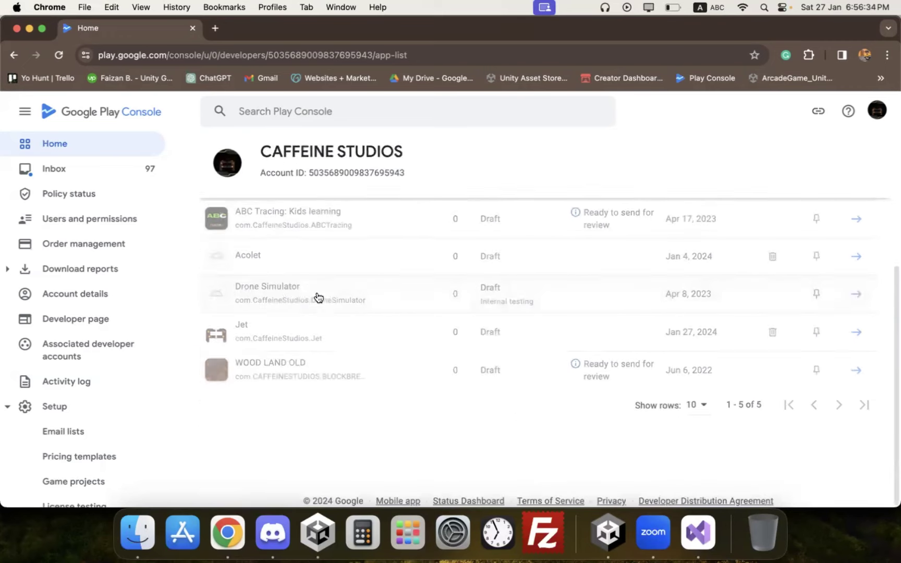
{"action": "left_click", "coordinate": [318, 320]}
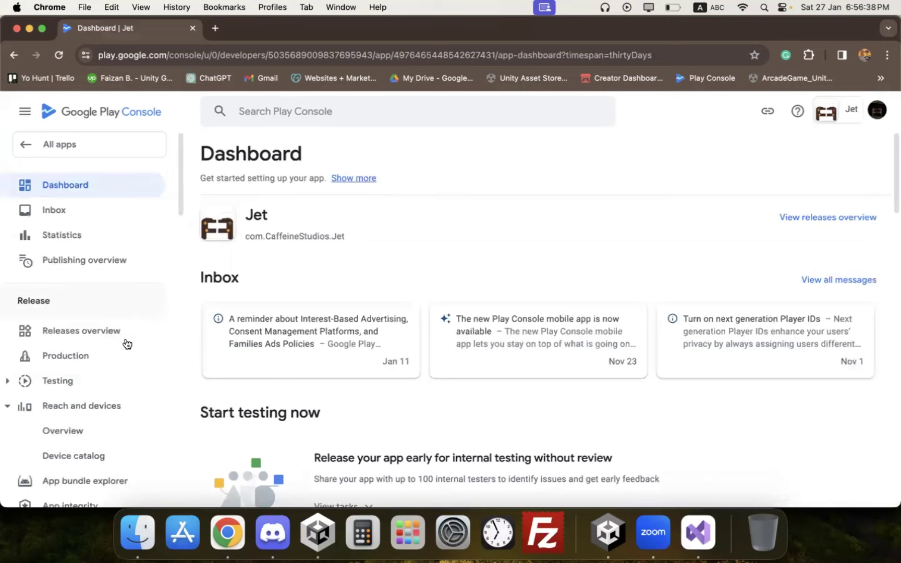
Step: Edit Jet's production release and remove its existing app bundle
{"action": "left_click", "coordinate": [90, 360]}
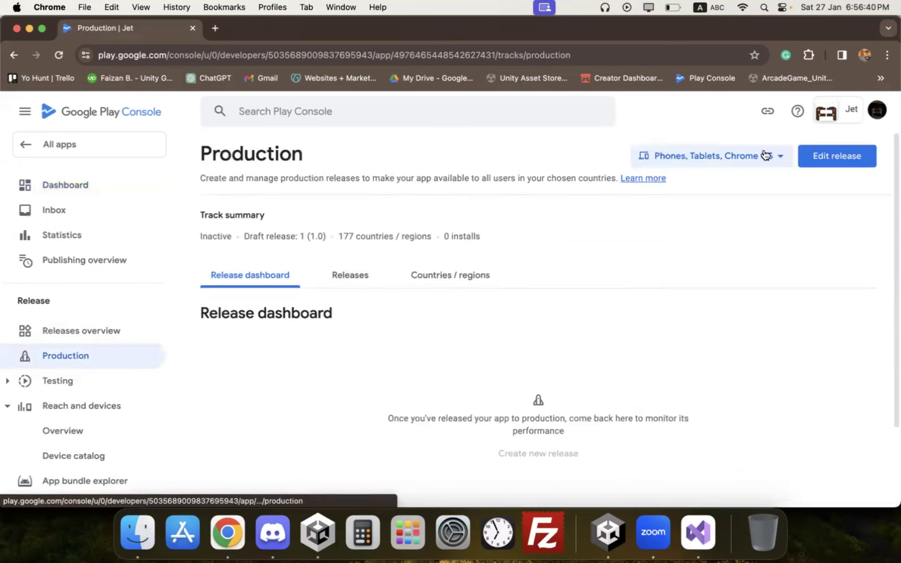
{"action": "left_click", "coordinate": [812, 155]}
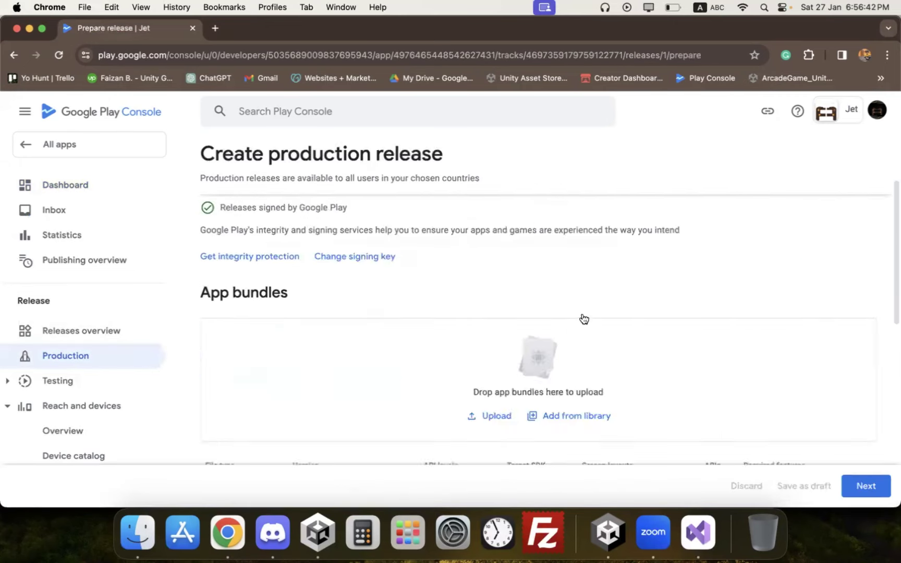
{"action": "scroll", "coordinate": [581, 318], "scroll_direction": "down", "scroll_amount": 3}
{"action": "left_click", "coordinate": [833, 359]}
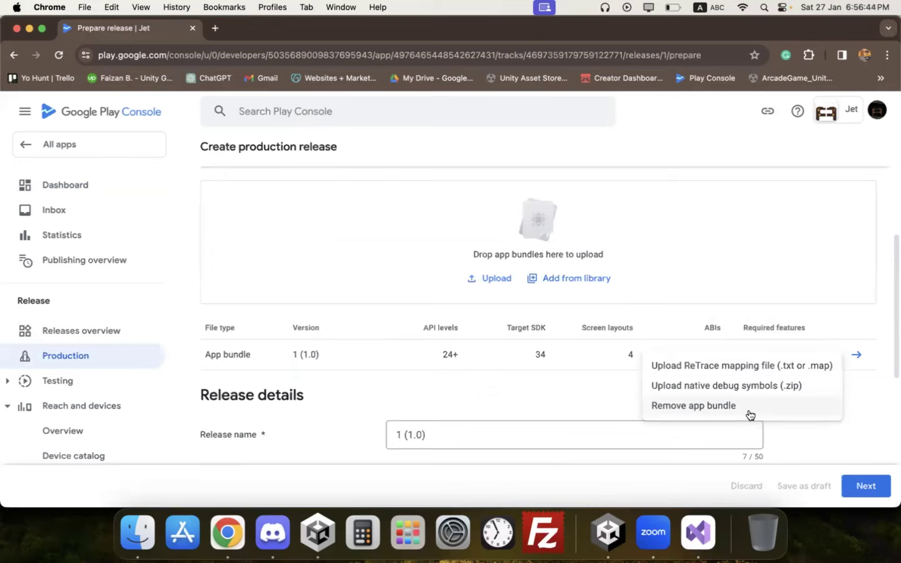
{"action": "left_click", "coordinate": [749, 409]}
{"action": "left_click", "coordinate": [555, 321]}
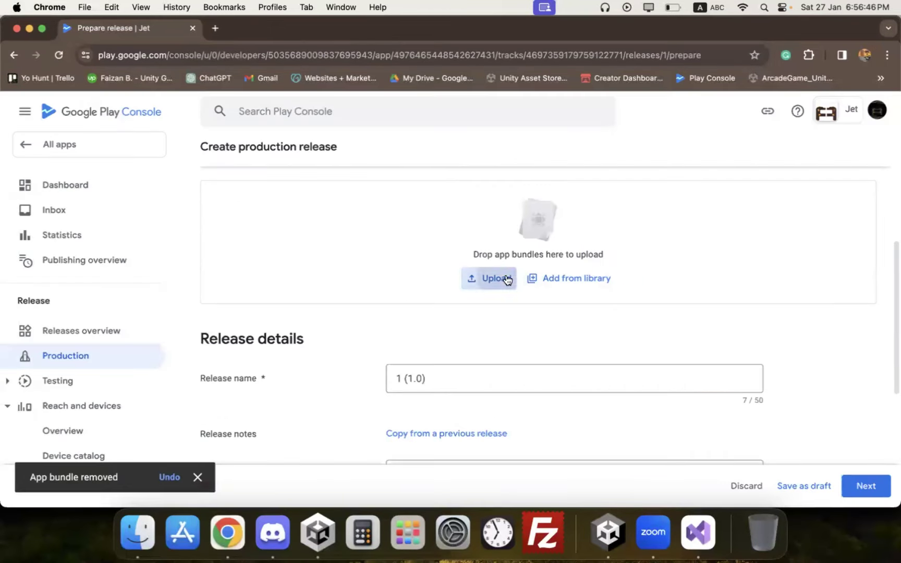
Step: Upload JET_AAB_V2.aab, then view the App bundle explorer
{"action": "left_click", "coordinate": [505, 278]}
{"action": "left_click", "coordinate": [480, 176]}
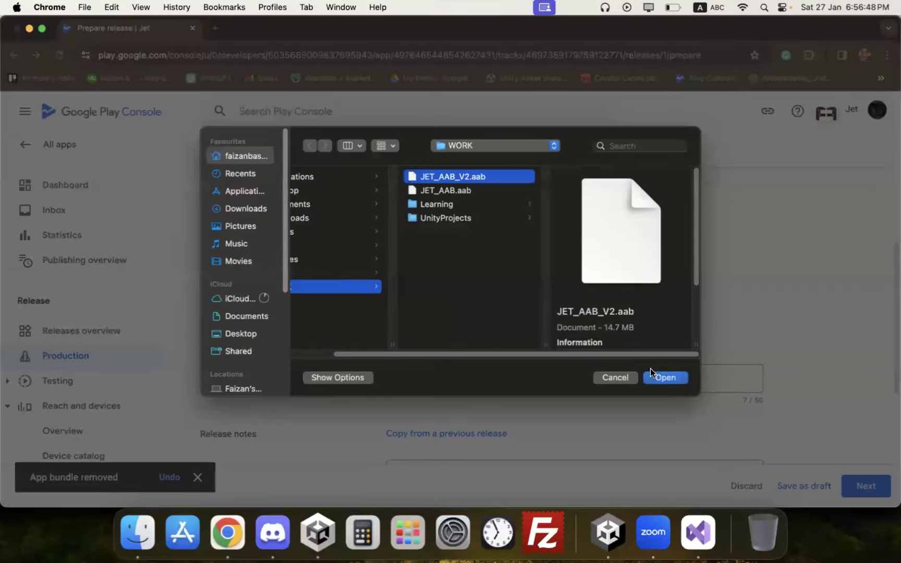
{"action": "left_click", "coordinate": [655, 376]}
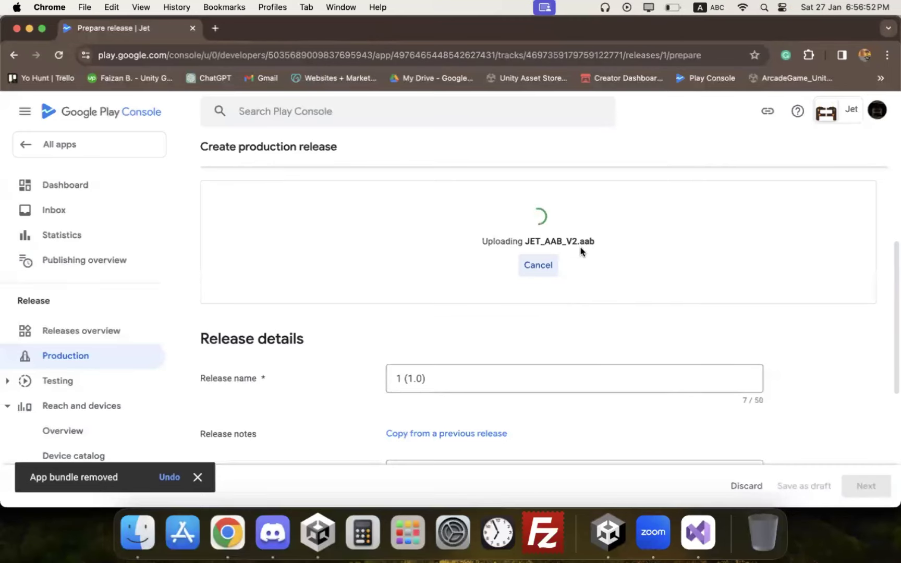
{"action": "scroll", "coordinate": [137, 354], "scroll_direction": "down", "scroll_amount": 3}
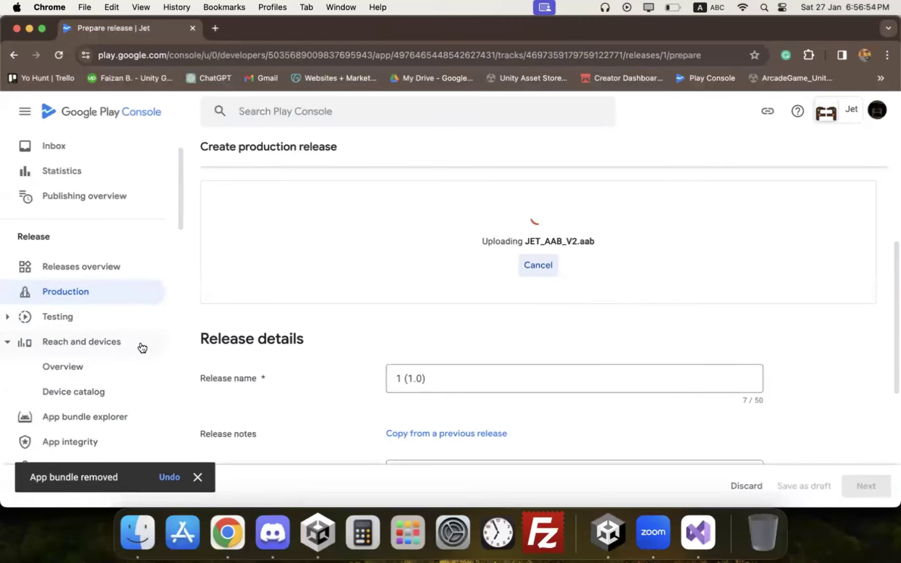
{"action": "left_click", "coordinate": [120, 427]}
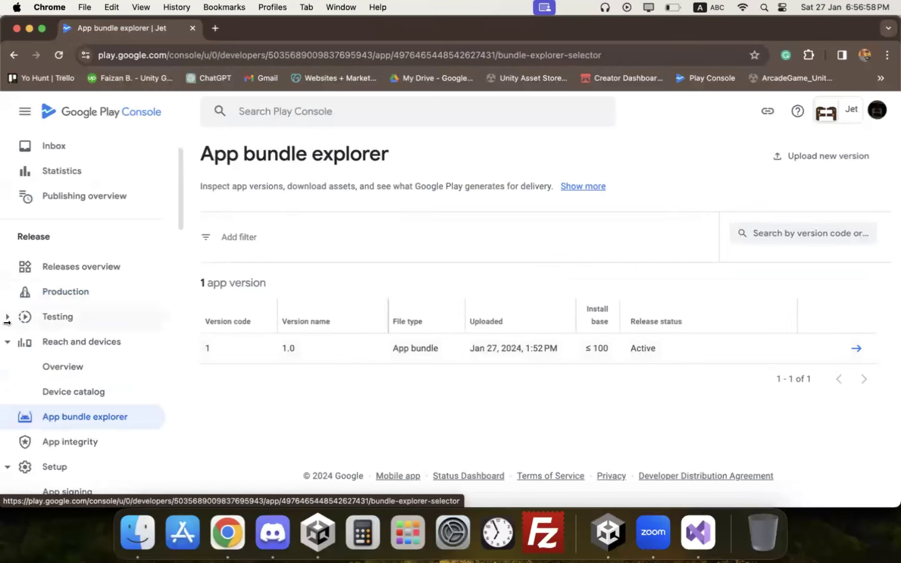
Step: Edit Jet's production release again and remove the existing app bundle
{"action": "left_click", "coordinate": [66, 291]}
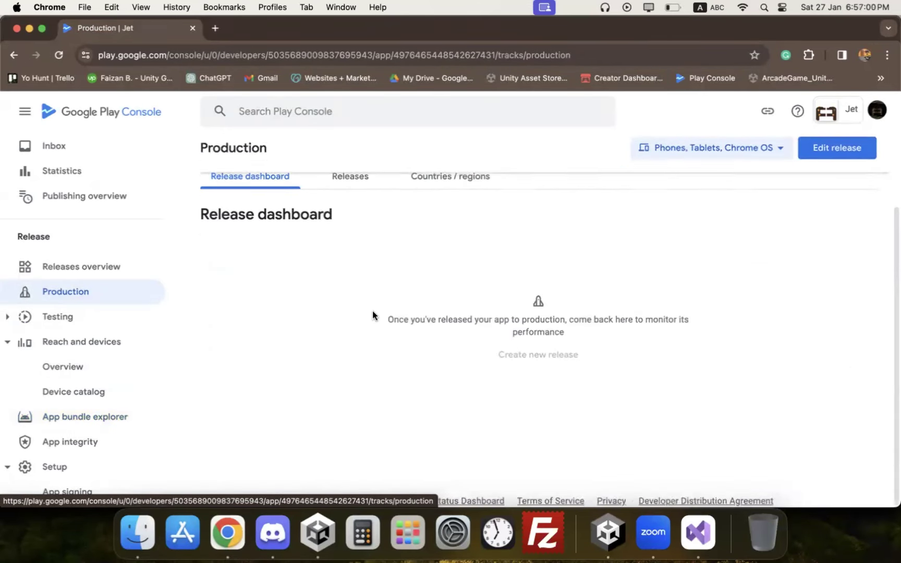
{"action": "left_click", "coordinate": [819, 165]}
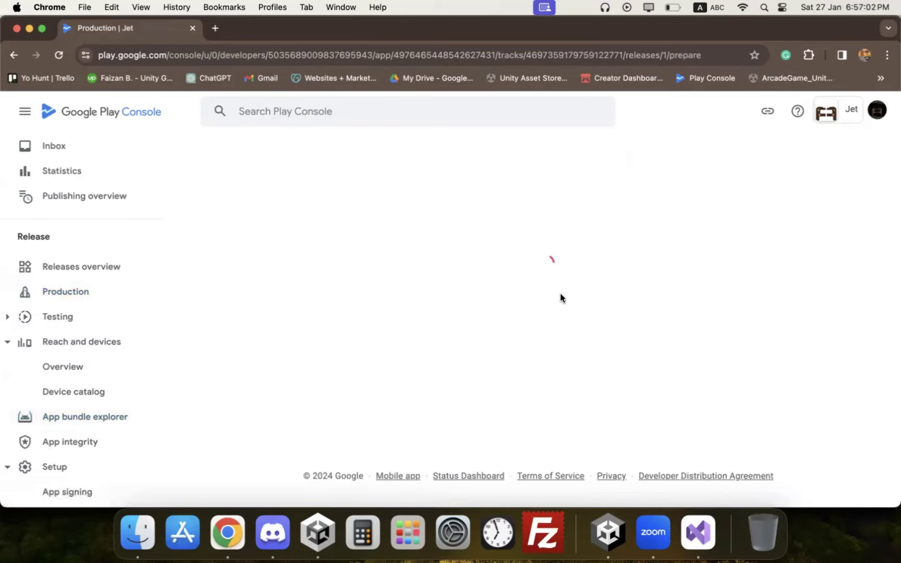
{"action": "scroll", "coordinate": [547, 307], "scroll_direction": "down", "scroll_amount": 4}
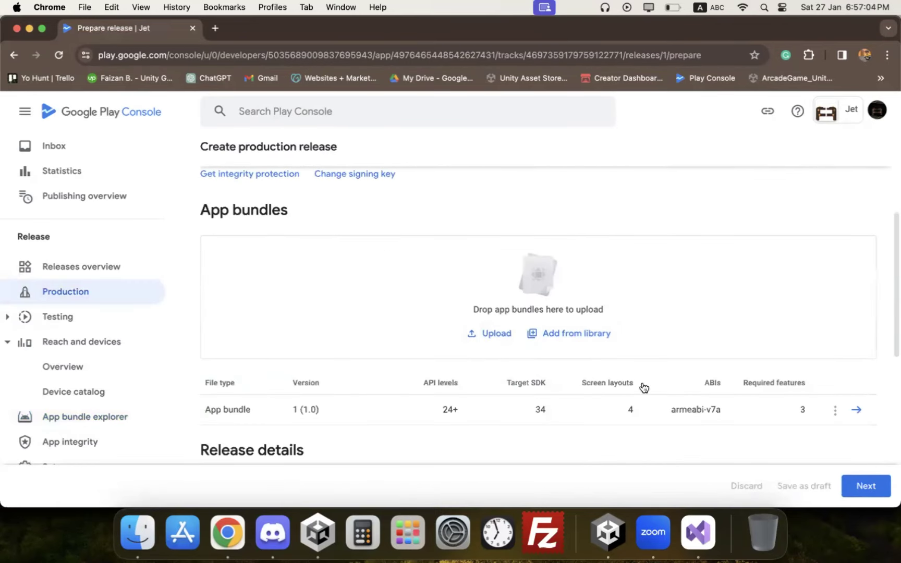
{"action": "left_click", "coordinate": [834, 411]}
{"action": "left_click", "coordinate": [744, 459]}
{"action": "left_click", "coordinate": [556, 322]}
Step: Upload JET_AAB_V2.aab and note the error that version code 1 is already used
{"action": "left_click", "coordinate": [494, 334]}
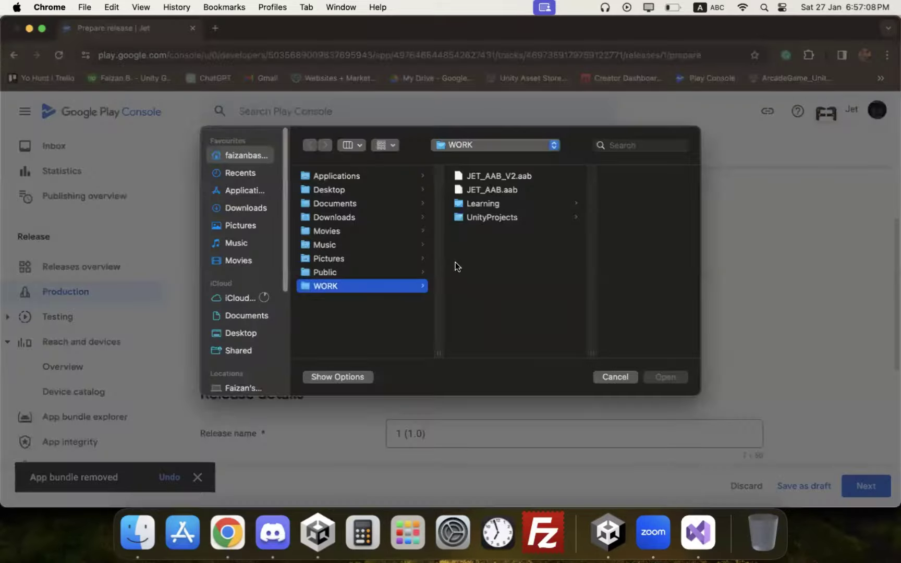
{"action": "double_click", "coordinate": [503, 177]}
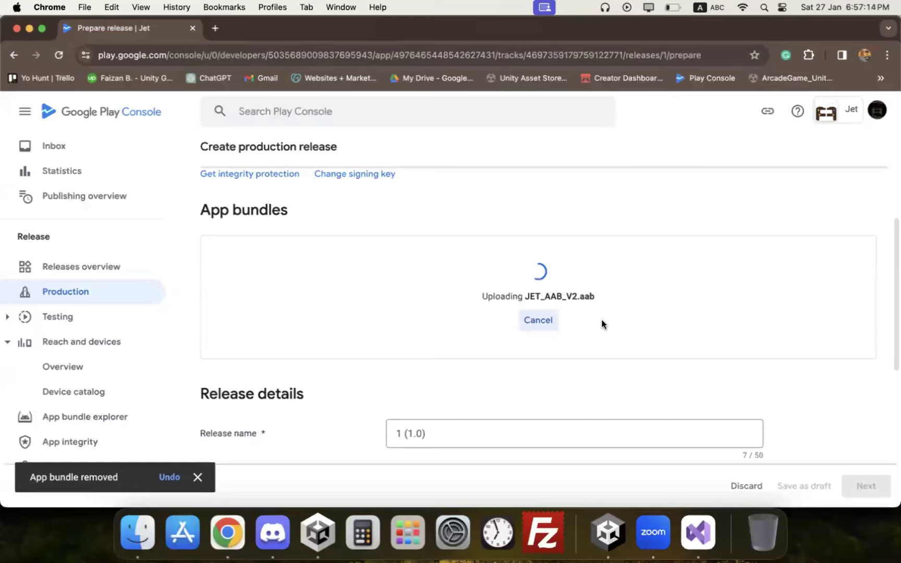
{"action": "scroll", "coordinate": [601, 324], "scroll_direction": "up", "scroll_amount": 1}
{"action": "scroll", "coordinate": [602, 325], "scroll_direction": "down", "scroll_amount": 1}
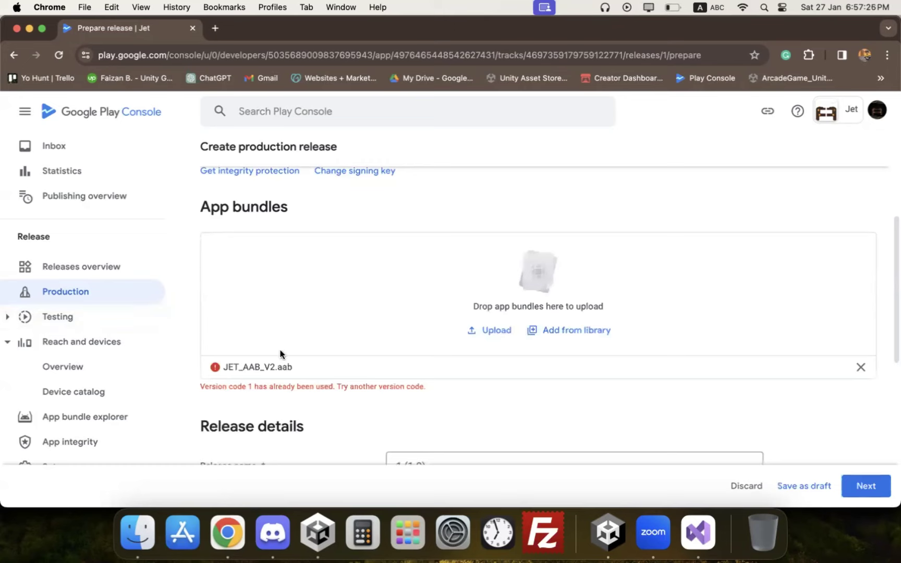
{"action": "left_click_drag", "start_coordinate": [244, 389], "coordinate": [257, 388]}
Step: In Unity Player Settings, set Bundle Version Code to 2 and Version to 1.1
{"action": "left_click", "coordinate": [608, 532]}
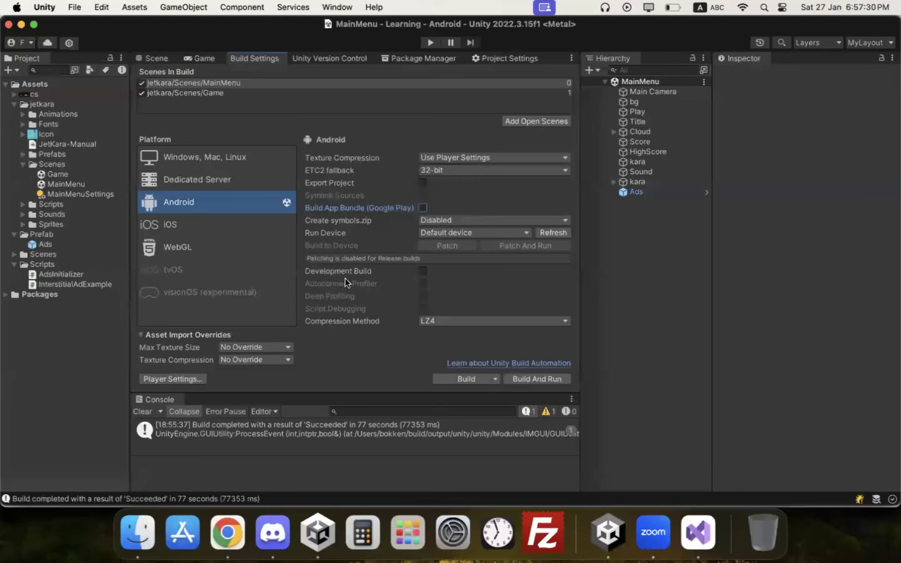
{"action": "left_click", "coordinate": [175, 379]}
{"action": "scroll", "coordinate": [327, 241], "scroll_direction": "up", "scroll_amount": 5}
{"action": "left_click", "coordinate": [448, 254]}
{"action": "left_click", "coordinate": [448, 253]}
{"action": "type", "text": "2"}
{"action": "left_click", "coordinate": [460, 239]}
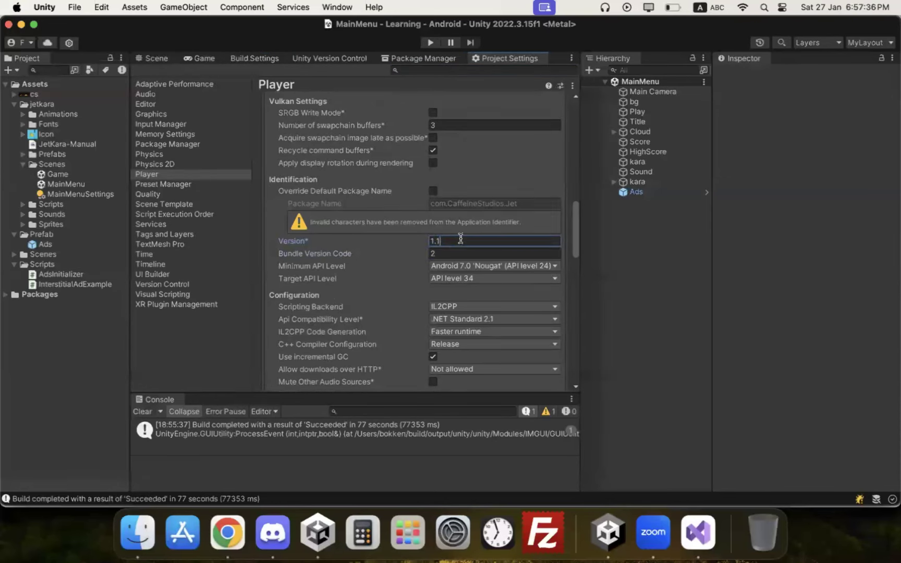
{"action": "type", "text": "1.1"}
{"action": "key", "text": "Return"}
Step: Rebuild the app bundle from Build Settings, saving it as JET_AAB_V2
{"action": "left_click", "coordinate": [155, 410]}
{"action": "left_click", "coordinate": [263, 64]}
{"action": "left_click", "coordinate": [262, 62]}
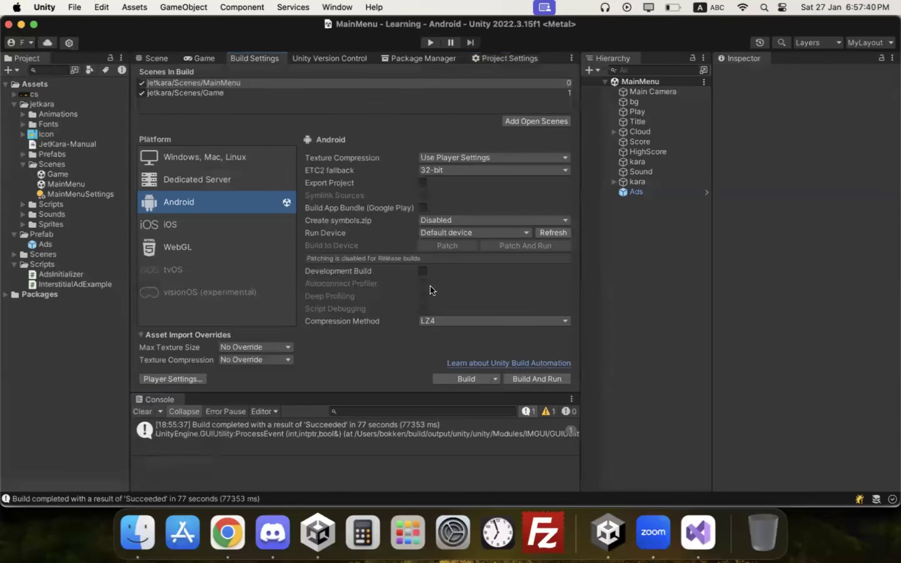
{"action": "left_click", "coordinate": [461, 379]}
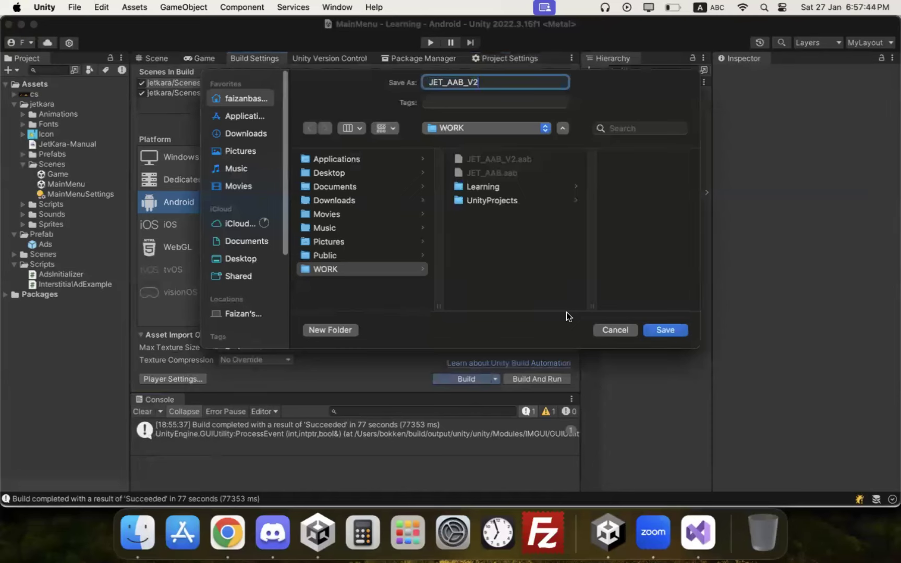
{"action": "key", "text": "Return"}
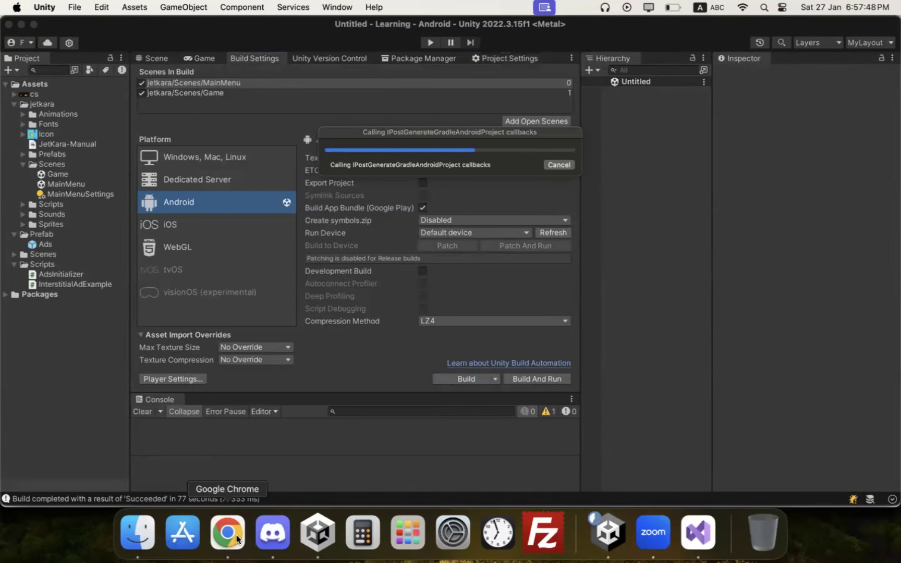
Step: Remove the rejected JET_AAB_V2.aab upload and close the empty bundle library
{"action": "left_click", "coordinate": [237, 533]}
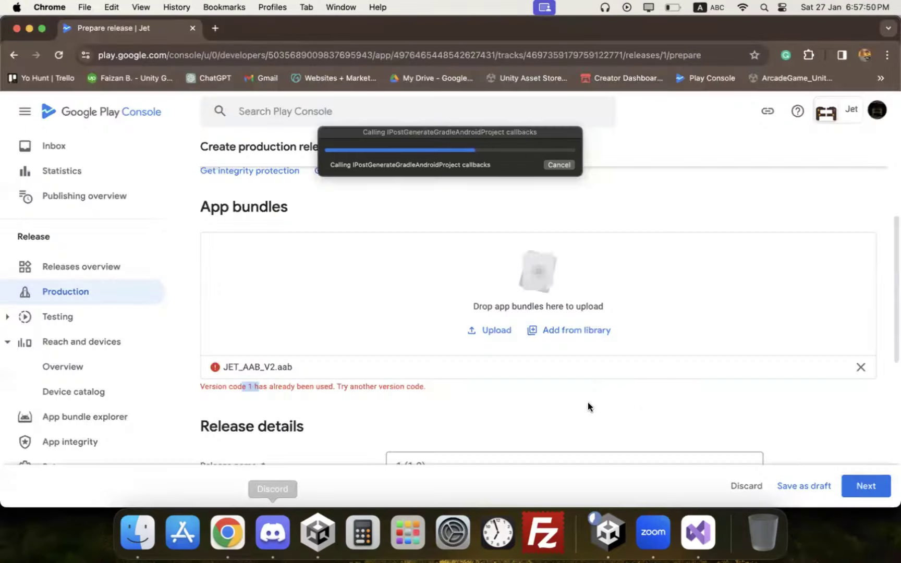
{"action": "left_click", "coordinate": [858, 367]}
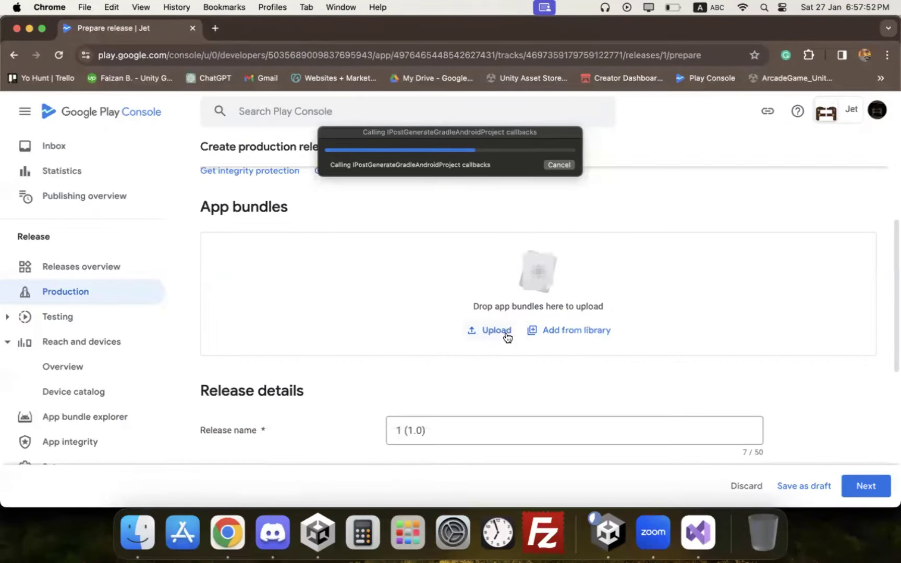
{"action": "left_click", "coordinate": [550, 334]}
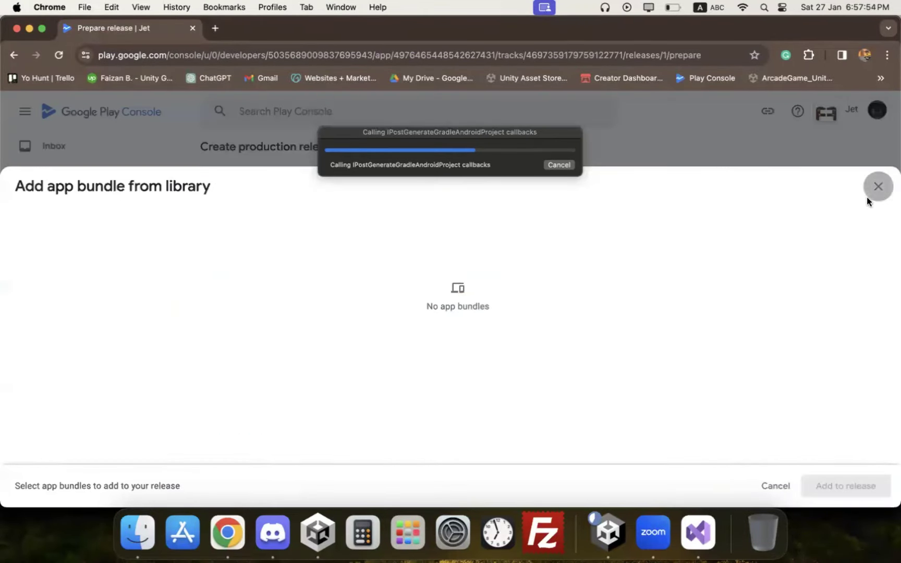
{"action": "left_click", "coordinate": [866, 197]}
Step: Upload JET_AAB_V3.aab, save the release as a draft, and continue to preview
{"action": "scroll", "coordinate": [80, 354], "scroll_direction": "down", "scroll_amount": 1}
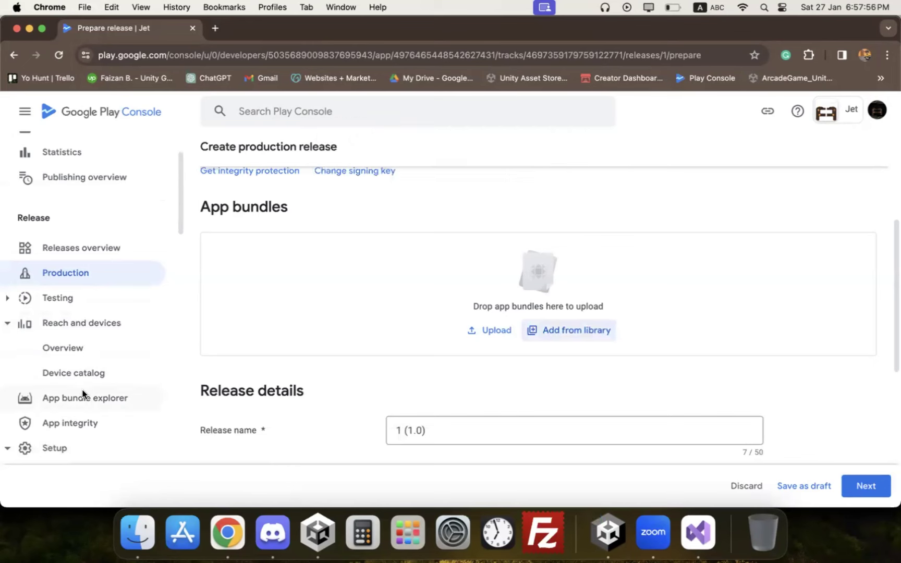
{"action": "left_click", "coordinate": [479, 333]}
{"action": "double_click", "coordinate": [510, 191]}
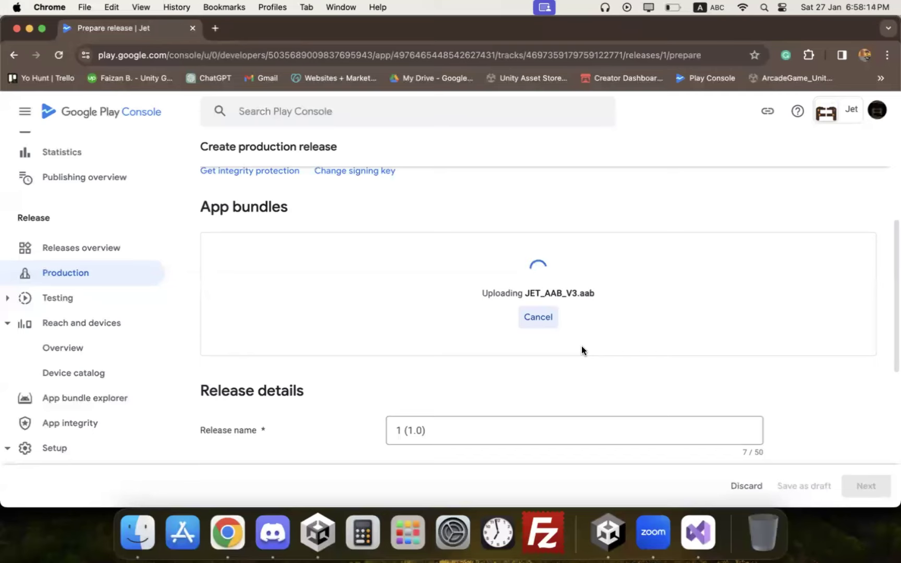
{"action": "scroll", "coordinate": [584, 345], "scroll_direction": "down", "scroll_amount": 1}
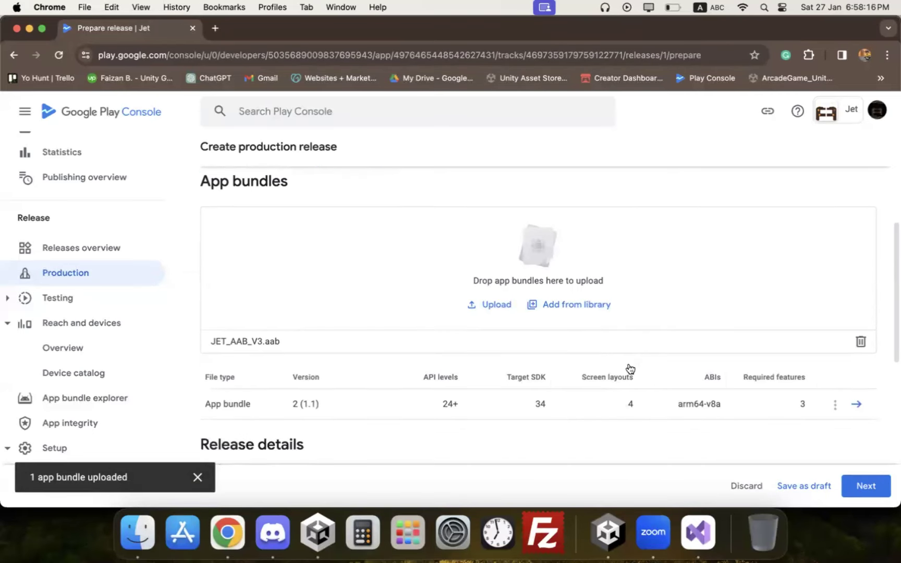
{"action": "left_click", "coordinate": [830, 482]}
{"action": "left_click", "coordinate": [853, 479]}
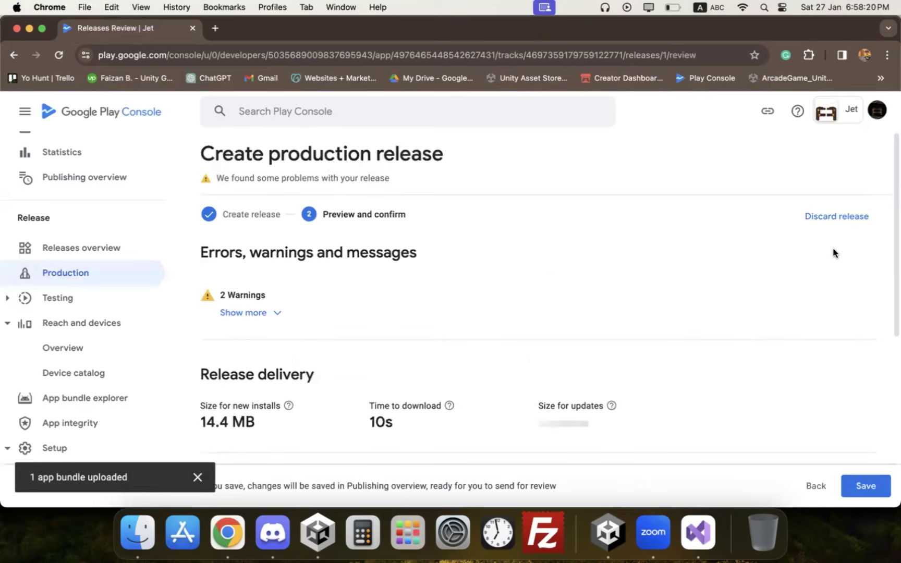
Step: Save Jet's production release and go to the publishing overview
{"action": "left_click", "coordinate": [854, 485]}
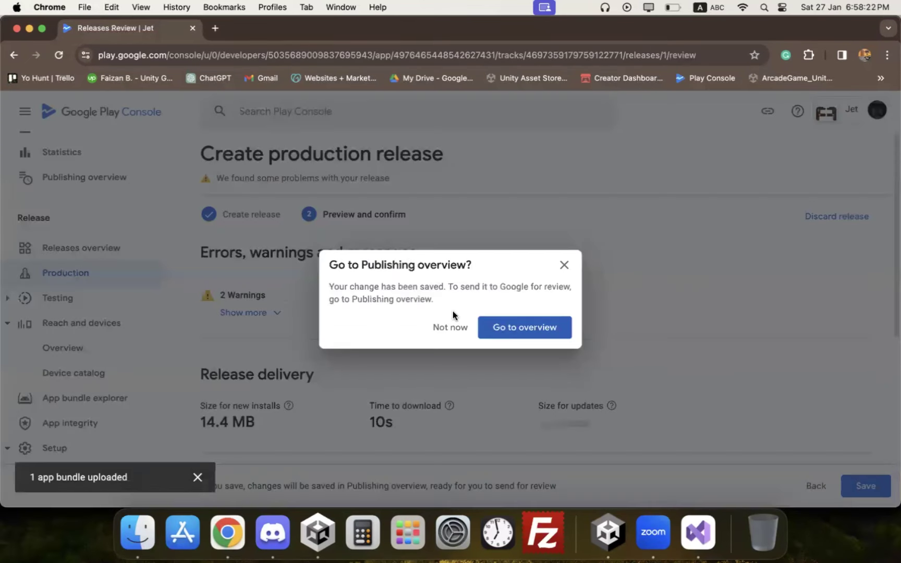
{"action": "left_click", "coordinate": [498, 329]}
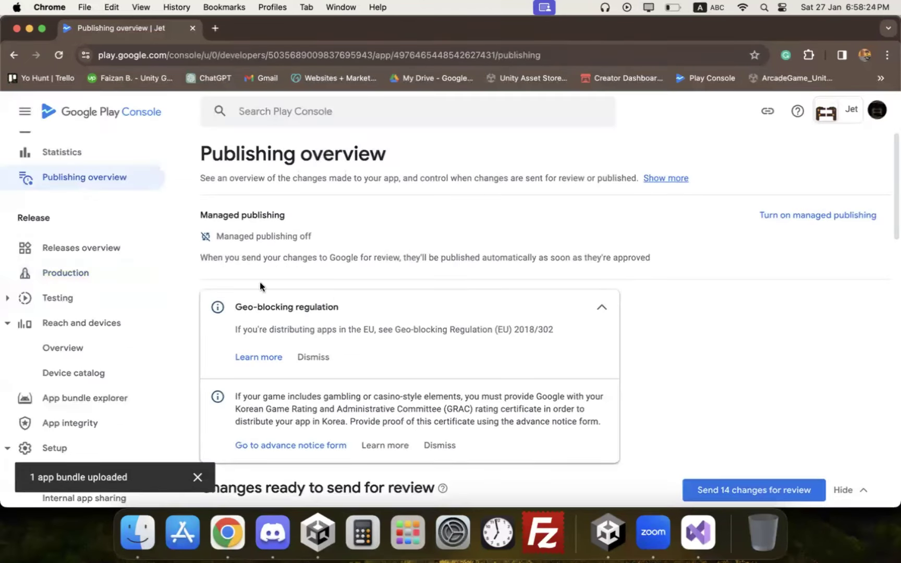
{"action": "scroll", "coordinate": [89, 187], "scroll_direction": "up", "scroll_amount": 2}
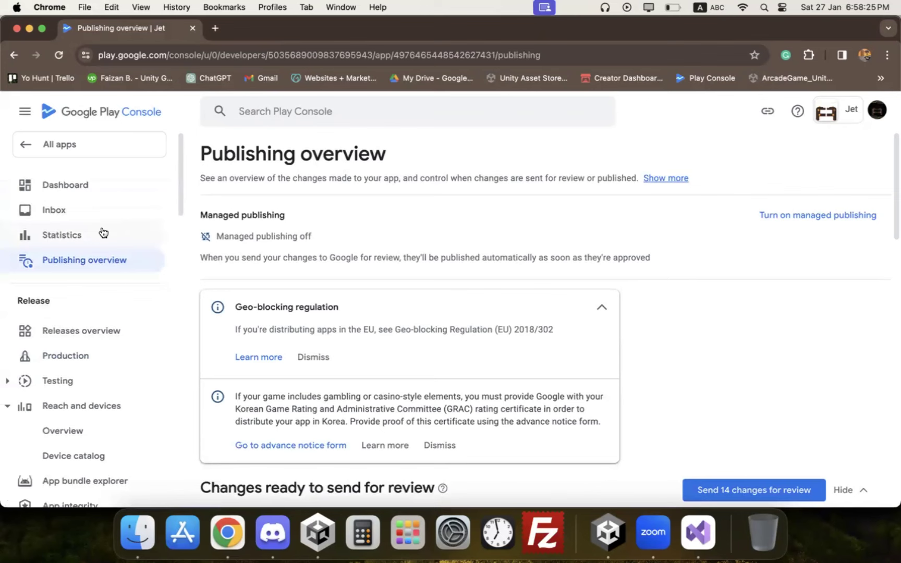
{"action": "left_click", "coordinate": [78, 185]}
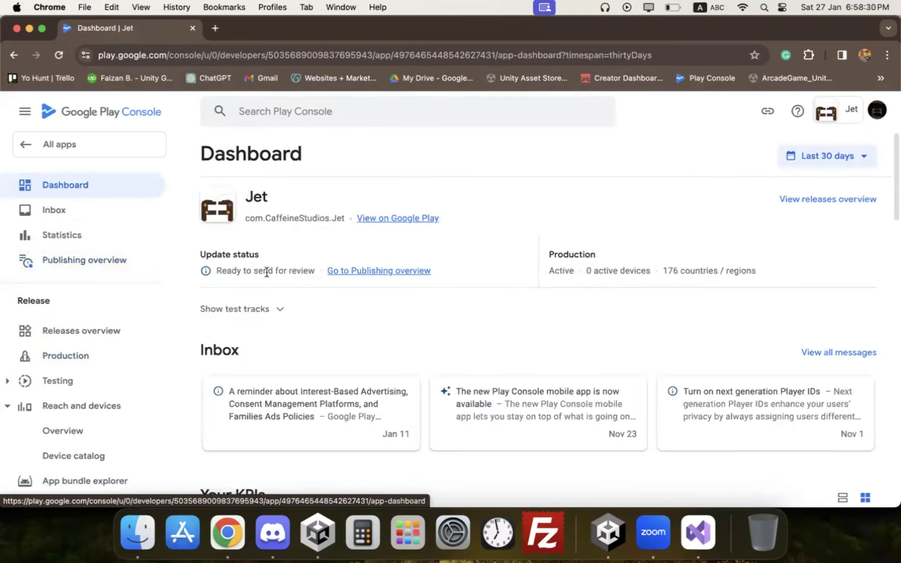
Step: From the publishing overview, send all 14 changes for review and confirm
{"action": "left_click", "coordinate": [86, 355]}
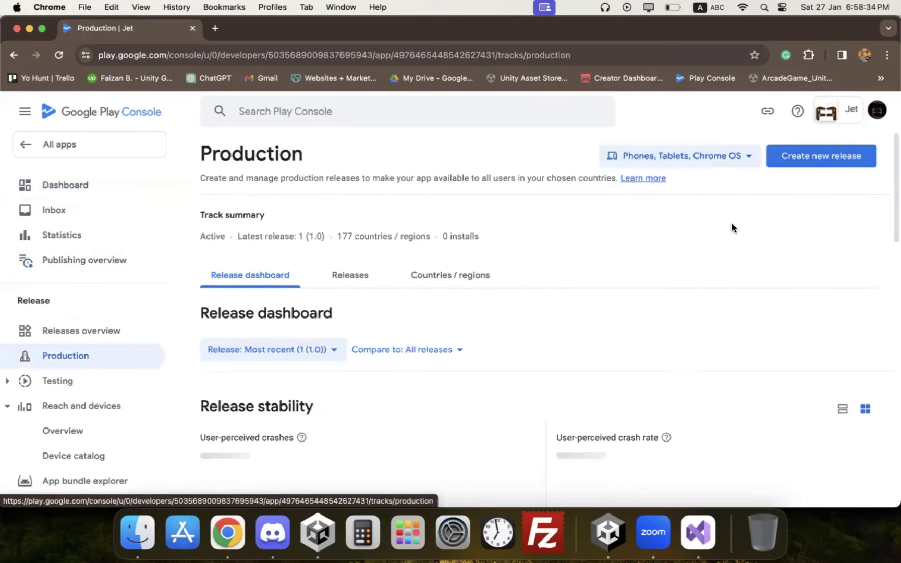
{"action": "scroll", "coordinate": [722, 242], "scroll_direction": "down", "scroll_amount": 5}
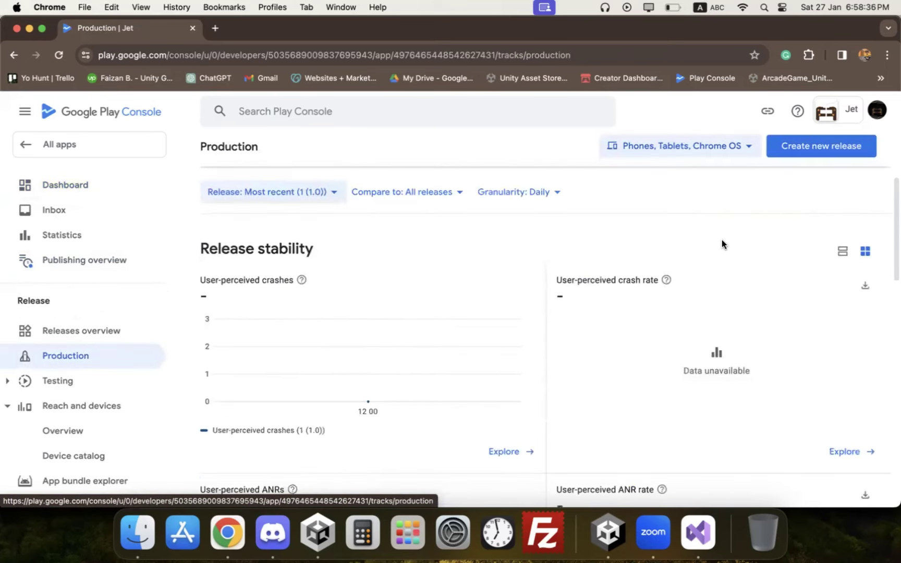
{"action": "left_click", "coordinate": [89, 201]}
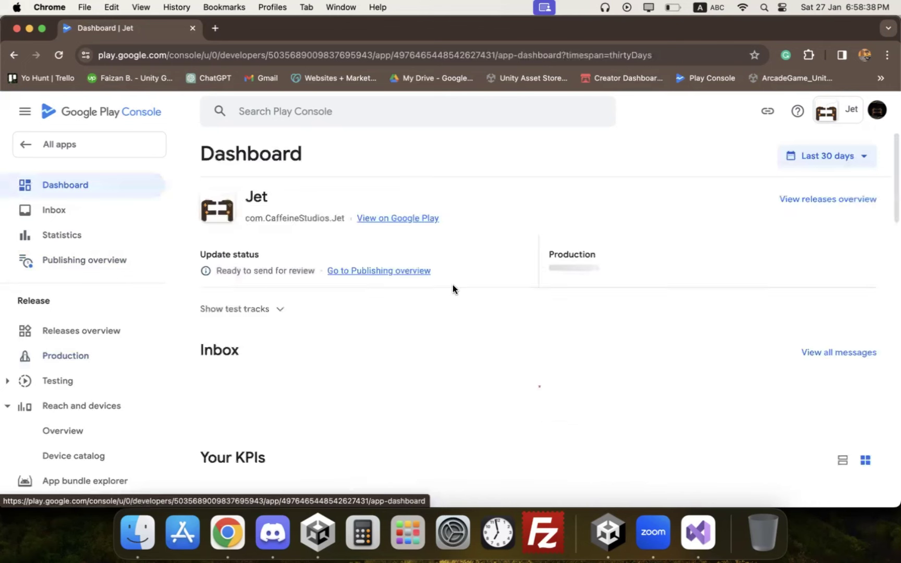
{"action": "left_click", "coordinate": [402, 275]}
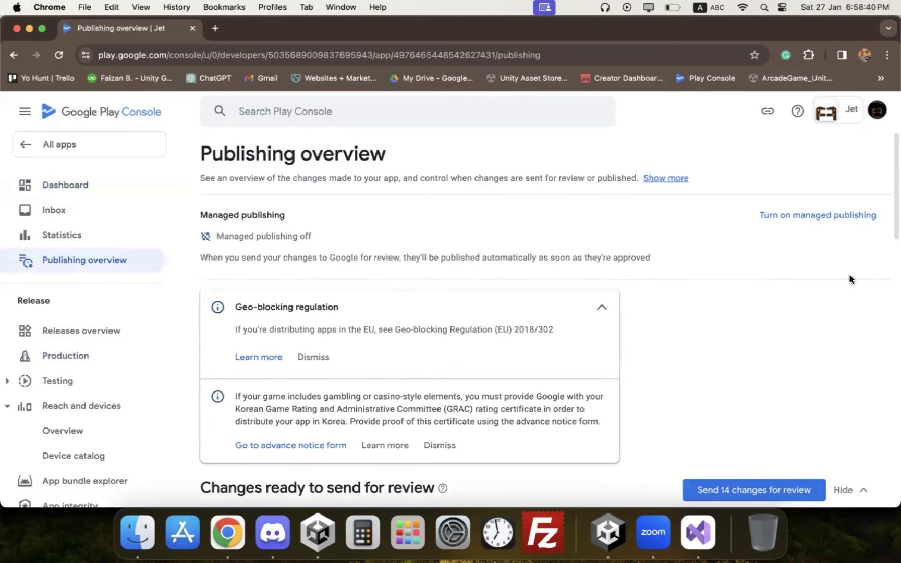
{"action": "left_click", "coordinate": [755, 488]}
{"action": "left_click", "coordinate": [549, 370]}
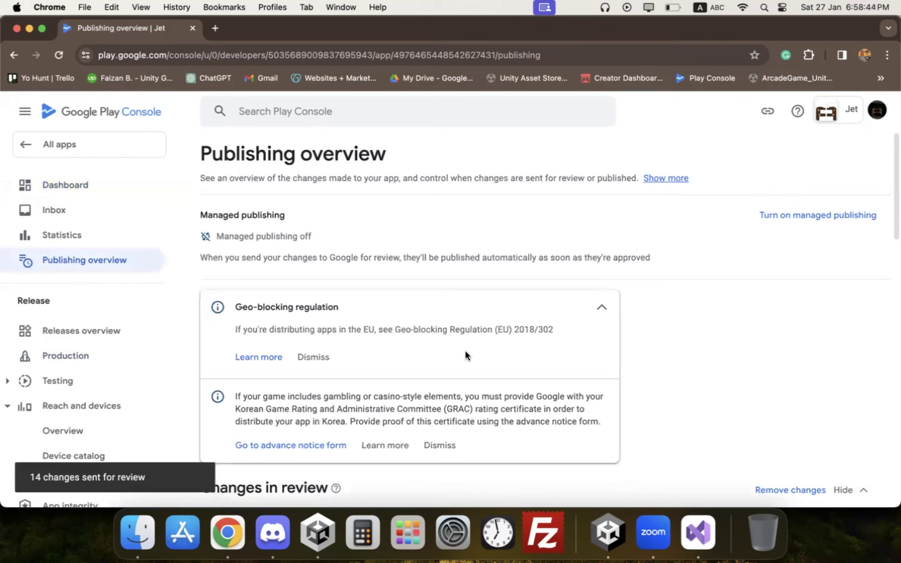
Step: Return to All apps with the status filter showing every app
{"action": "left_click", "coordinate": [73, 145]}
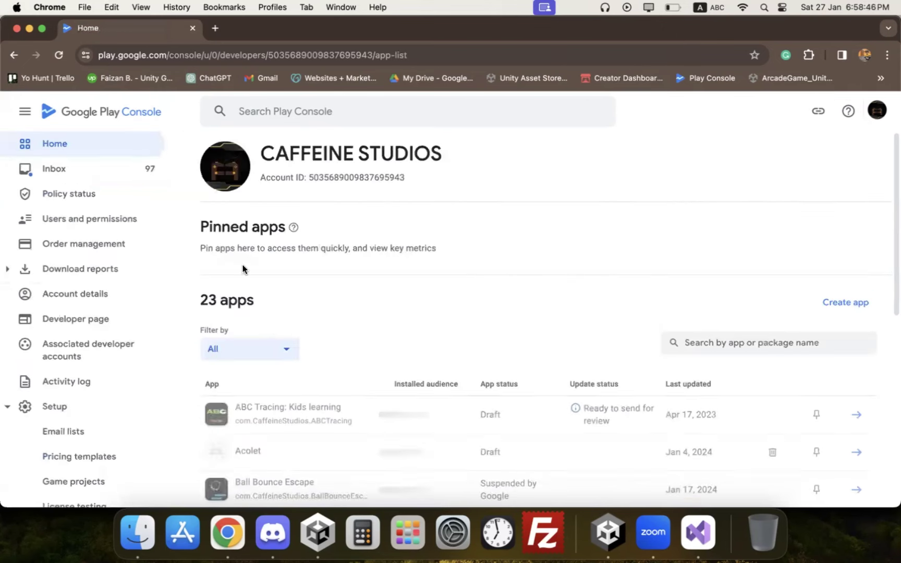
{"action": "left_click", "coordinate": [255, 232]}
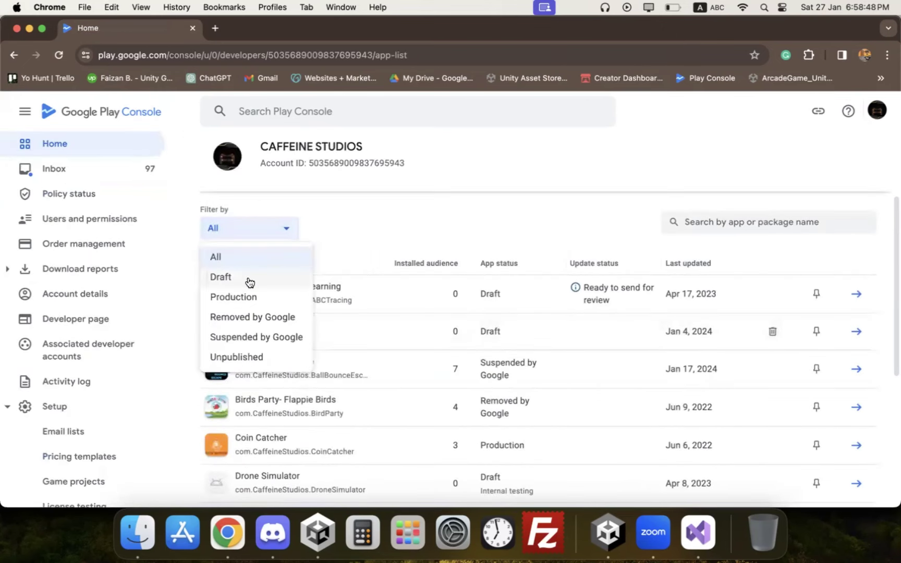
{"action": "left_click", "coordinate": [342, 275]}
{"action": "scroll", "coordinate": [342, 275], "scroll_direction": "down", "scroll_amount": 6}
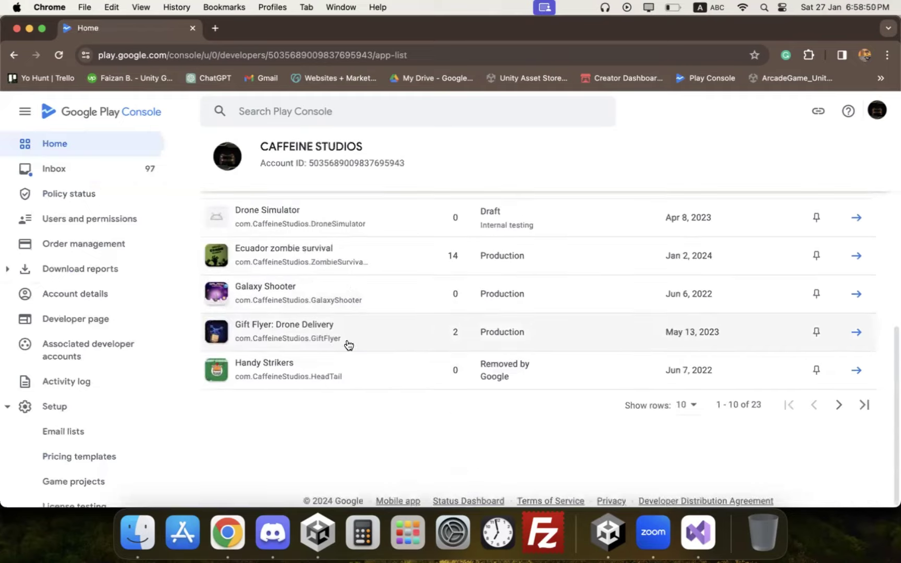
{"action": "scroll", "coordinate": [335, 350], "scroll_direction": "up", "scroll_amount": 4}
{"action": "scroll", "coordinate": [339, 346], "scroll_direction": "up", "scroll_amount": 3}
{"action": "scroll", "coordinate": [469, 266], "scroll_direction": "up", "scroll_amount": 4}
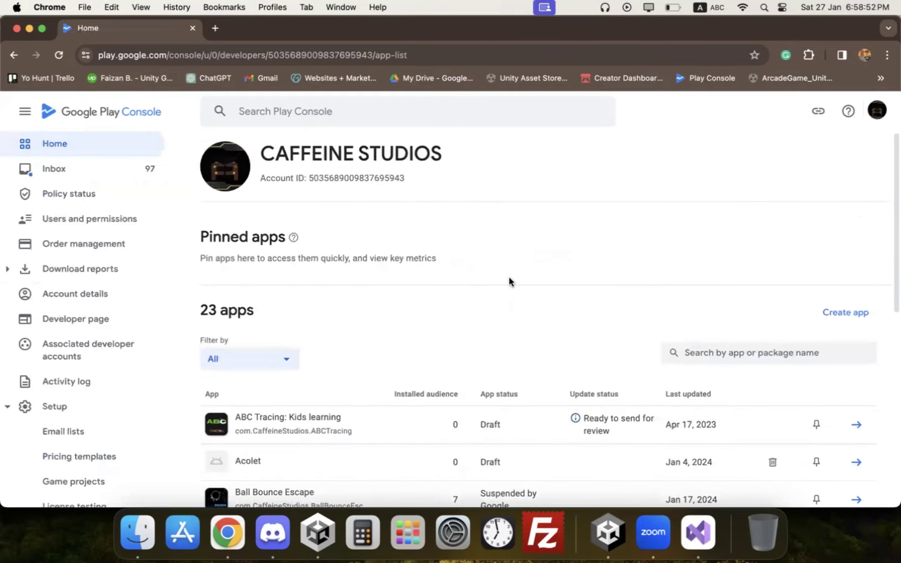
{"action": "scroll", "coordinate": [330, 367], "scroll_direction": "down", "scroll_amount": 1}
{"action": "left_click", "coordinate": [281, 340]}
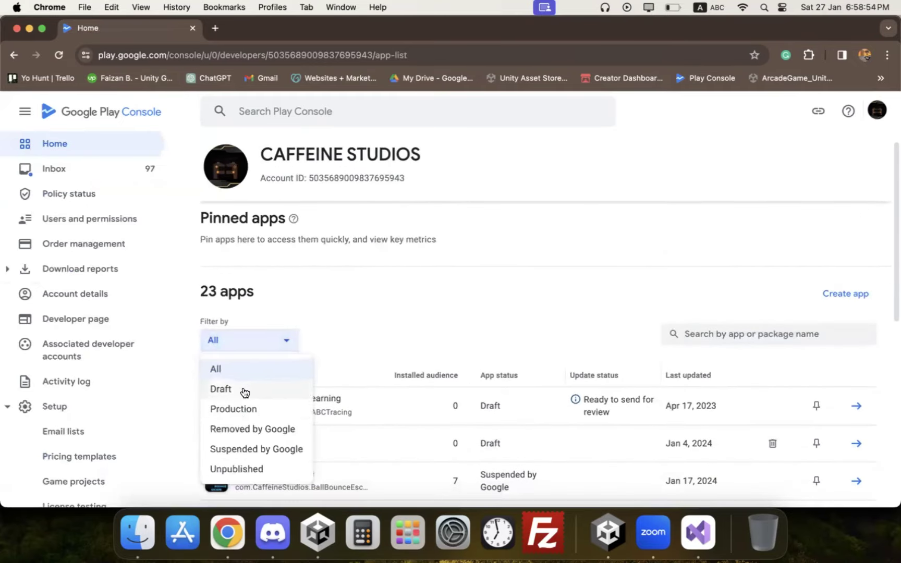
{"action": "left_click", "coordinate": [359, 322]}
{"action": "scroll", "coordinate": [402, 330], "scroll_direction": "down", "scroll_amount": 8}
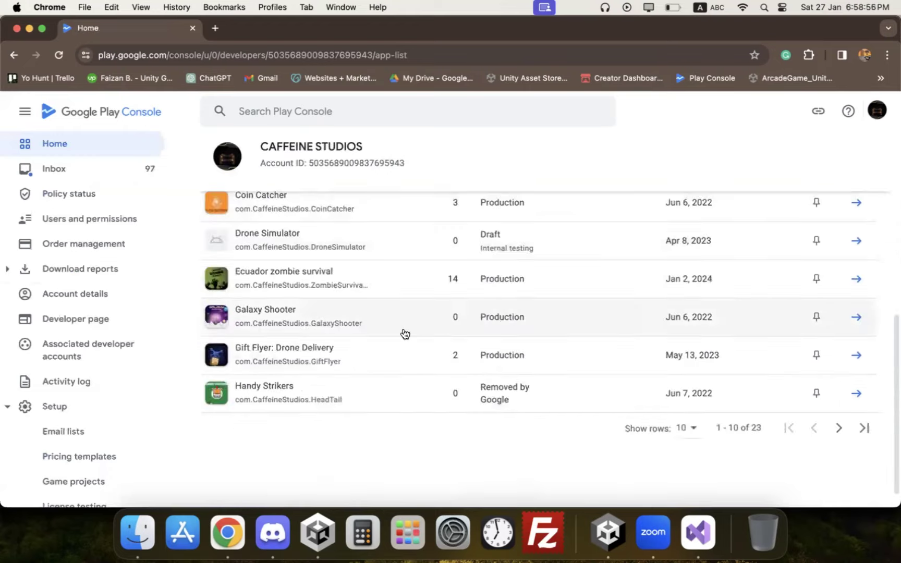
Step: Show 100 rows per page and open Jet, now marked In review
{"action": "left_click", "coordinate": [692, 433]}
{"action": "left_click", "coordinate": [693, 420]}
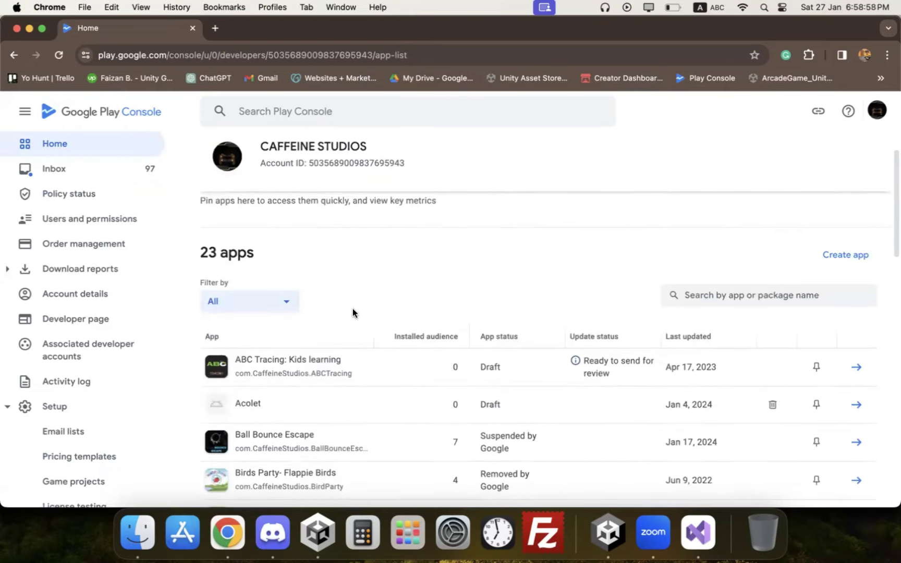
{"action": "scroll", "coordinate": [353, 308], "scroll_direction": "down", "scroll_amount": 3}
{"action": "scroll", "coordinate": [355, 313], "scroll_direction": "down", "scroll_amount": 10}
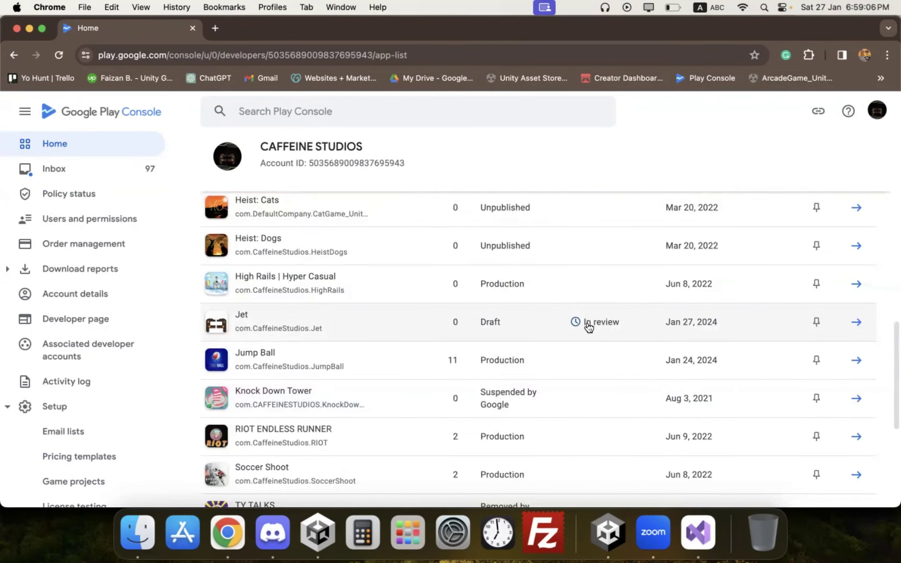
{"action": "left_click", "coordinate": [449, 313]}
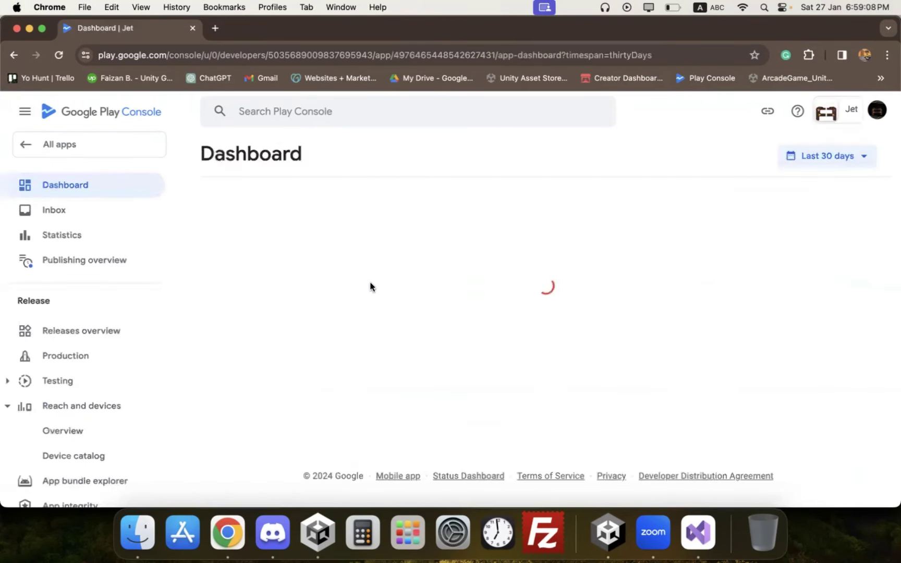